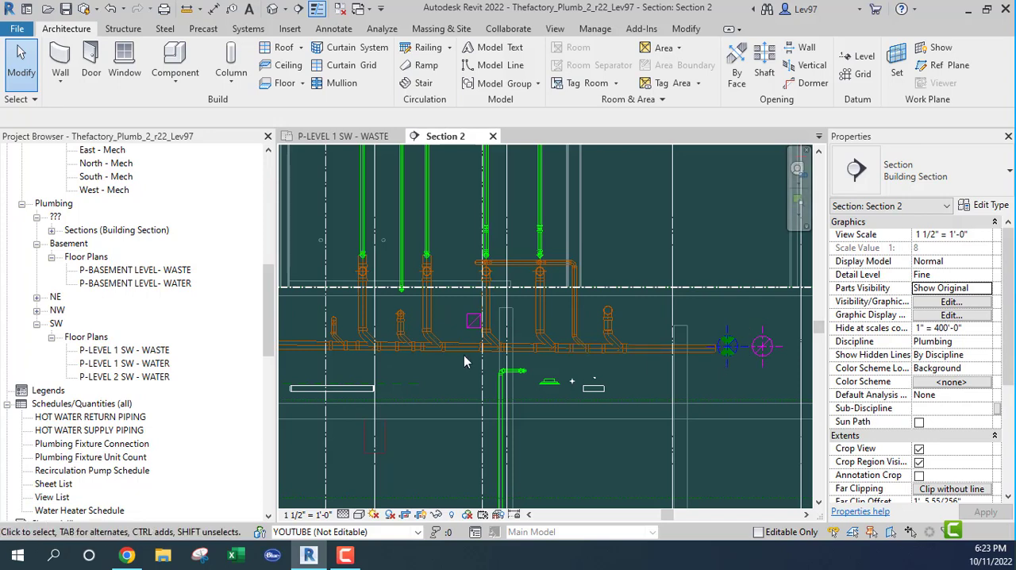
# Inspect the properties of the linked supply air and return air round ducts at the end of the waste main in Section 2
pyautogui.scroll(2, 464, 349)
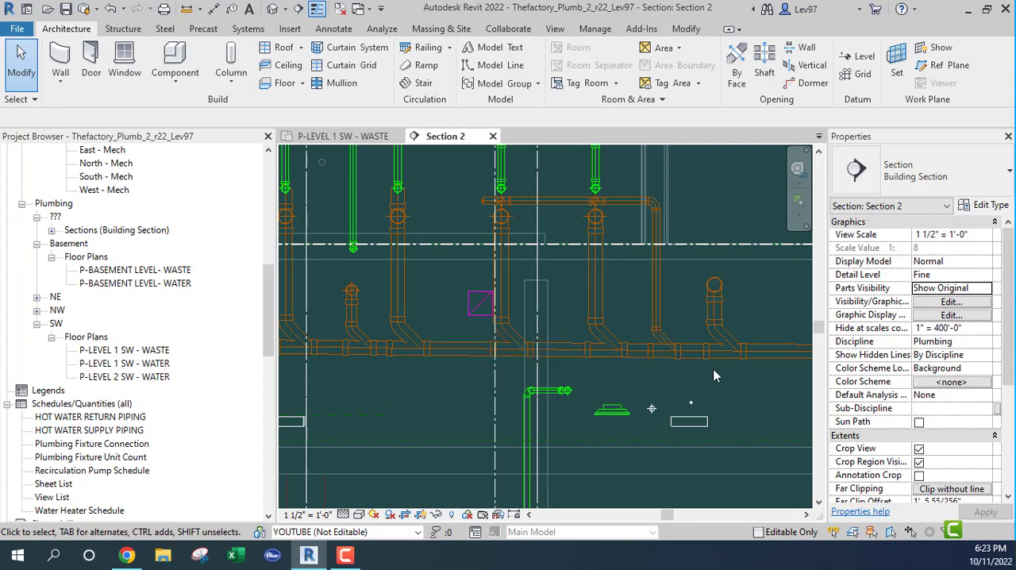
pyautogui.moveTo(714, 375); pyautogui.dragTo(499, 387, button='middle')
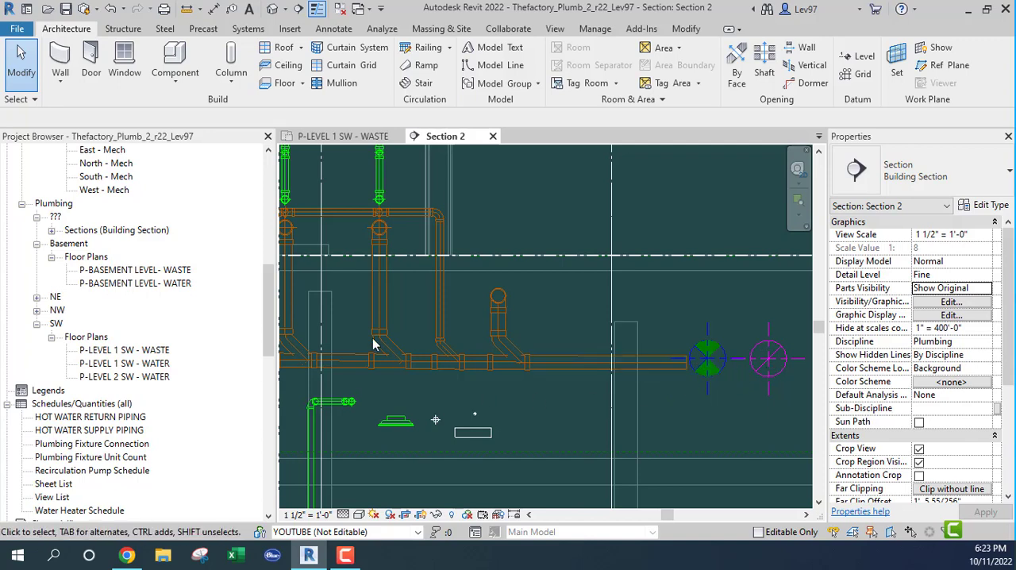
pyautogui.click(17, 99)
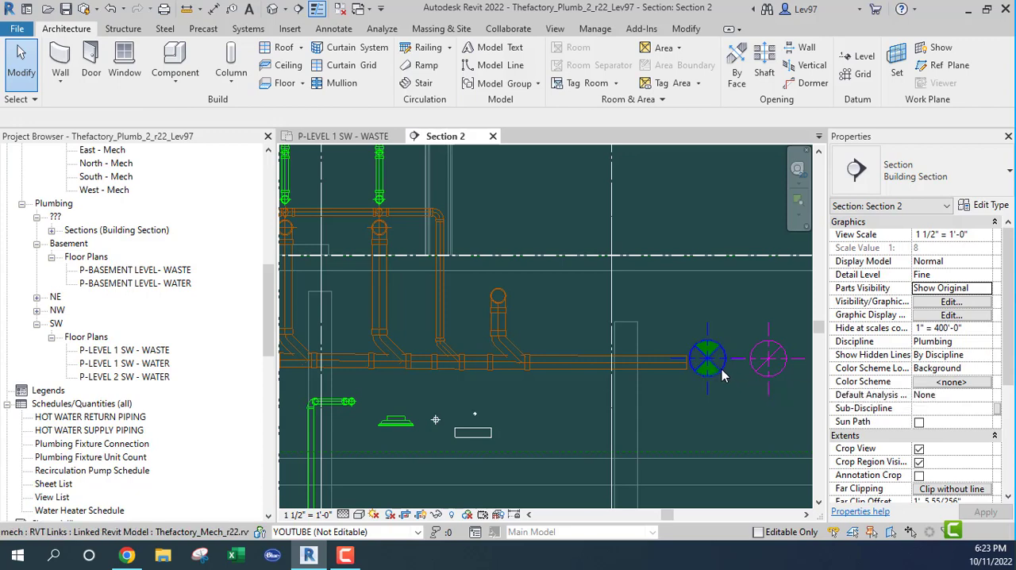
pyautogui.click(723, 376)
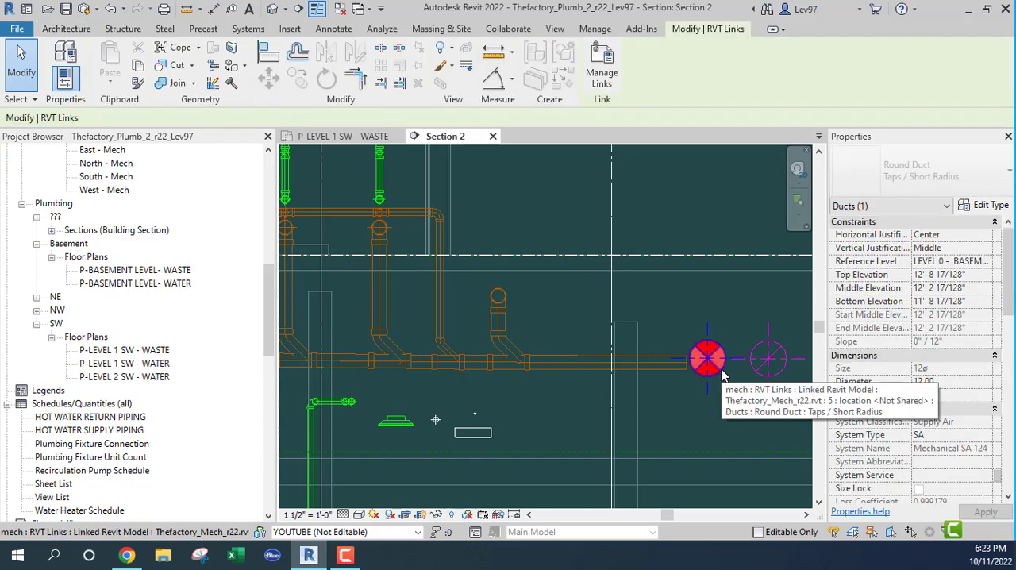
pyautogui.press('Escape')
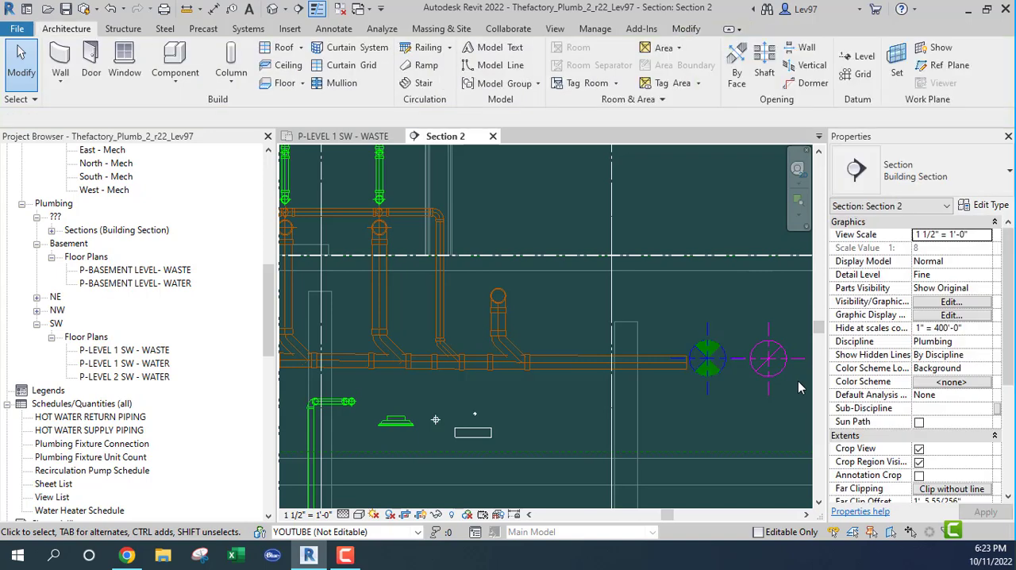
pyautogui.click(779, 378)
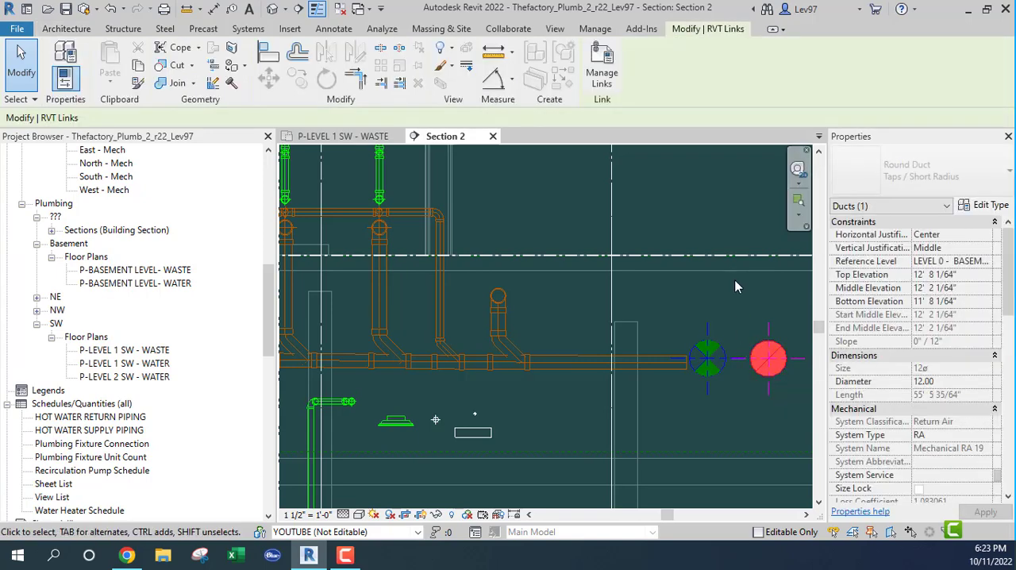
pyautogui.press('Escape')
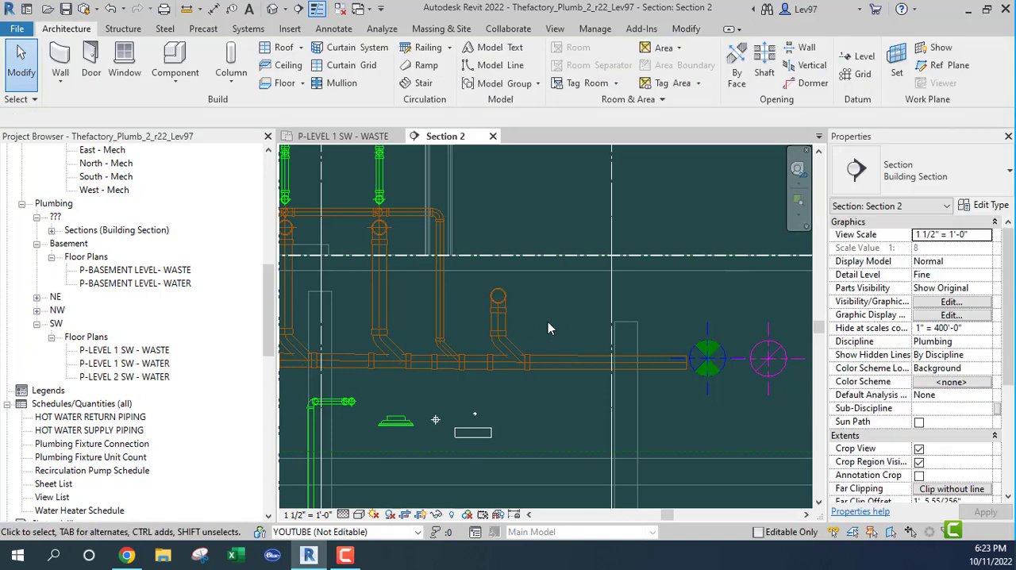
# Examine the sloped waste main, its branch connections and the nearby ducts along its run in Section 2
pyautogui.scroll(-2, 548, 321)
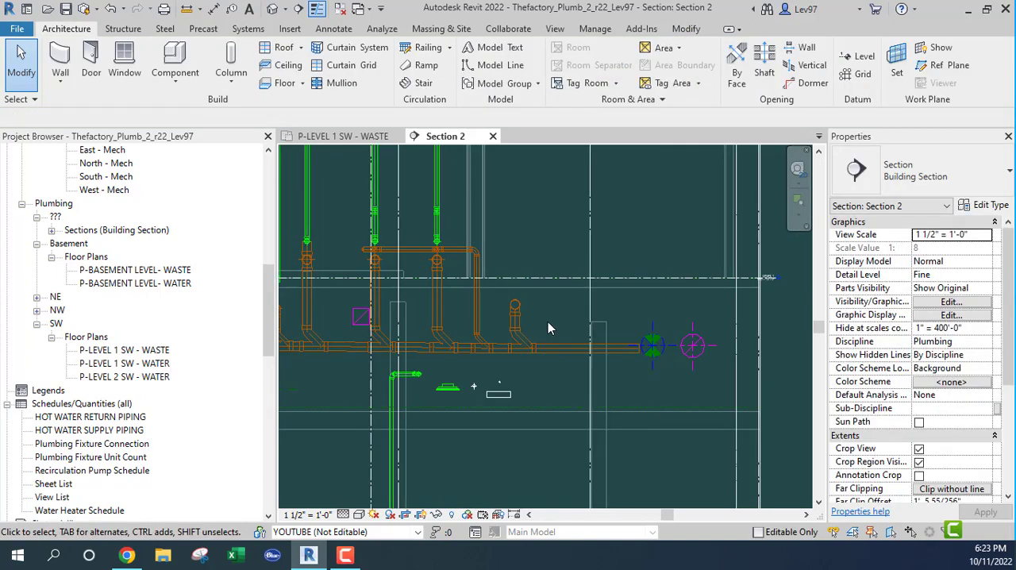
pyautogui.moveTo(576, 401); pyautogui.dragTo(651, 409, button='middle')
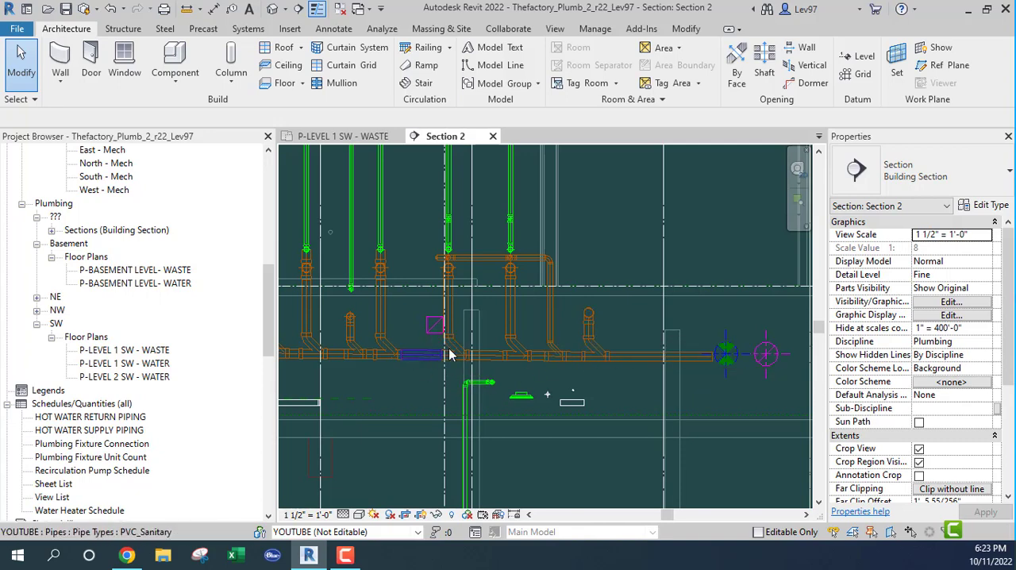
pyautogui.scroll(3, 591, 337)
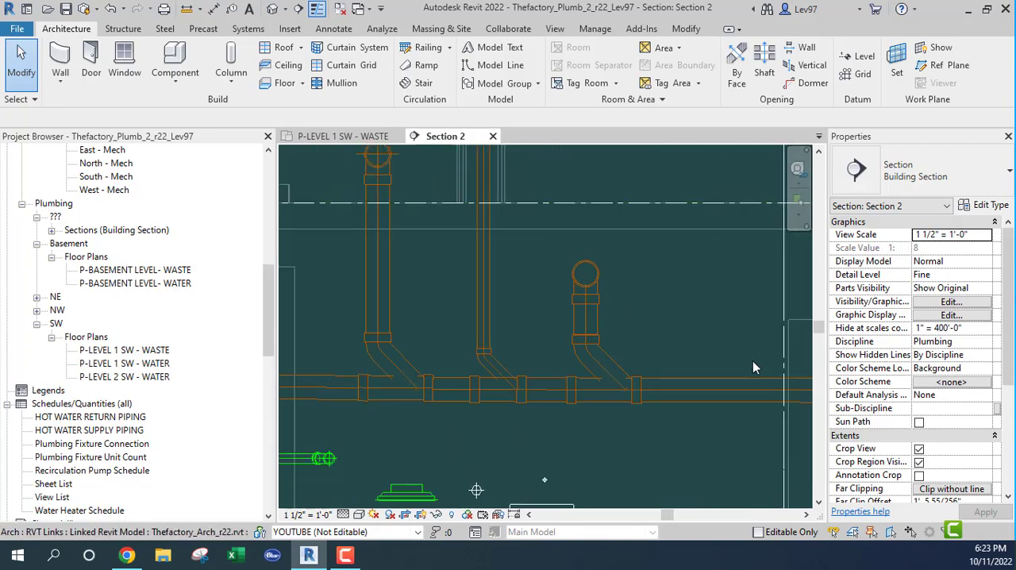
pyautogui.scroll(-2, 681, 336)
pyautogui.scroll(-3, 675, 337)
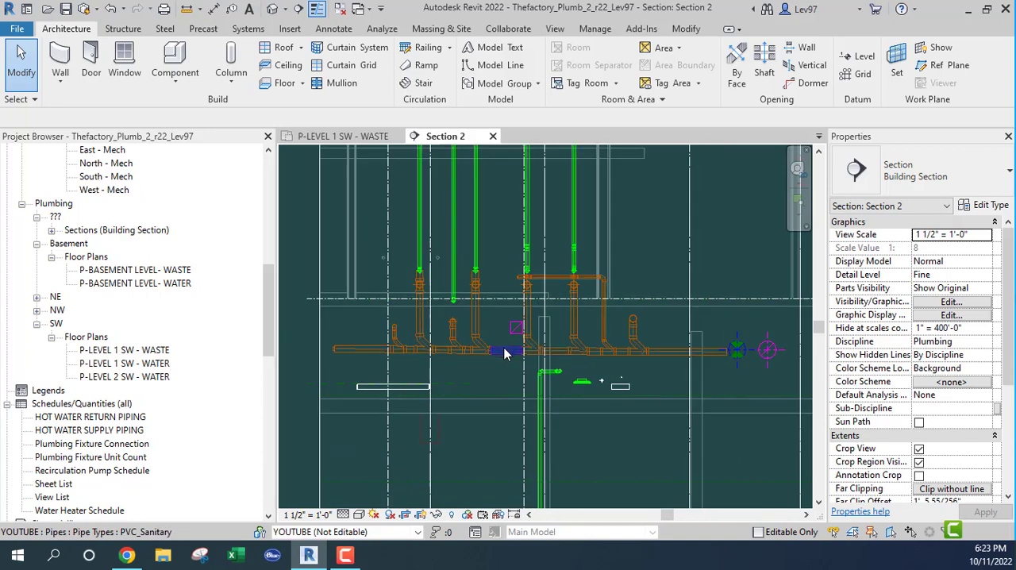
pyautogui.scroll(2, 500, 347)
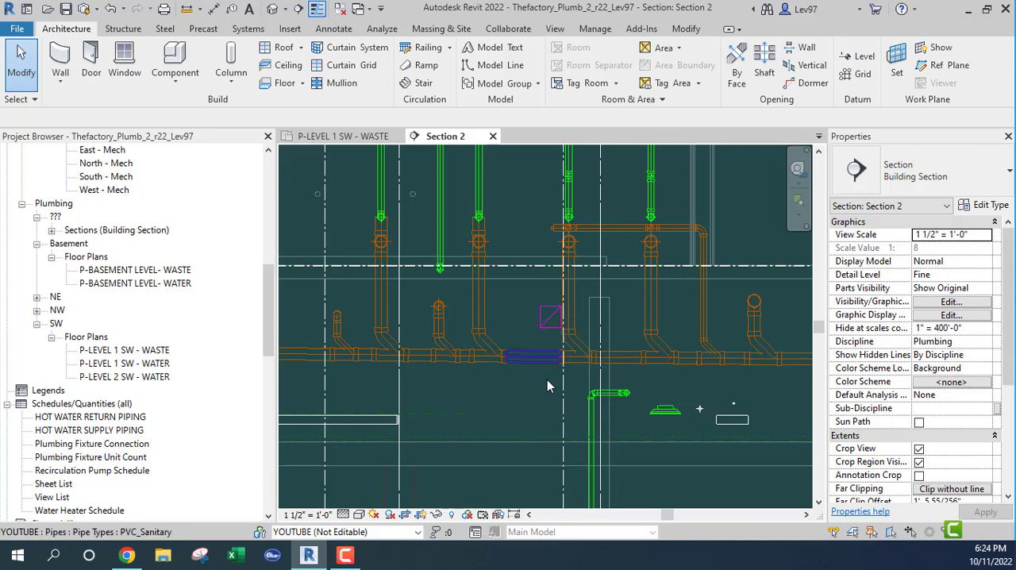
pyautogui.scroll(-2, 547, 381)
pyautogui.scroll(-1, 547, 380)
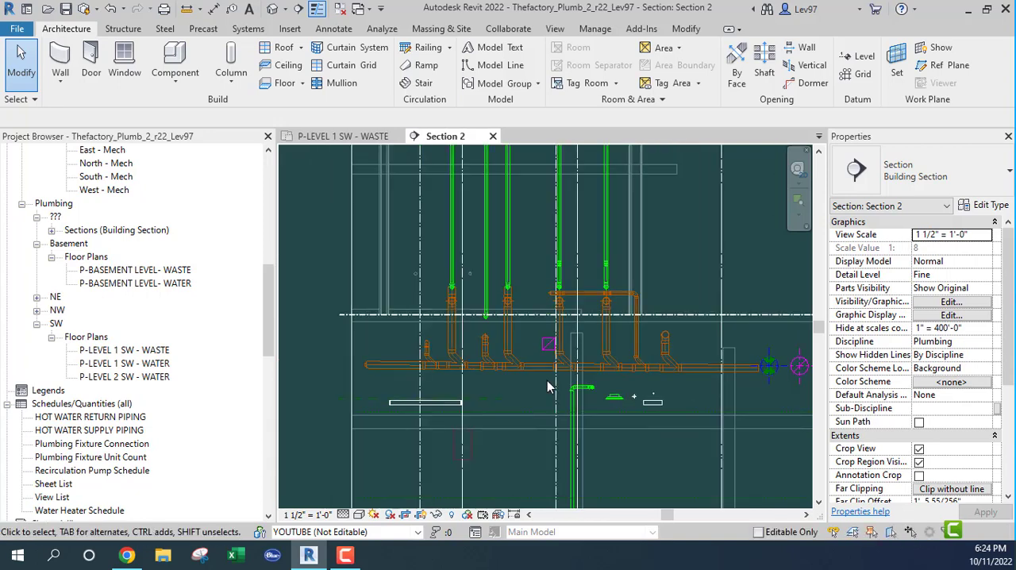
# Turn on the Thefactory_Mech_r22.rvt link in the visibility overrides of the P-LEVEL 1 SW - WASTE floor plan
pyautogui.click(347, 140)
pyautogui.scroll(3, 501, 388)
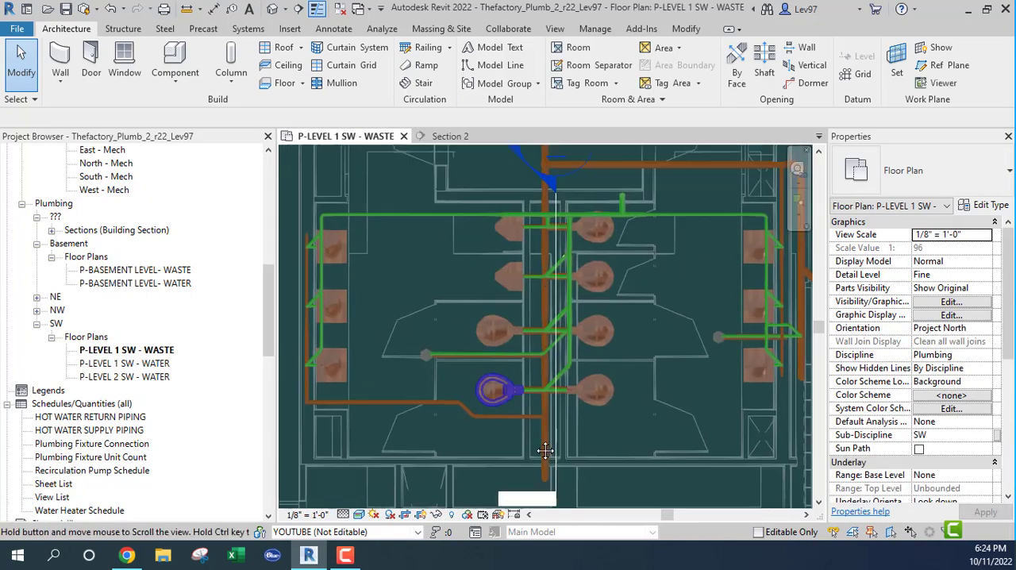
pyautogui.press('v')
pyautogui.press('g')
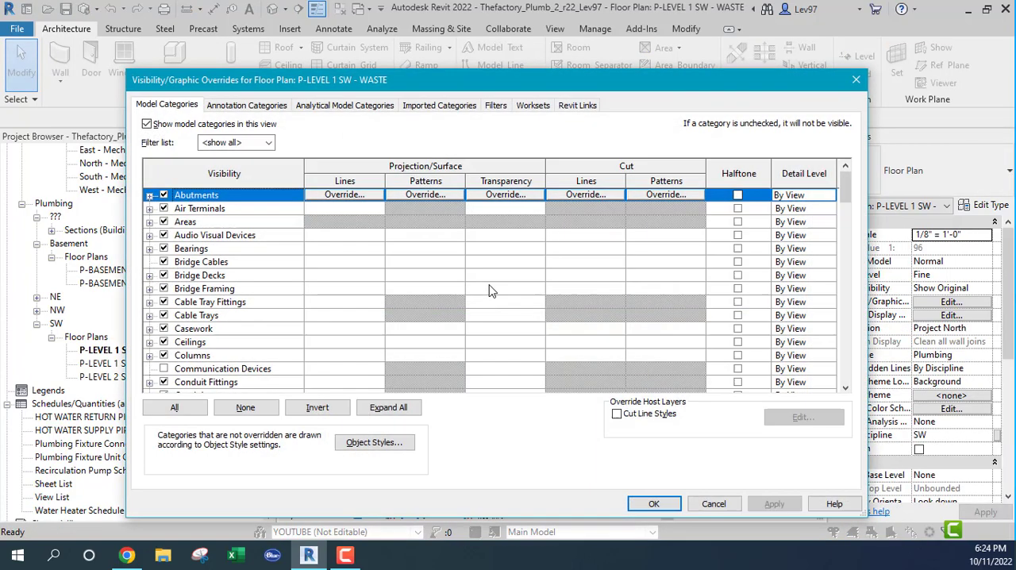
pyautogui.click(578, 107)
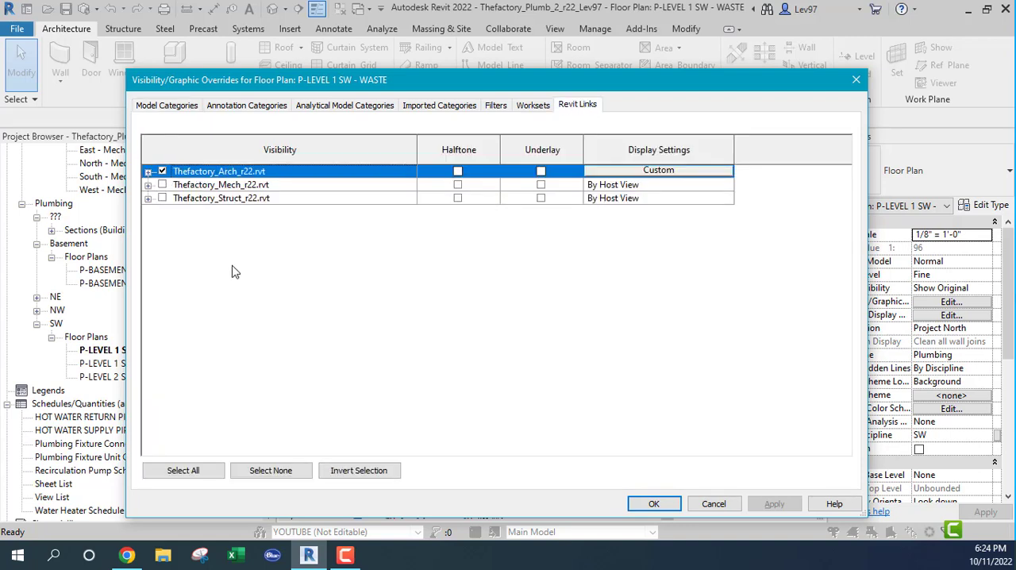
pyautogui.click(163, 185)
pyautogui.click(163, 185)
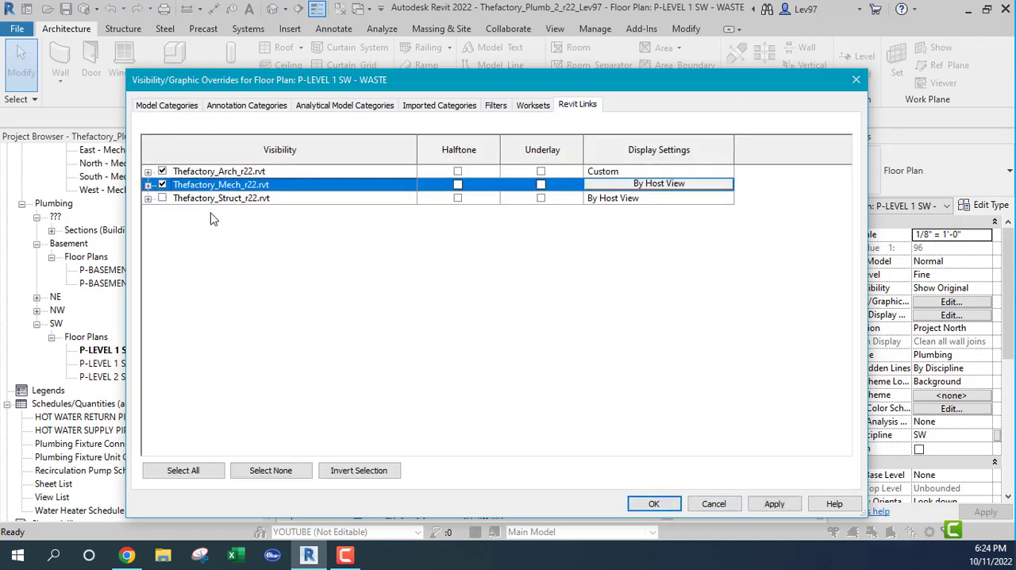
pyautogui.click(653, 504)
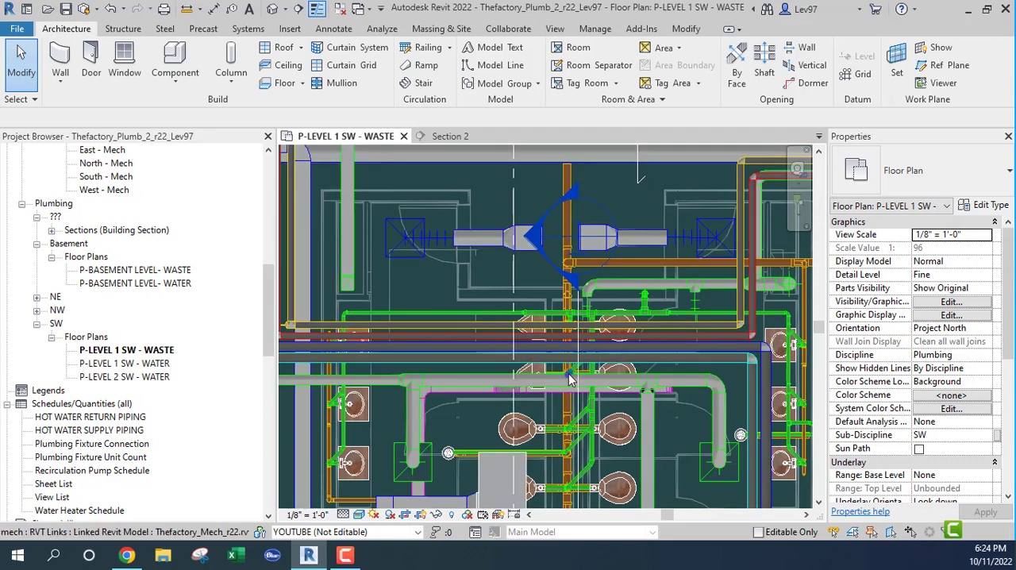
# Examine where the mechanical ducts and piping cross the waste main in the floor plan, checking against Section 2
pyautogui.scroll(3, 554, 346)
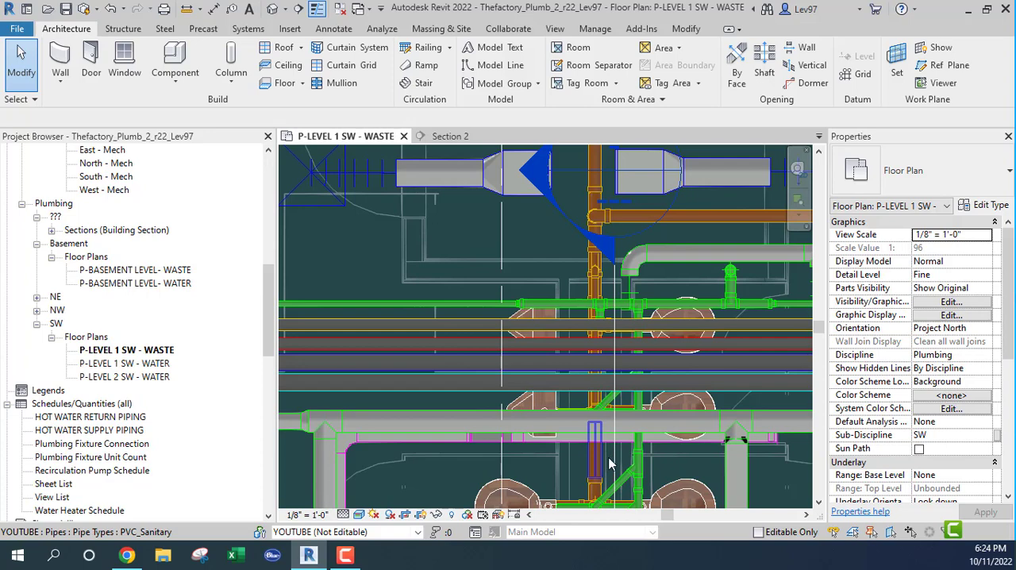
pyautogui.moveTo(622, 462); pyautogui.dragTo(683, 285, button='middle')
pyautogui.moveTo(567, 315); pyautogui.dragTo(528, 365, button='middle')
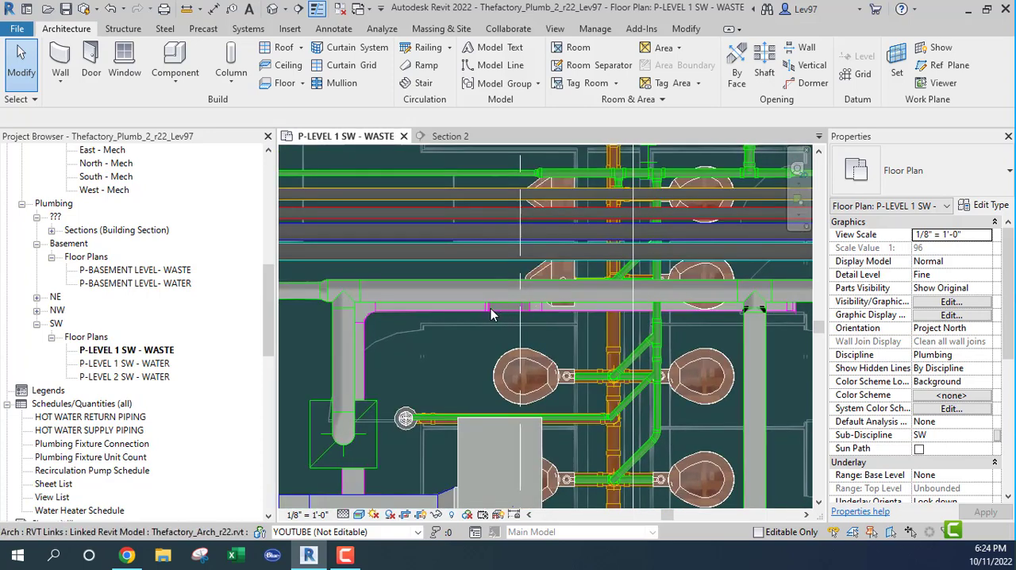
pyautogui.moveTo(492, 317); pyautogui.dragTo(454, 353, button='middle')
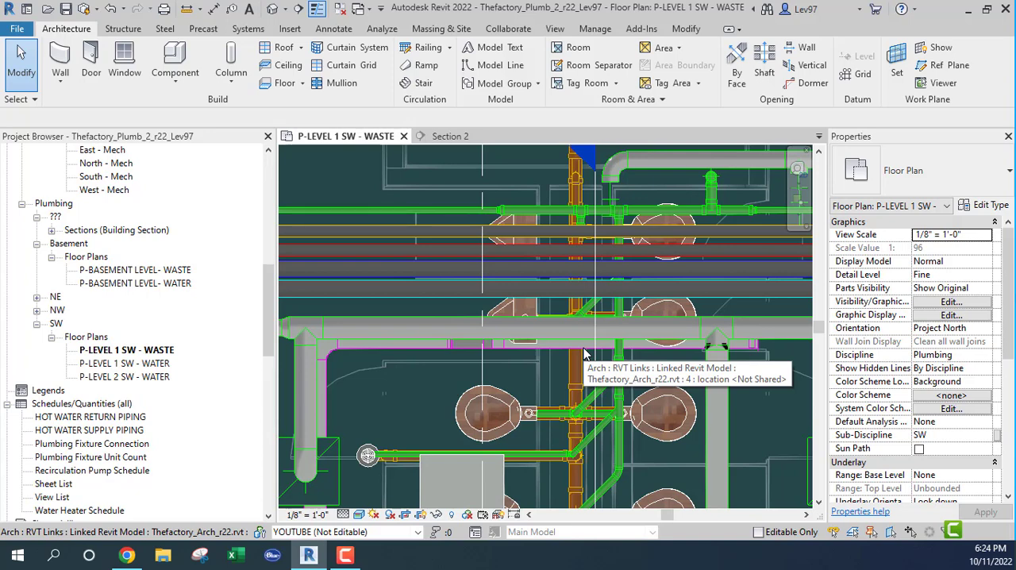
pyautogui.click(450, 136)
pyautogui.click(339, 136)
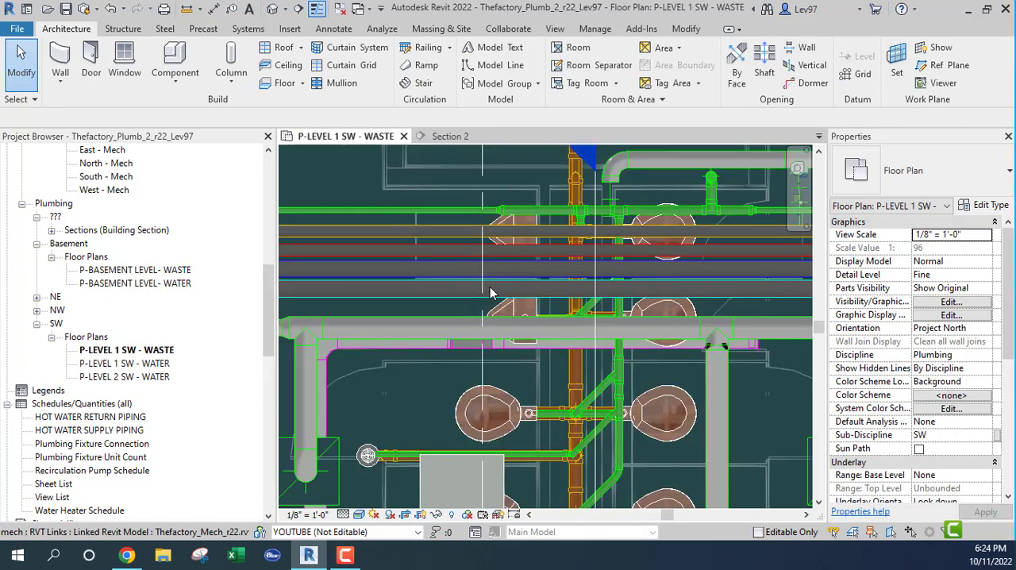
# Rotate the Section 2 line 90 degrees in the floor plan about a center placed on the line between the waste and vent pipes
pyautogui.click(595, 366)
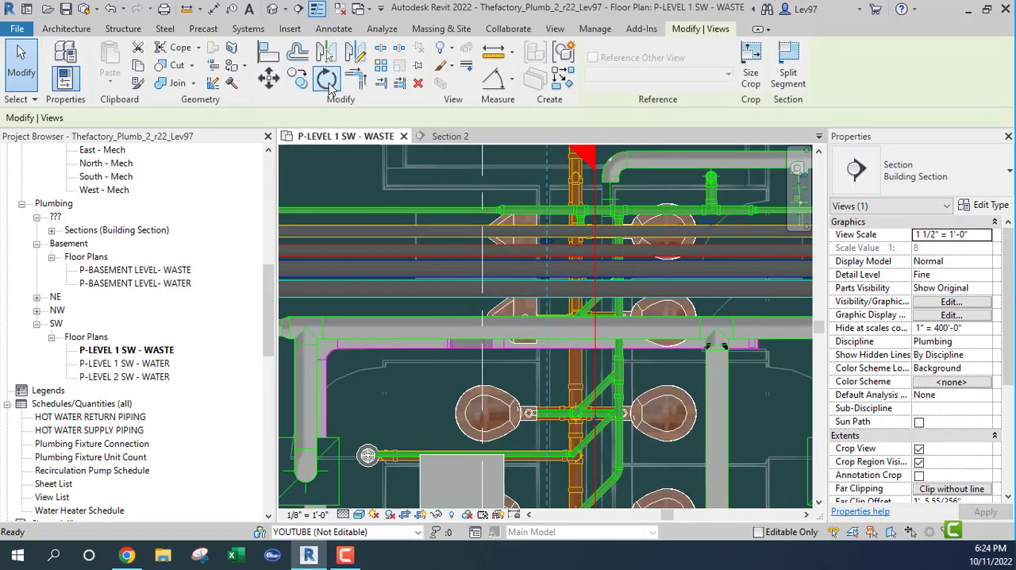
pyautogui.click(327, 80)
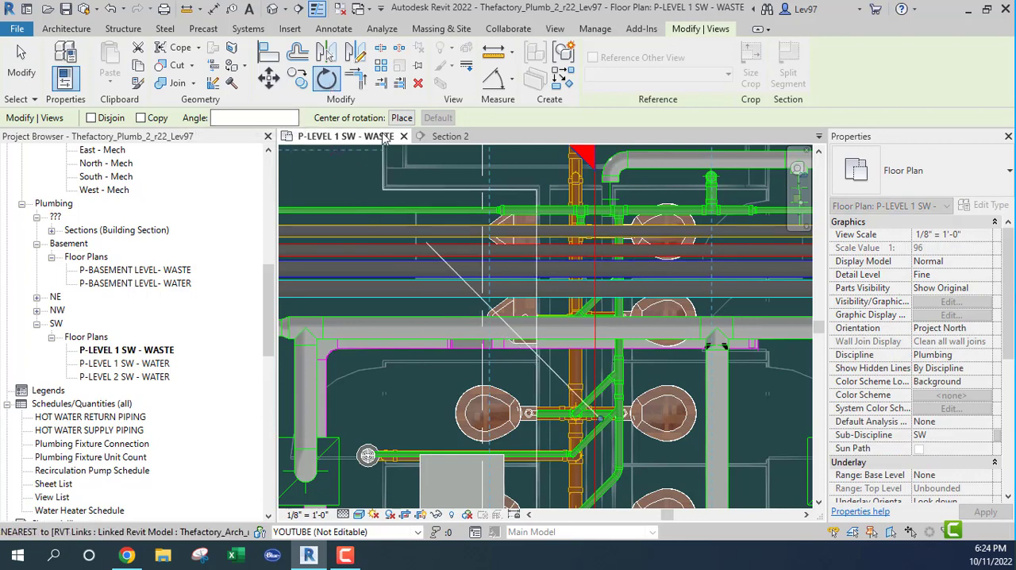
pyautogui.scroll(5, 580, 346)
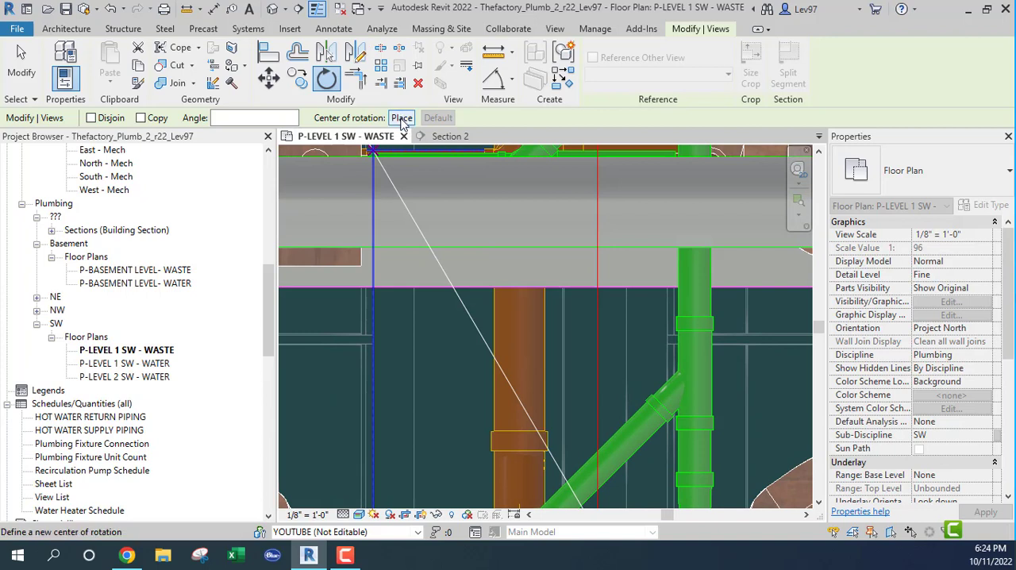
pyautogui.click(402, 118)
pyautogui.click(599, 390)
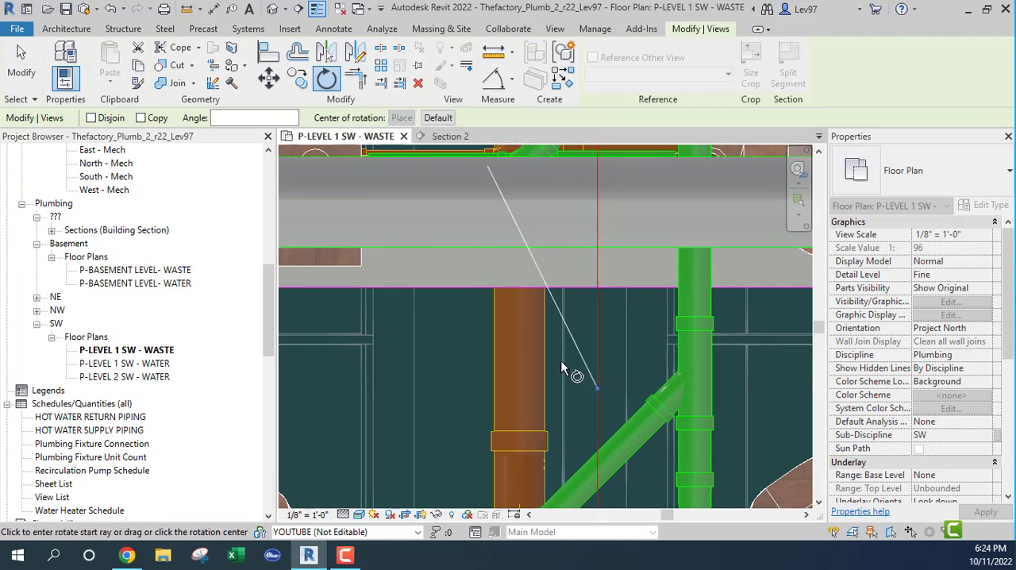
pyautogui.click(452, 394)
pyautogui.write('90')
pyautogui.press('Return')
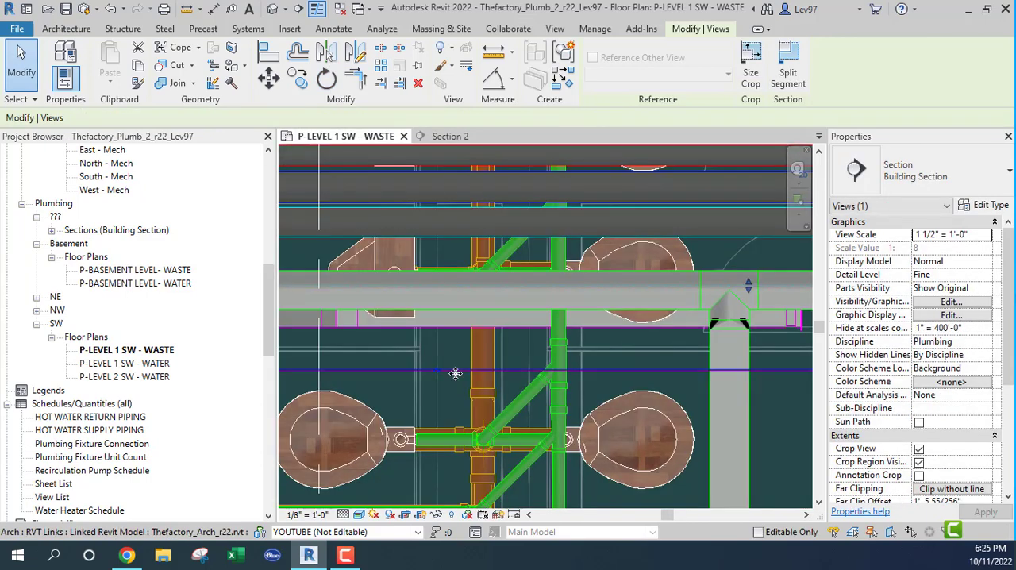
# Move the rotated section line closer to the magenta duct and examine the duct crossing the waste riser in Section 2
pyautogui.moveTo(456, 370); pyautogui.dragTo(456, 349)
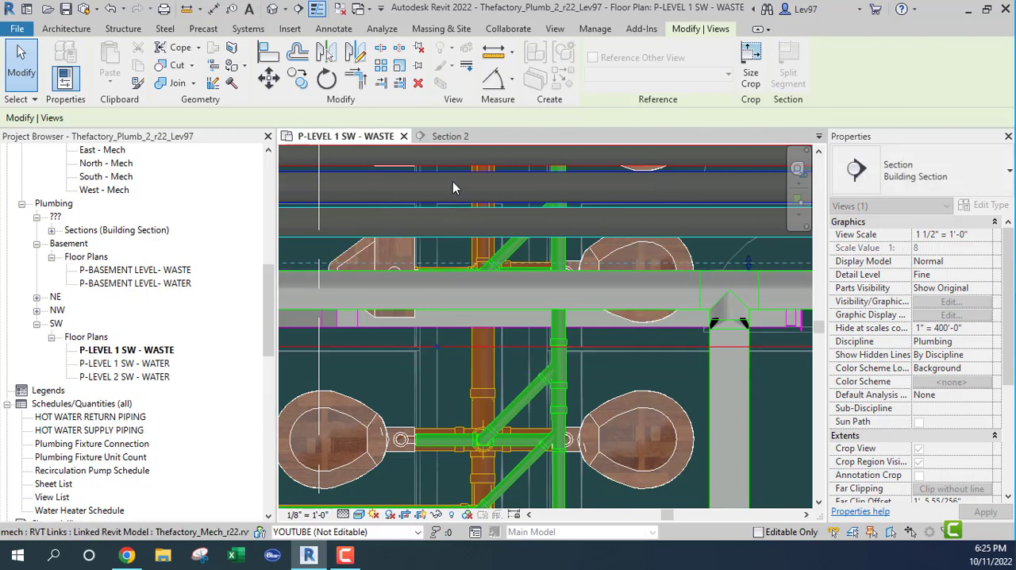
pyautogui.click(461, 137)
pyautogui.scroll(5, 436, 384)
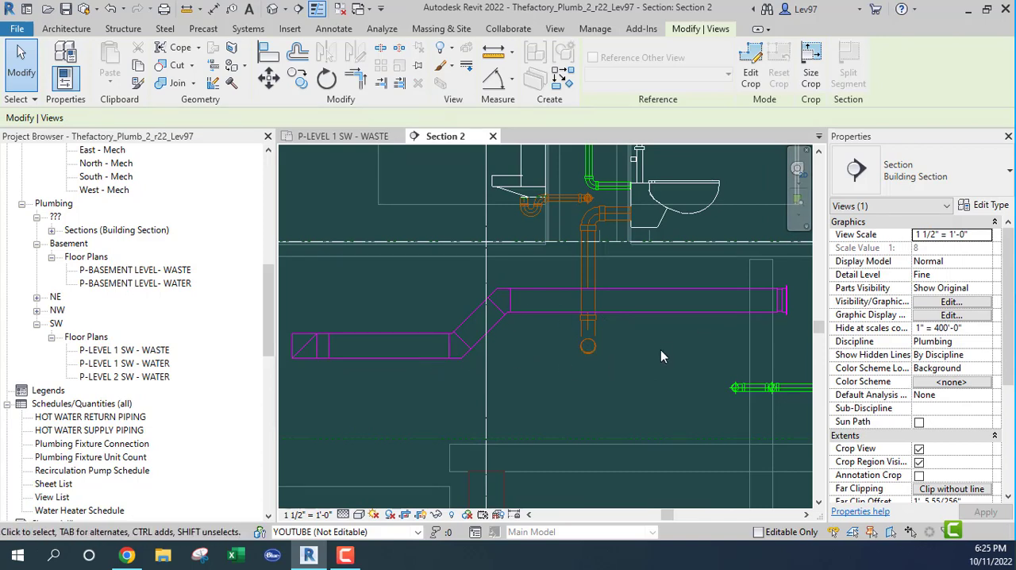
pyautogui.press('Escape')
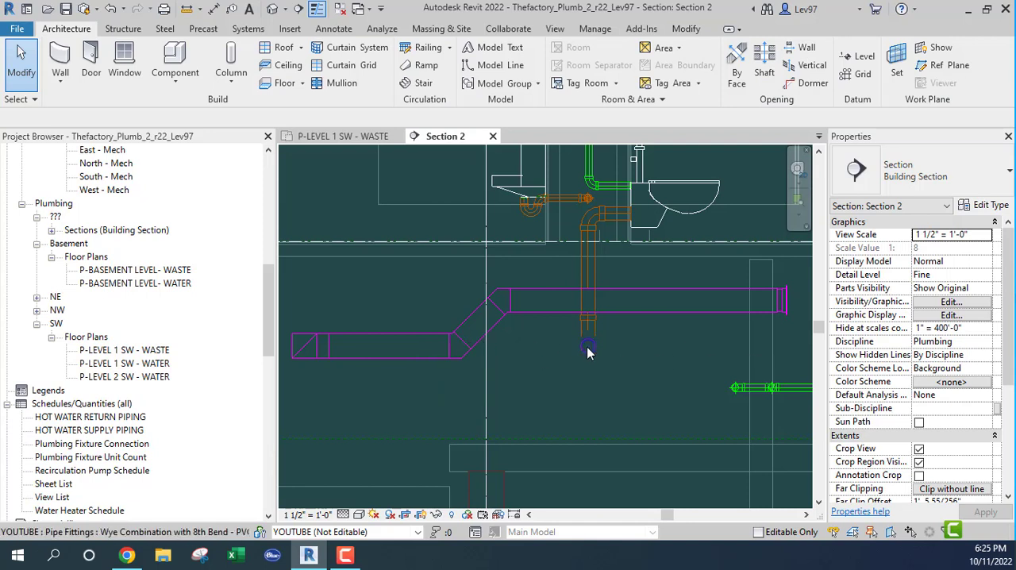
# Undo the section line's move and rotation in the P-LEVEL 1 SW - WASTE floor plan
pyautogui.click(341, 136)
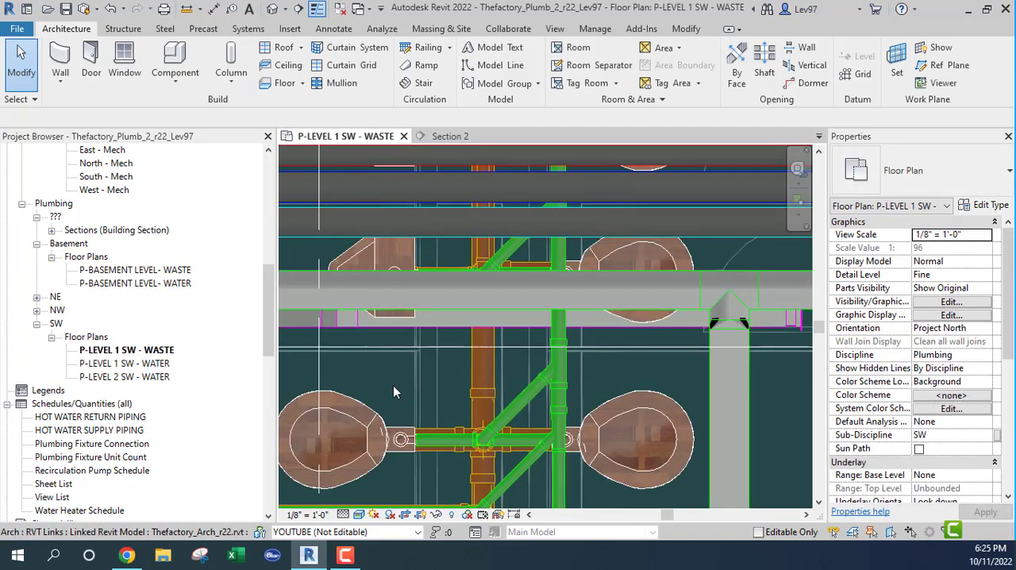
pyautogui.click(111, 10)
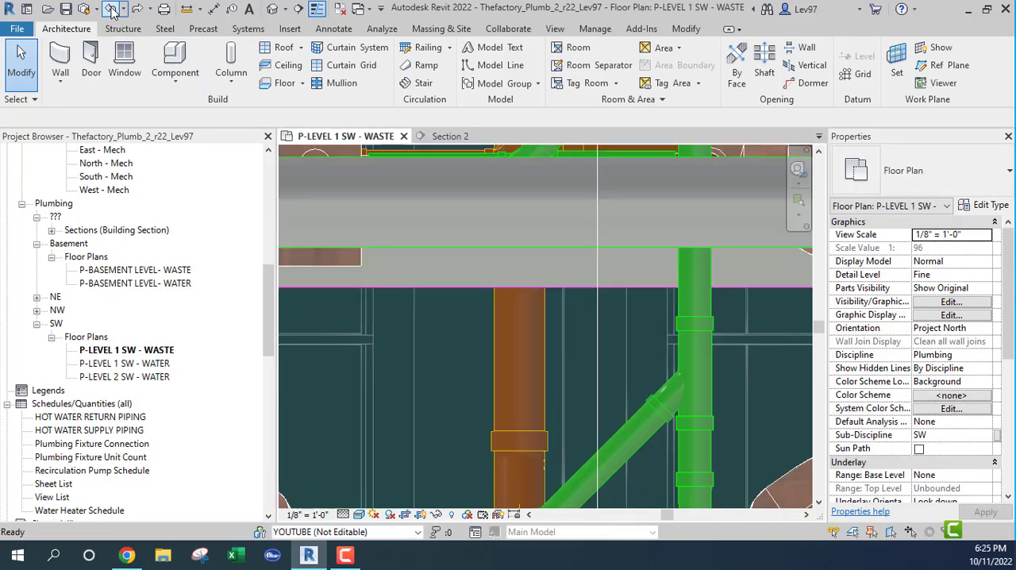
# Examine the far end of the waste main against the supply and return ducts in Section 2
pyautogui.click(450, 137)
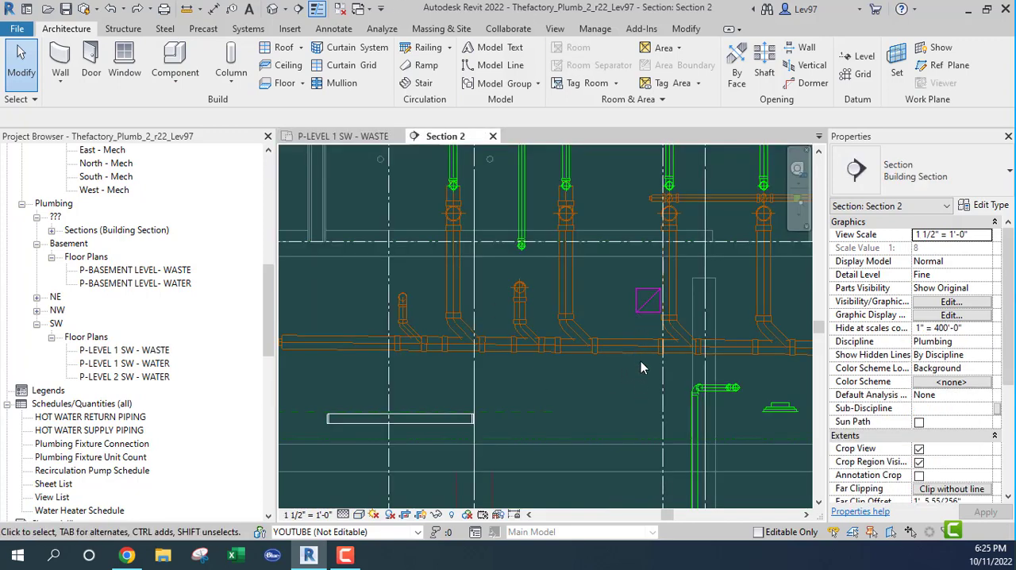
pyautogui.moveTo(597, 366); pyautogui.dragTo(327, 325, button='middle')
pyautogui.moveTo(678, 326); pyautogui.dragTo(542, 330, button='middle')
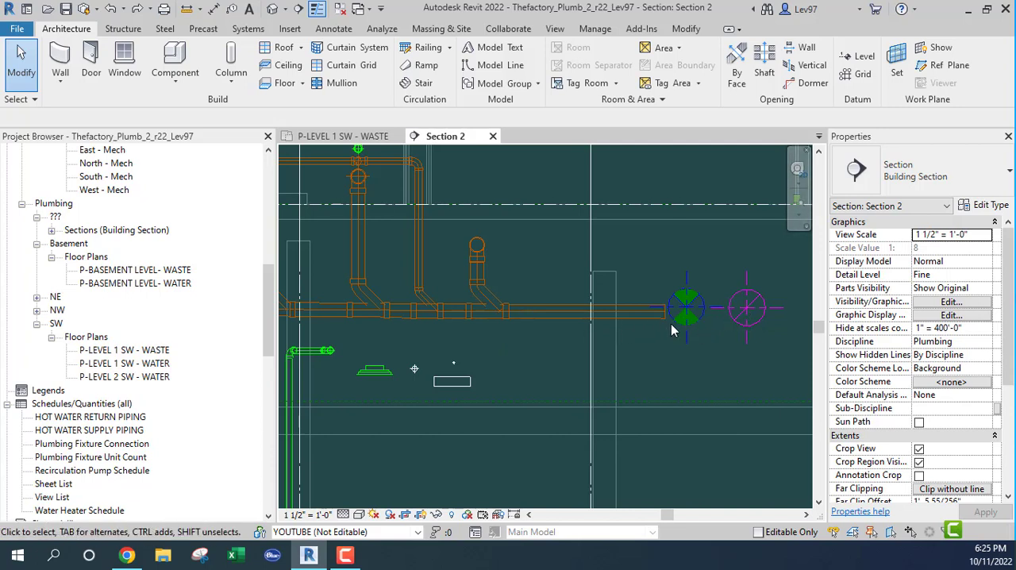
pyautogui.scroll(-2, 674, 324)
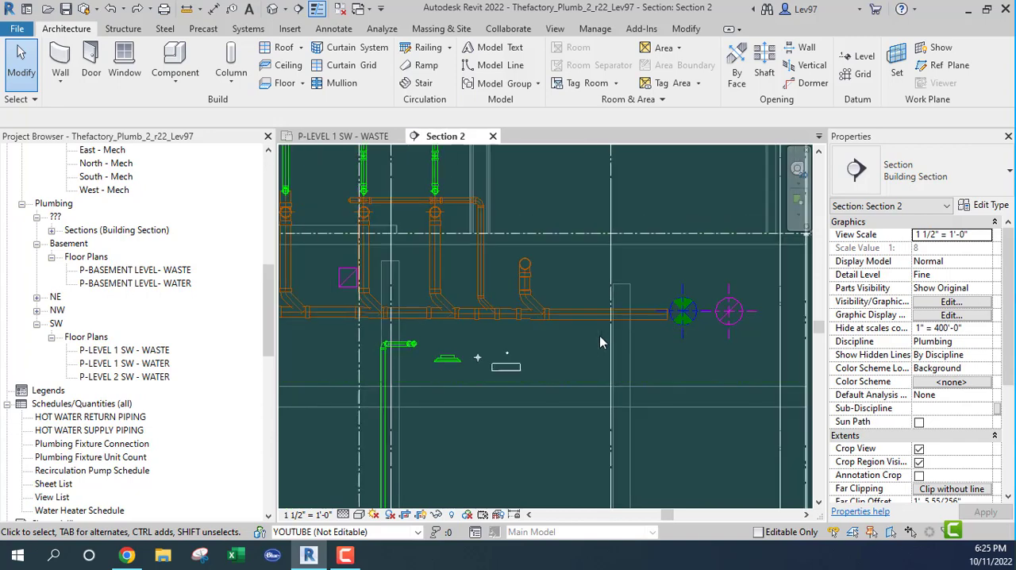
# Select the linked mechanical model at the round ducts beyond the waste main's end in Section 2, and clear the selection
pyautogui.moveTo(517, 326); pyautogui.dragTo(485, 340, button='middle')
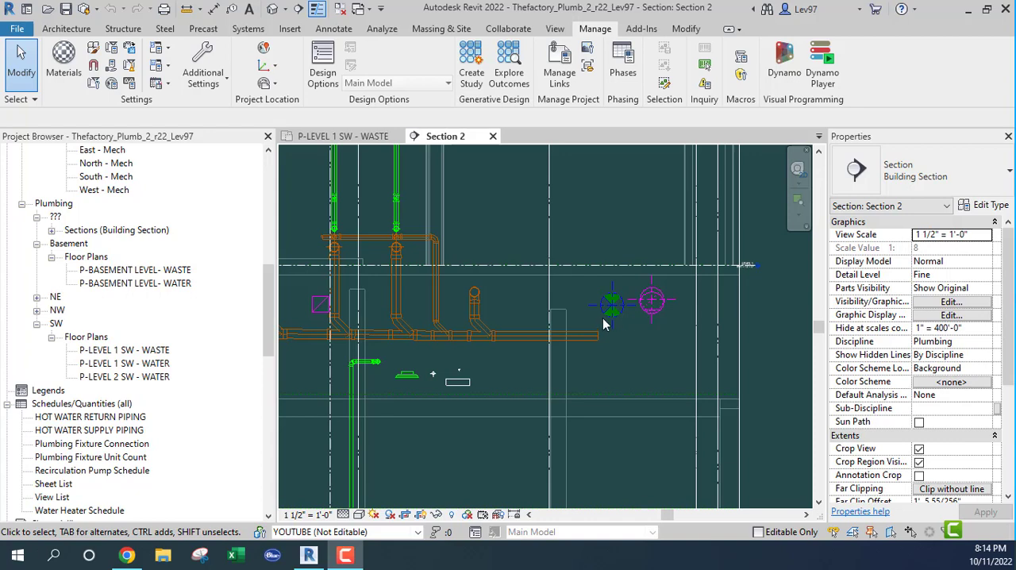
pyautogui.click(615, 368)
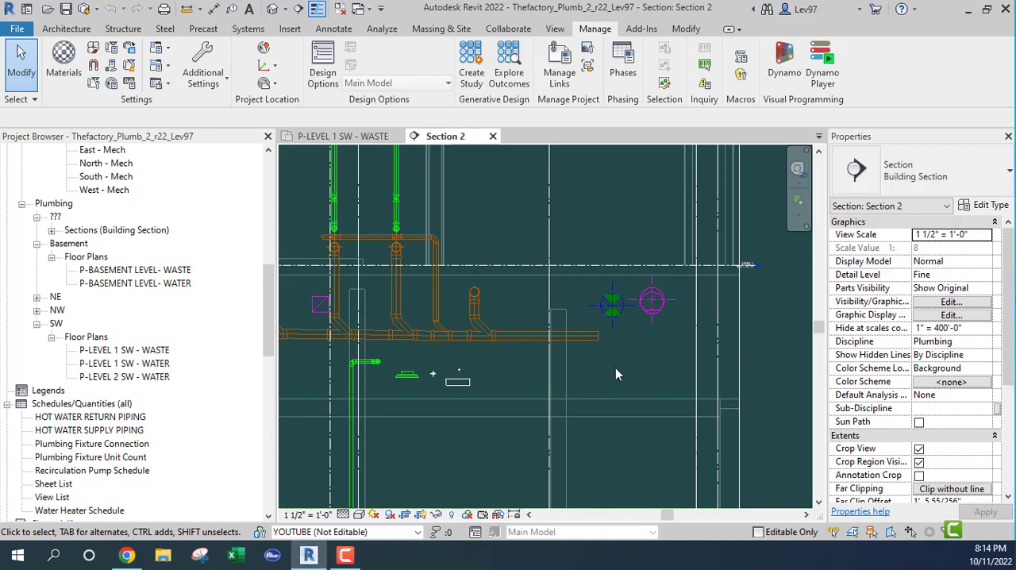
pyautogui.moveTo(615, 367); pyautogui.dragTo(617, 391, button='middle')
pyautogui.scroll(2, 639, 324)
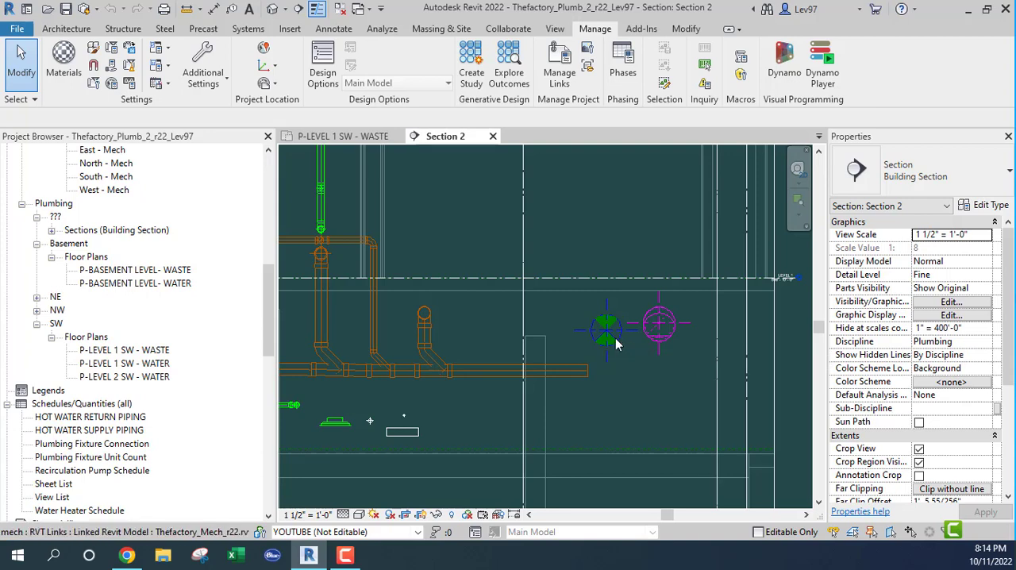
pyautogui.click(615, 338)
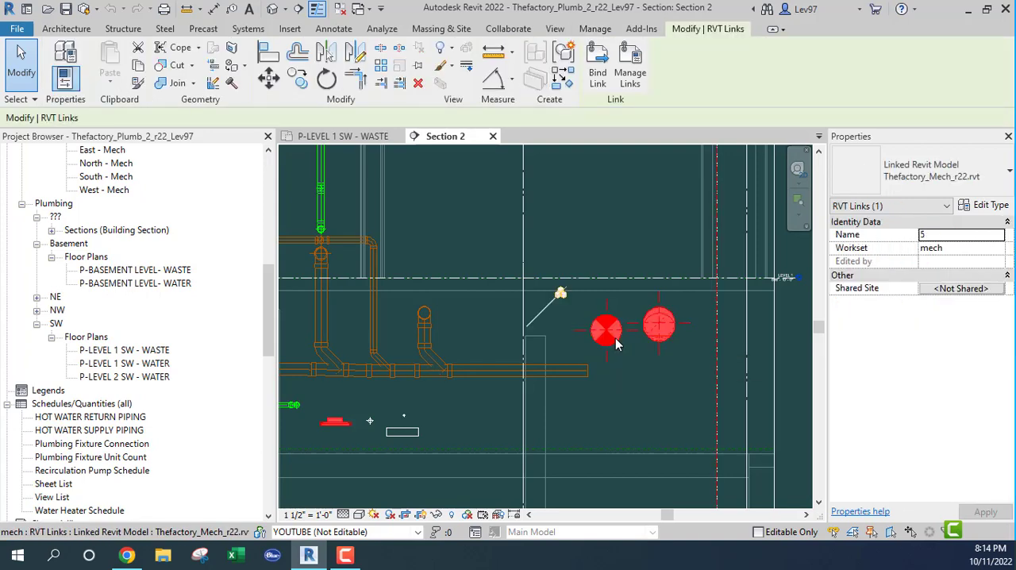
pyautogui.click(639, 374)
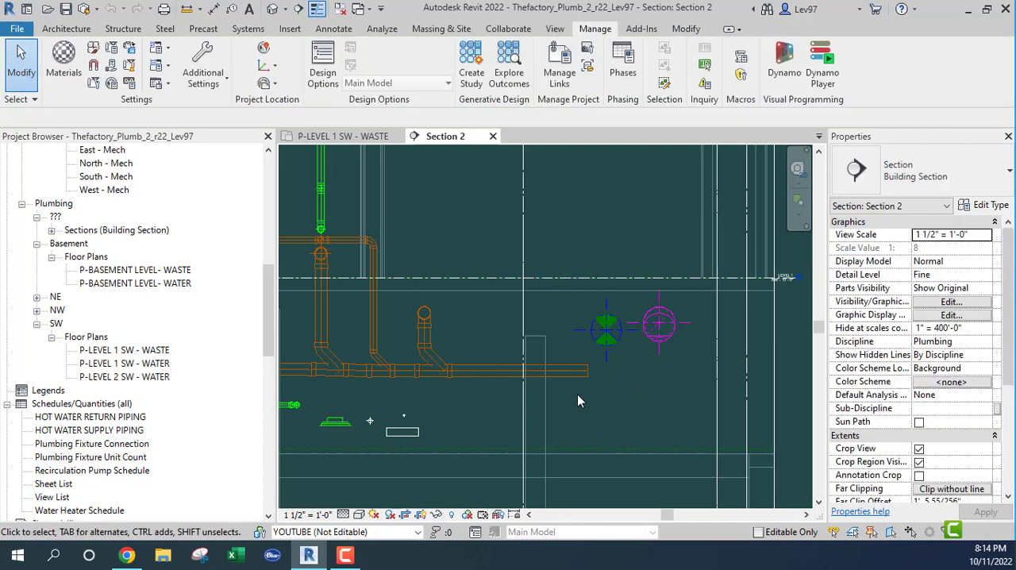
# Inspect the properties of the individual round supply duct inside the mechanical link, and clear the selection
pyautogui.click(579, 373)
pyautogui.click(605, 364)
pyautogui.click(19, 99)
pyautogui.moveTo(661, 391); pyautogui.dragTo(676, 414, button='middle')
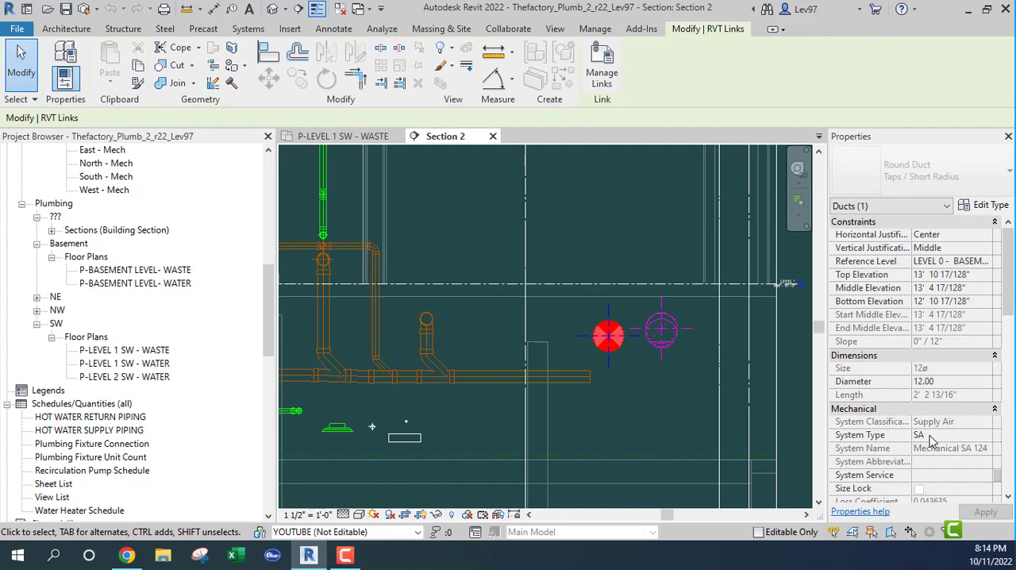
pyautogui.click(663, 392)
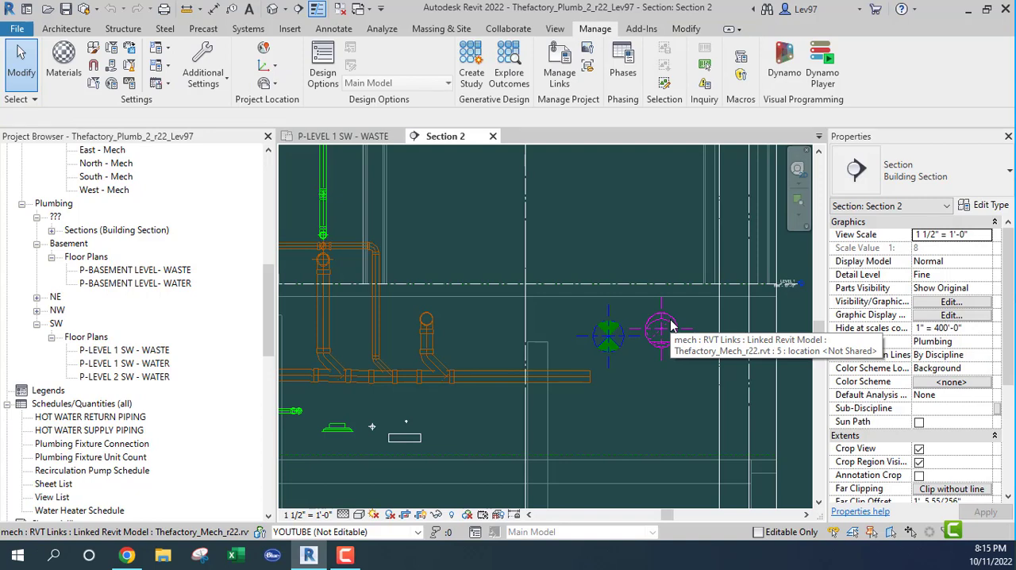
# Inspect the properties of the round return duct elbow inside the mechanical link, and clear the selection
pyautogui.press('Tab')
pyautogui.click(671, 325)
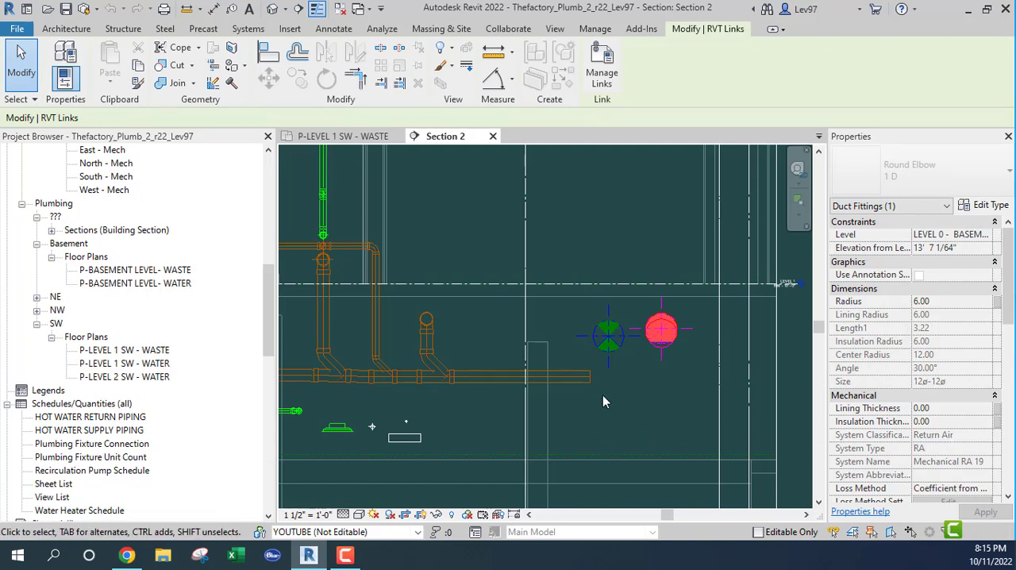
pyautogui.press('Escape')
pyautogui.scroll(-2, 627, 405)
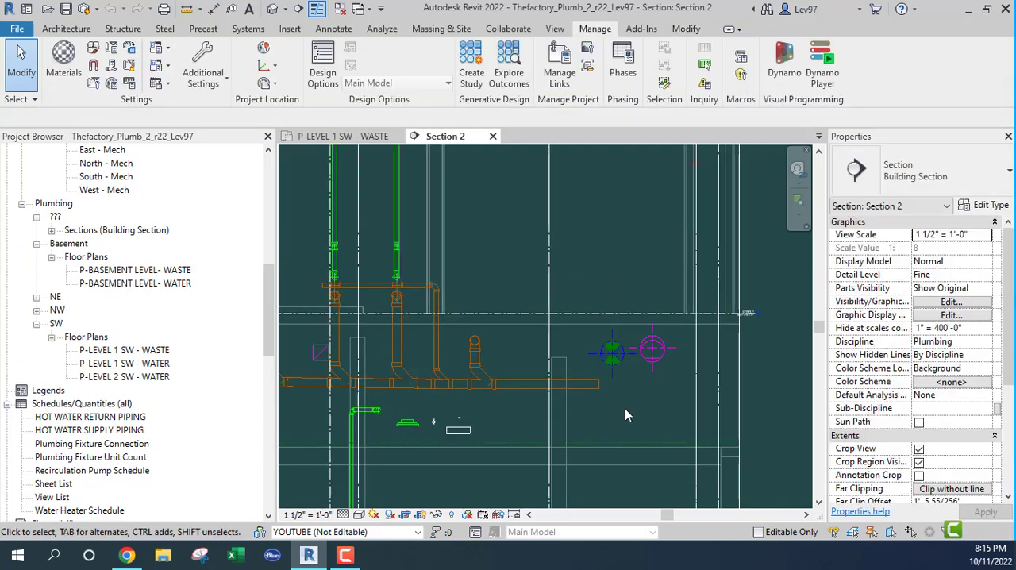
# Window-select the elements below the waste main around the diffuser to check which can be picked, and clear the selection
pyautogui.moveTo(606, 409); pyautogui.dragTo(710, 328, button='middle')
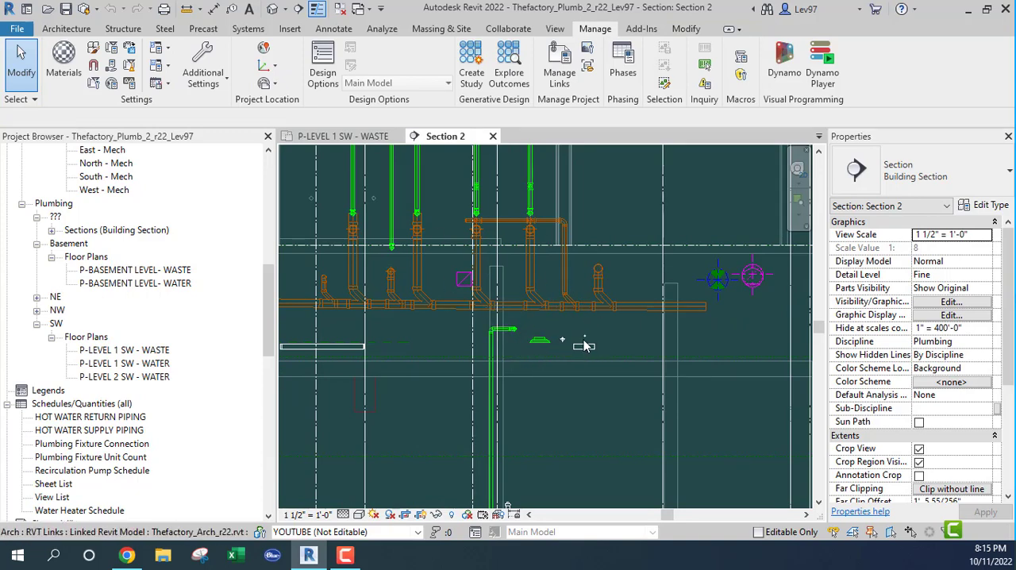
pyautogui.moveTo(589, 398); pyautogui.dragTo(616, 429, button='middle')
pyautogui.scroll(5, 562, 377)
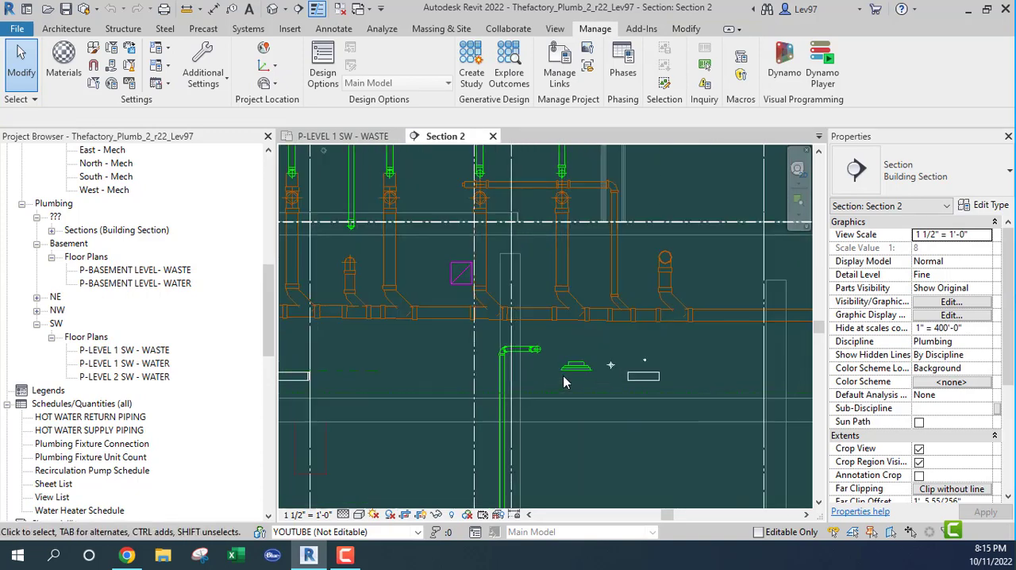
pyautogui.scroll(3, 591, 367)
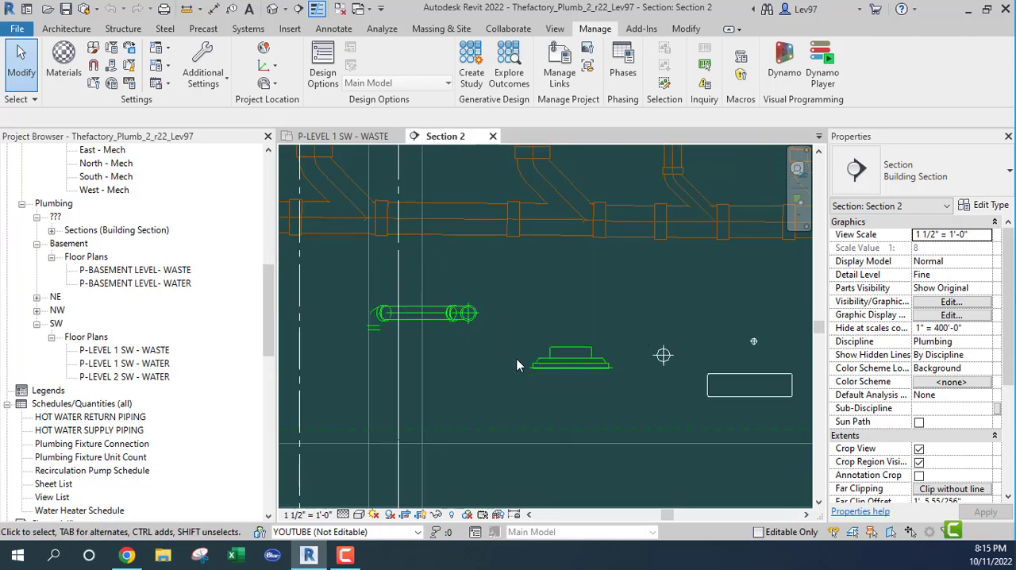
pyautogui.scroll(-2, 521, 310)
pyautogui.moveTo(500, 278); pyautogui.dragTo(766, 424)
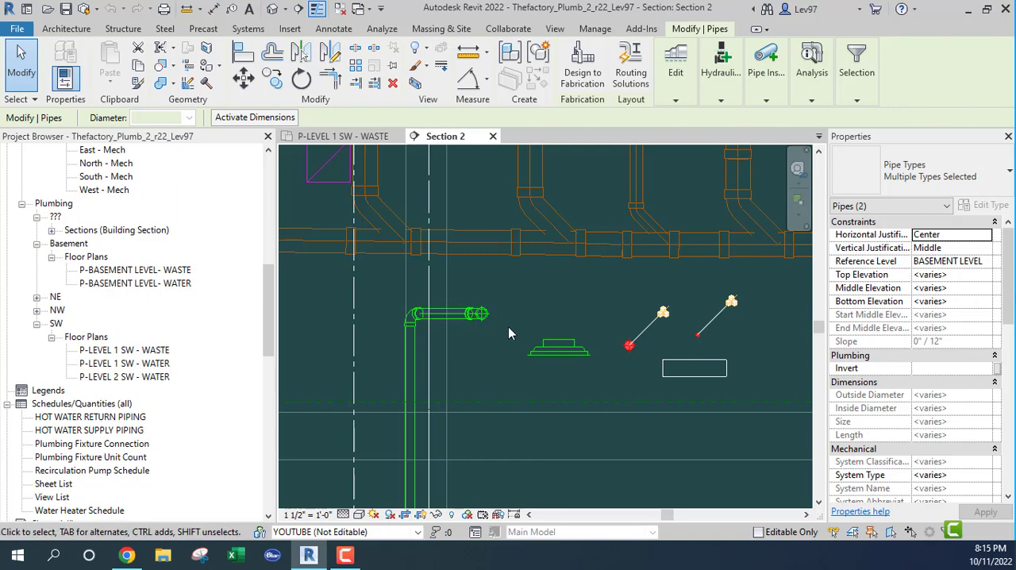
pyautogui.click(610, 366)
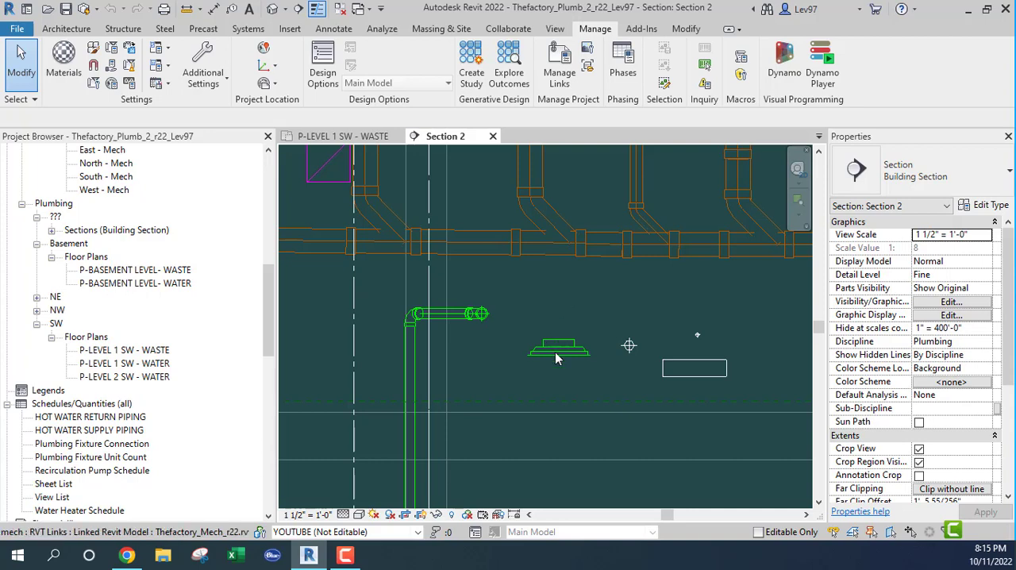
# Review the selection options and pick the individual return diffuser below the waste main inside the mechanical link
pyautogui.click(19, 100)
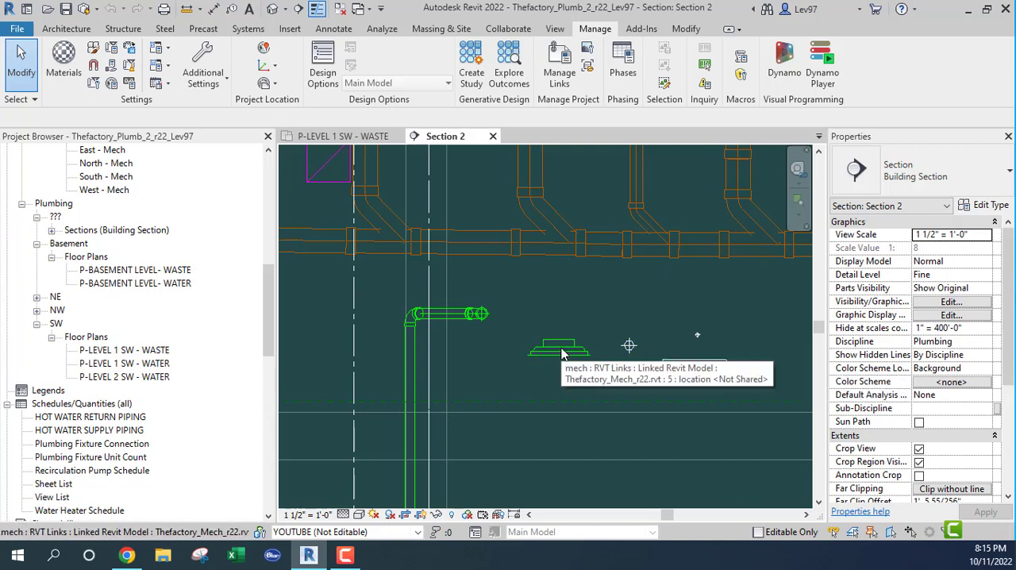
pyautogui.press('Tab')
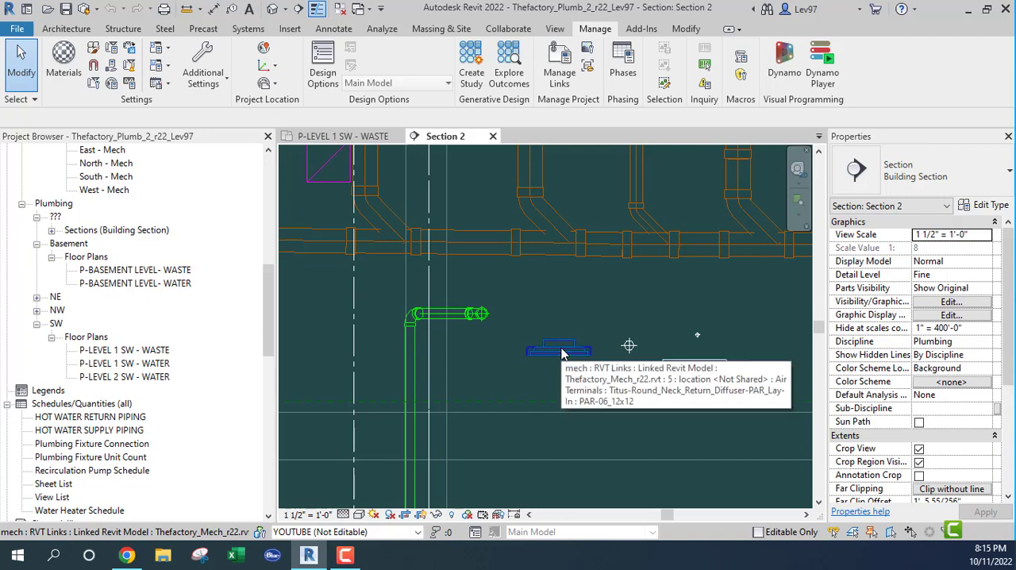
pyautogui.click(562, 353)
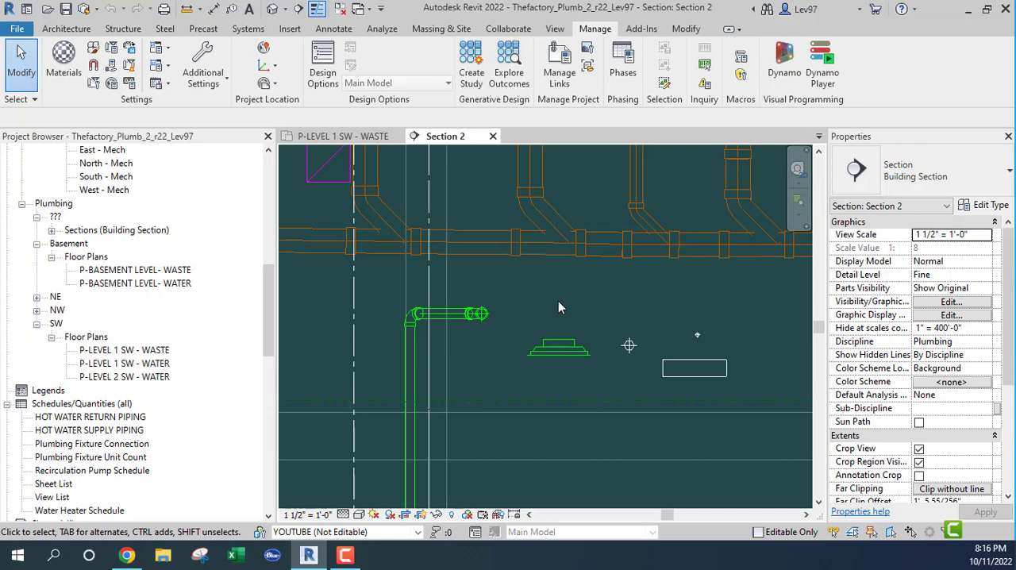
pyautogui.moveTo(556, 306); pyautogui.dragTo(556, 324, button='middle')
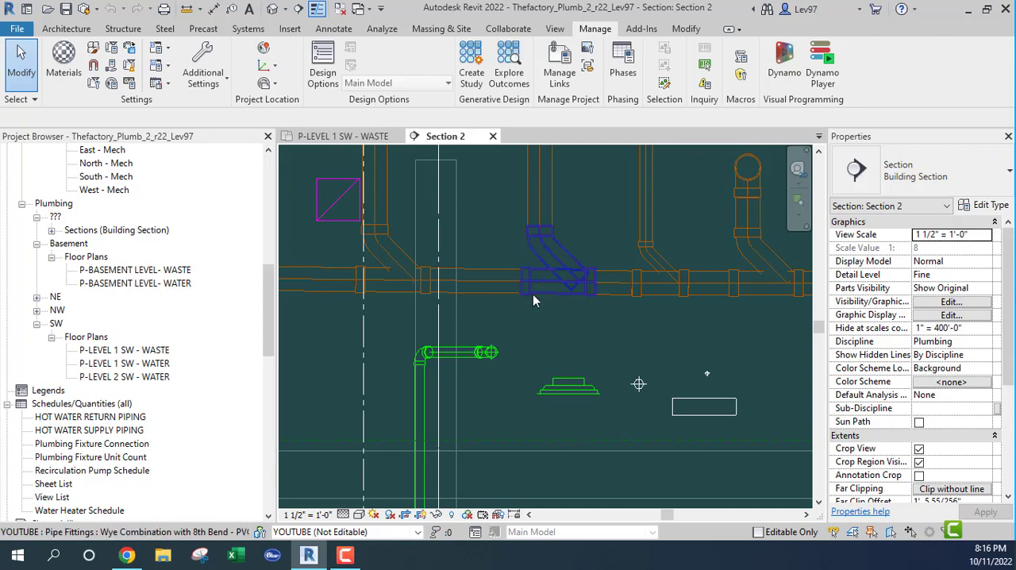
# Examine the clearance between the magenta rectangular duct and the adjacent waste riser in Section 2
pyautogui.moveTo(635, 381); pyautogui.dragTo(810, 446, button='middle')
pyautogui.scroll(1, 574, 252)
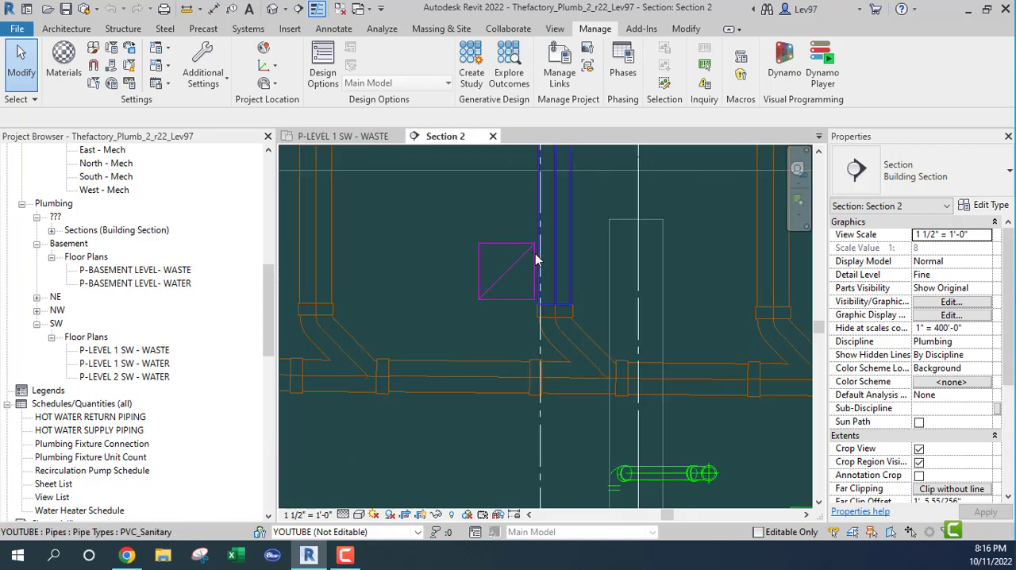
pyautogui.scroll(-2, 441, 327)
pyautogui.scroll(-1, 441, 327)
# Examine the connection above the level line where the green vent riser meets the waste riser
pyautogui.moveTo(451, 312); pyautogui.dragTo(521, 480, button='middle')
pyautogui.scroll(2, 454, 306)
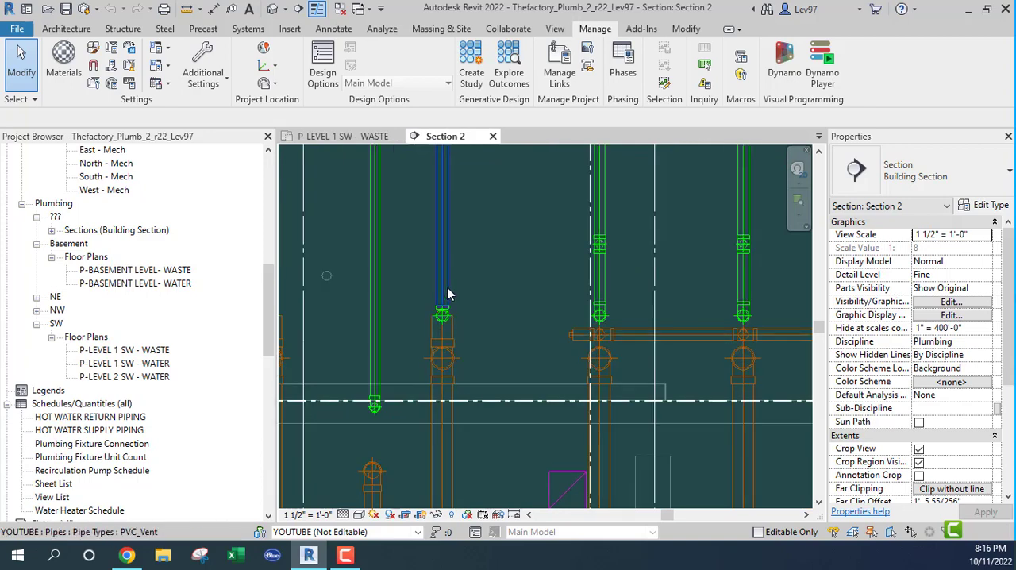
pyautogui.scroll(1, 444, 313)
pyautogui.scroll(2, 458, 310)
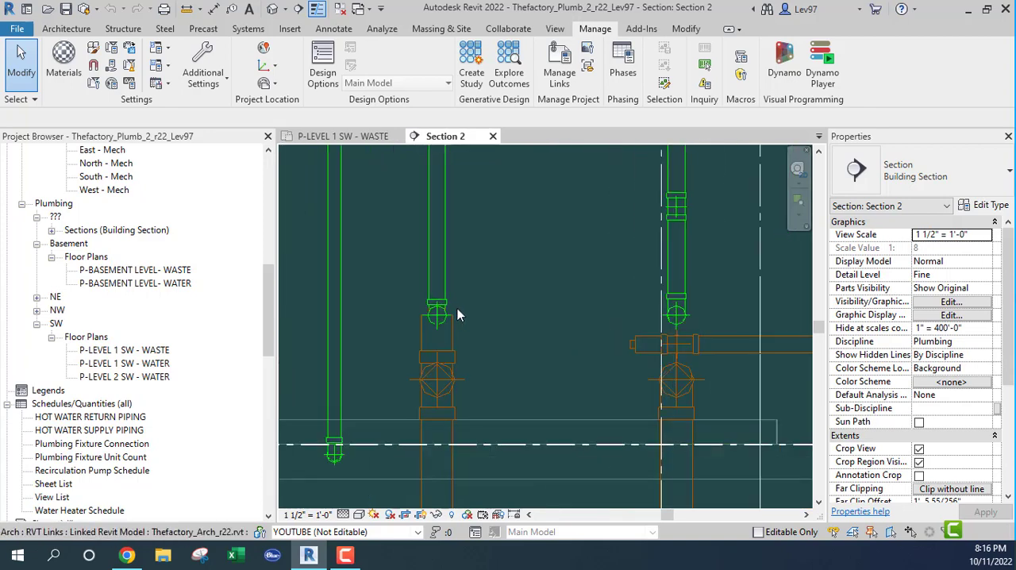
pyautogui.scroll(3, 451, 314)
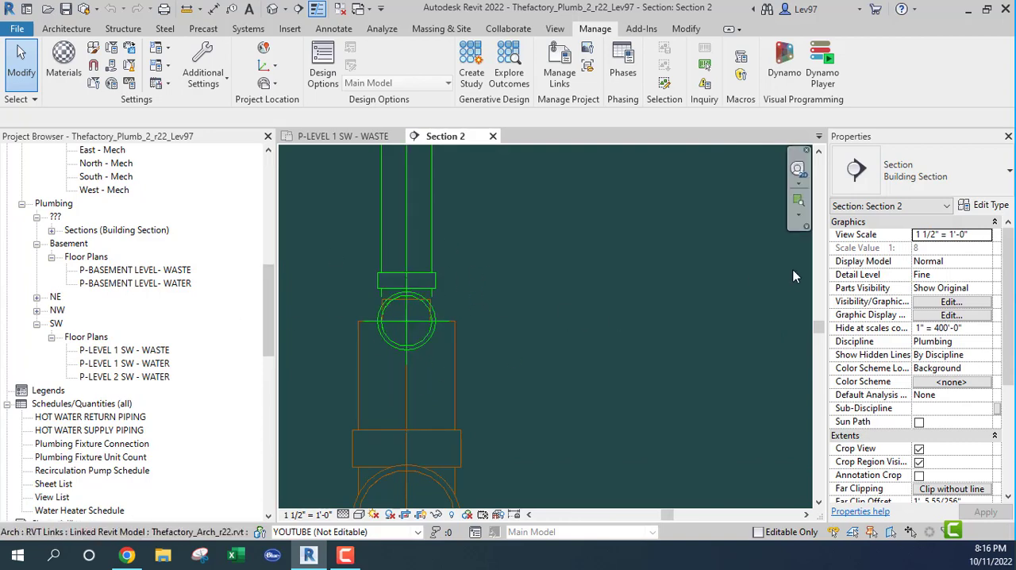
pyautogui.moveTo(583, 295); pyautogui.dragTo(577, 329, button='middle')
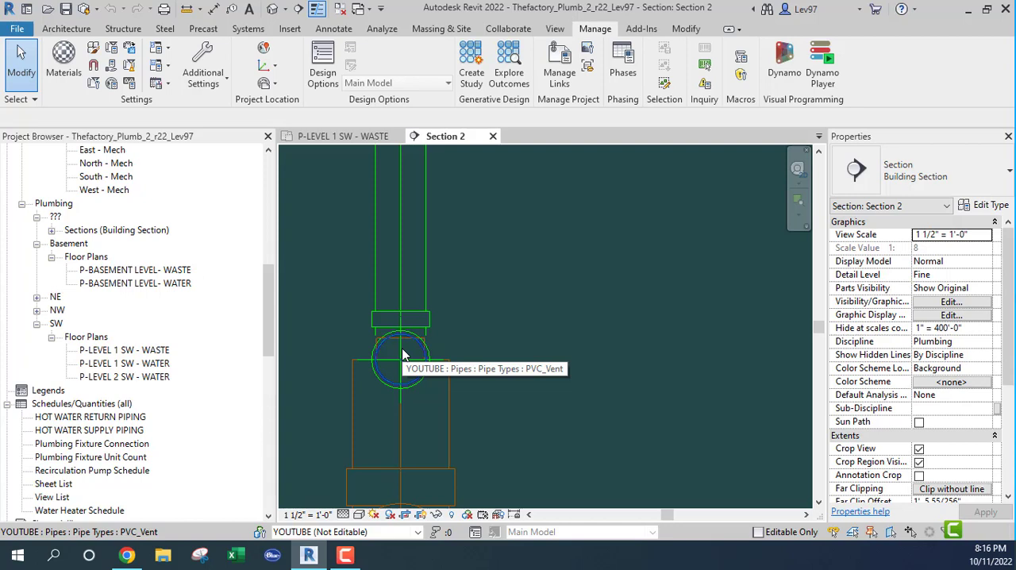
# Cycle the preselection through the overlapping pipes, fittings, branch, piping system and pipe network at the vent elbow
pyautogui.press('Tab')
pyautogui.press('Tab')
pyautogui.press('Tab')
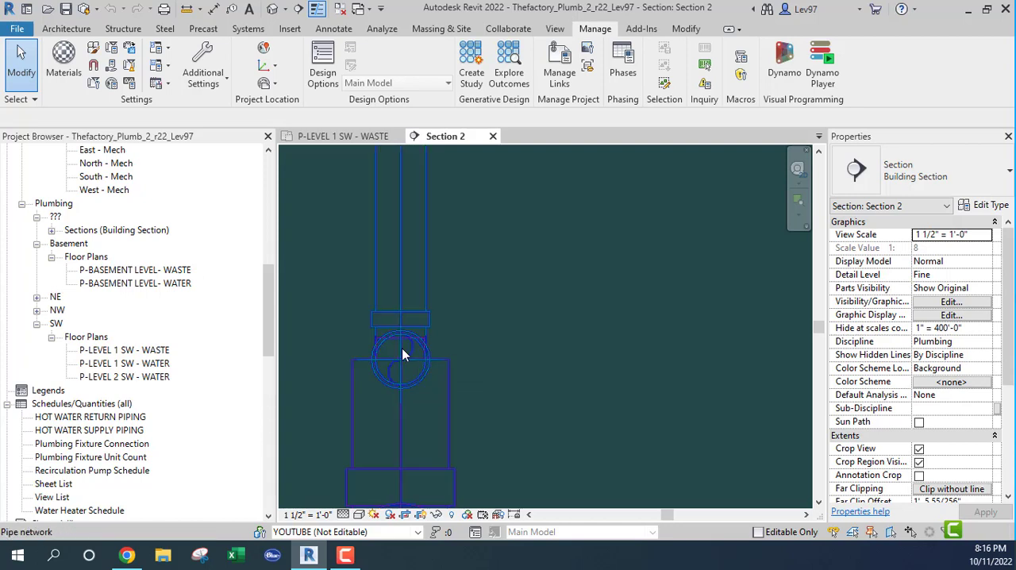
pyautogui.press('Tab')
pyautogui.press('Tab')
pyautogui.press('Tab')
pyautogui.press('Tab')
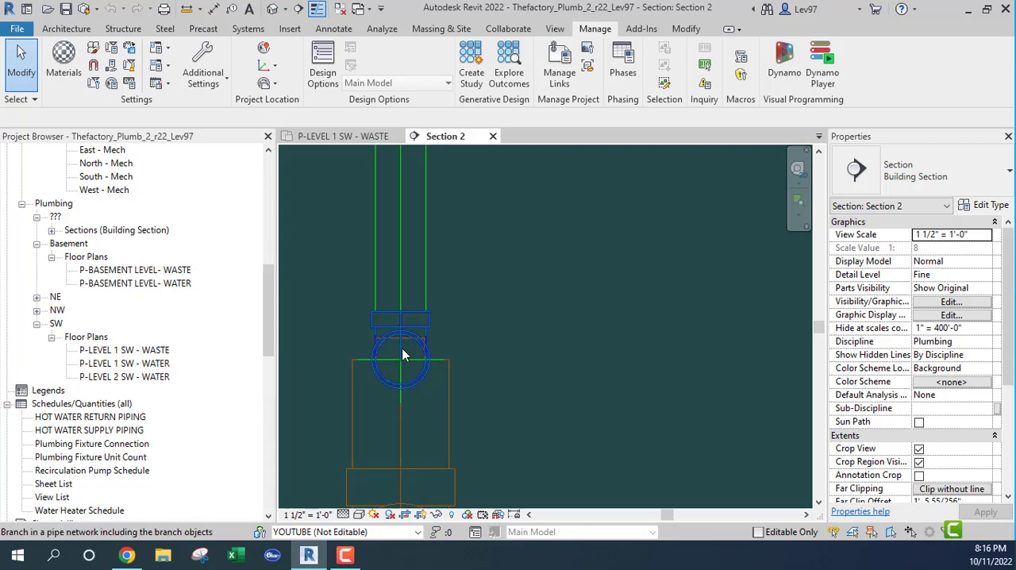
pyautogui.press('Tab')
pyautogui.press('Tab')
pyautogui.press('Tab')
pyautogui.press('Tab')
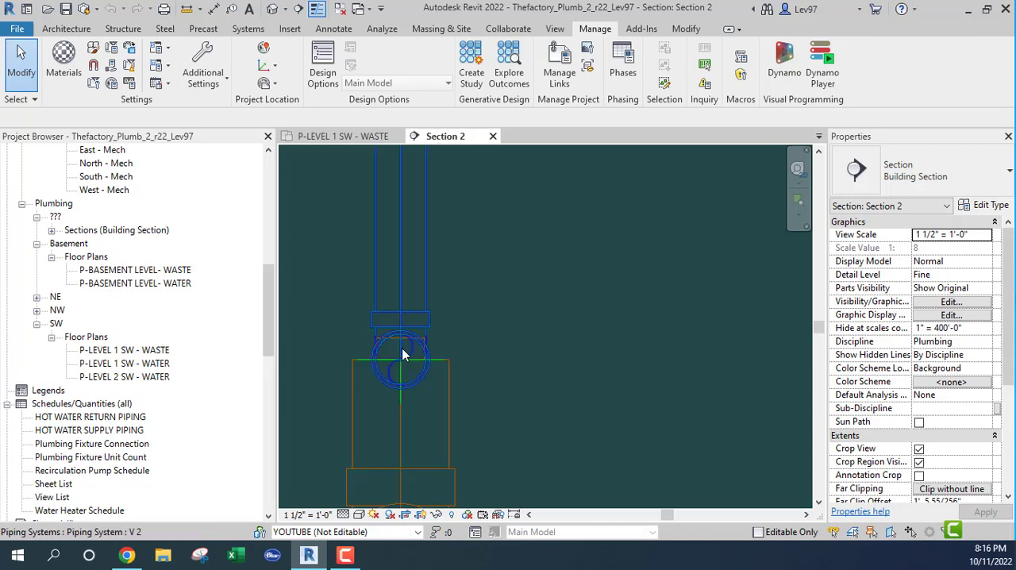
pyautogui.press('Tab')
pyautogui.press('Tab')
pyautogui.press('Tab')
pyautogui.press('Tab')
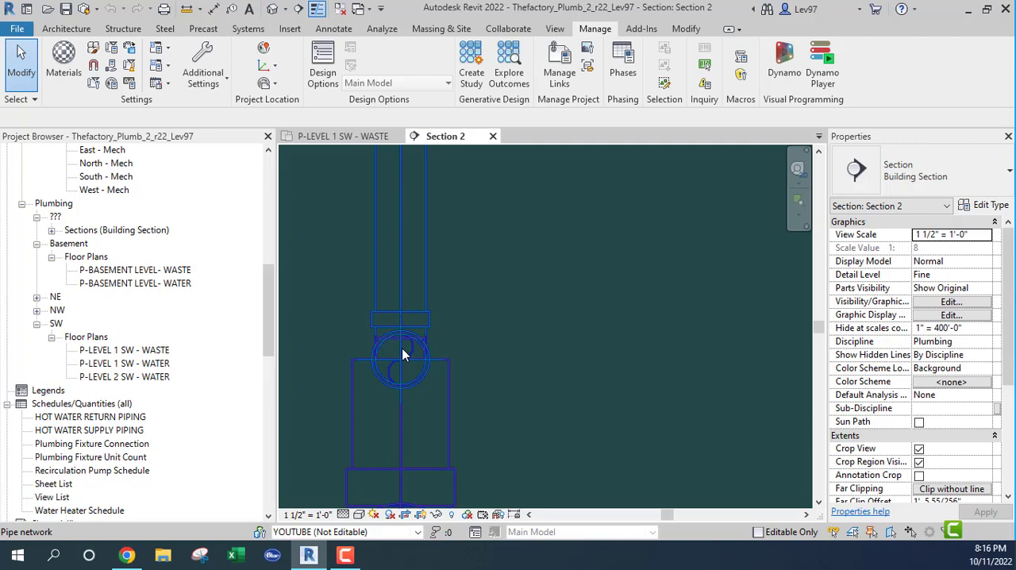
pyautogui.press('Tab')
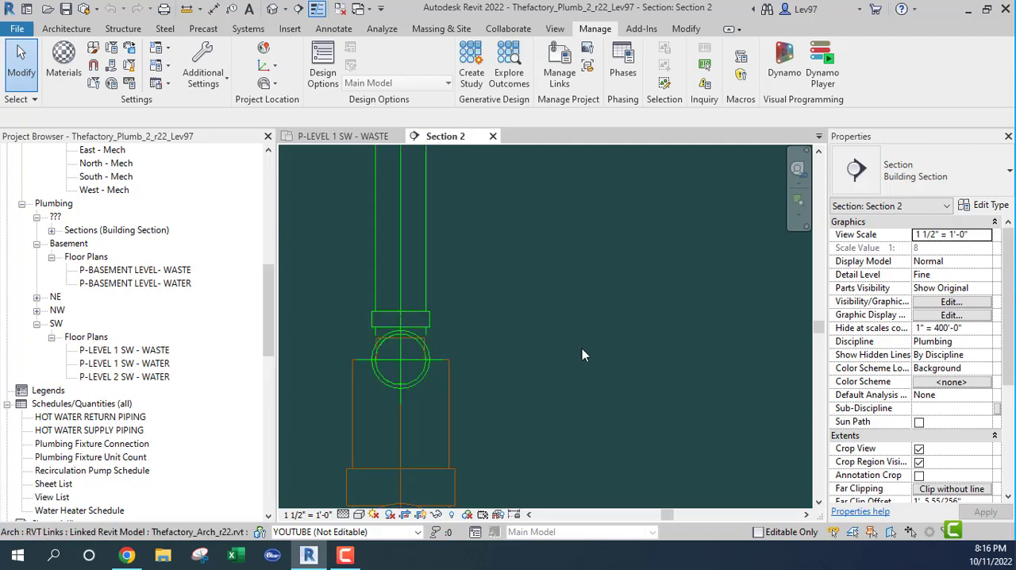
# Revisit the ducts beyond the waste main's end and select the linked round return elbow to inspect its properties
pyautogui.scroll(-5, 583, 351)
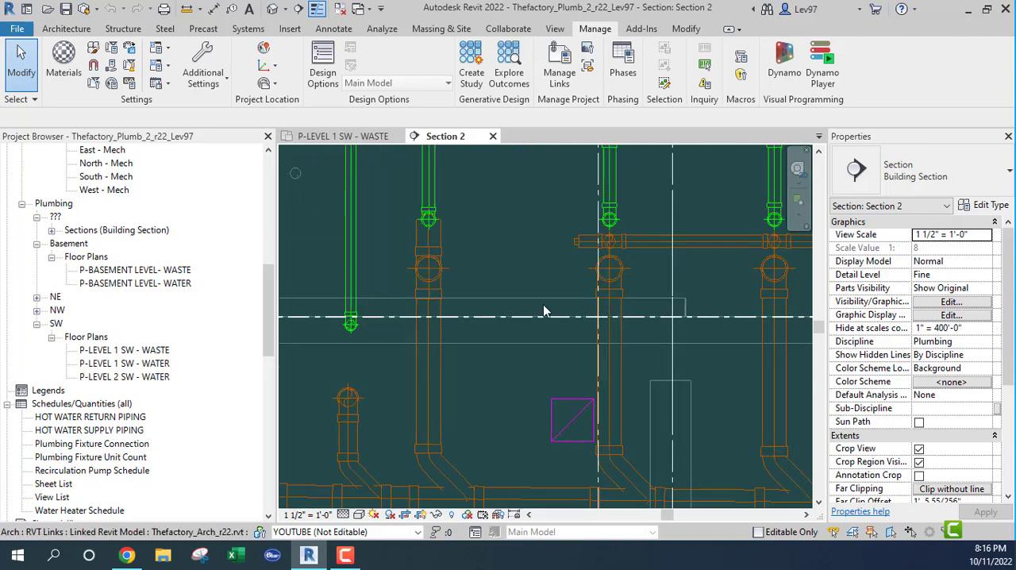
pyautogui.scroll(-4, 544, 310)
pyautogui.moveTo(540, 346); pyautogui.dragTo(474, 317, button='middle')
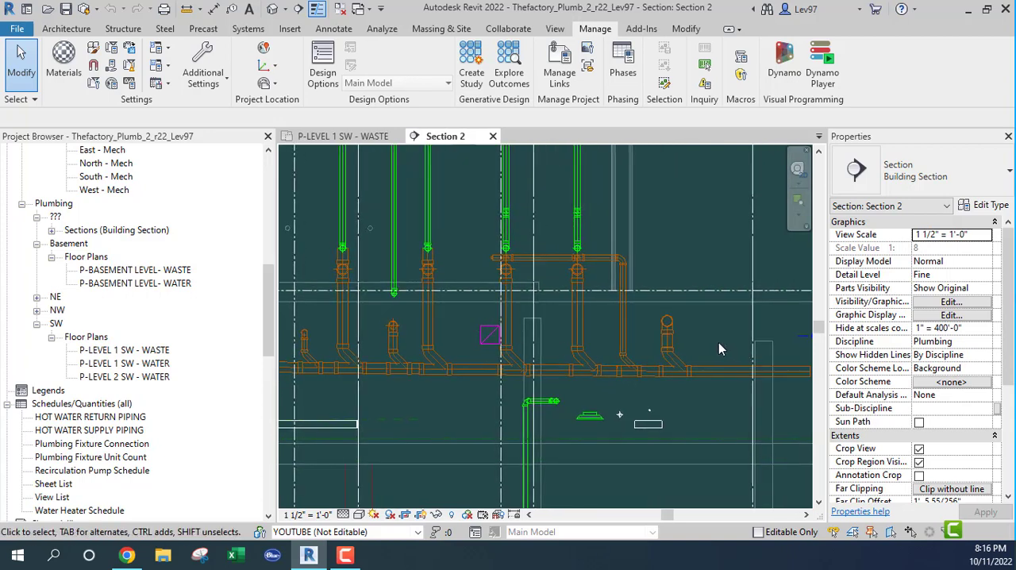
pyautogui.moveTo(718, 350); pyautogui.dragTo(531, 355, button='middle')
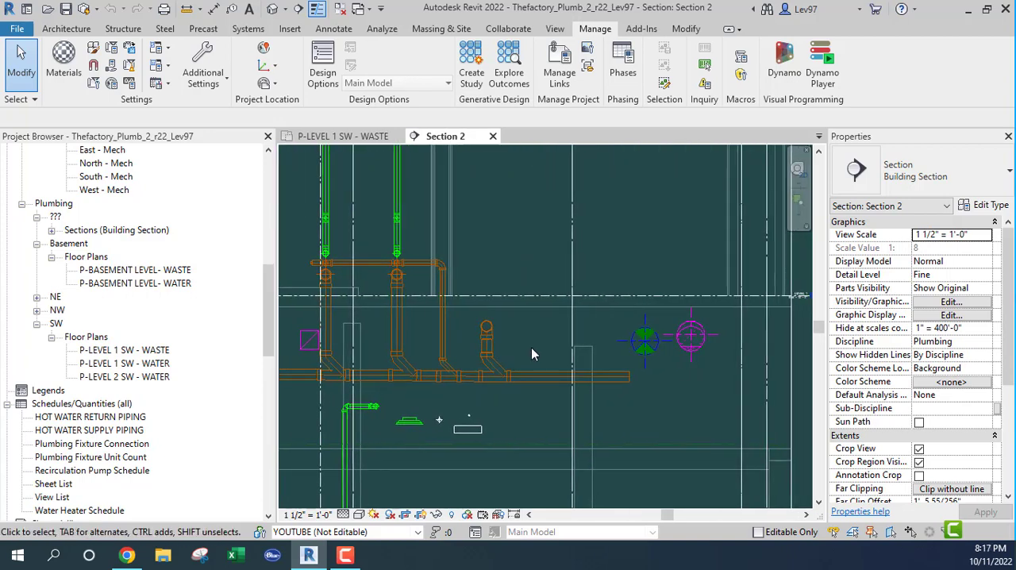
pyautogui.moveTo(703, 363); pyautogui.dragTo(641, 374, button='middle')
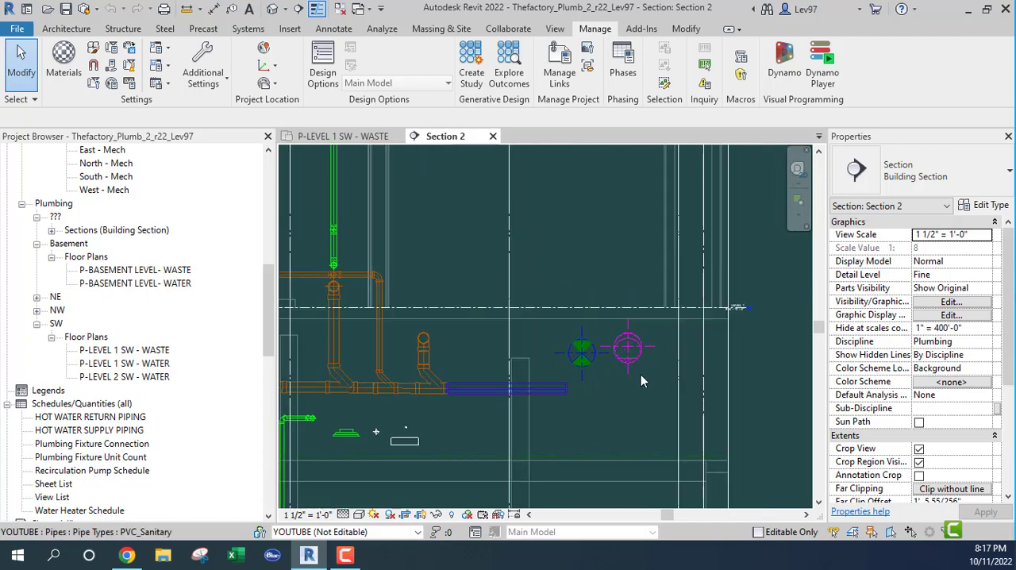
pyautogui.scroll(3, 641, 372)
pyautogui.scroll(1, 636, 343)
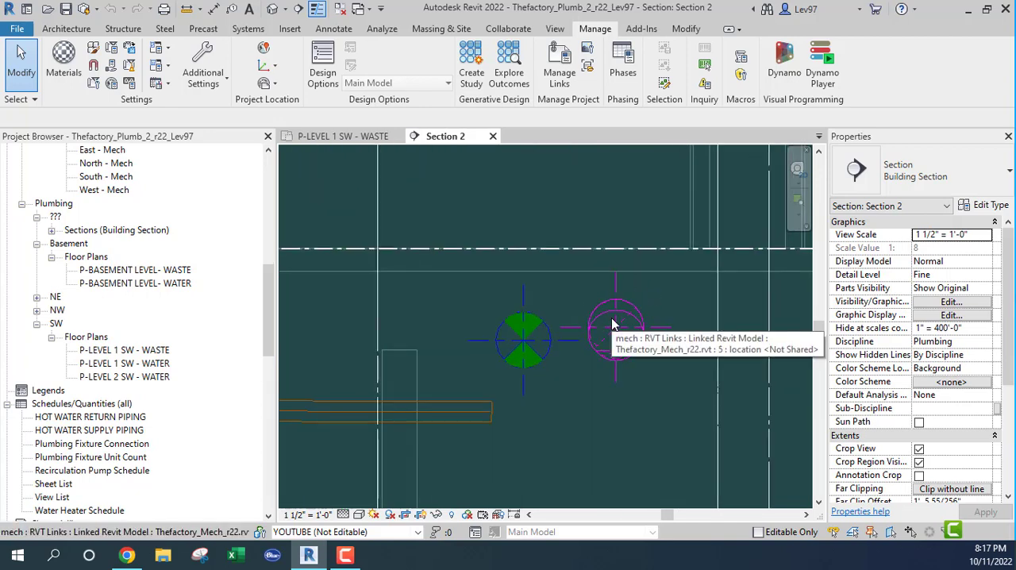
pyautogui.press('Tab')
pyautogui.click(613, 324)
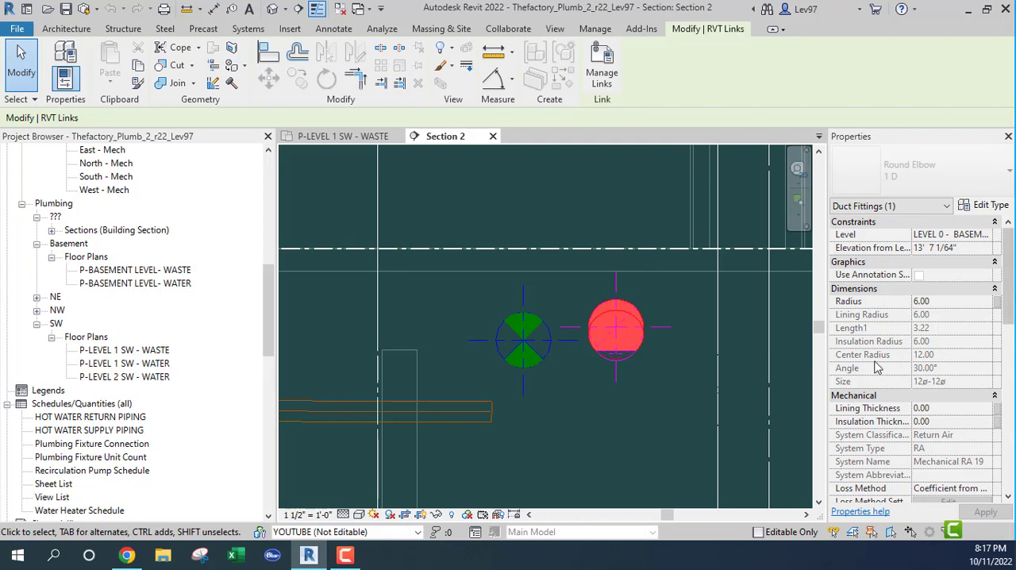
# Return to the P-LEVEL 1 SW - WASTE plan and hide the linked Thefactory_Mech_r22.rvt model in that view
pyautogui.click(658, 401)
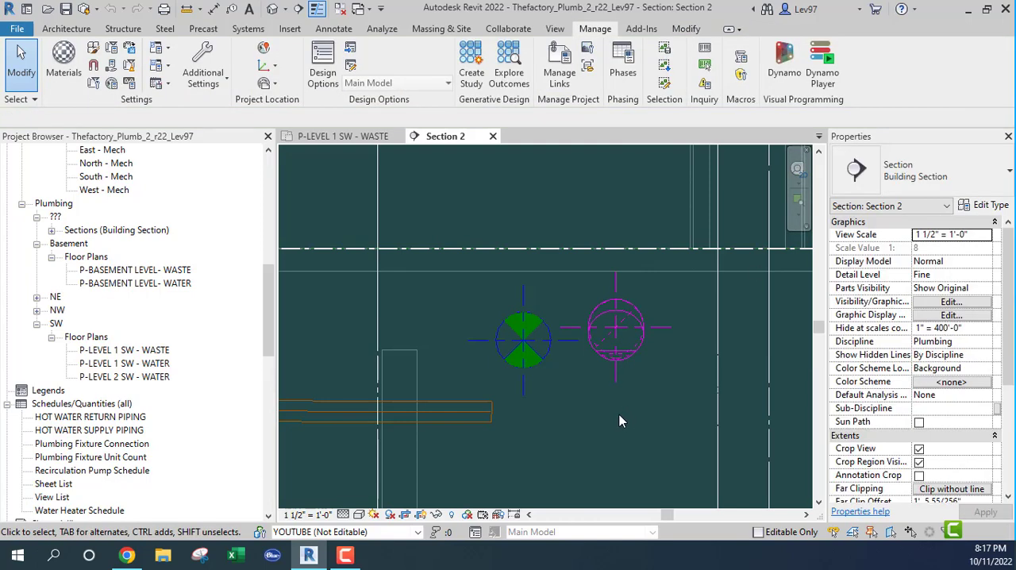
pyautogui.scroll(-2, 589, 427)
pyautogui.moveTo(520, 411); pyautogui.dragTo(594, 339, button='middle')
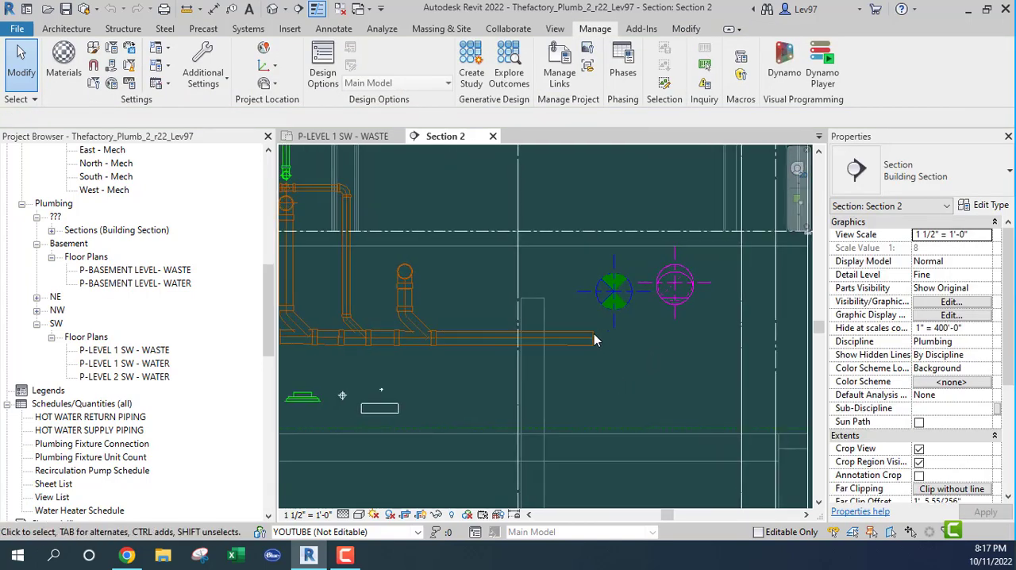
pyautogui.click(352, 136)
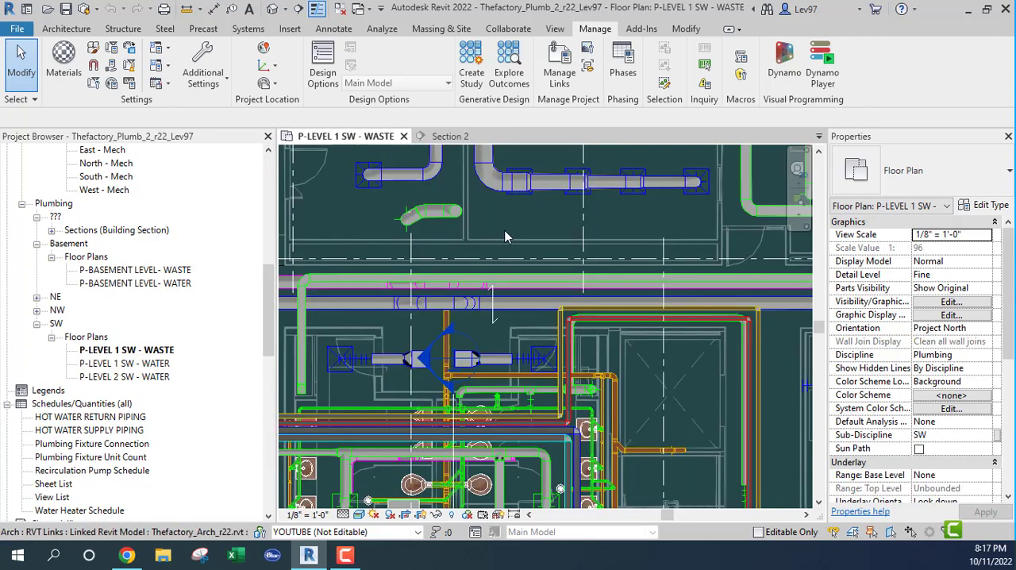
pyautogui.moveTo(530, 227); pyautogui.dragTo(541, 198, button='middle')
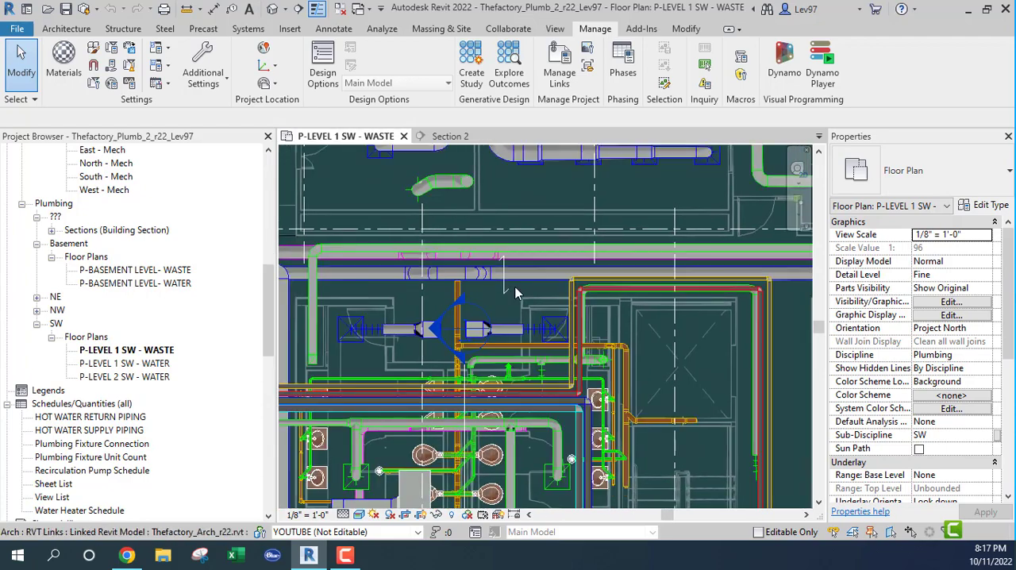
pyautogui.press('v')
pyautogui.press('g')
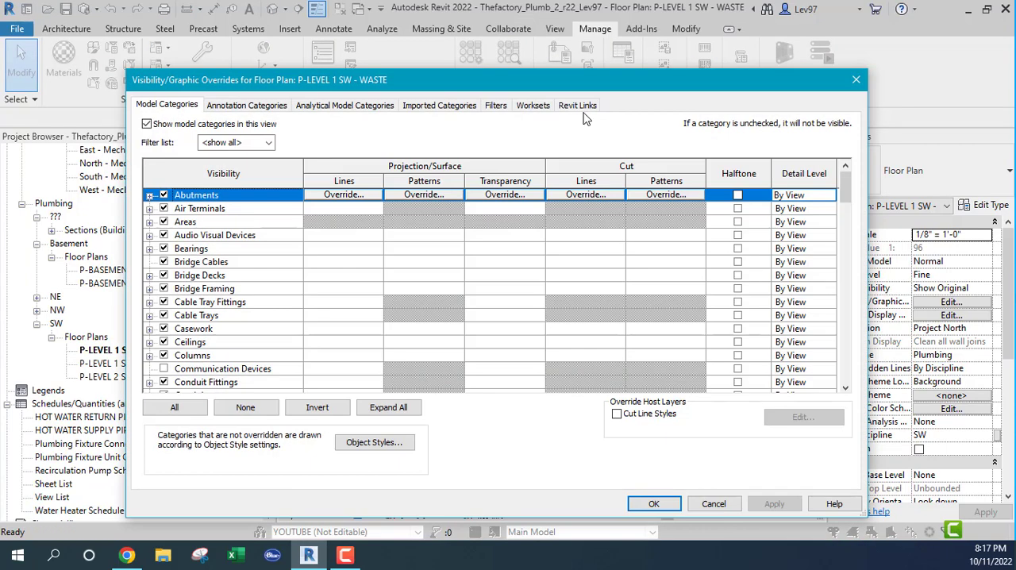
pyautogui.click(578, 106)
pyautogui.click(162, 185)
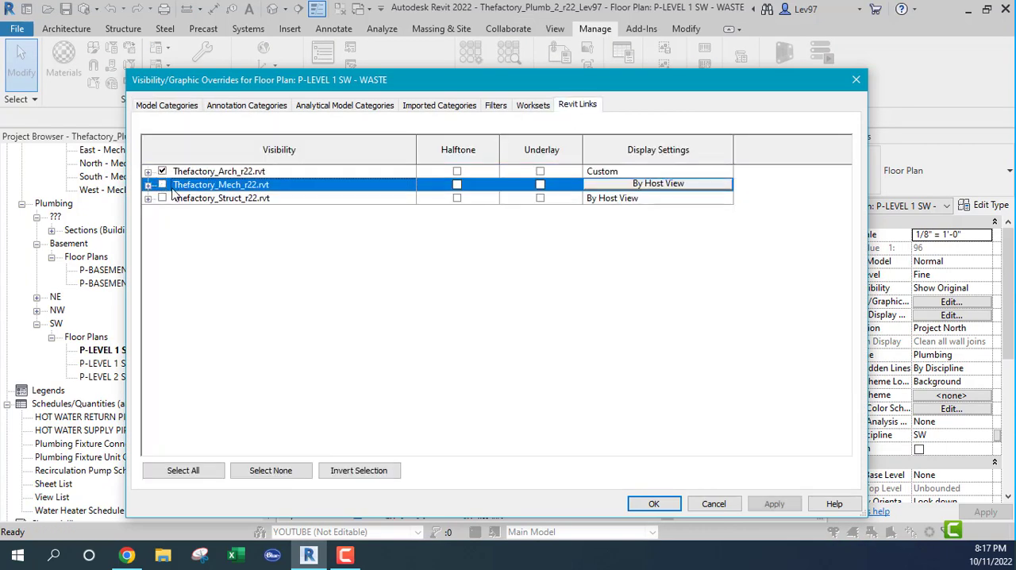
pyautogui.click(653, 503)
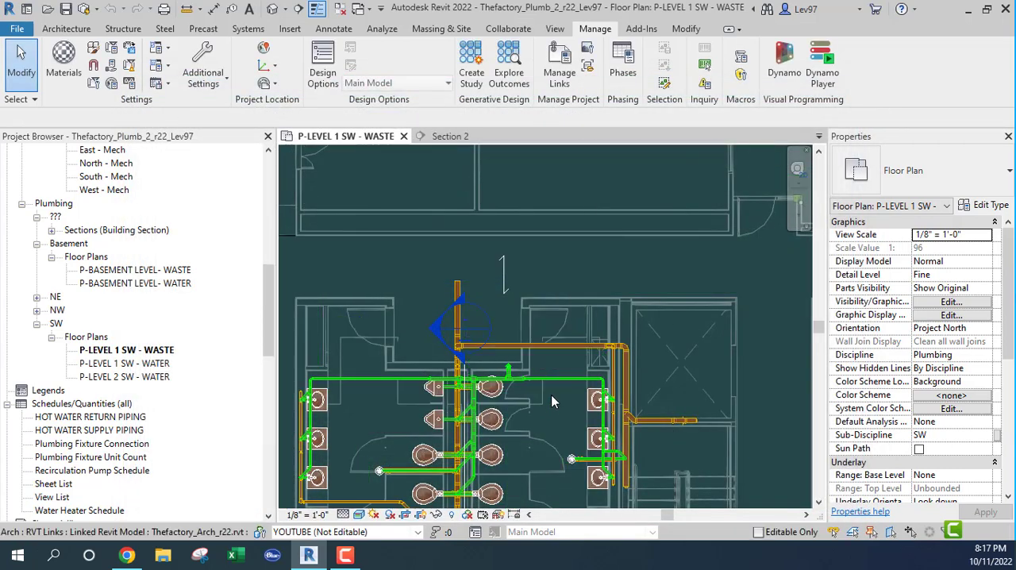
# Examine the waste and vent piping around the lavatories, floor drain and nearby waste main in the restroom beside the stairs
pyautogui.scroll(2, 587, 366)
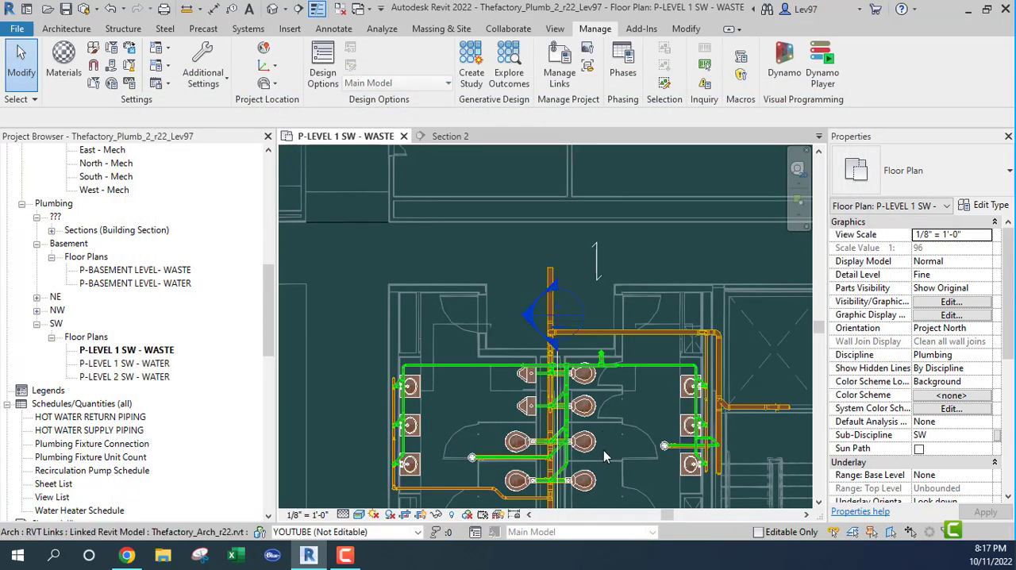
pyautogui.moveTo(621, 459); pyautogui.dragTo(502, 362, button='middle')
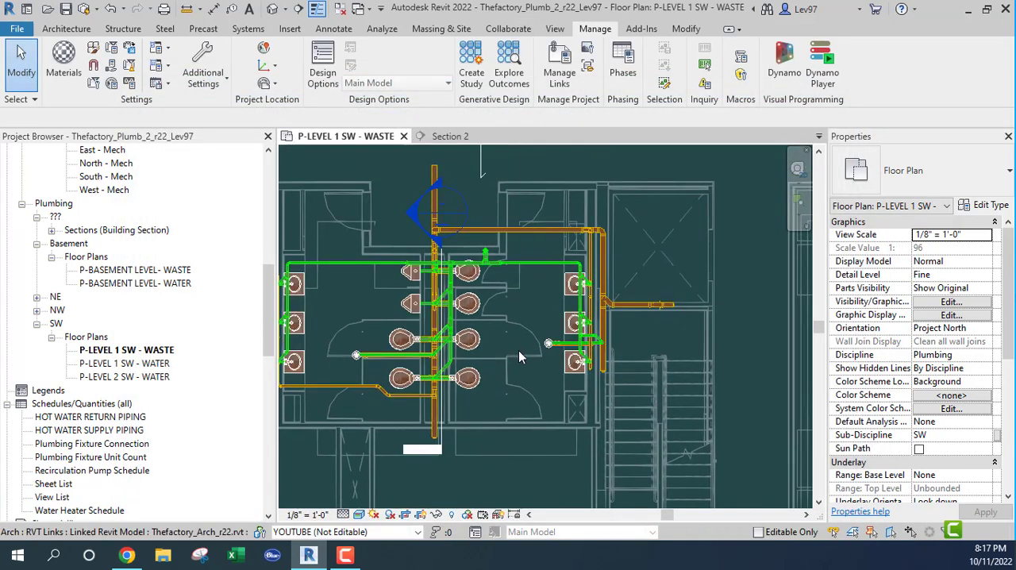
pyautogui.scroll(3, 584, 342)
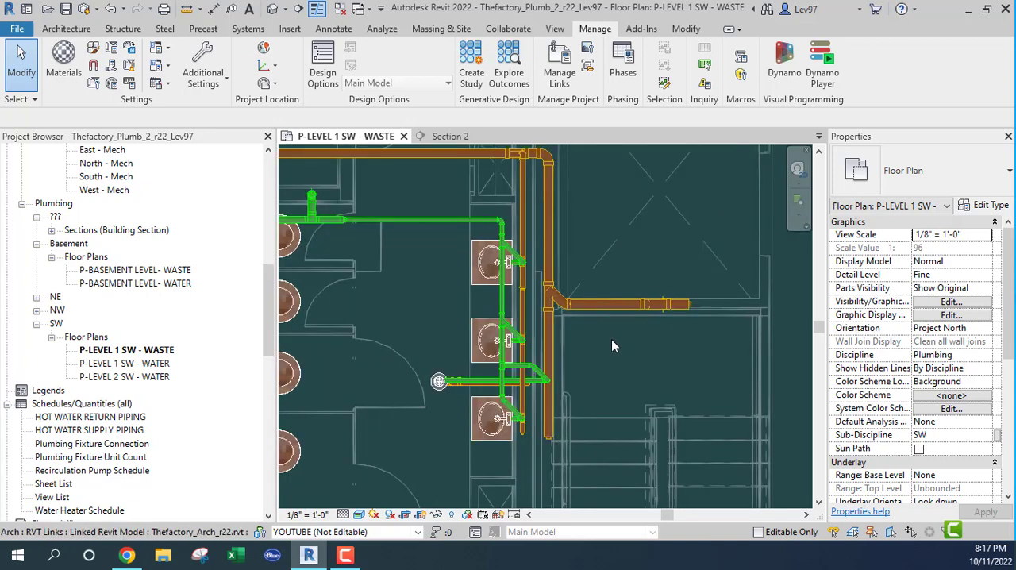
pyautogui.scroll(2, 504, 396)
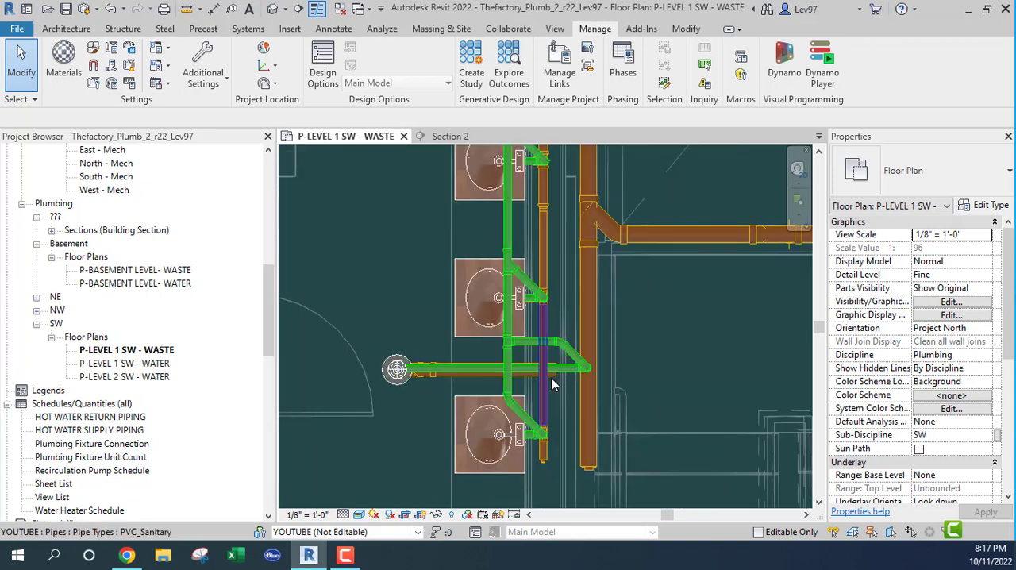
pyautogui.scroll(-3, 480, 359)
pyautogui.moveTo(520, 357); pyautogui.dragTo(694, 324, button='middle')
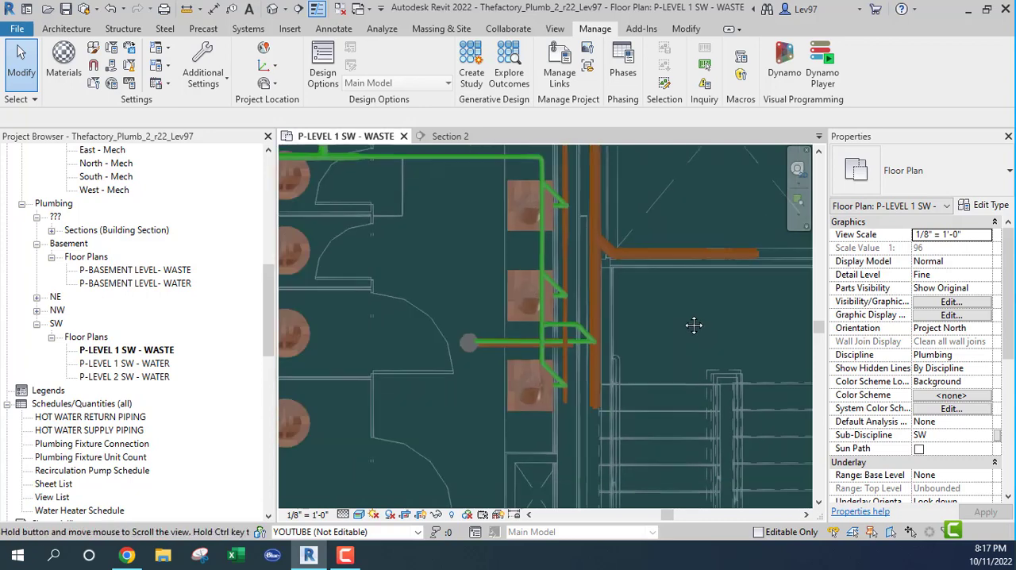
pyautogui.scroll(-2, 624, 342)
pyautogui.scroll(2, 525, 346)
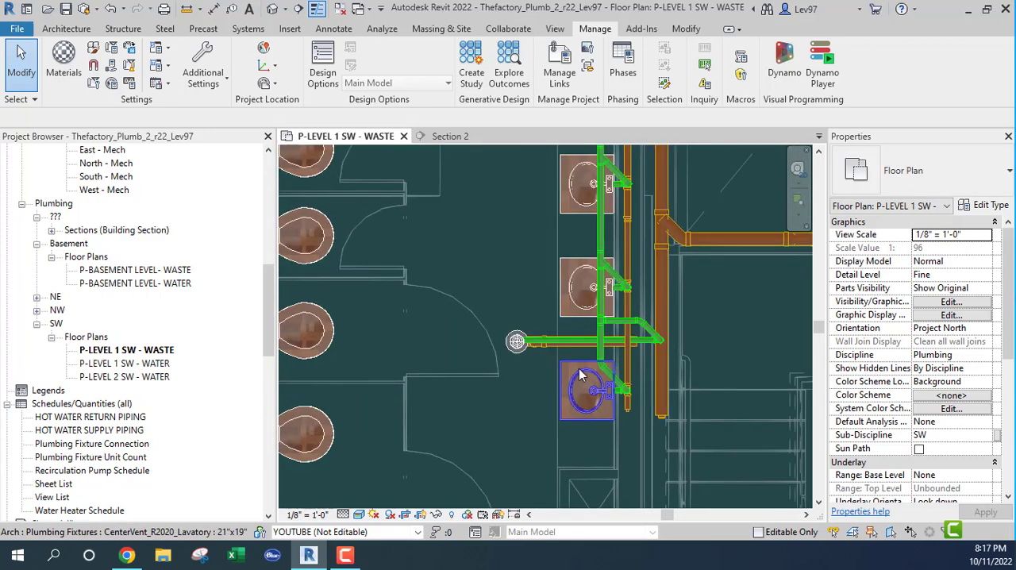
pyautogui.scroll(-3, 579, 369)
pyautogui.scroll(1, 530, 317)
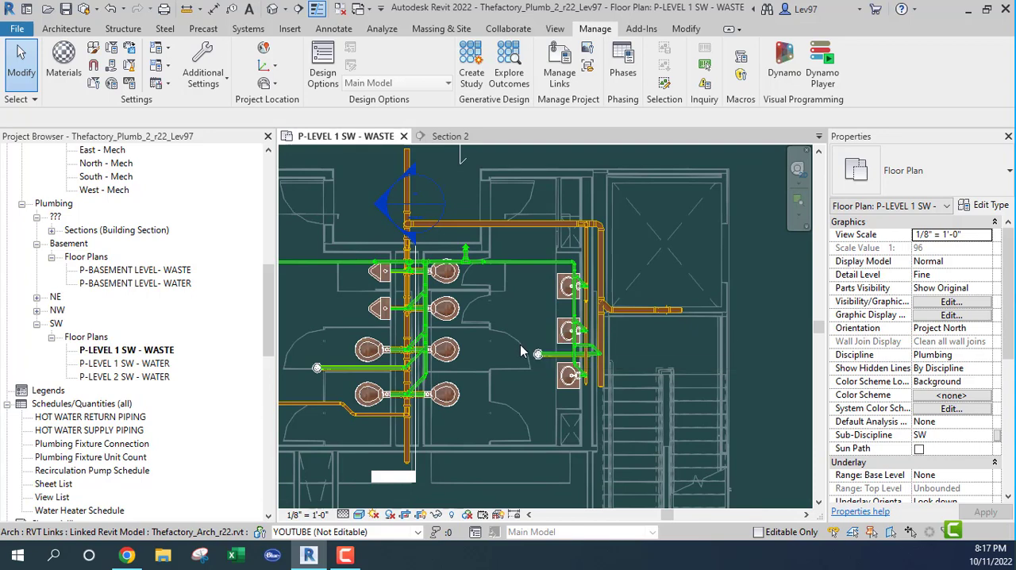
pyautogui.scroll(-2, 520, 351)
pyautogui.scroll(2, 507, 301)
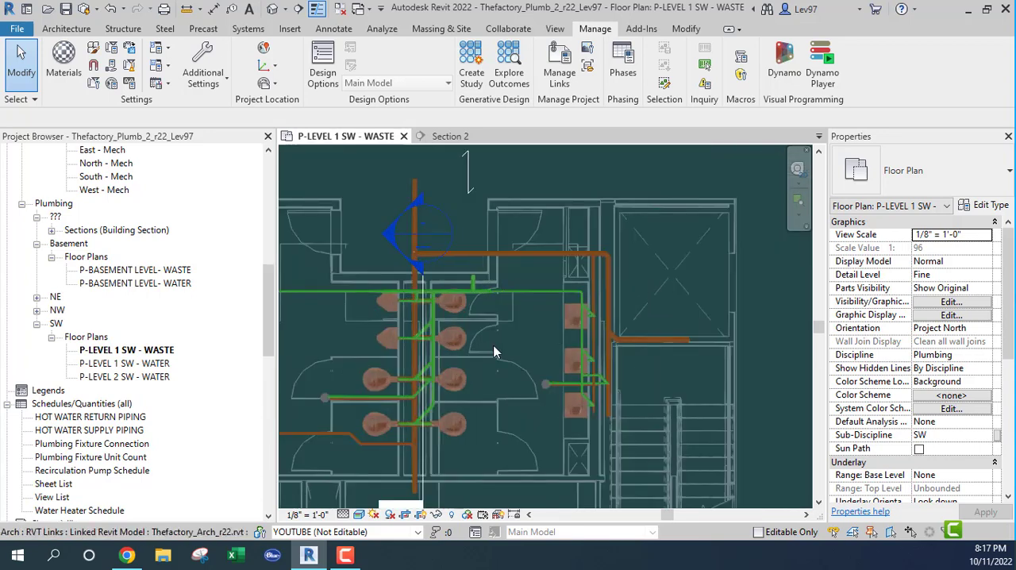
# Move the Section 2 line from the toilet chase to the floor drain, so it crosses the drain's waste arm
pyautogui.click(429, 486)
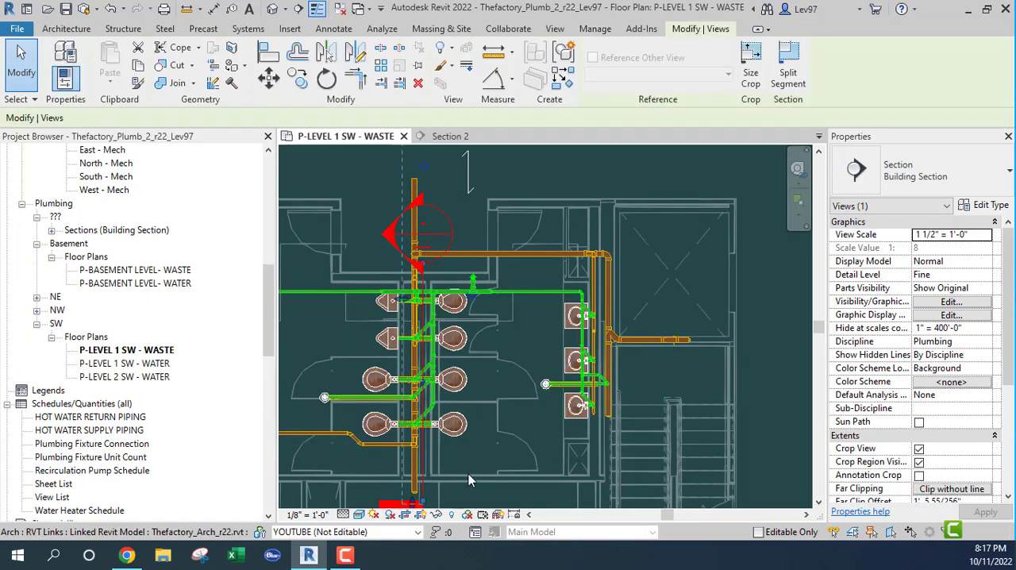
pyautogui.moveTo(427, 467); pyautogui.dragTo(546, 436)
pyautogui.scroll(5, 545, 436)
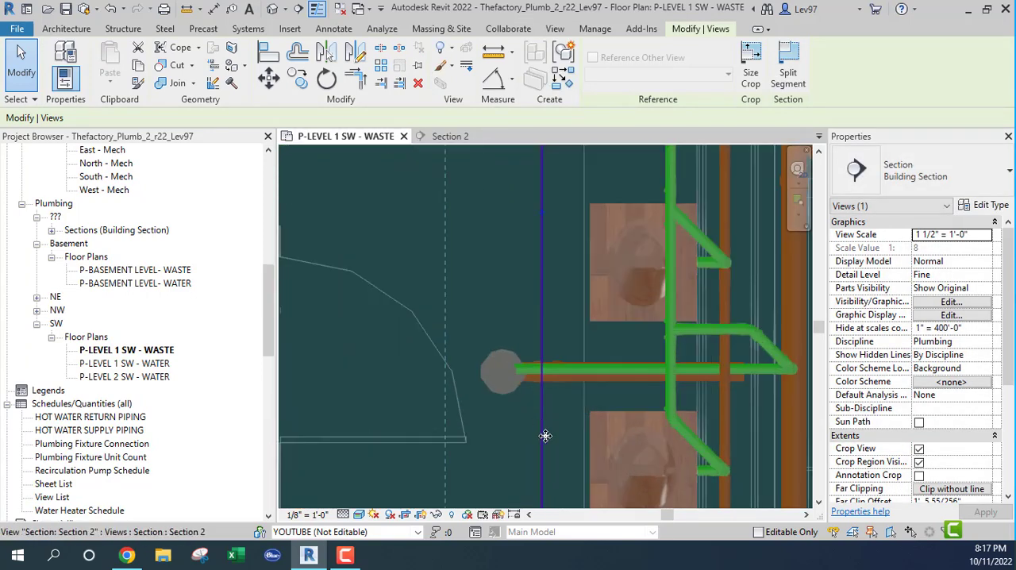
pyautogui.scroll(3, 556, 436)
pyautogui.moveTo(563, 428); pyautogui.dragTo(552, 343, button='middle')
pyautogui.scroll(-2, 545, 342)
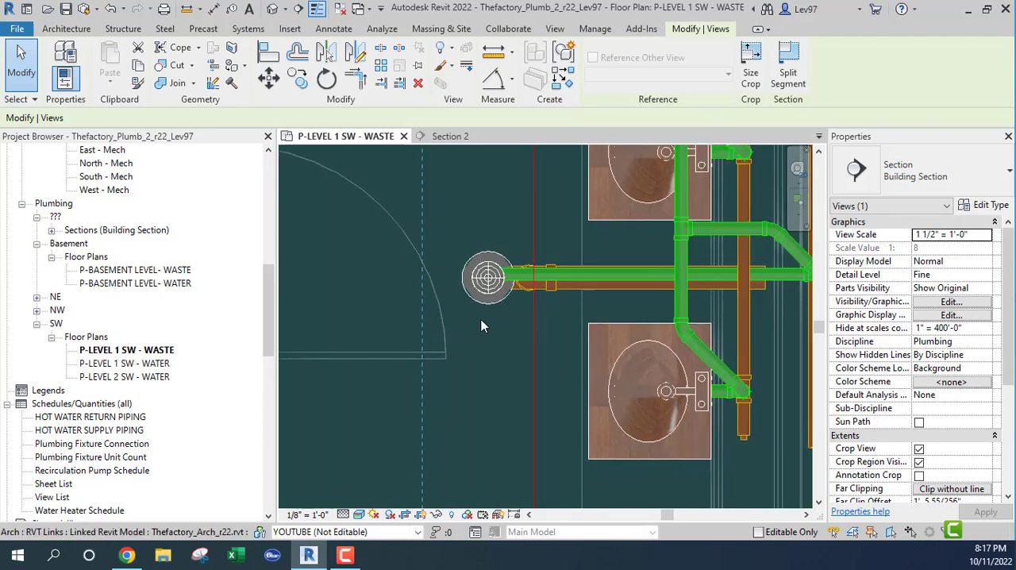
# Rotate the section 90 degrees about a point on its line near the floor drain, so it runs parallel to the drain's waste arm
pyautogui.click(326, 78)
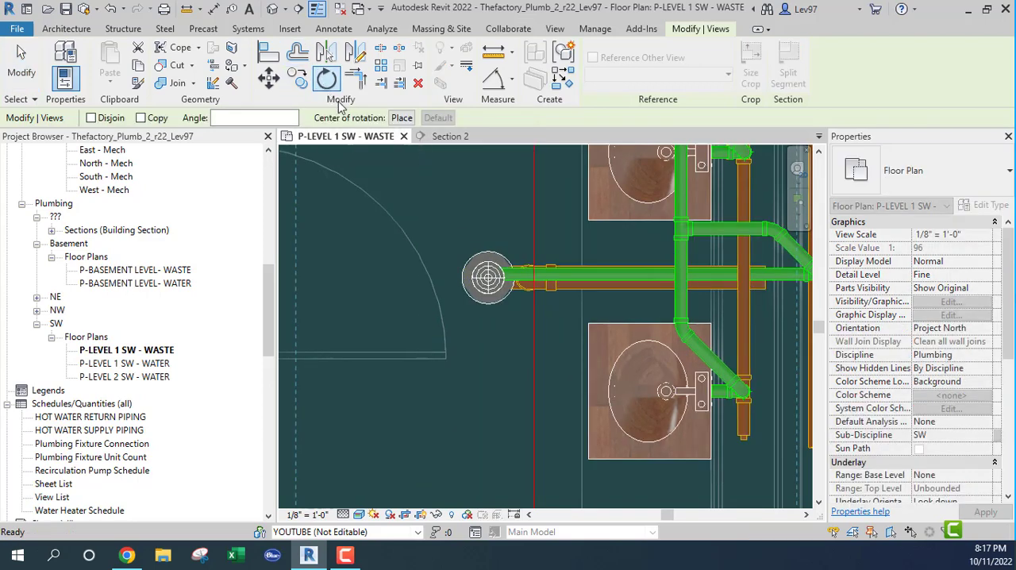
pyautogui.click(401, 118)
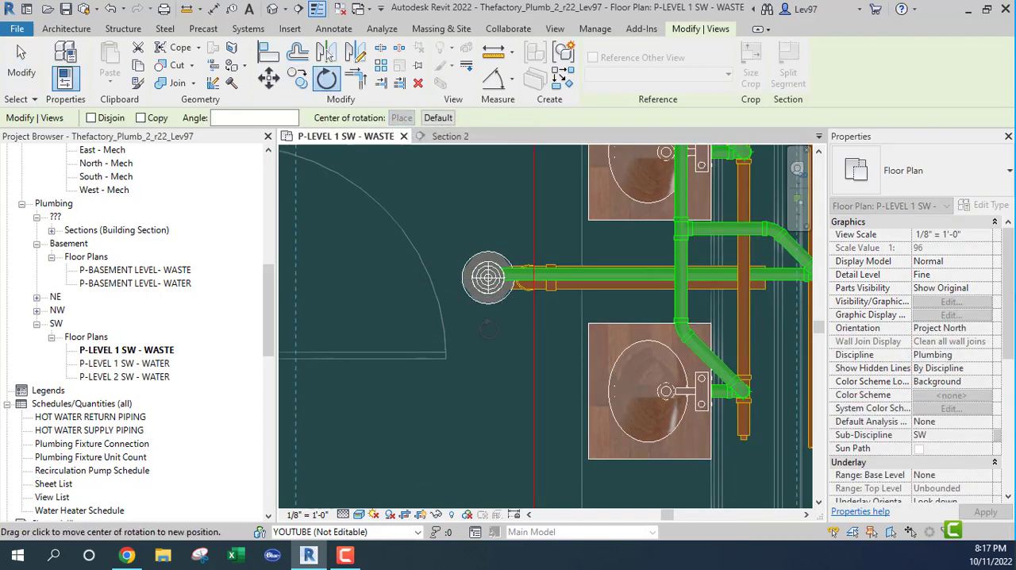
pyautogui.click(534, 343)
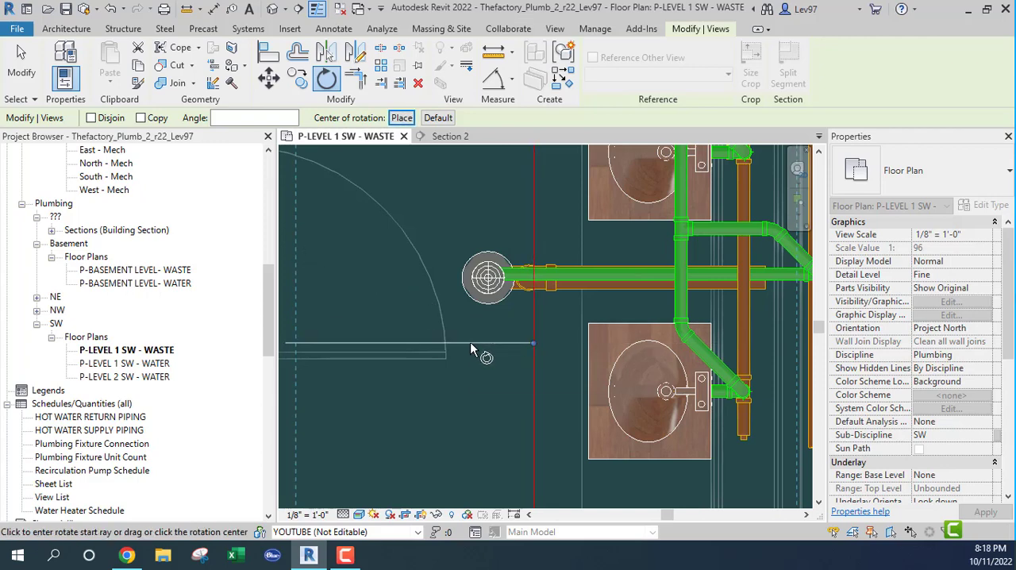
pyautogui.click(470, 349)
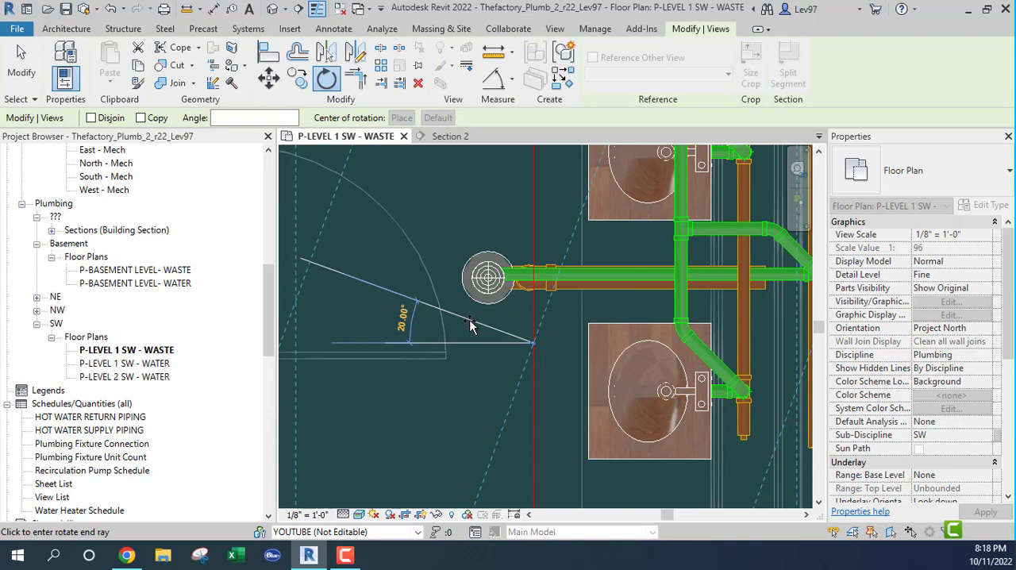
pyautogui.write('90')
pyautogui.press('Return')
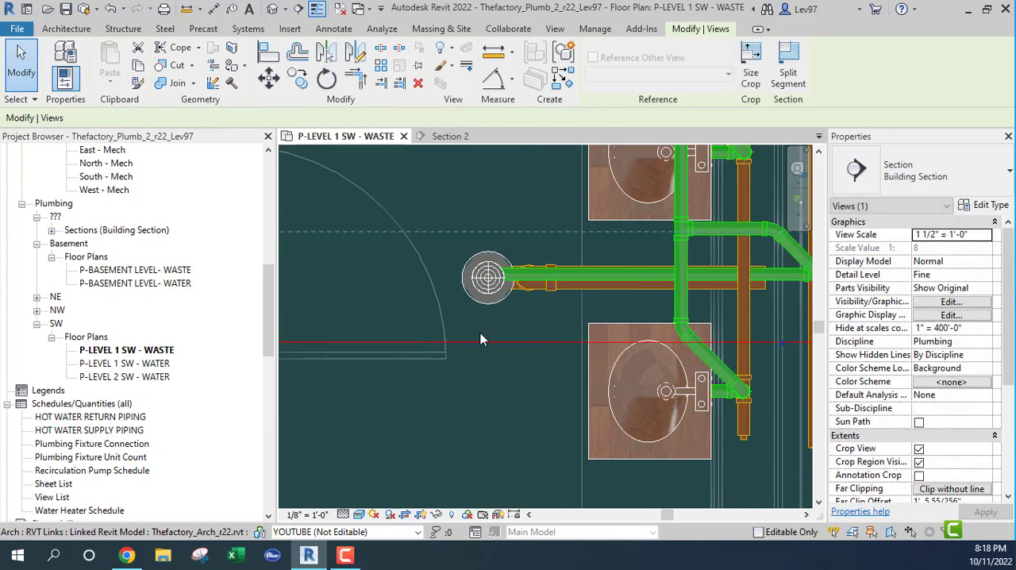
# In Section 2, raise the floor drain's 3" waste arm and trap to a middle elevation of about -0' 10 7/16", level with the main
pyautogui.click(447, 137)
pyautogui.scroll(-5, 561, 345)
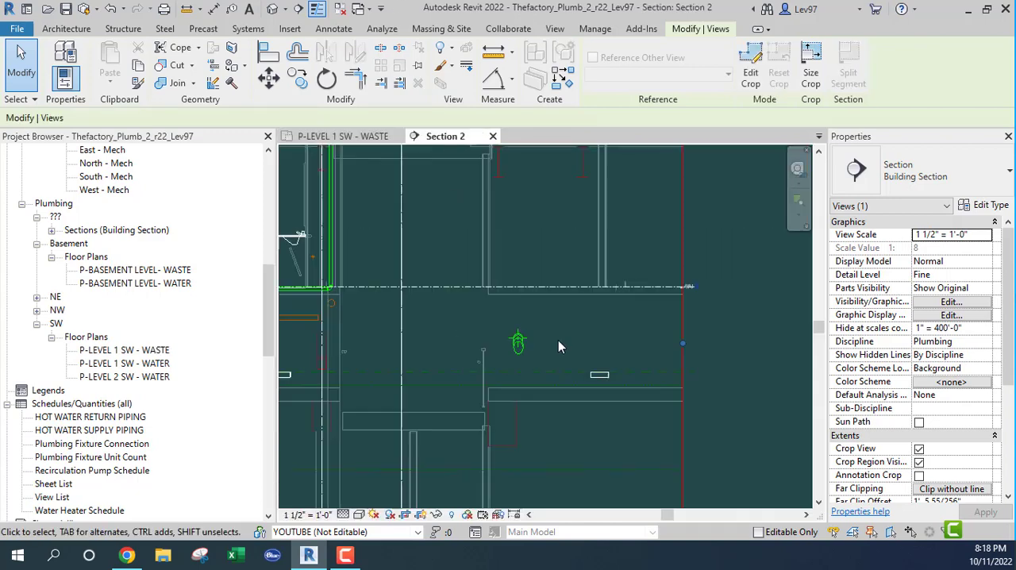
pyautogui.moveTo(389, 329); pyautogui.dragTo(541, 311, button='middle')
pyautogui.scroll(8, 540, 311)
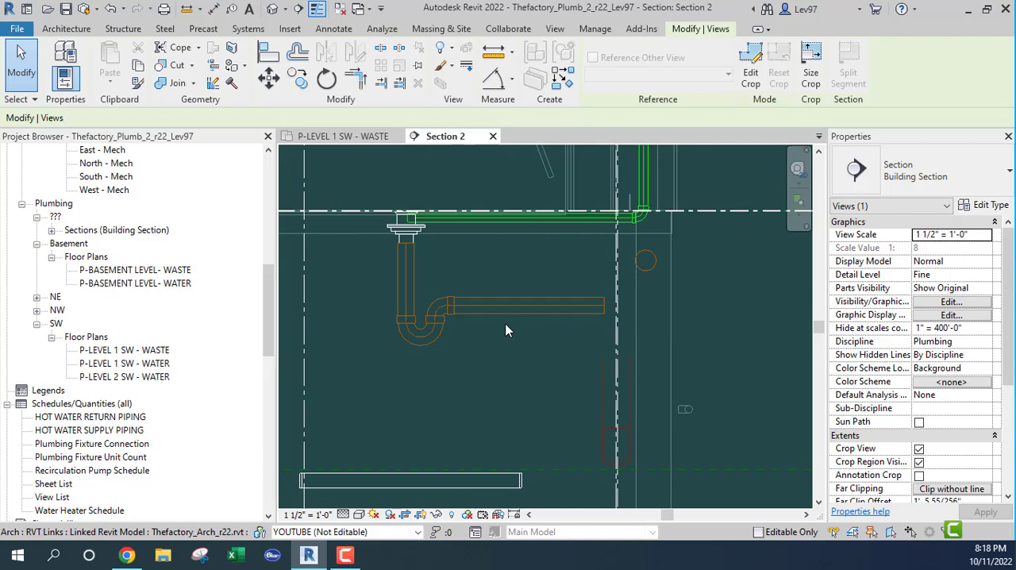
pyautogui.click(525, 306)
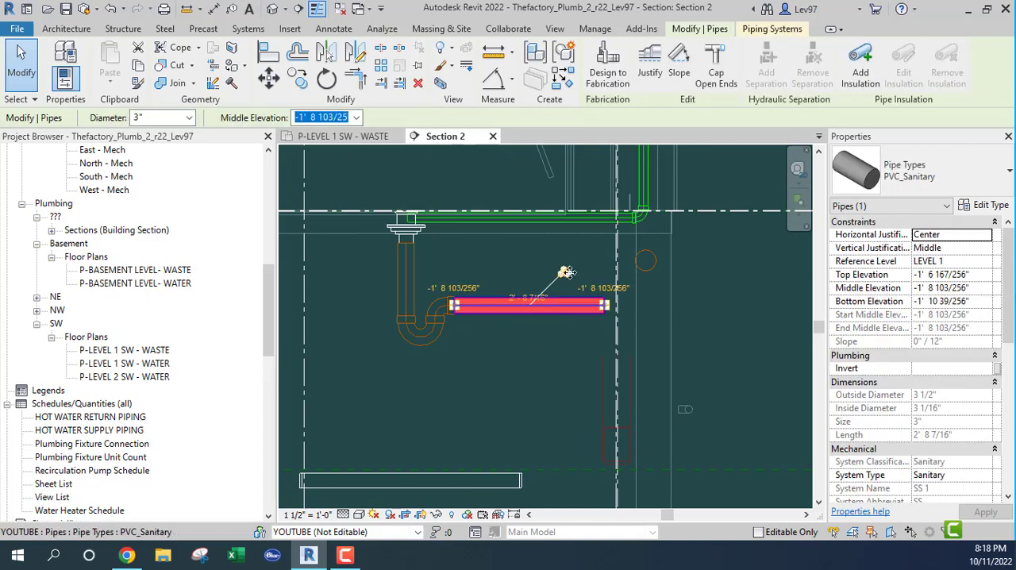
pyautogui.moveTo(566, 272); pyautogui.dragTo(574, 275)
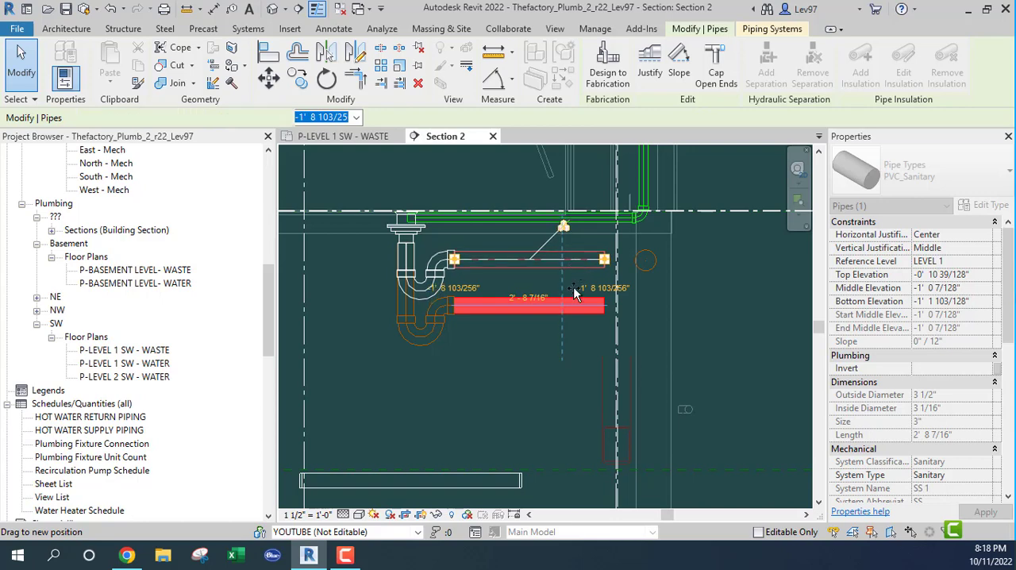
pyautogui.click(580, 298)
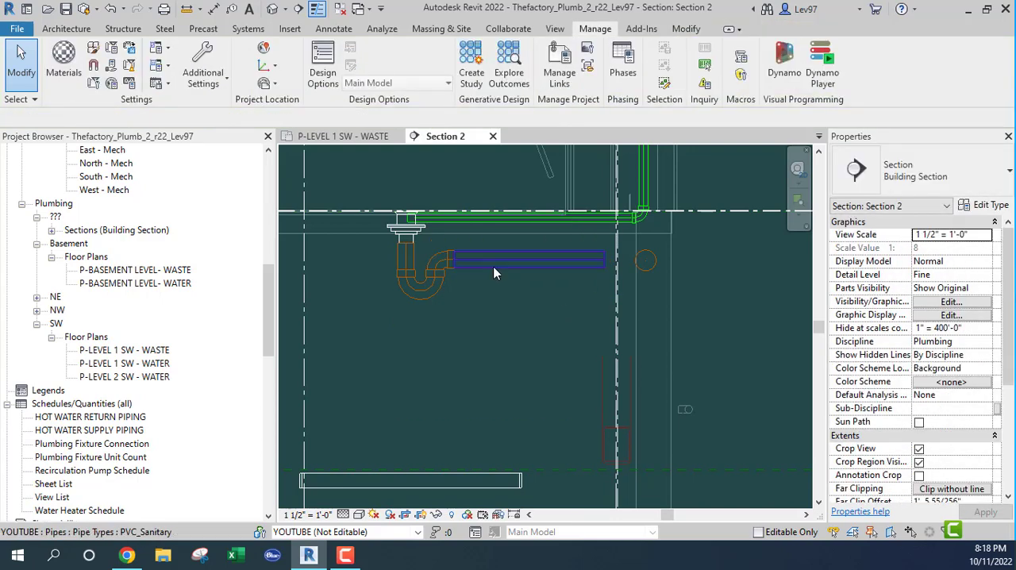
pyautogui.click(539, 263)
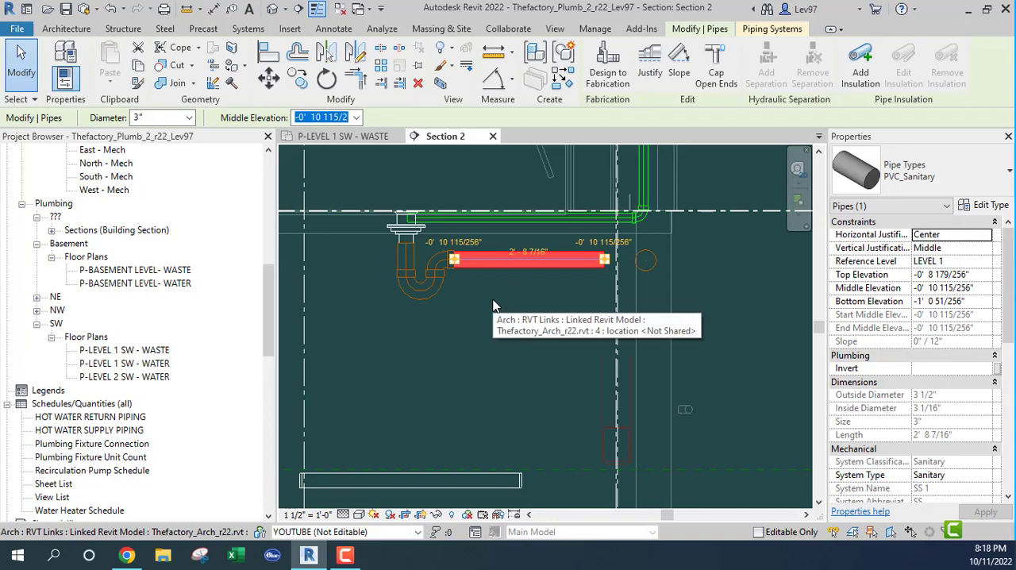
pyautogui.click(492, 306)
# Inspect the elevation and slope of the 4" sanitary pipe beside the lavatories in the waste plan, and return to Section 2
pyautogui.click(339, 136)
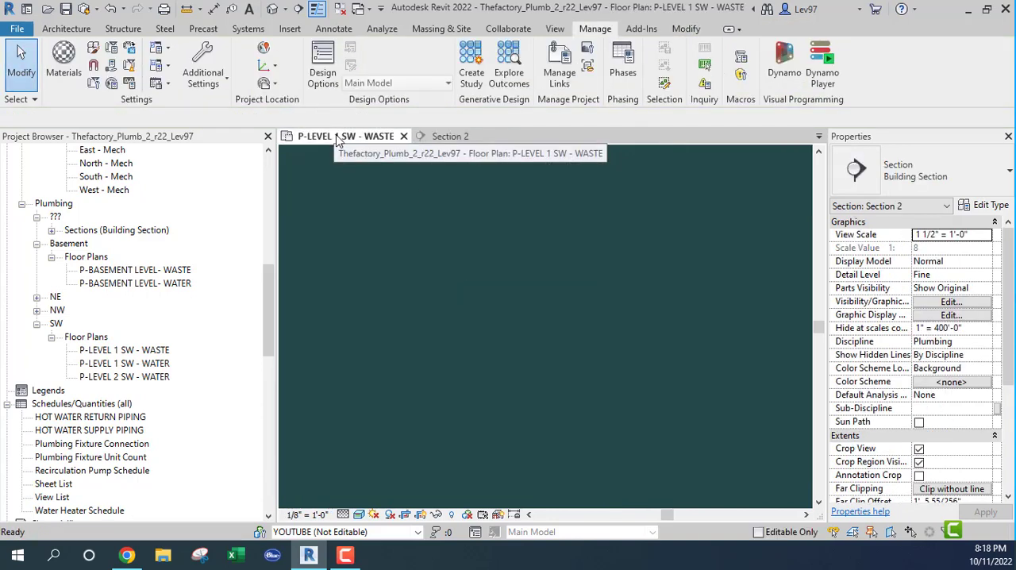
pyautogui.moveTo(559, 284); pyautogui.dragTo(372, 340, button='middle')
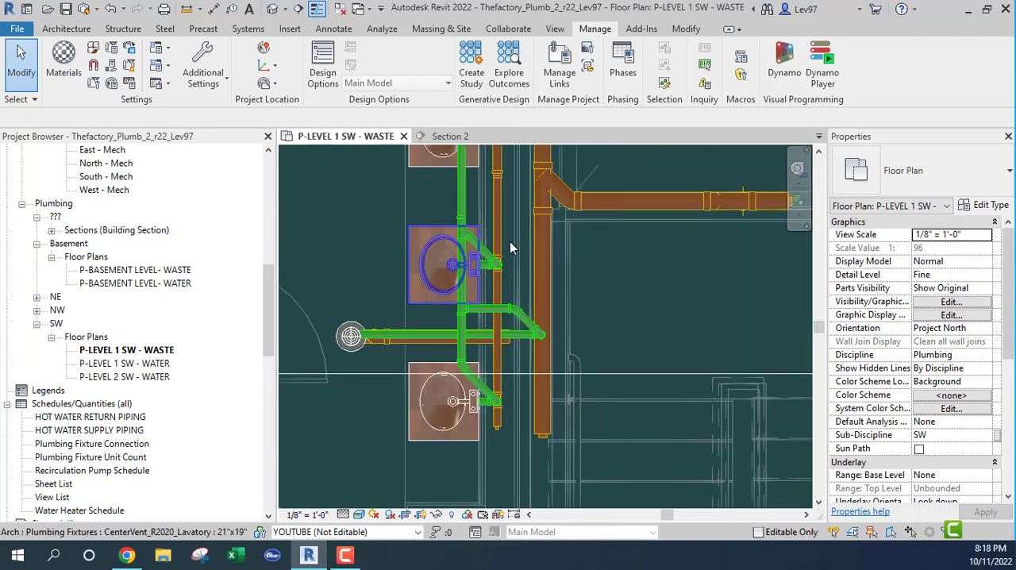
pyautogui.click(547, 274)
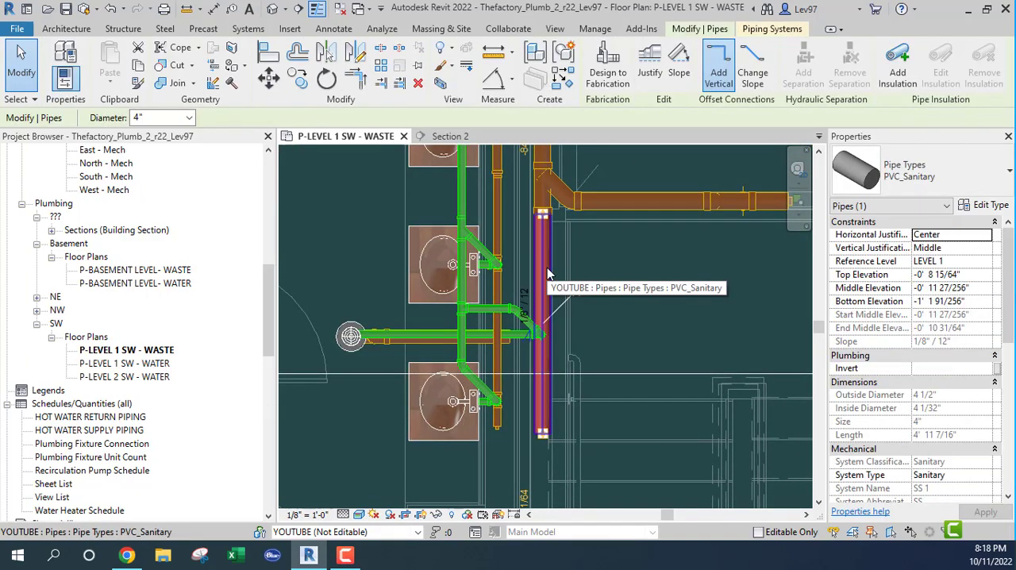
pyautogui.press('Escape')
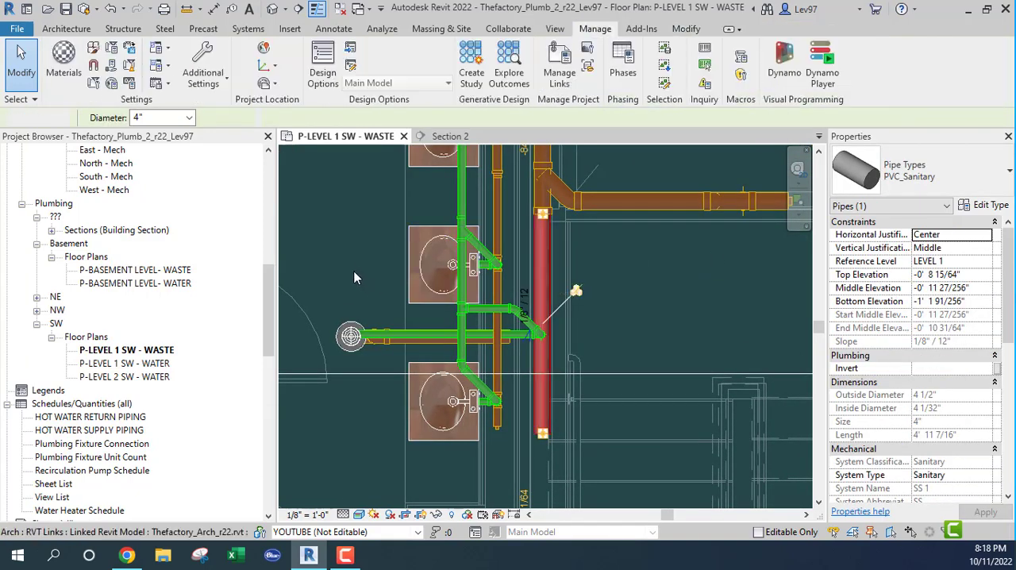
pyautogui.moveTo(364, 256); pyautogui.dragTo(395, 199, button='middle')
pyautogui.scroll(1, 397, 215)
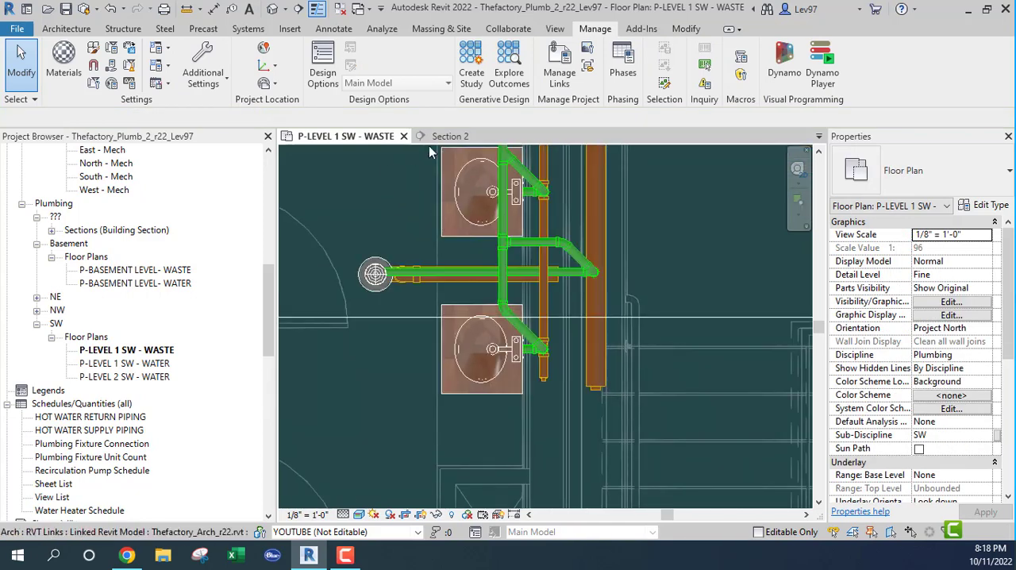
pyautogui.click(445, 136)
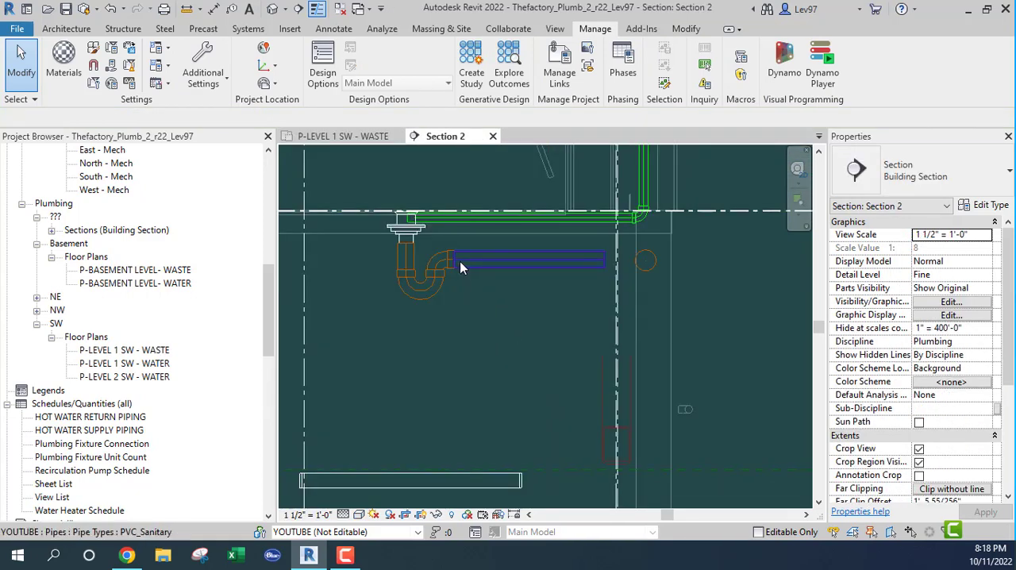
# Lower the floor drain's 3" waste arm in Section 2 to a middle elevation of -0' 10 179/256", and compare it with the main
pyautogui.moveTo(507, 304); pyautogui.dragTo(488, 361, button='middle')
pyautogui.scroll(1, 456, 297)
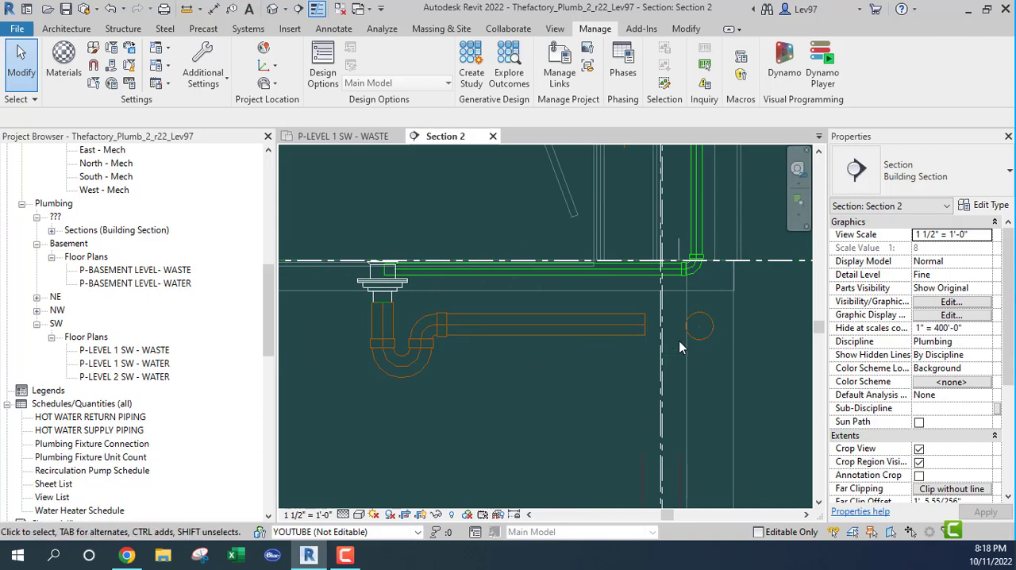
pyautogui.moveTo(680, 343); pyautogui.dragTo(577, 371, button='middle')
pyautogui.scroll(5, 612, 366)
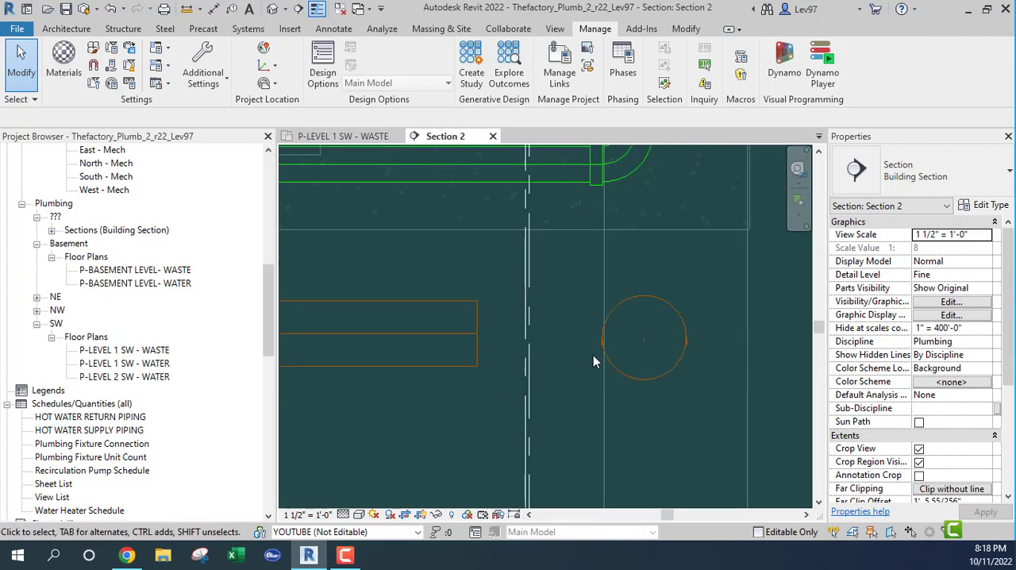
pyautogui.scroll(2, 467, 361)
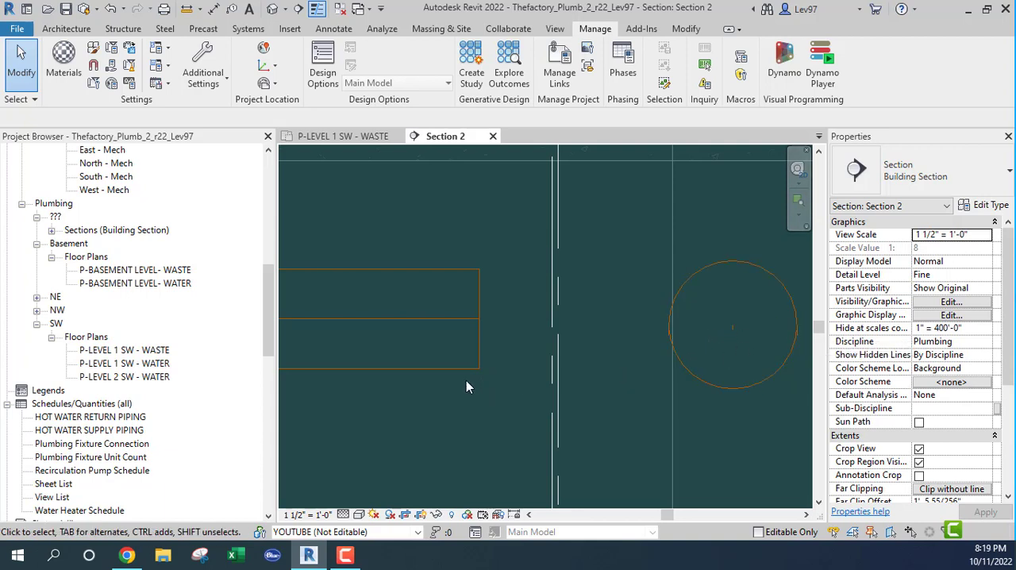
pyautogui.click(444, 366)
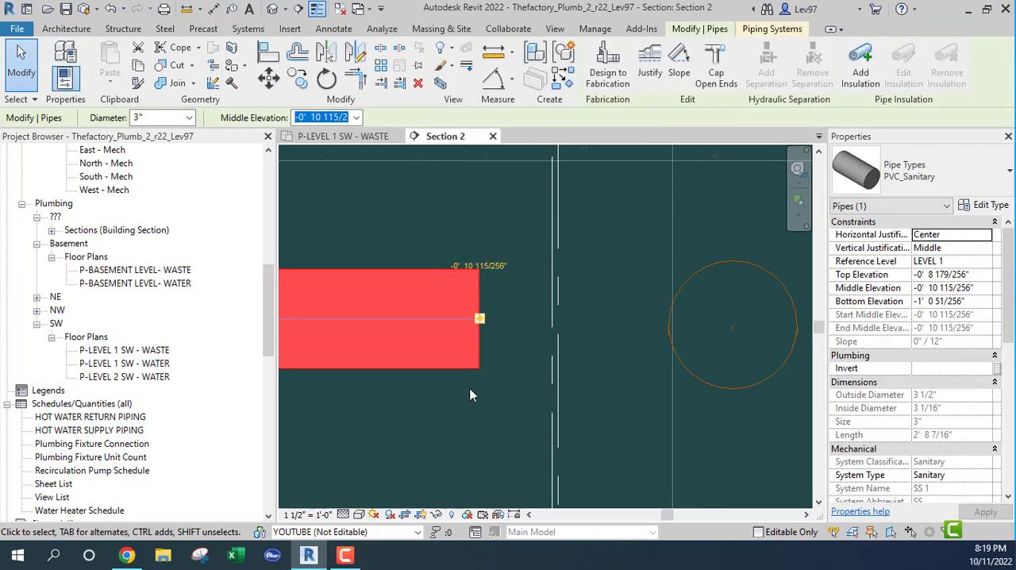
pyautogui.press('Down')
pyautogui.press('Down')
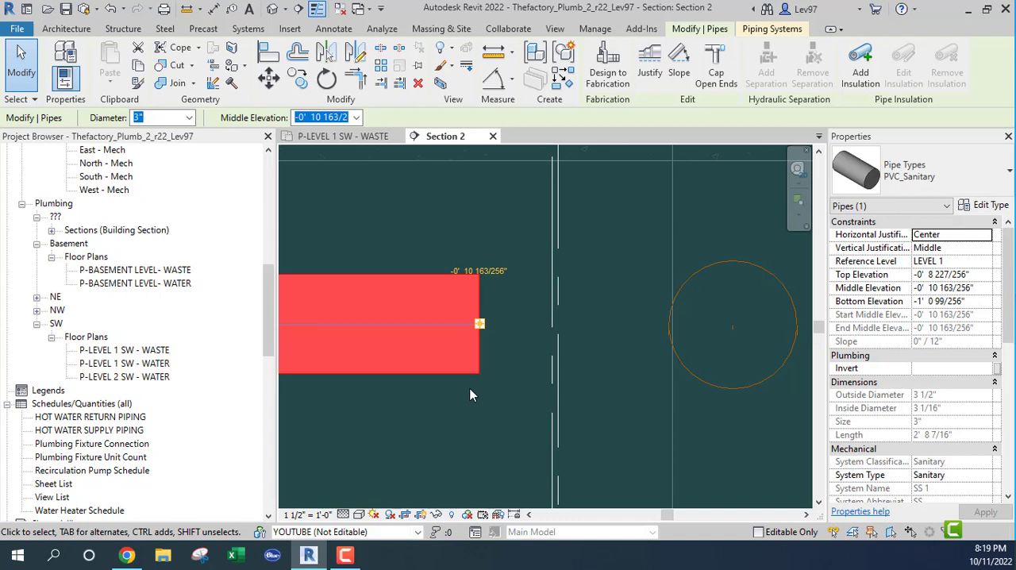
pyautogui.press('Down')
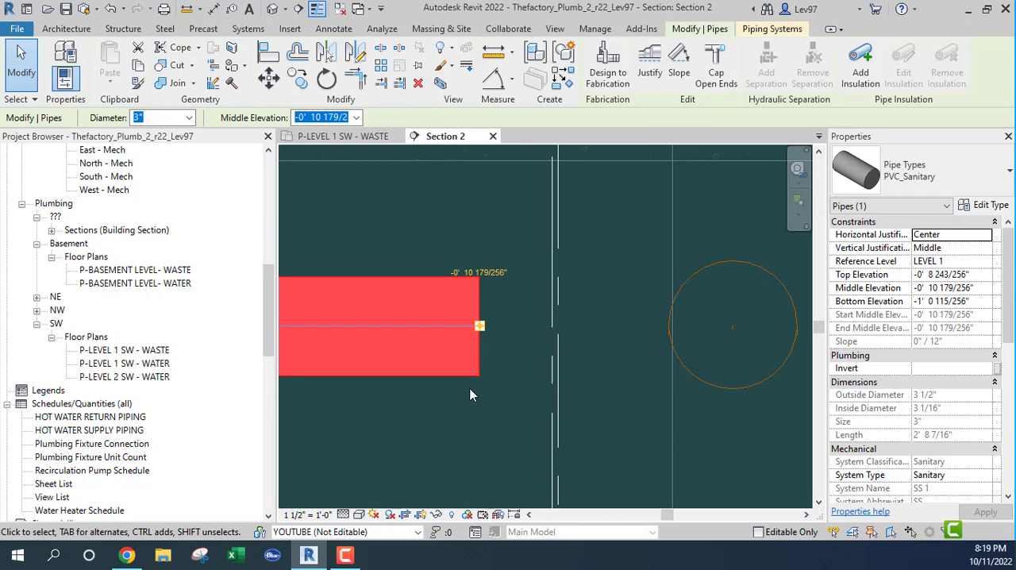
pyautogui.press('Down')
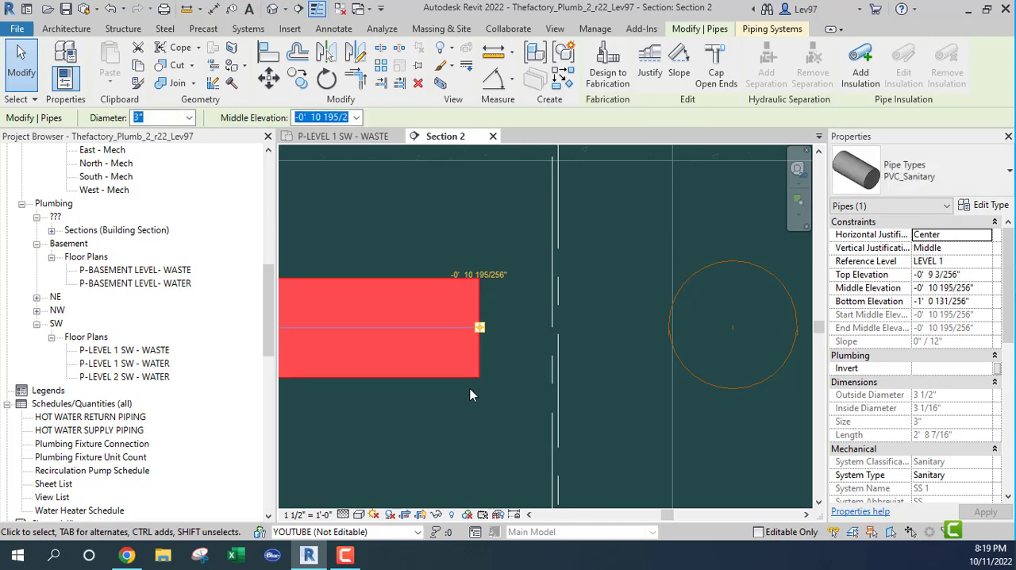
pyautogui.press('Up')
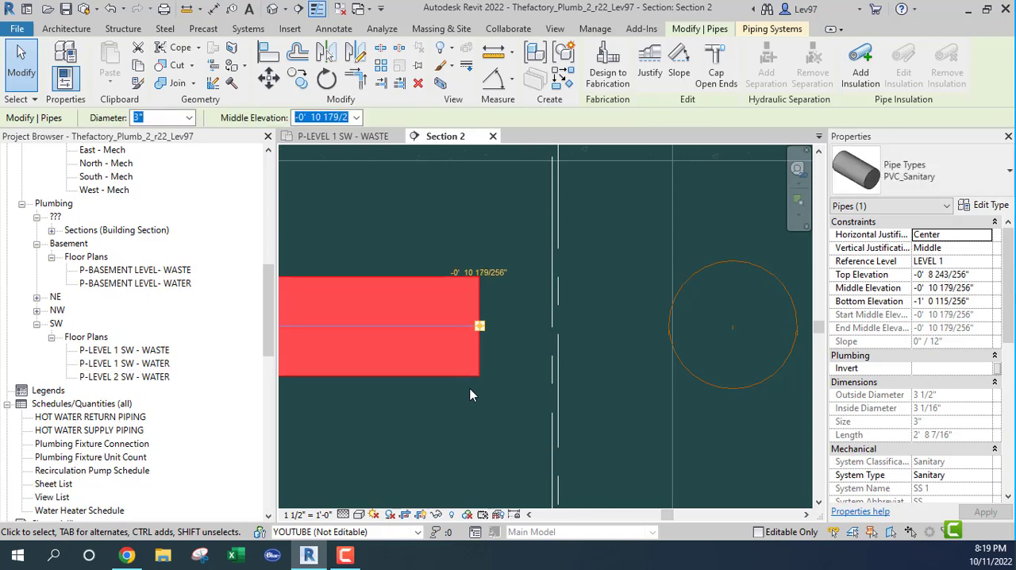
pyautogui.press('Escape')
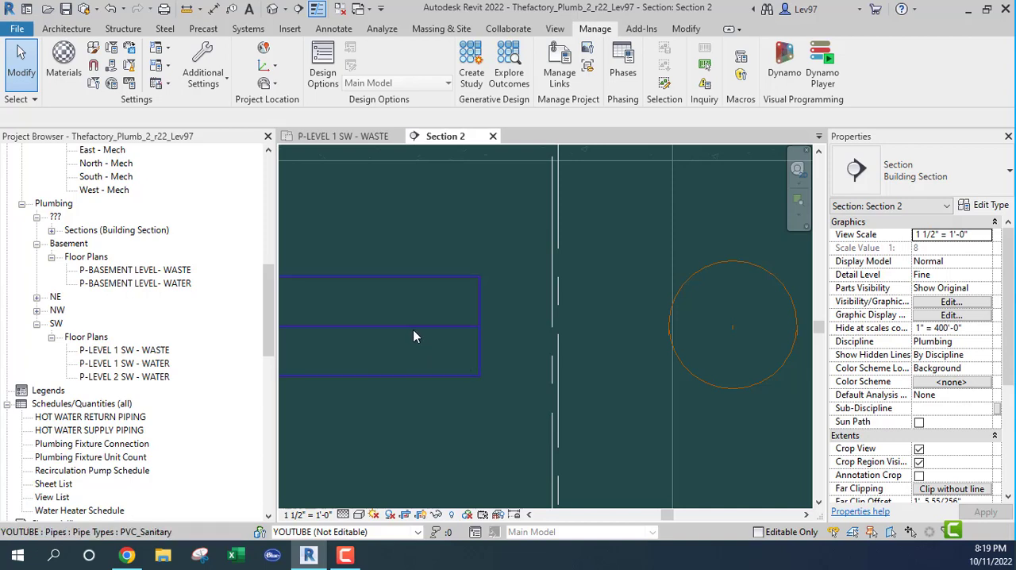
pyautogui.click(738, 264)
pyautogui.press('Escape')
pyautogui.click(412, 287)
pyautogui.press('Escape')
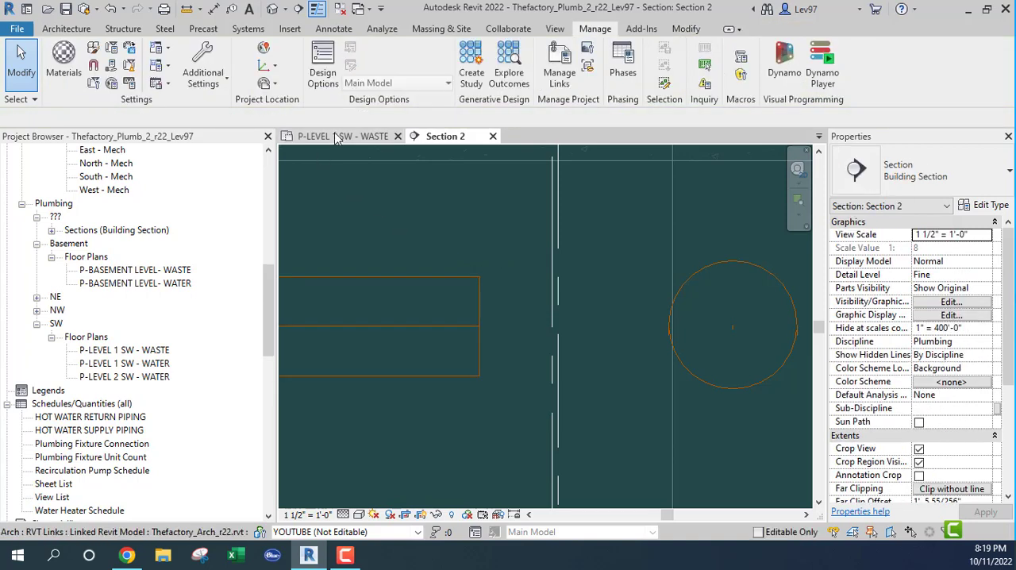
# Hide the vent piping in the P-LEVEL 1 SW - WASTE plan by turning off the Plumbing - Vent filter's visibility
pyautogui.click(338, 137)
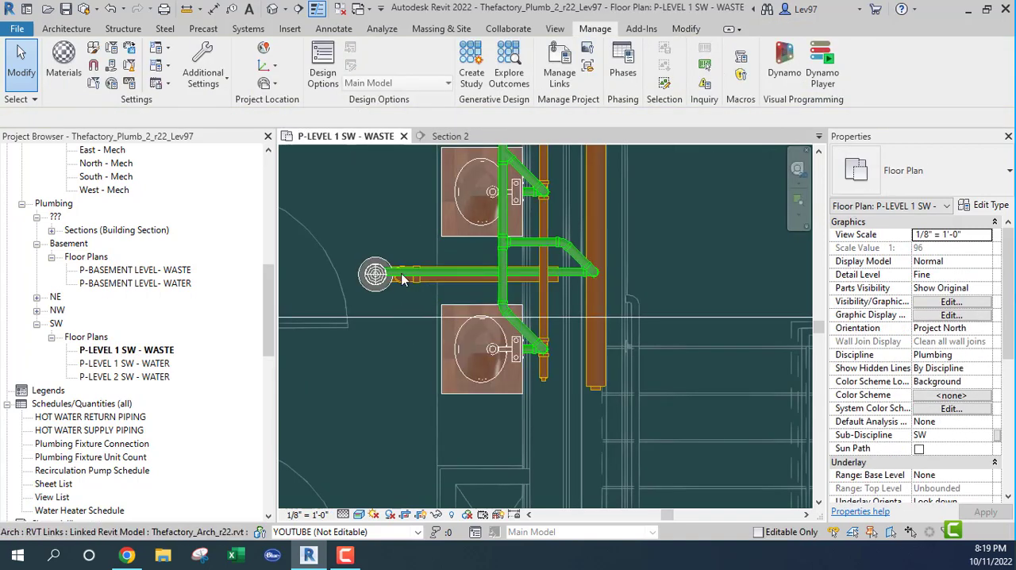
pyautogui.moveTo(413, 236); pyautogui.dragTo(396, 249, button='middle')
pyautogui.press('v')
pyautogui.press('v')
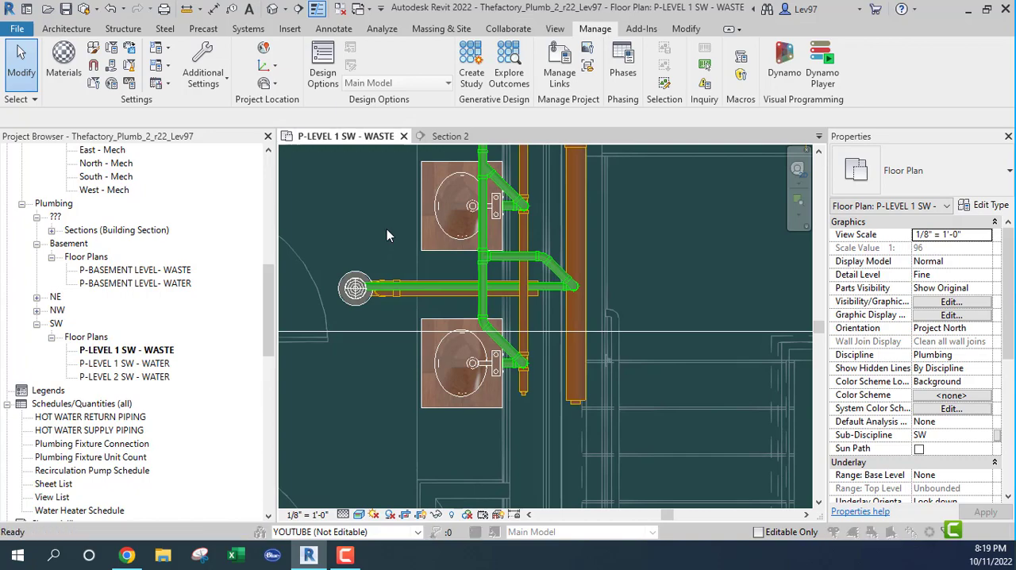
pyautogui.click(496, 107)
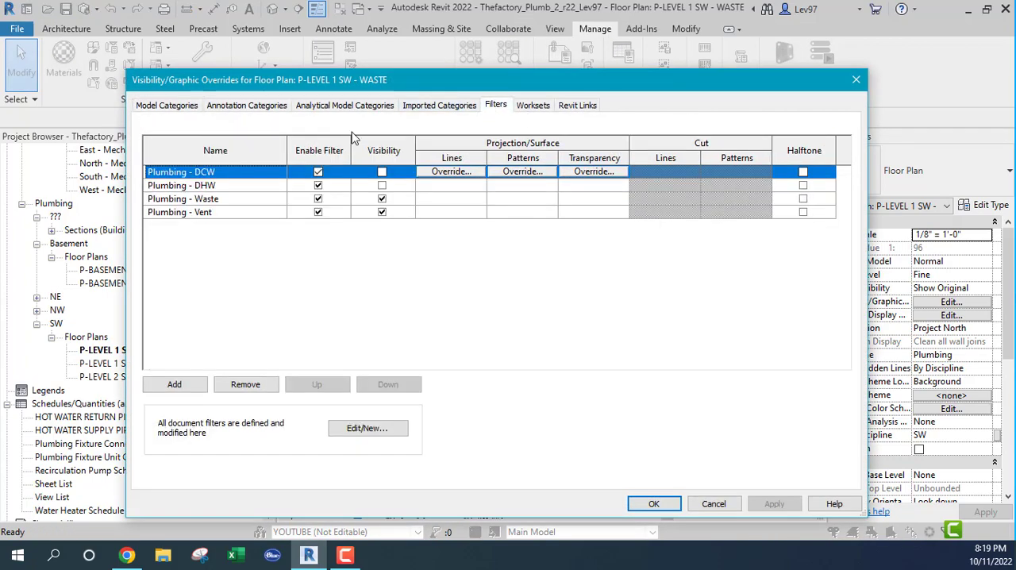
pyautogui.click(382, 213)
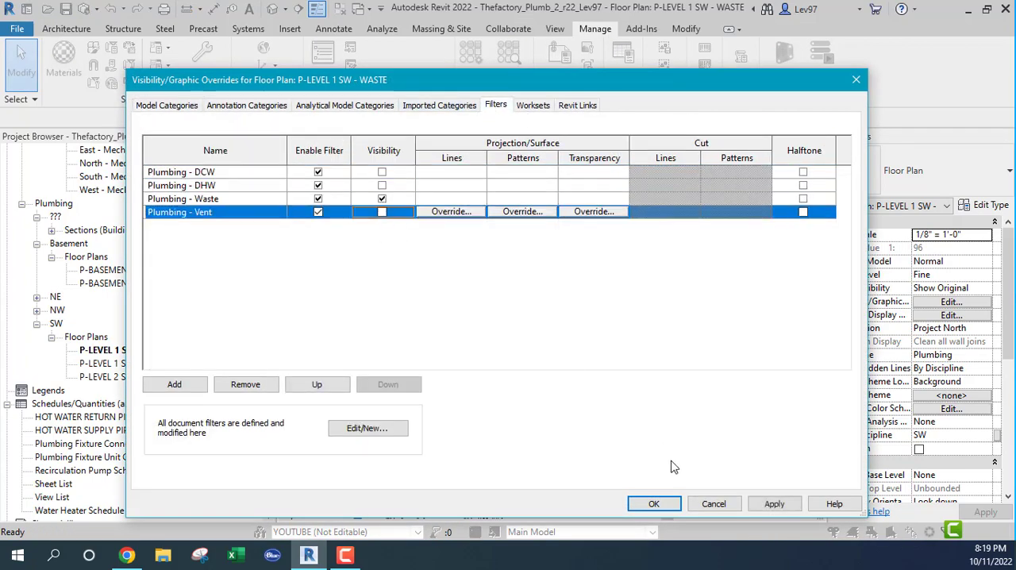
pyautogui.click(654, 504)
# Extend the floor drain's 3" waste arm from its open end to the centerline of the 4" main, connecting the two
pyautogui.scroll(5, 556, 342)
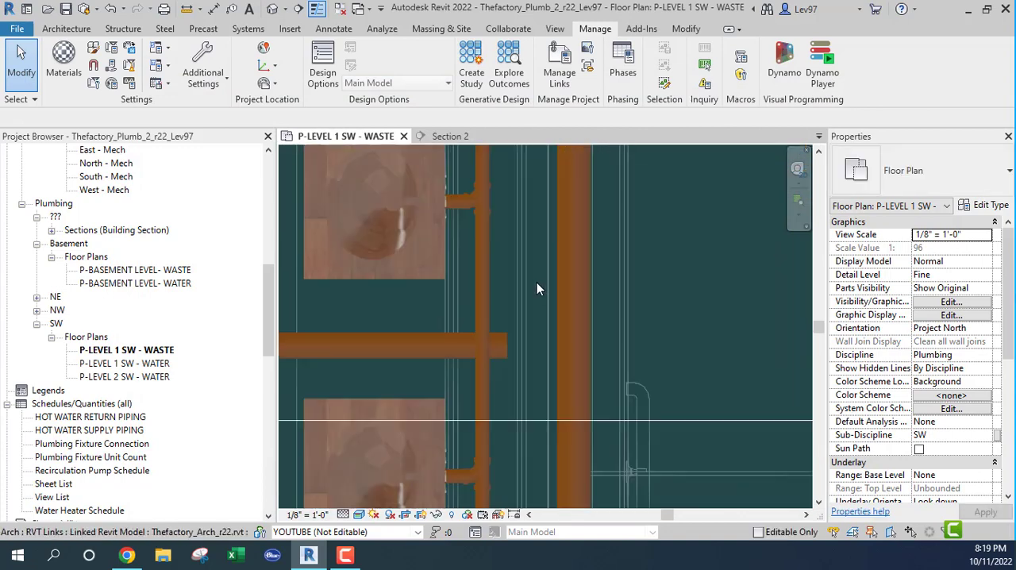
pyautogui.click(506, 343)
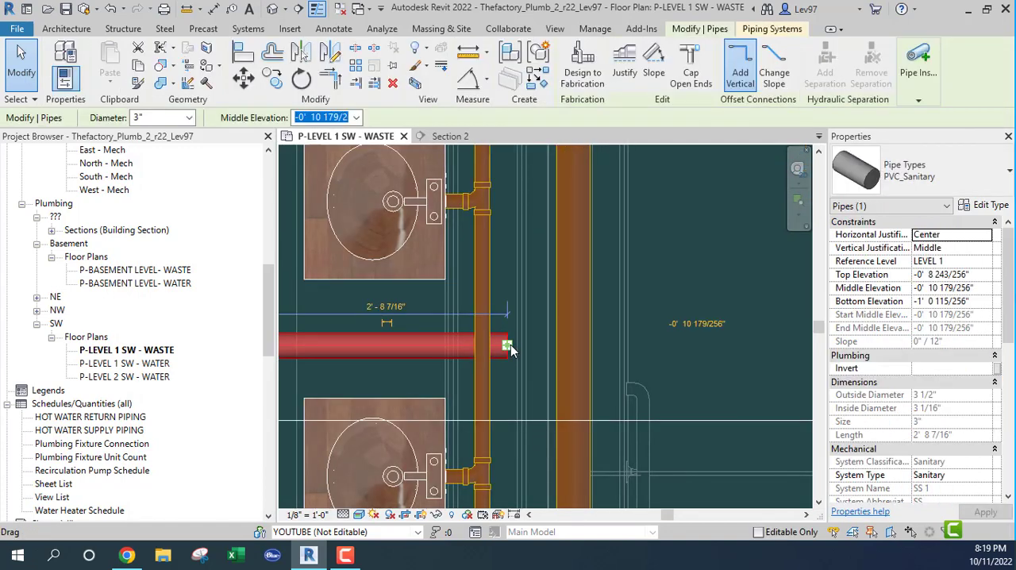
pyautogui.rightClick(510, 349)
pyautogui.click(556, 172)
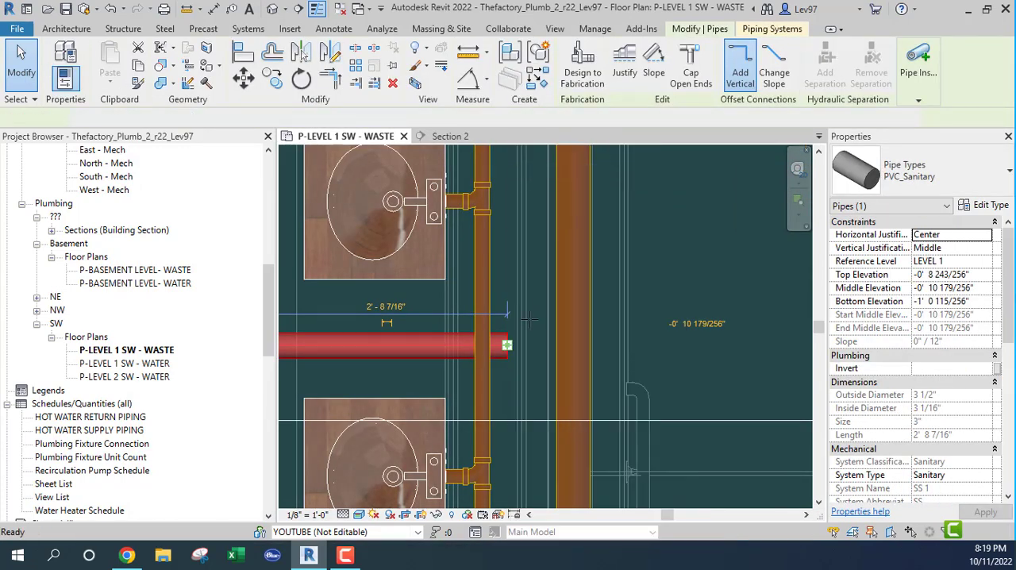
pyautogui.click(573, 345)
pyautogui.press('Escape')
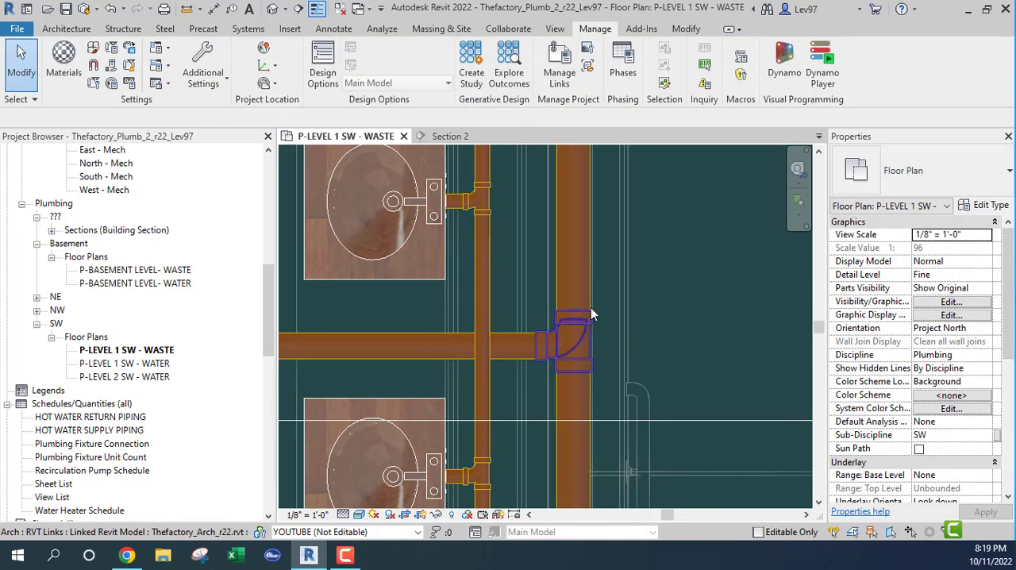
# Change the sanitary tee joining the drain's waste arm to the main into a wye combination with 8th bend
pyautogui.click(575, 324)
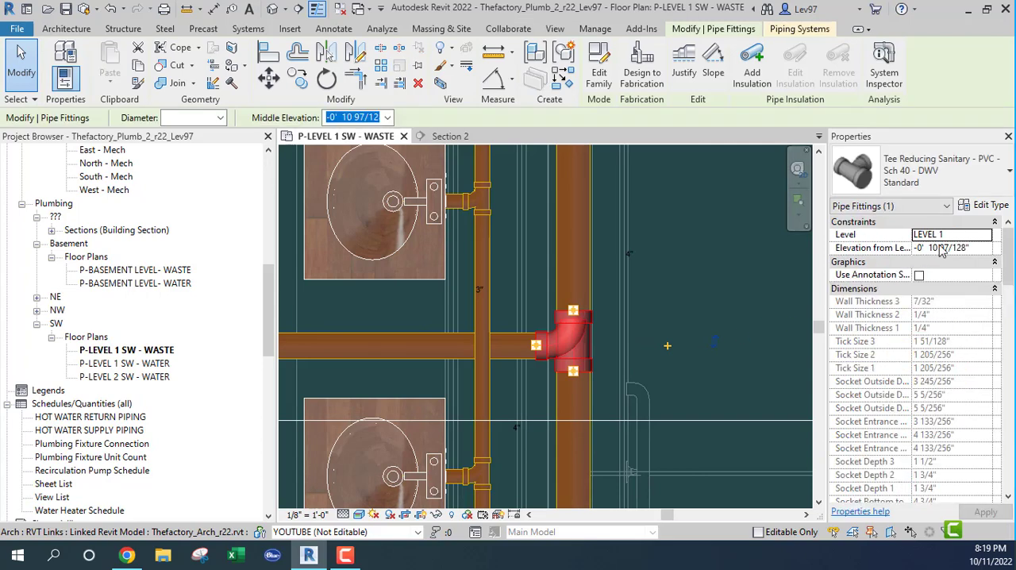
pyautogui.click(983, 177)
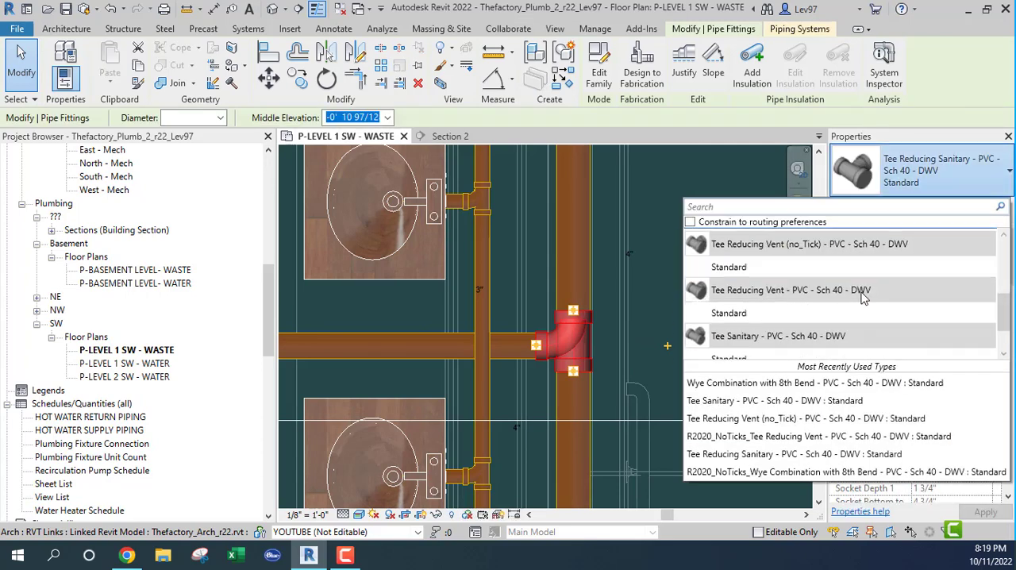
pyautogui.scroll(-2, 864, 296)
pyautogui.click(722, 354)
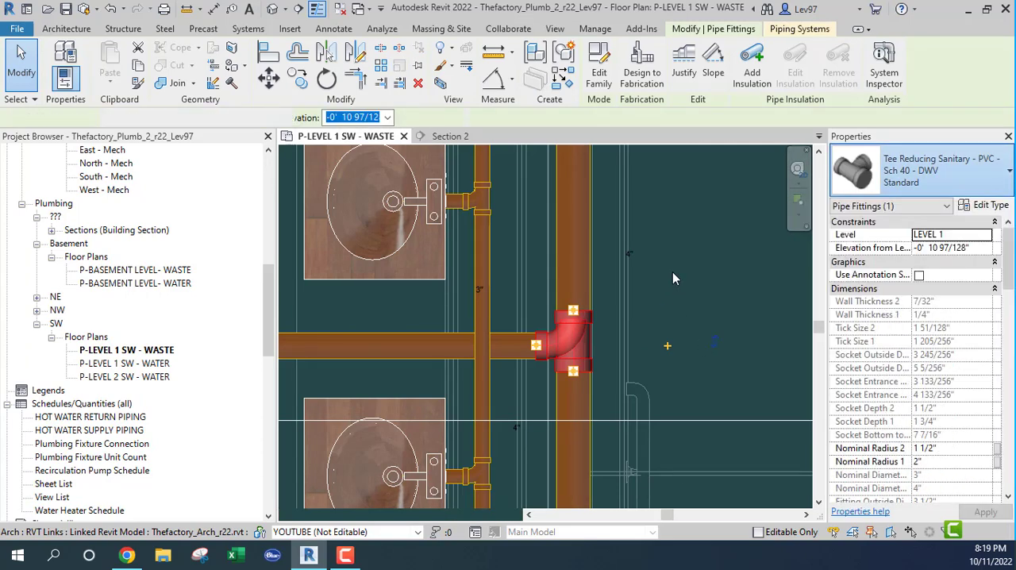
pyautogui.click(703, 292)
# Show the linked model Thefactory_Mech_r22.rvt in the waste plan
pyautogui.scroll(-2, 701, 293)
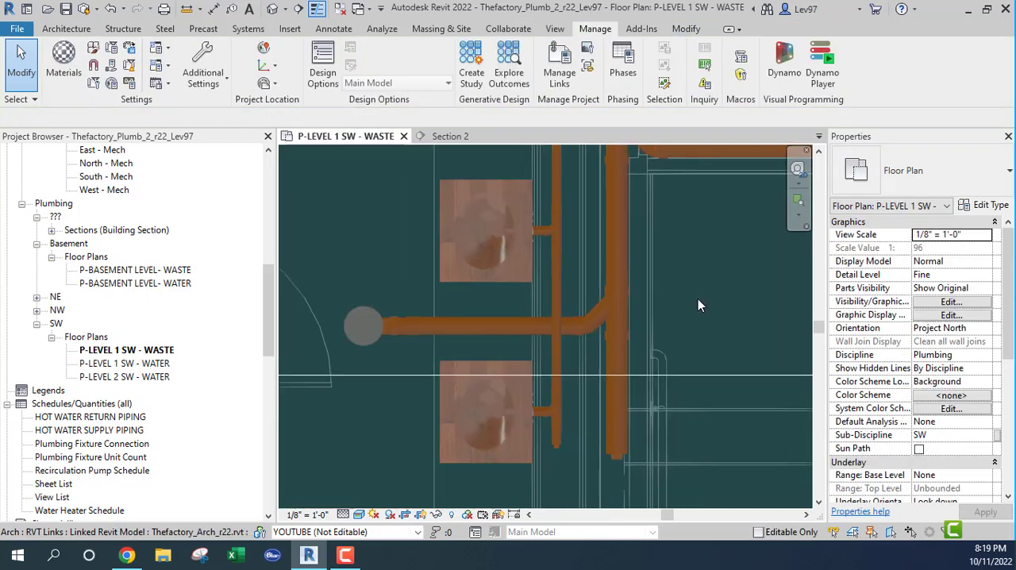
pyautogui.moveTo(699, 298); pyautogui.dragTo(687, 418, button='middle')
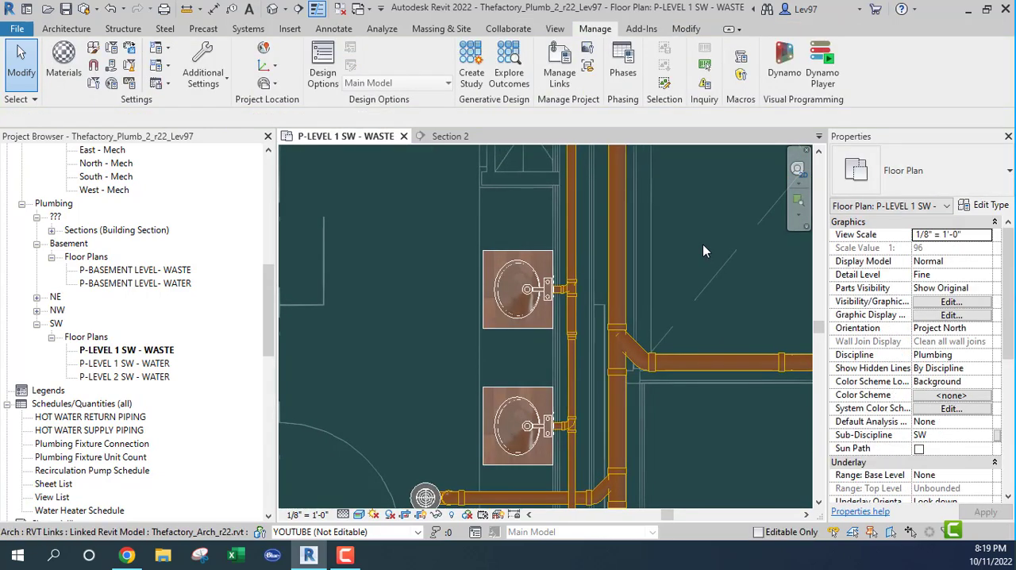
pyautogui.moveTo(703, 244); pyautogui.dragTo(691, 397, button='middle')
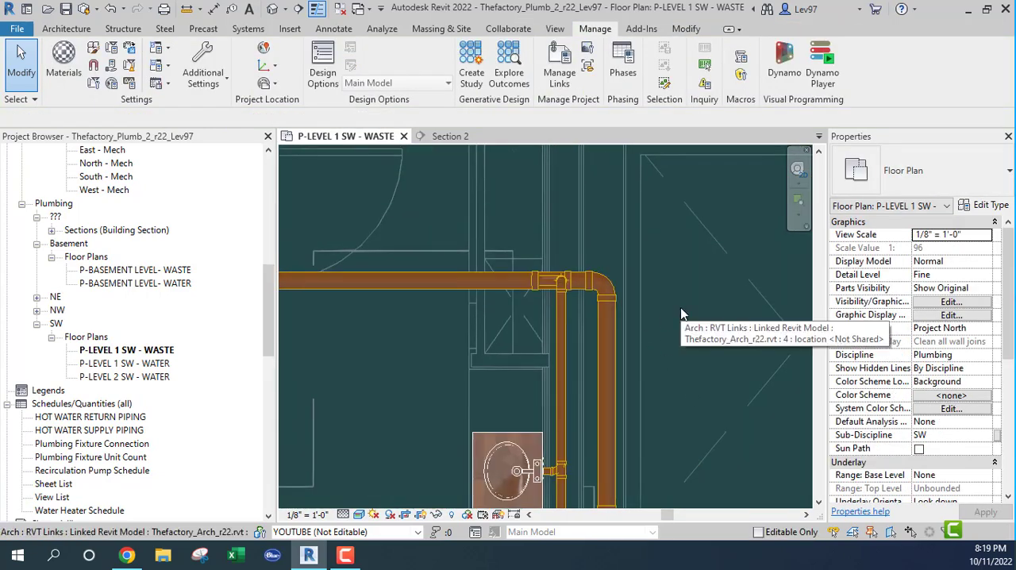
pyautogui.scroll(-2, 683, 311)
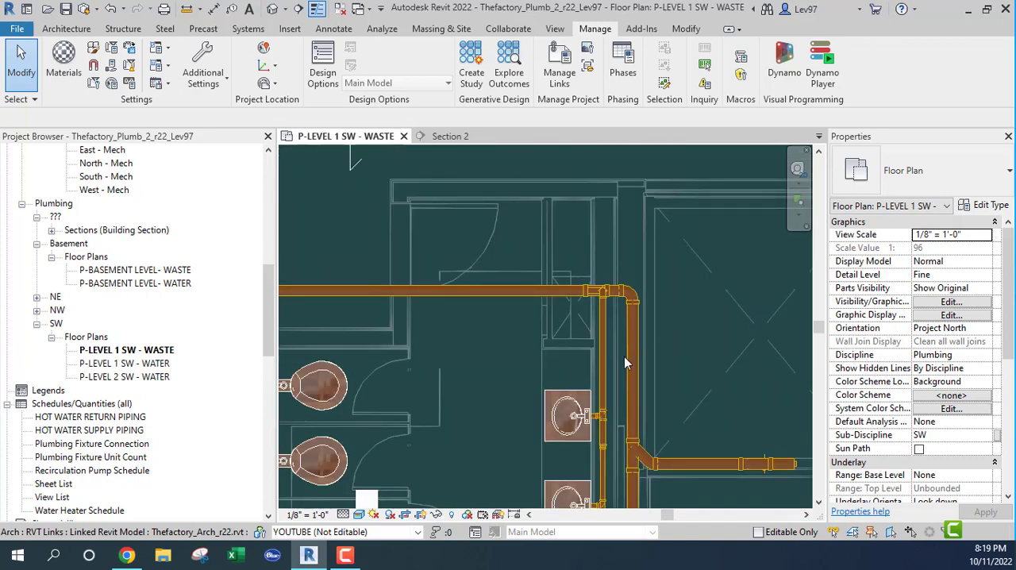
pyautogui.moveTo(535, 329); pyautogui.dragTo(569, 322, button='middle')
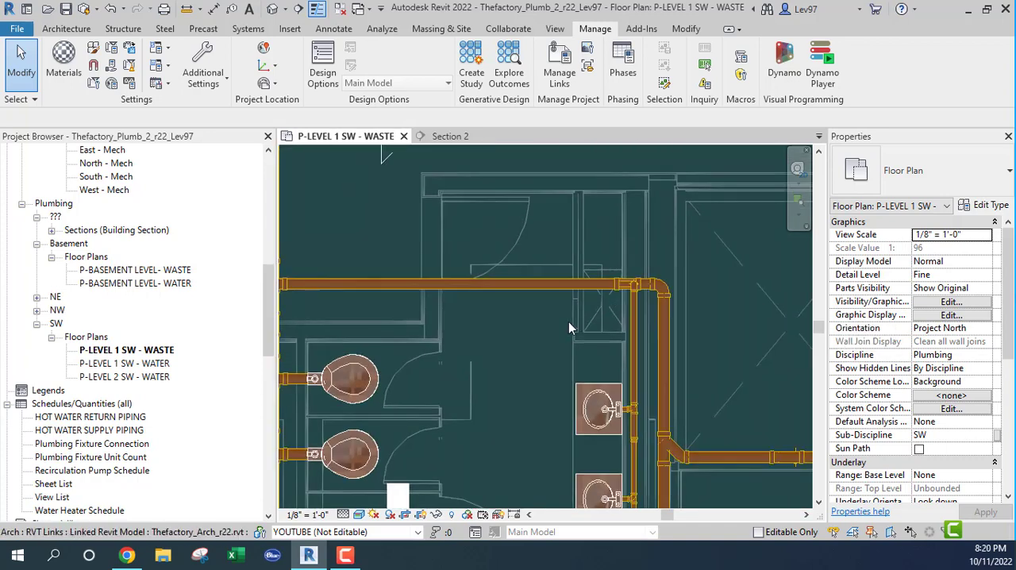
pyautogui.scroll(-1, 505, 339)
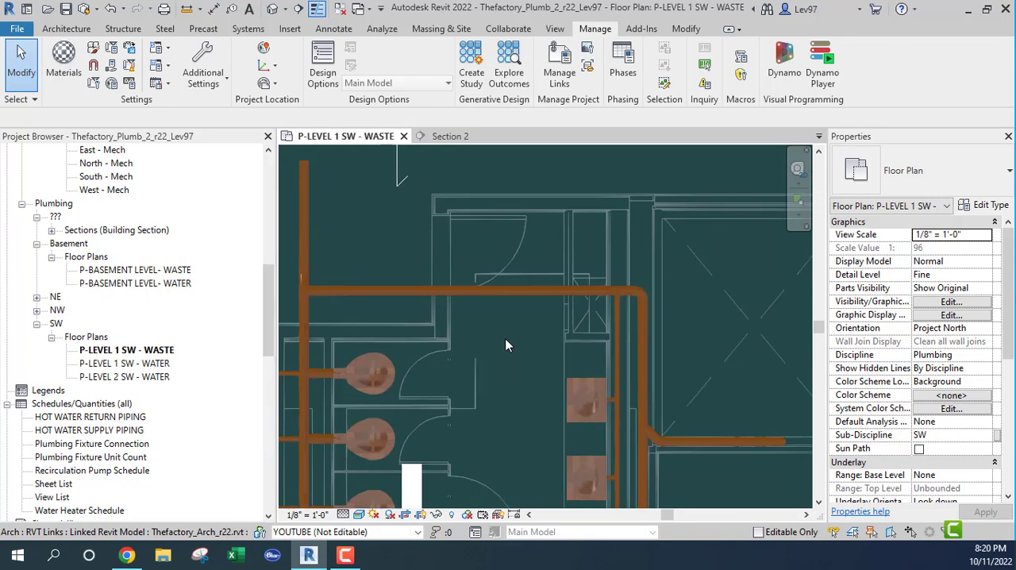
pyautogui.moveTo(561, 336); pyautogui.dragTo(534, 327, button='middle')
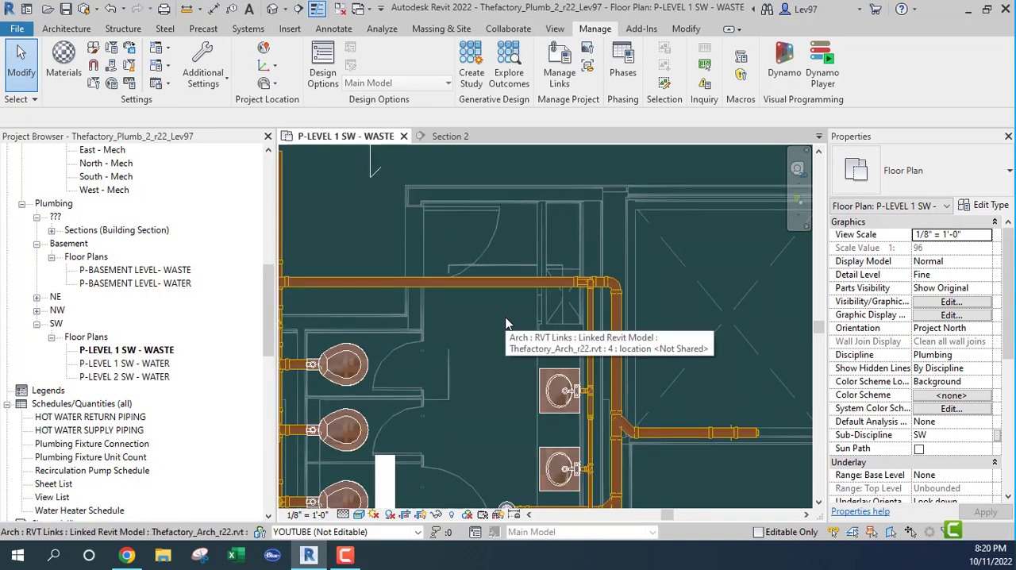
pyautogui.press('v')
pyautogui.press('v')
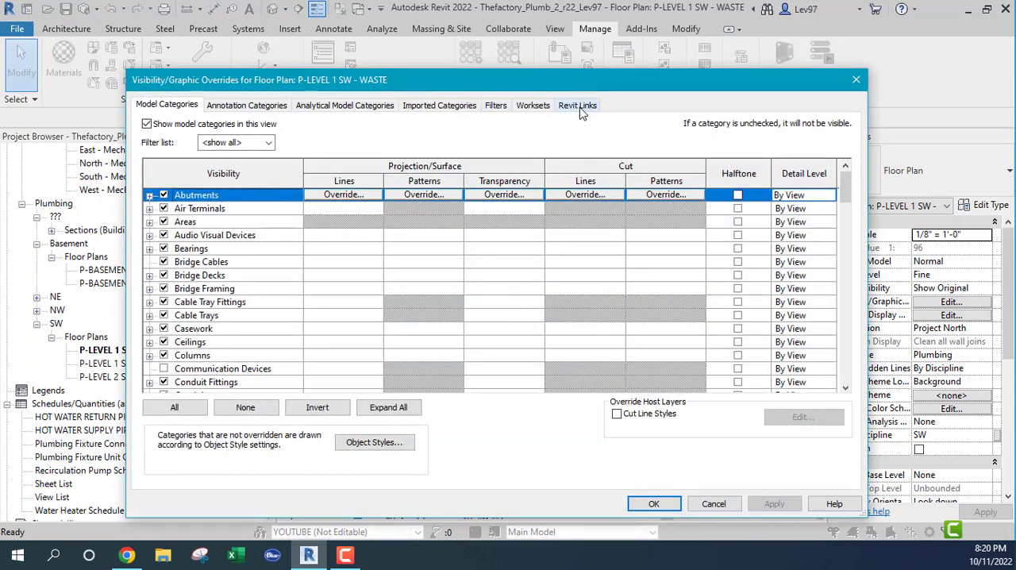
pyautogui.click(579, 106)
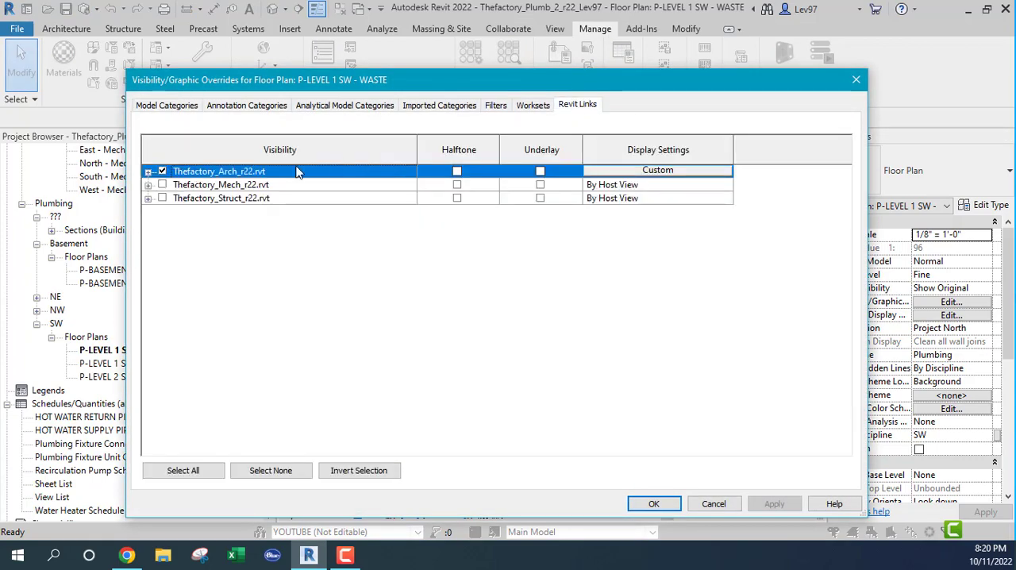
pyautogui.click(162, 185)
pyautogui.click(654, 505)
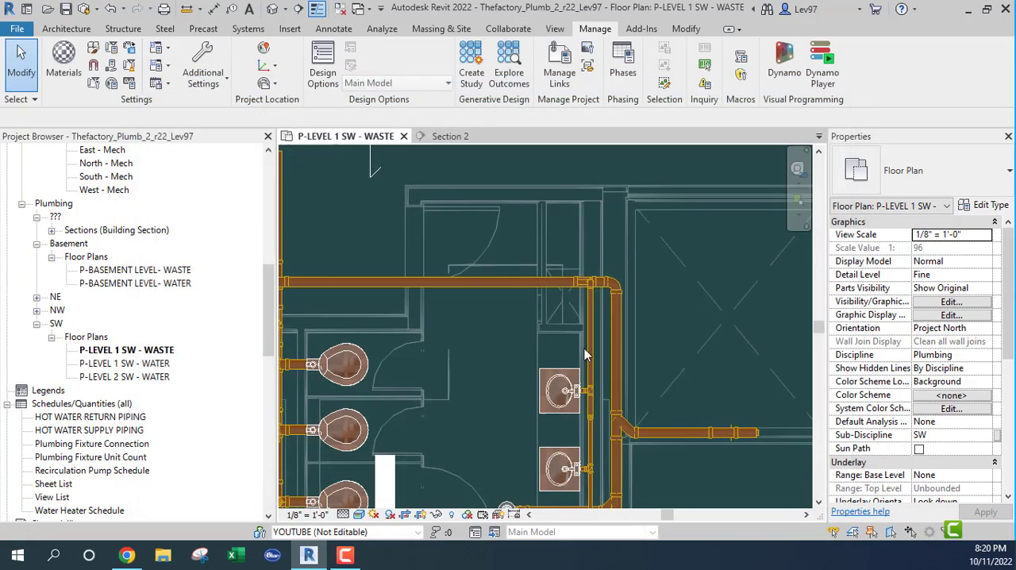
# Move the Section 2 line north-west in the waste plan so it cuts past the middle lavatory beside the linked ducts
pyautogui.scroll(2, 540, 304)
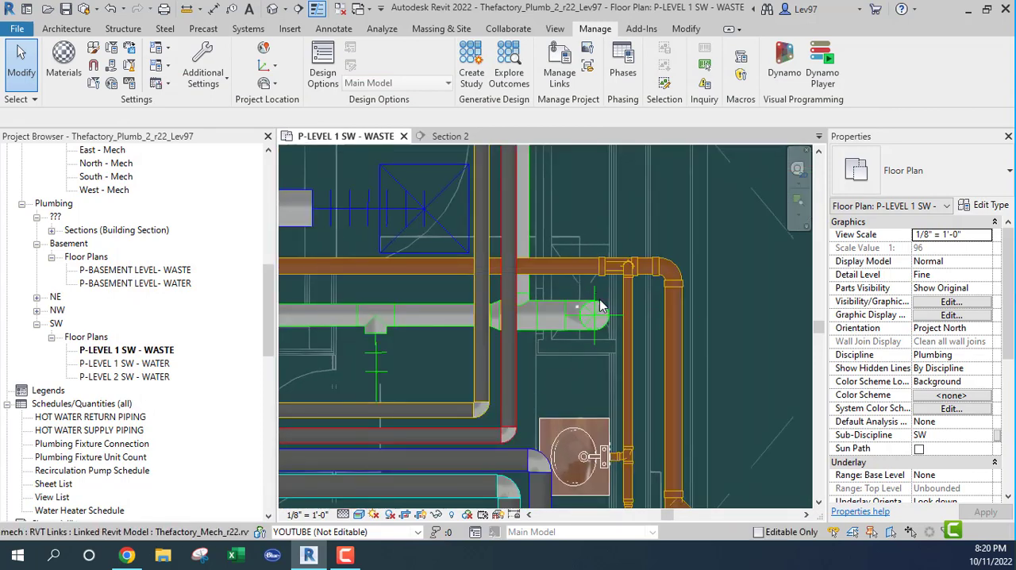
pyautogui.scroll(-1, 556, 306)
pyautogui.scroll(-2, 560, 322)
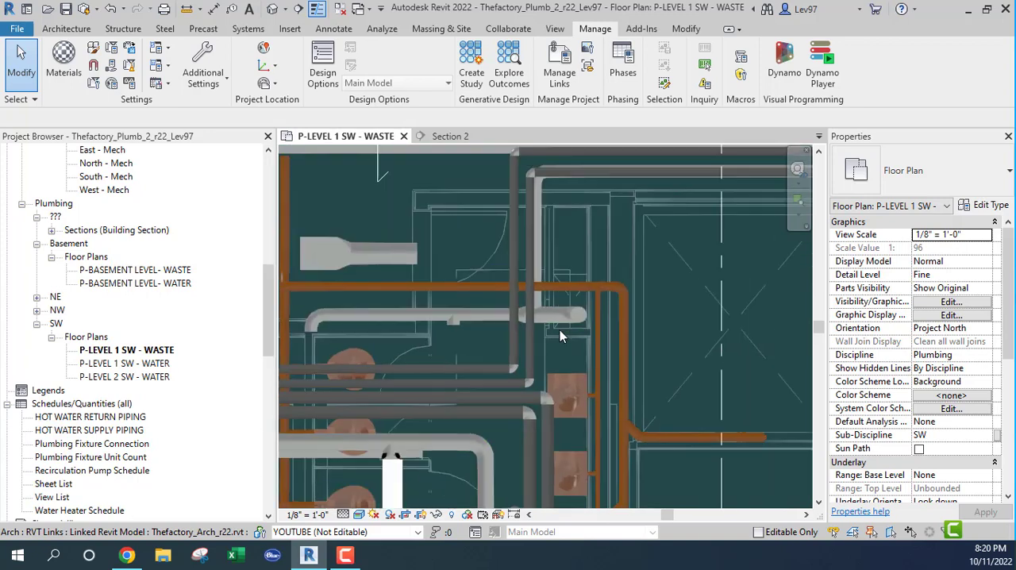
pyautogui.moveTo(487, 346); pyautogui.dragTo(588, 310, button='middle')
pyautogui.scroll(-1, 668, 328)
pyautogui.moveTo(753, 411); pyautogui.dragTo(697, 390, button='middle')
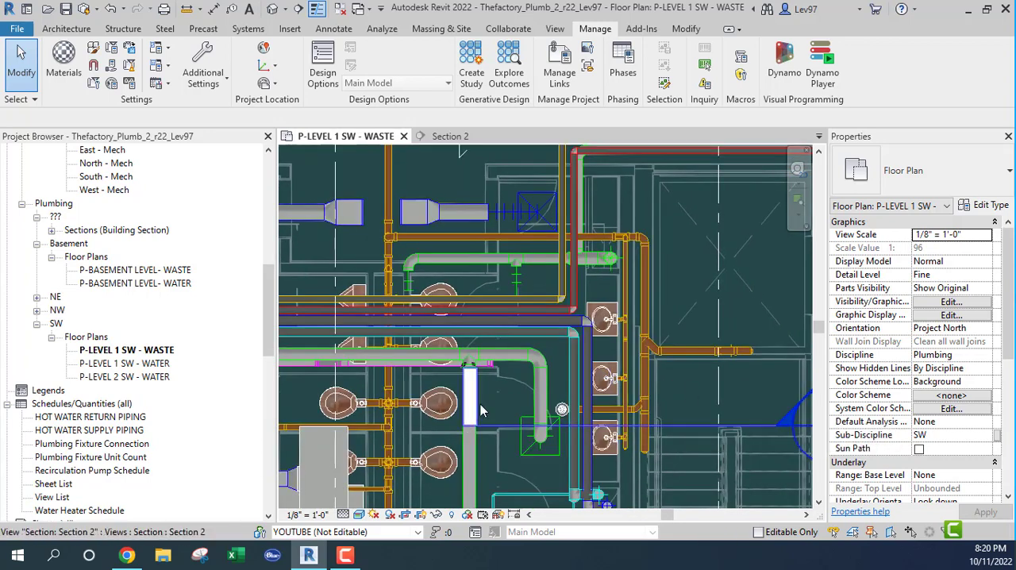
pyautogui.click(512, 431)
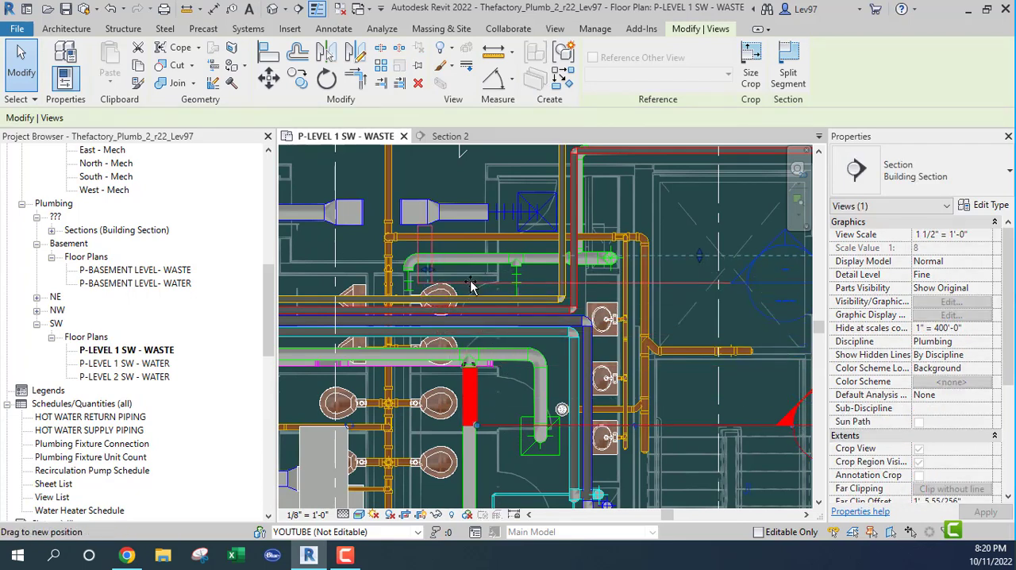
pyautogui.moveTo(472, 286); pyautogui.dragTo(459, 353)
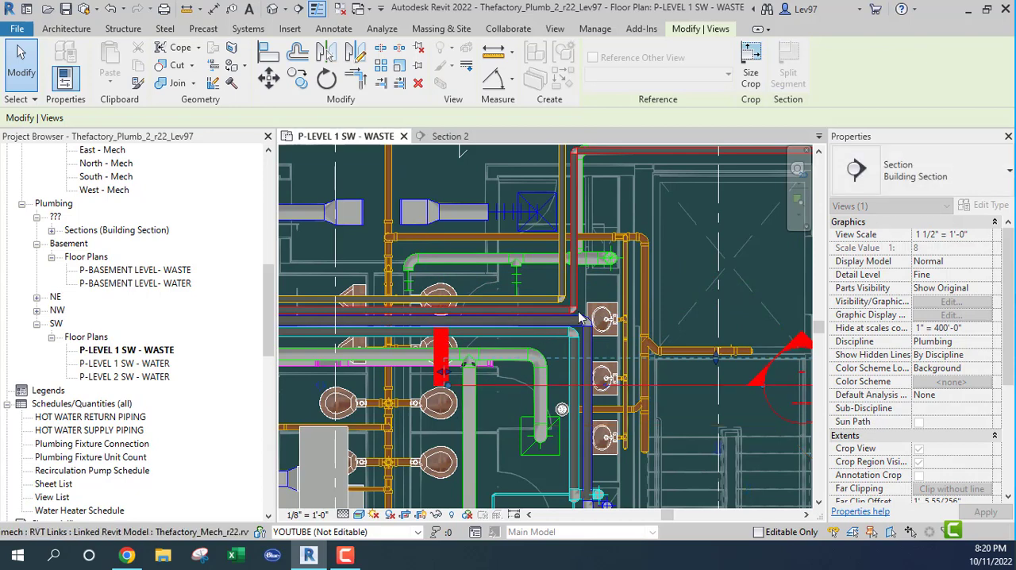
# Split the horizontal 4" waste branch north of the linked duct a short distance from its connection to the vertical main
pyautogui.scroll(3, 628, 268)
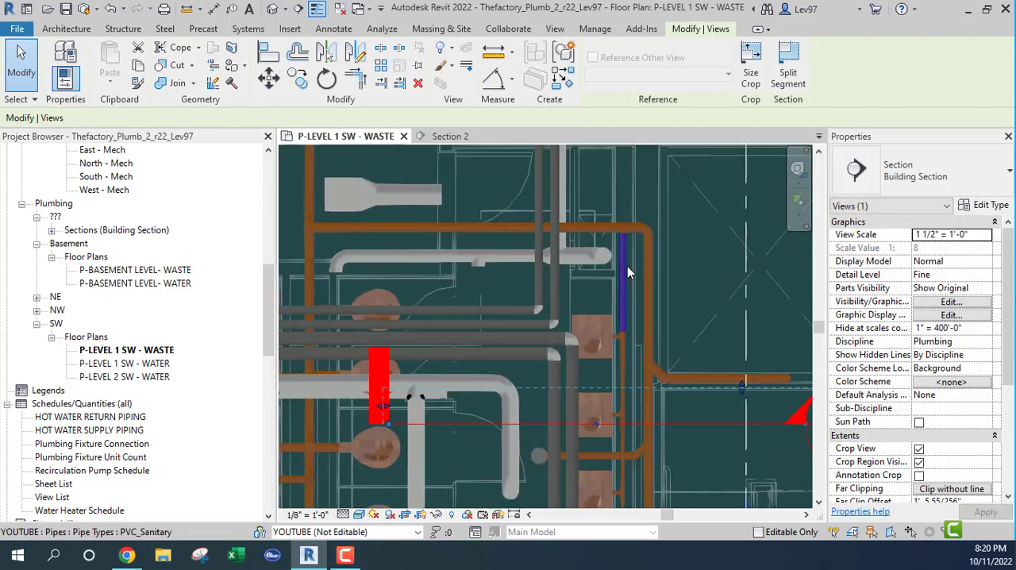
pyautogui.scroll(-3, 501, 248)
pyautogui.moveTo(452, 272); pyautogui.dragTo(612, 275, button='middle')
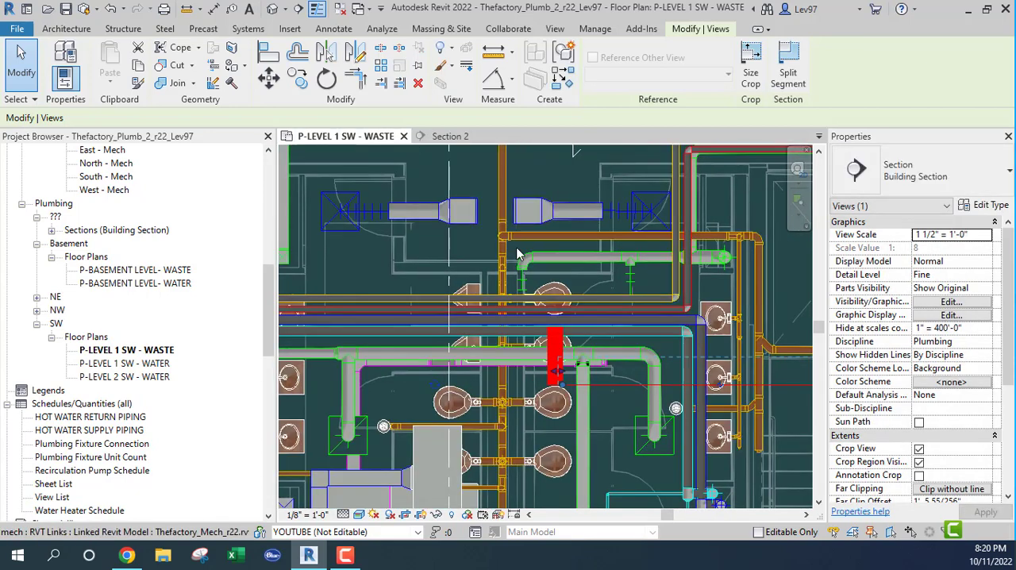
pyautogui.scroll(3, 500, 235)
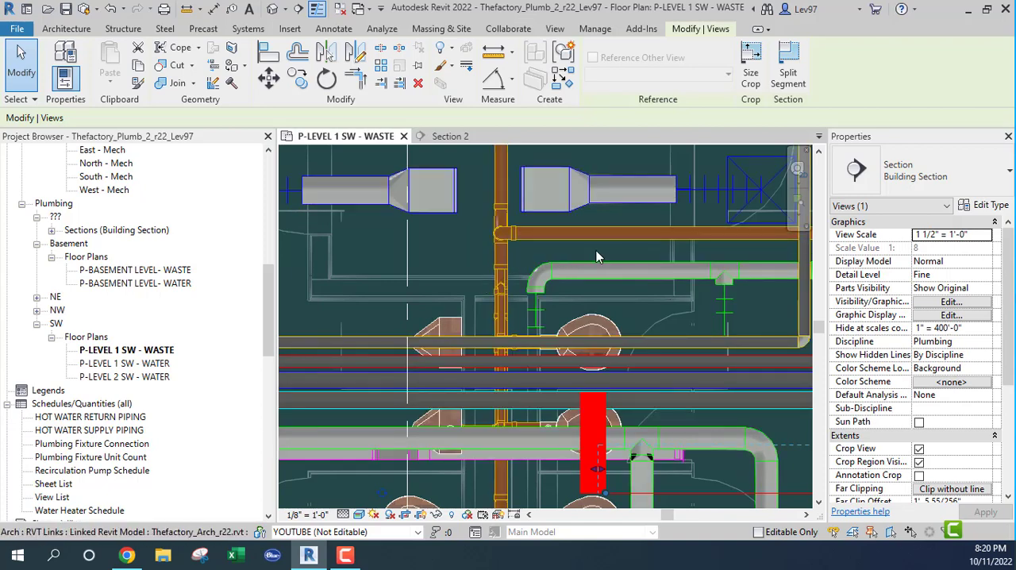
pyautogui.moveTo(581, 254); pyautogui.dragTo(461, 300, button='middle')
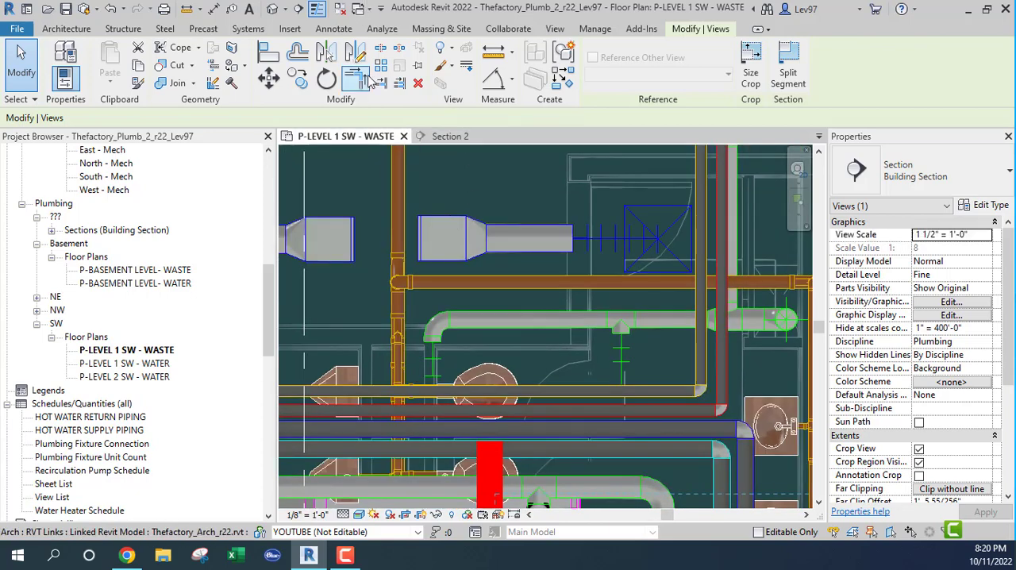
pyautogui.click(380, 50)
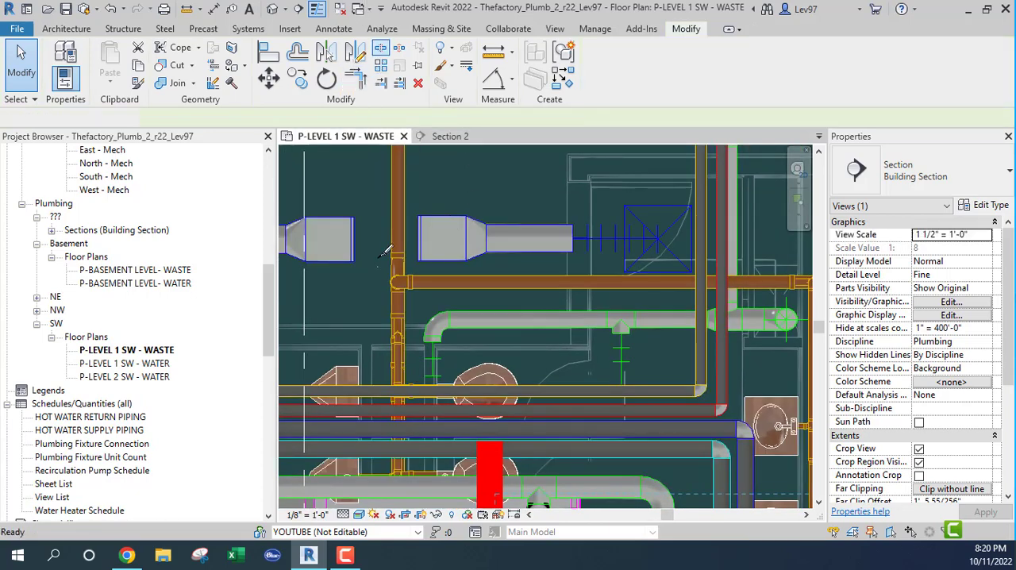
pyautogui.click(452, 282)
pyautogui.press('Escape')
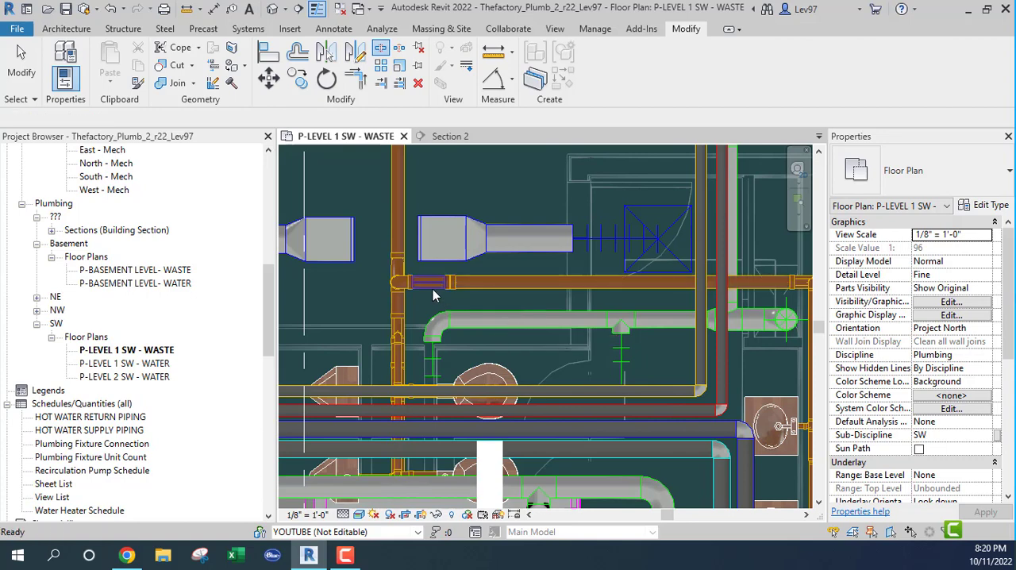
# Turn off the selection of linked models so that only the plumbing elements can be picked
pyautogui.scroll(4, 433, 295)
pyautogui.click(458, 276)
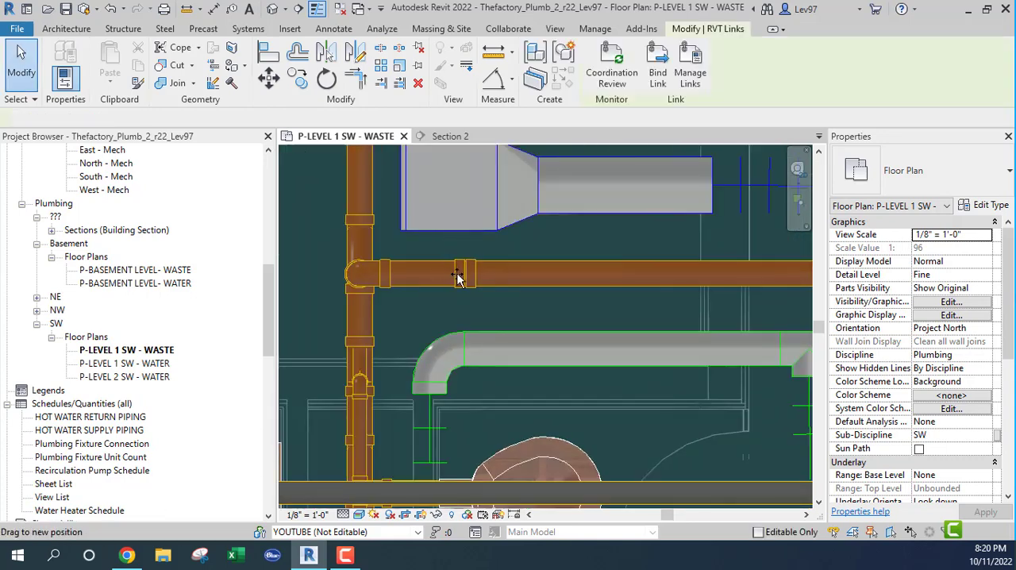
pyautogui.press('Escape')
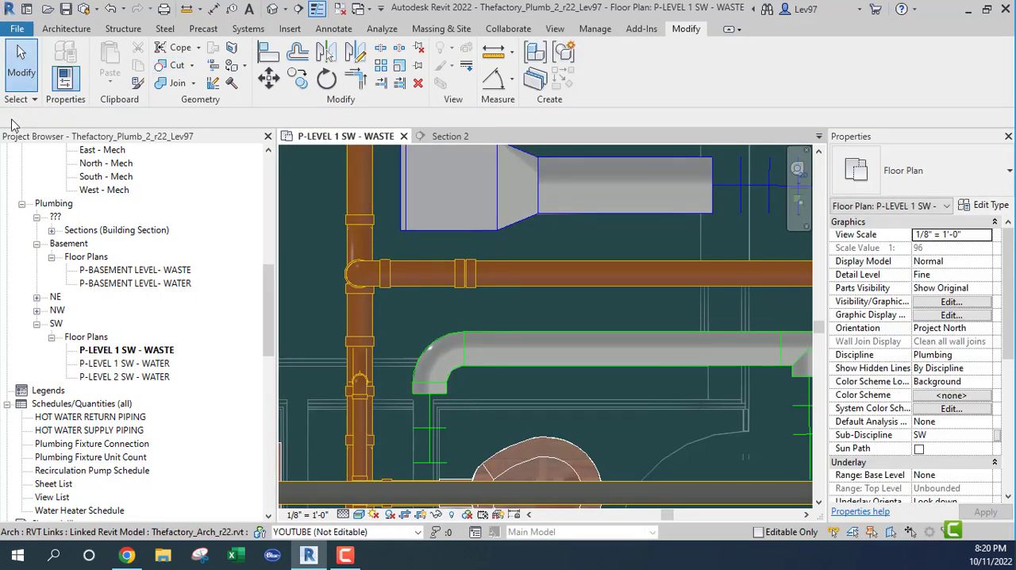
pyautogui.click(16, 100)
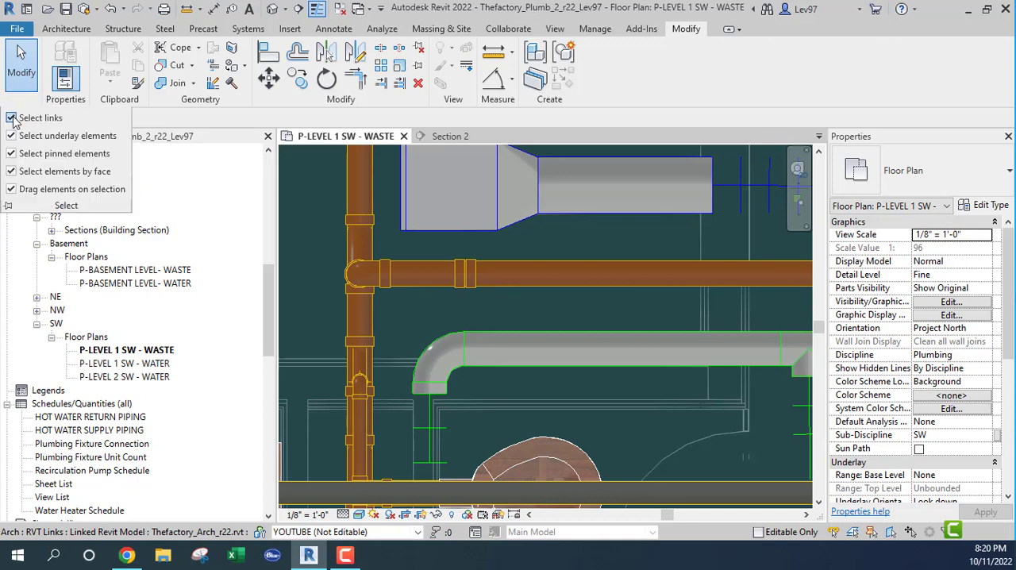
pyautogui.click(11, 117)
# Delete the 4" coupling at the split in the horizontal waste branch
pyautogui.scroll(-1, 540, 314)
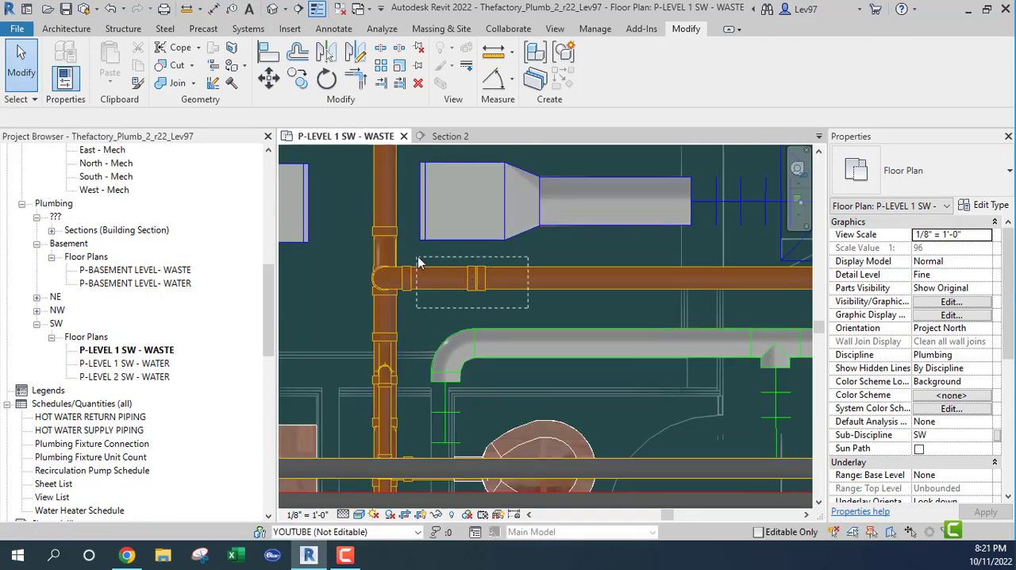
pyautogui.click(438, 304)
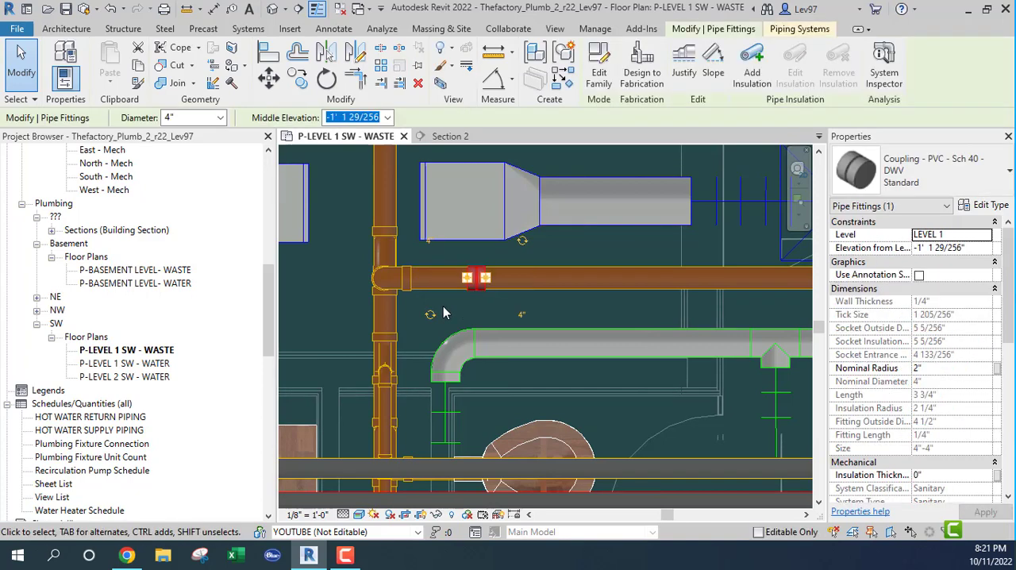
pyautogui.press('Delete')
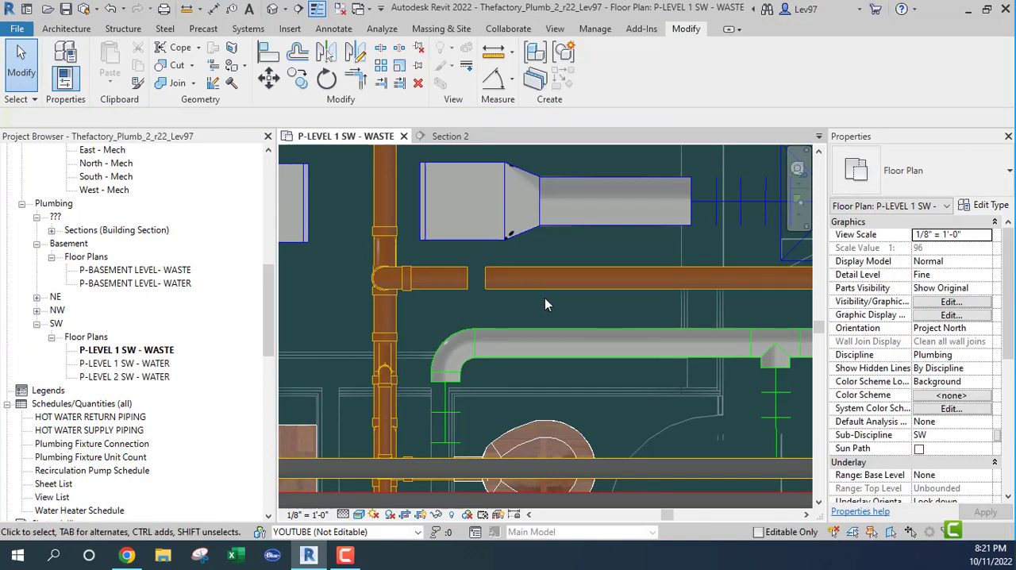
# Delete the short pipe piece next to the main together with the elbow and vertical pipe above the wye
pyautogui.scroll(-2, 545, 298)
pyautogui.moveTo(653, 310); pyautogui.dragTo(417, 272, button='middle')
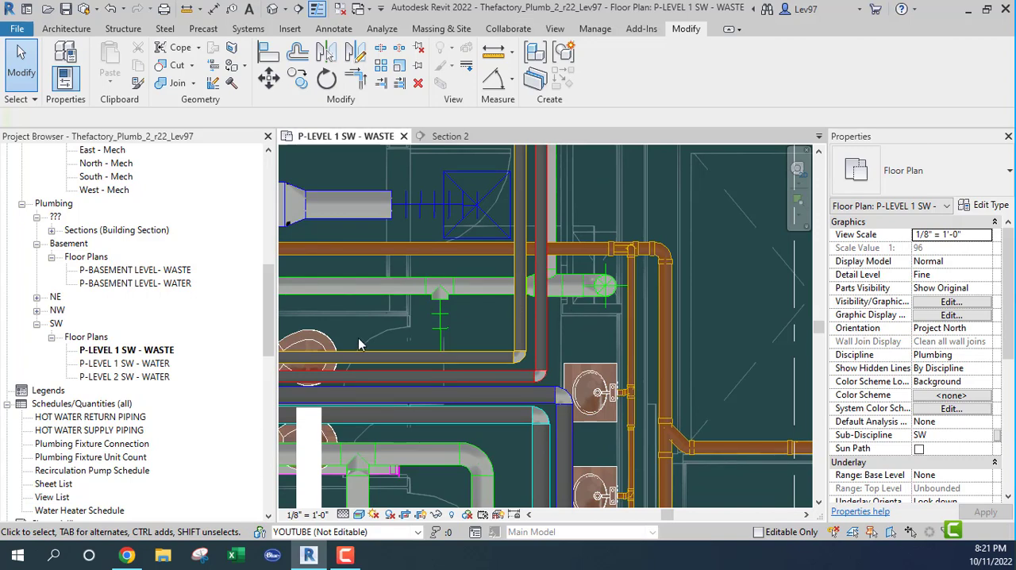
pyautogui.scroll(-1, 362, 334)
pyautogui.moveTo(403, 348); pyautogui.dragTo(589, 367, button='middle')
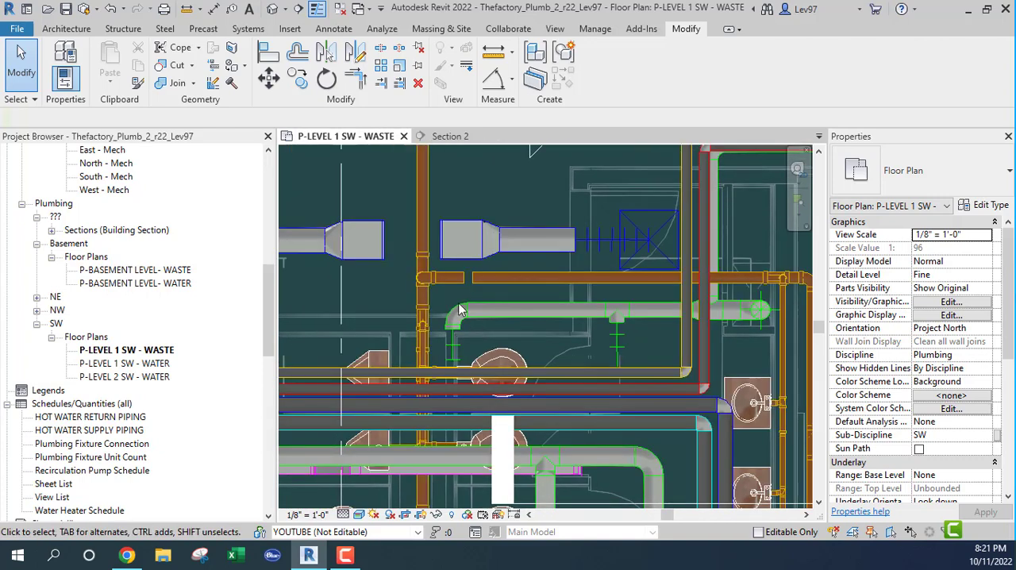
pyautogui.click(449, 280)
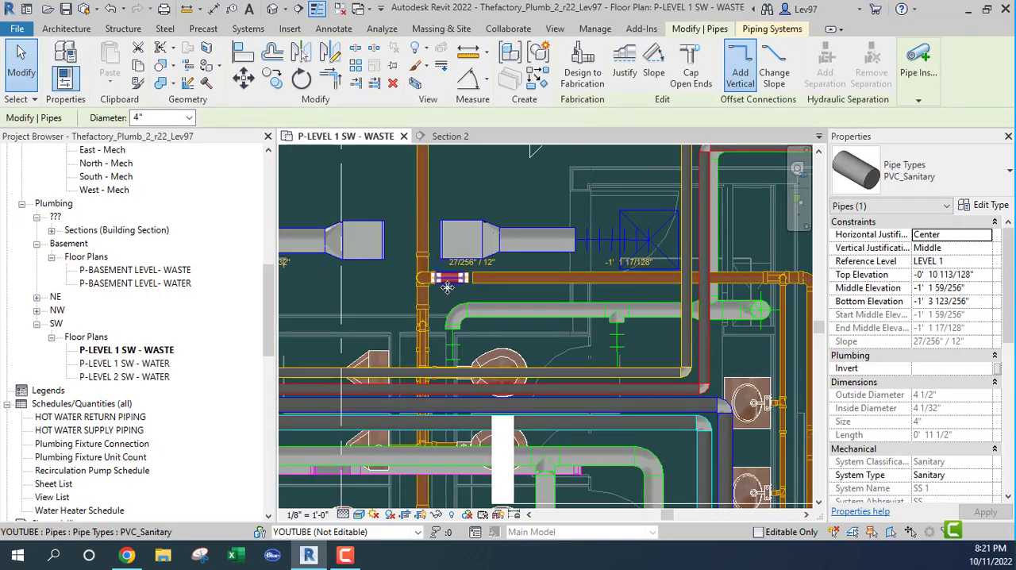
pyautogui.press('Delete')
pyautogui.scroll(1, 439, 282)
pyautogui.click(433, 279)
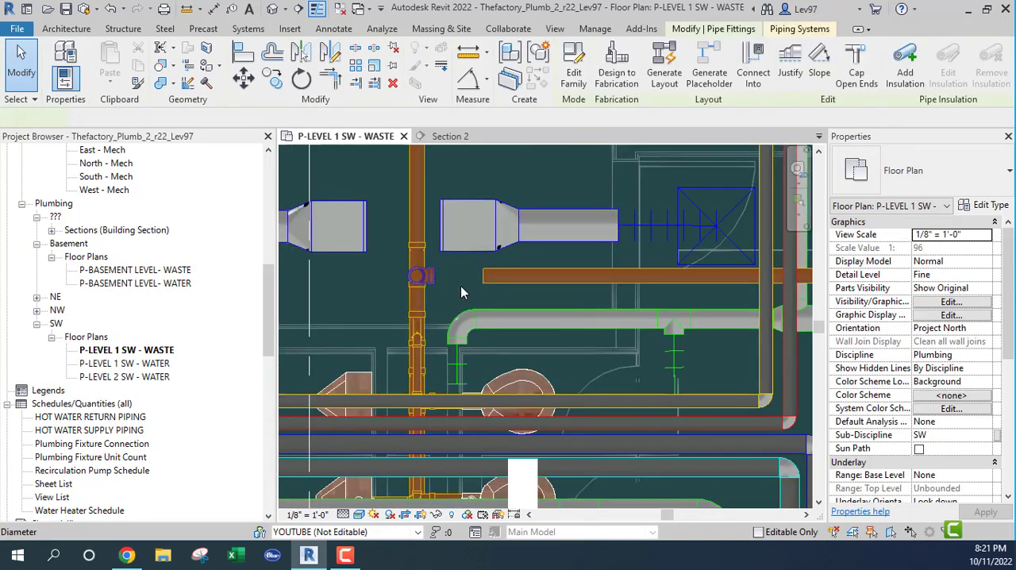
pyautogui.press('Delete')
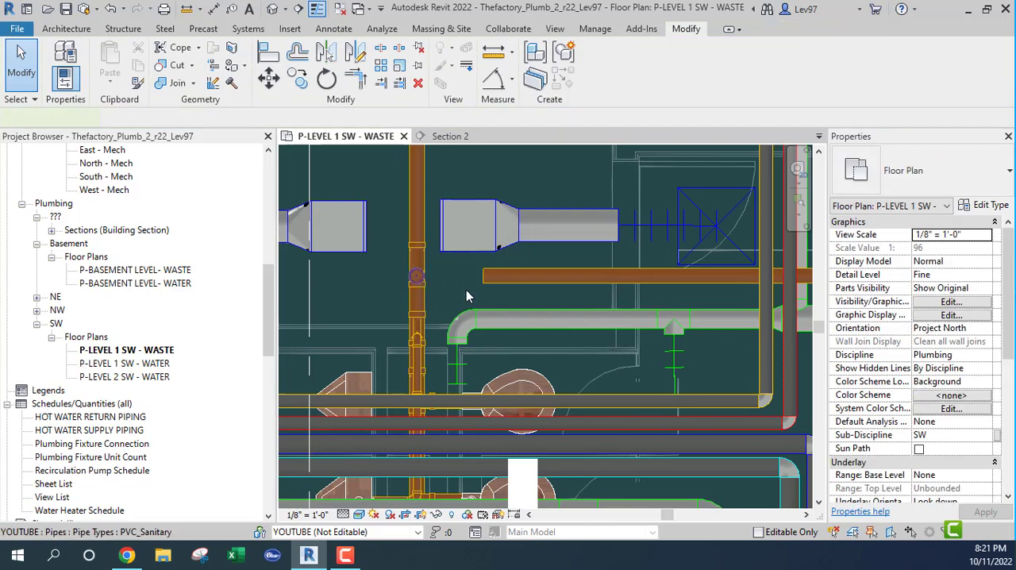
pyautogui.press('Delete')
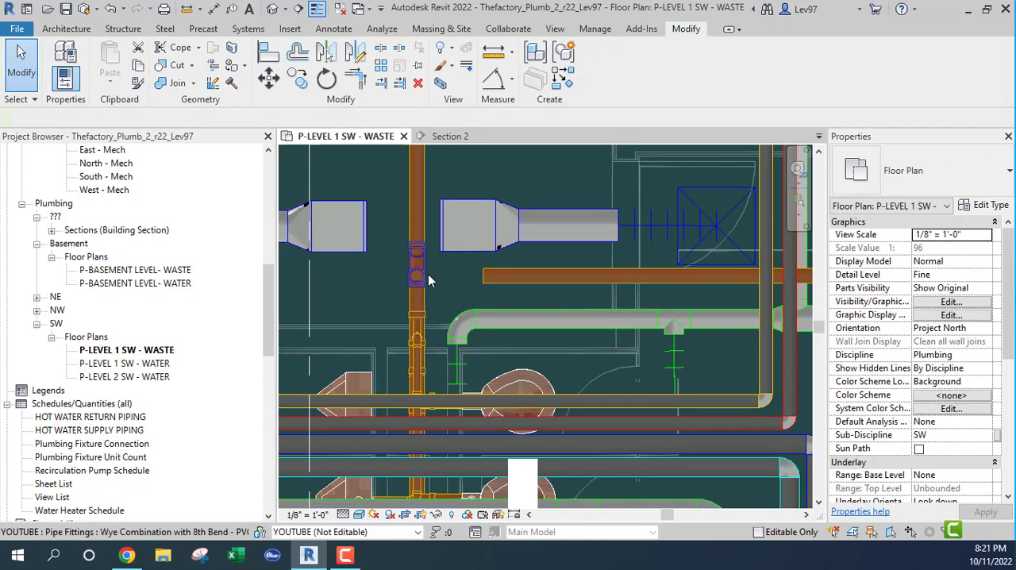
# Delete the wye combination with 8th bend from the main, and undo that deletion
pyautogui.click(413, 275)
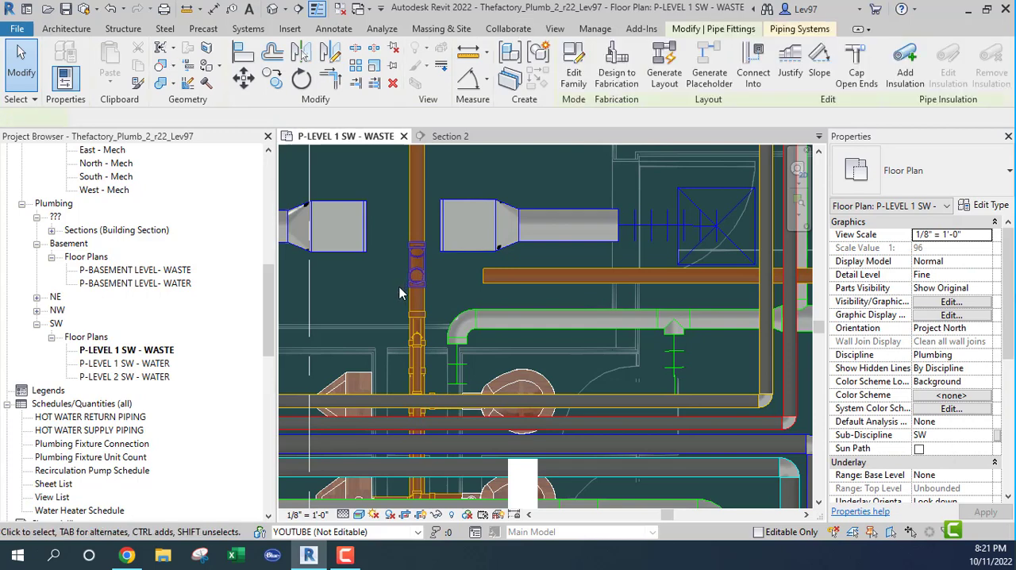
pyautogui.press('Delete')
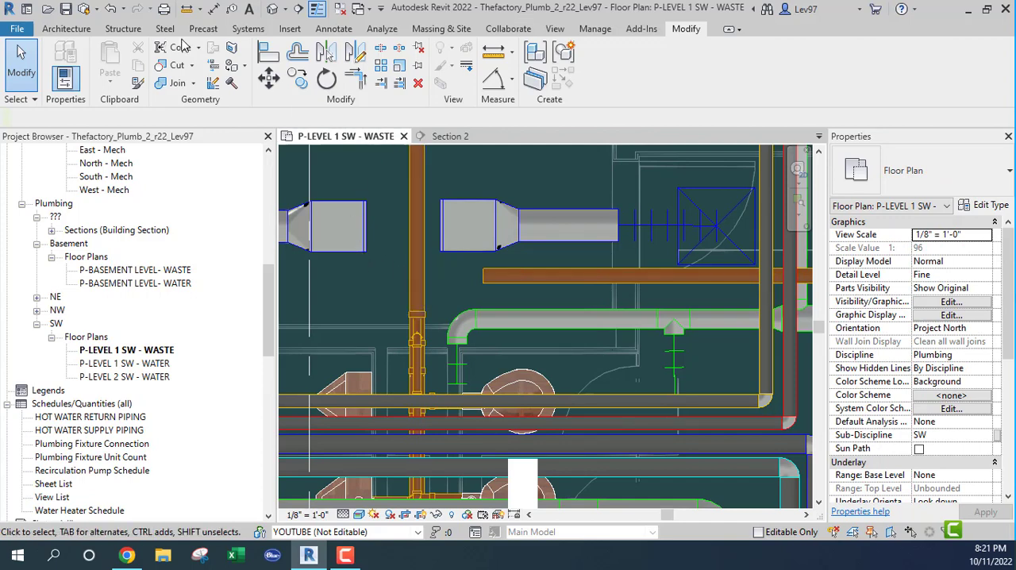
pyautogui.click(113, 9)
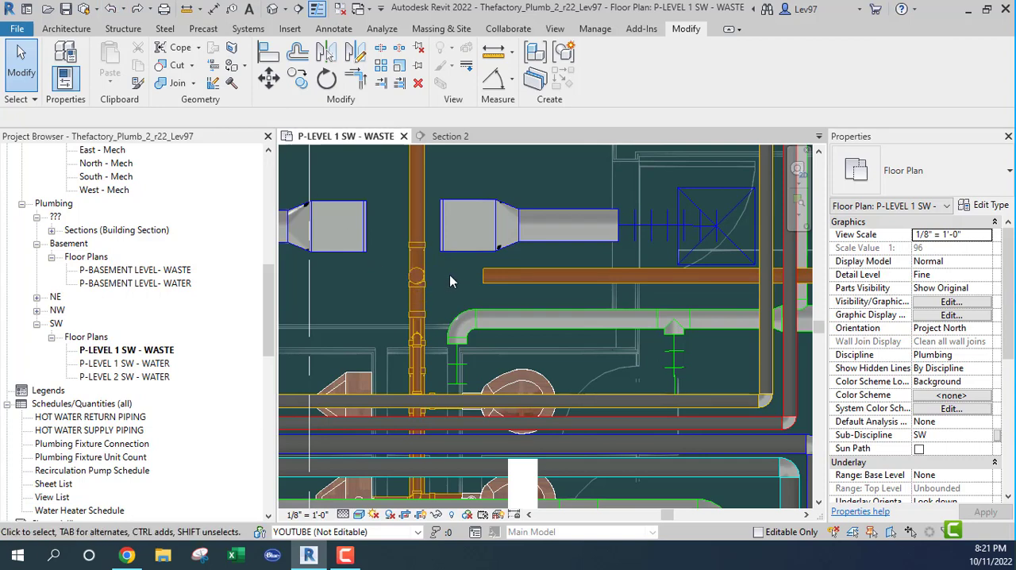
# Open the family of the main's Wye Combination with 8th Bend - PVC - Sch 40 - DWV fitting for editing
pyautogui.click(416, 276)
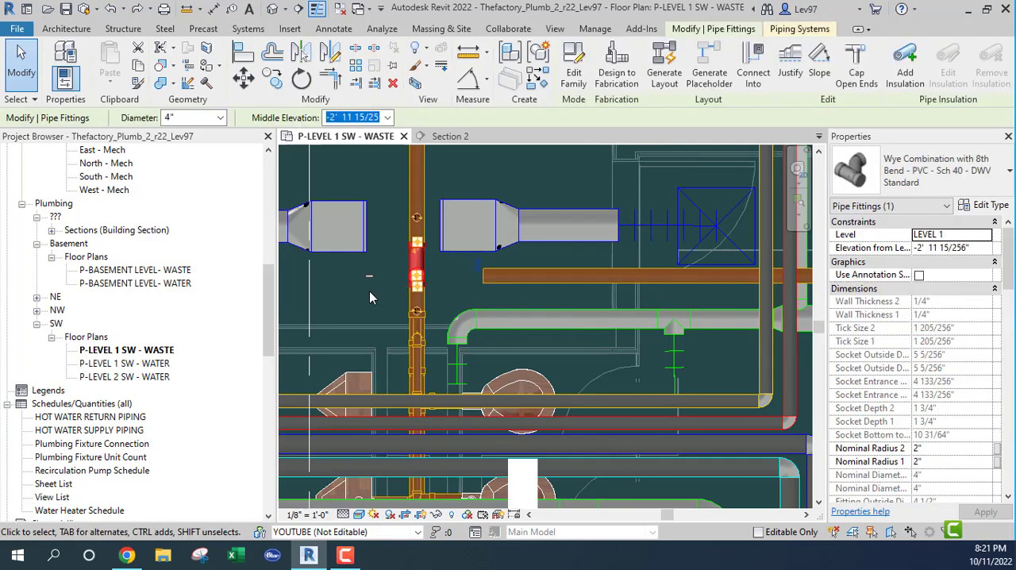
pyautogui.scroll(3, 369, 270)
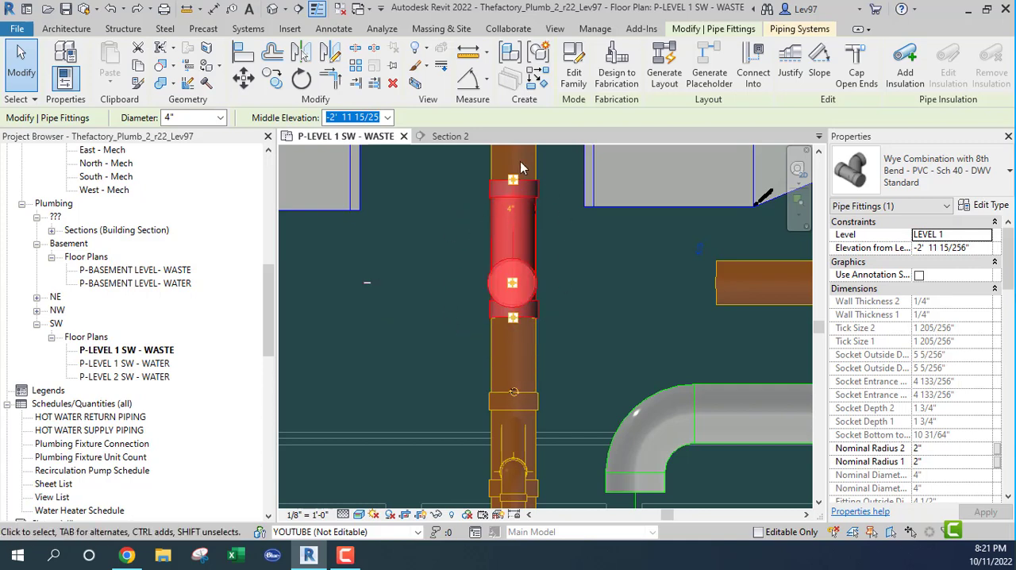
pyautogui.click(575, 79)
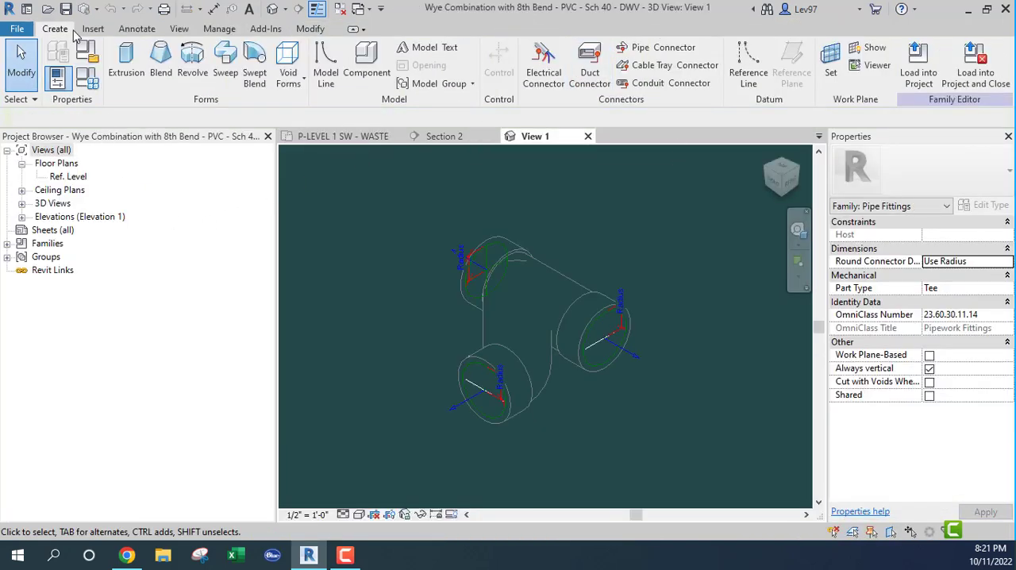
# Examine the Part Type options in the wye fitting's family category and parameters
pyautogui.click(89, 52)
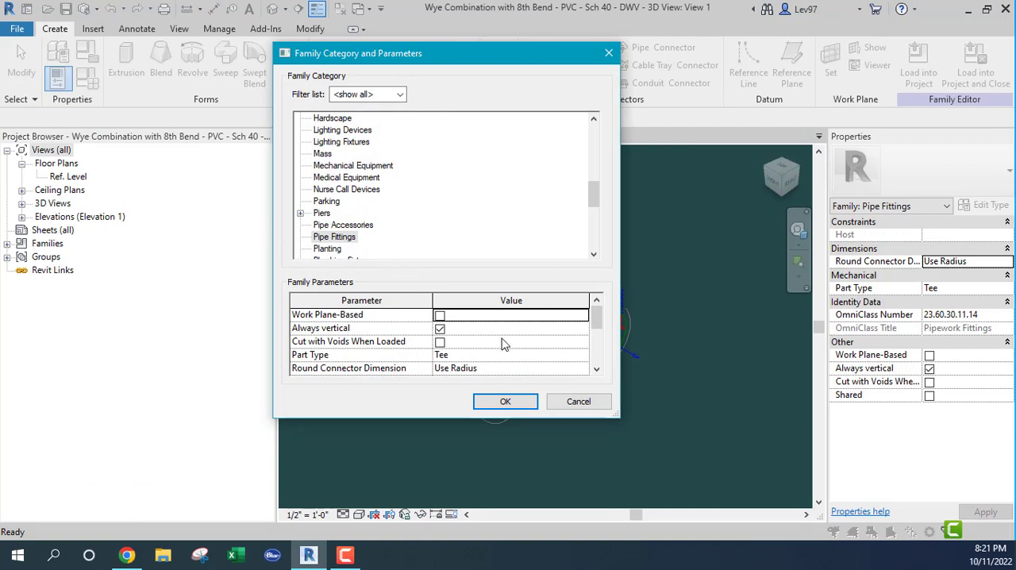
pyautogui.scroll(-1, 502, 343)
pyautogui.scroll(1, 436, 352)
pyautogui.click(471, 360)
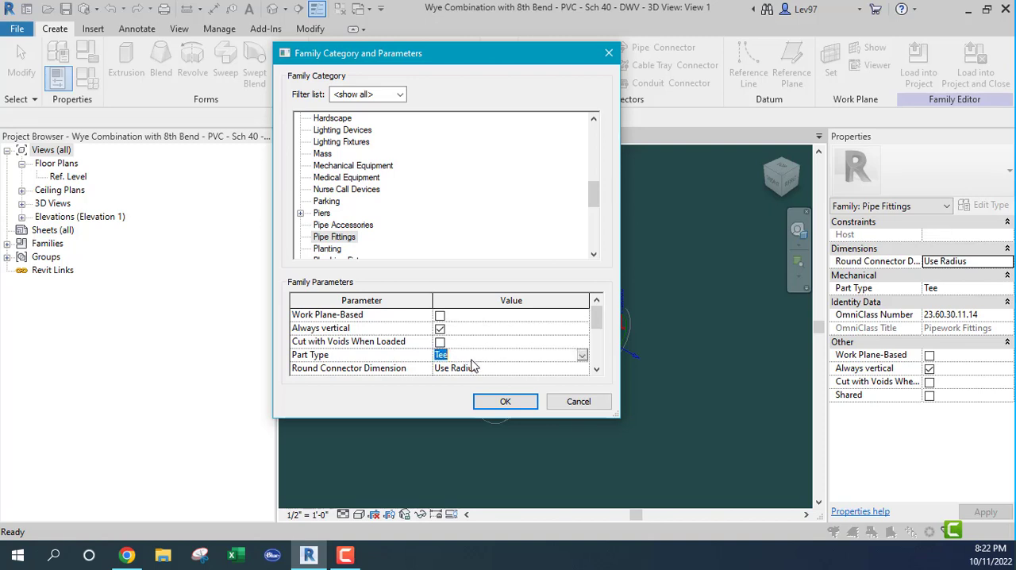
pyautogui.click(583, 355)
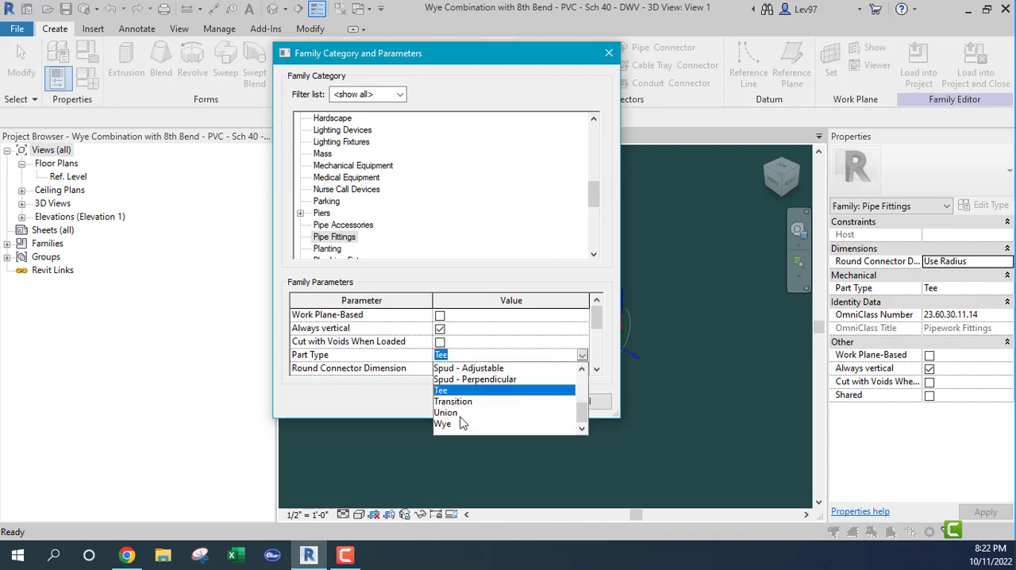
pyautogui.scroll(4, 489, 401)
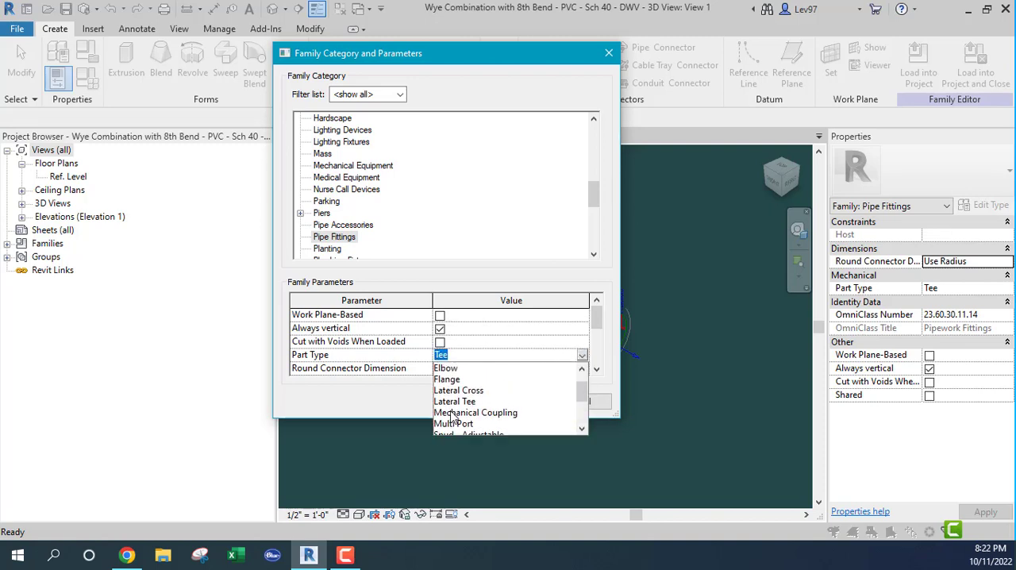
pyautogui.click(471, 335)
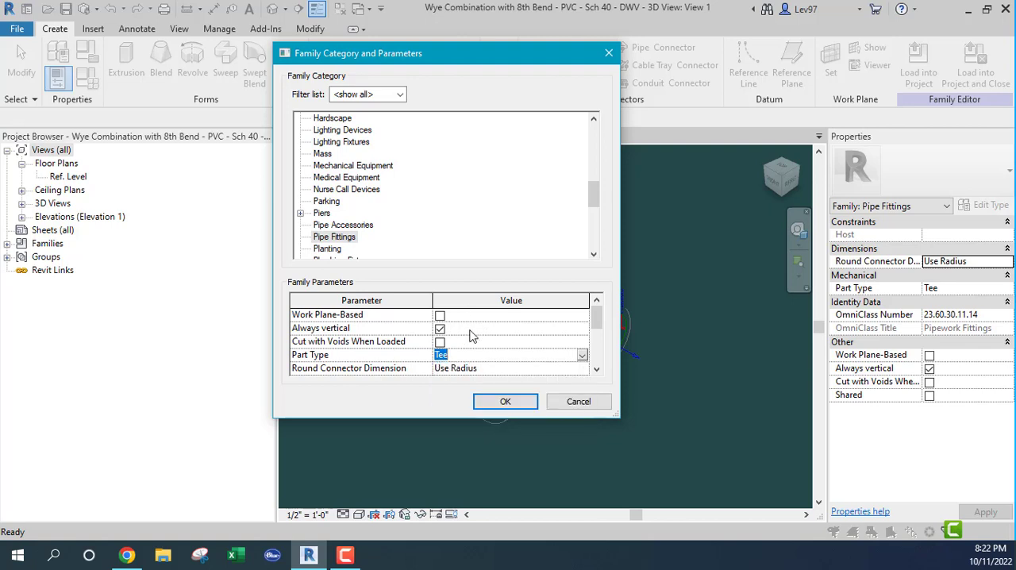
pyautogui.click(579, 402)
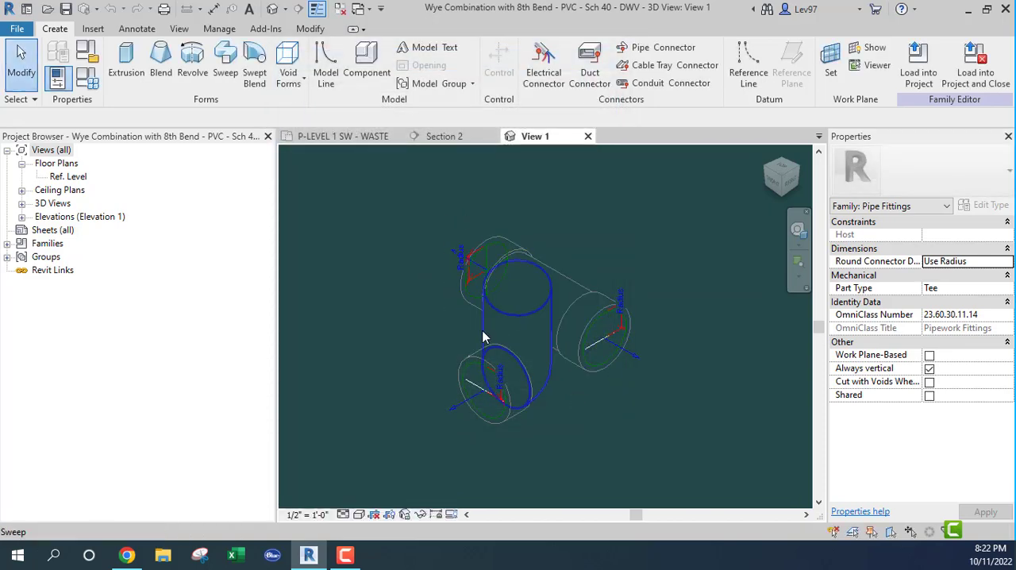
# Close the wye fitting's family, and delete and restore the Wye Combination with 8th Bend on the main
pyautogui.click(588, 138)
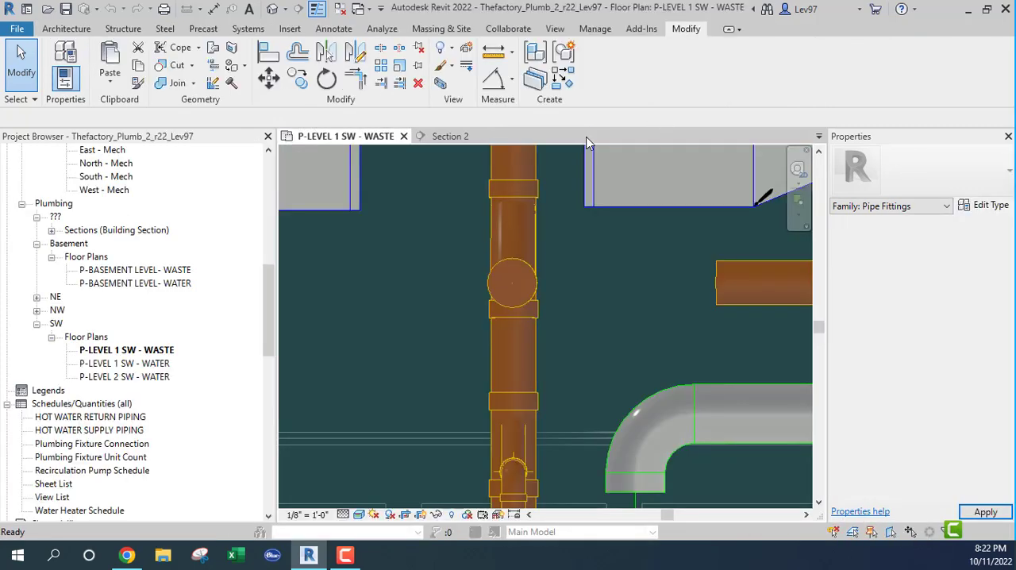
pyautogui.click(489, 279)
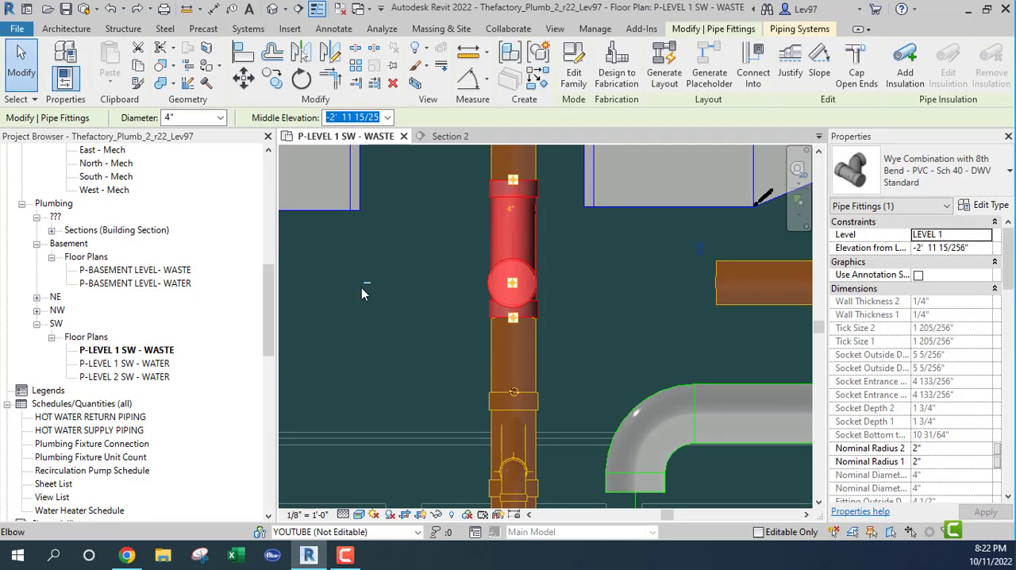
pyautogui.click(389, 307)
pyautogui.press('Delete')
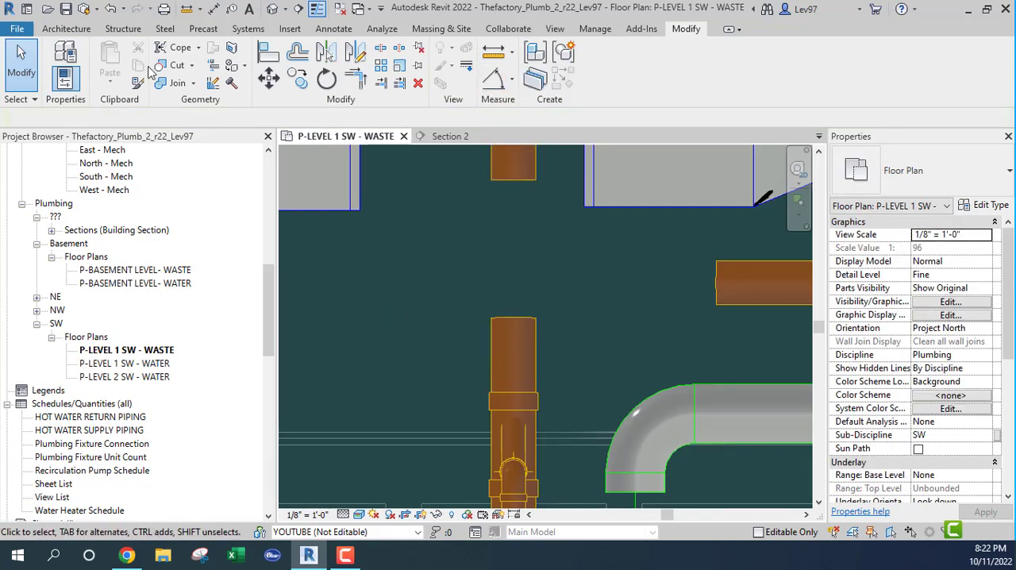
pyautogui.click(110, 8)
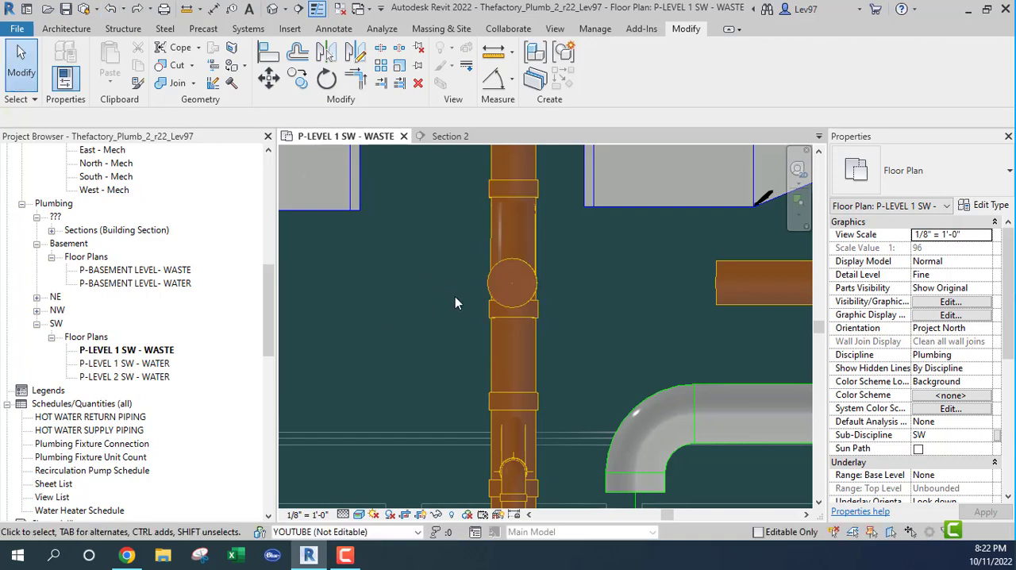
# Delete the Wye Combination with 8th Bend so the waste main runs straight through
pyautogui.click(496, 299)
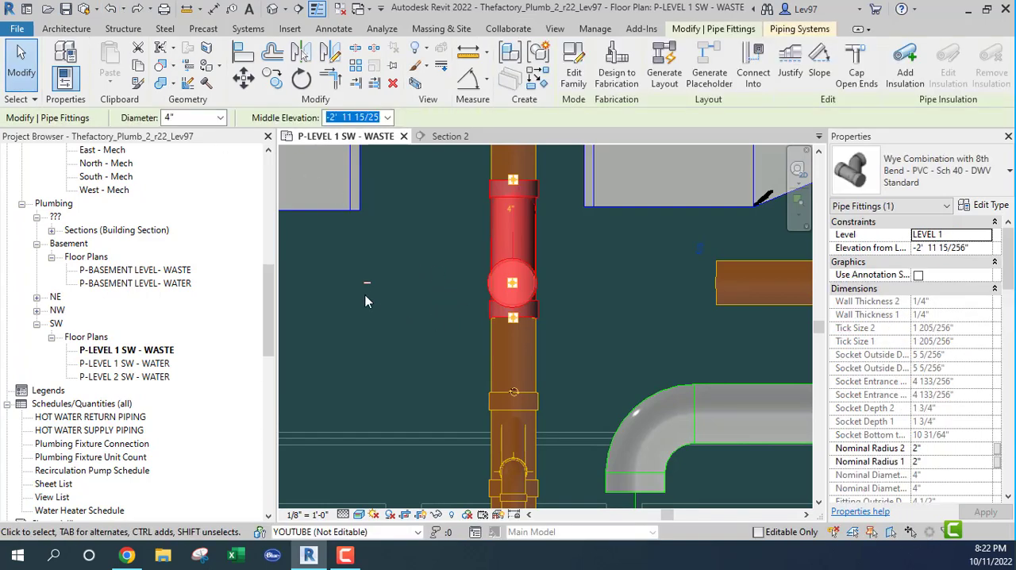
pyautogui.press('Delete')
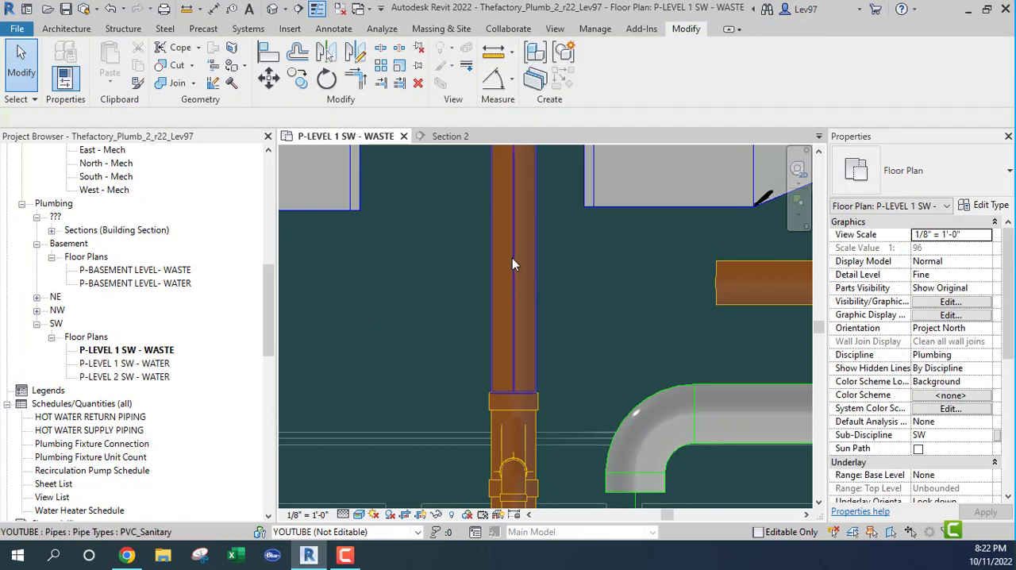
# Move the open-ended 4" PVC_Sanitary branch south in plan, between the green duct run and the northernmost of the parallel pipes
pyautogui.scroll(-5, 476, 321)
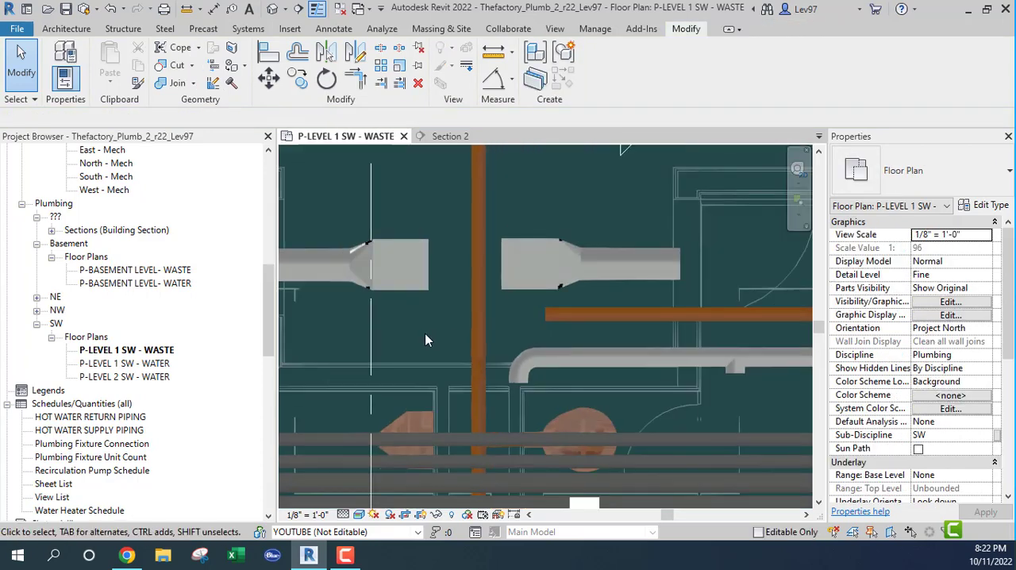
pyautogui.scroll(-1, 524, 327)
pyautogui.moveTo(645, 335); pyautogui.dragTo(356, 286, button='middle')
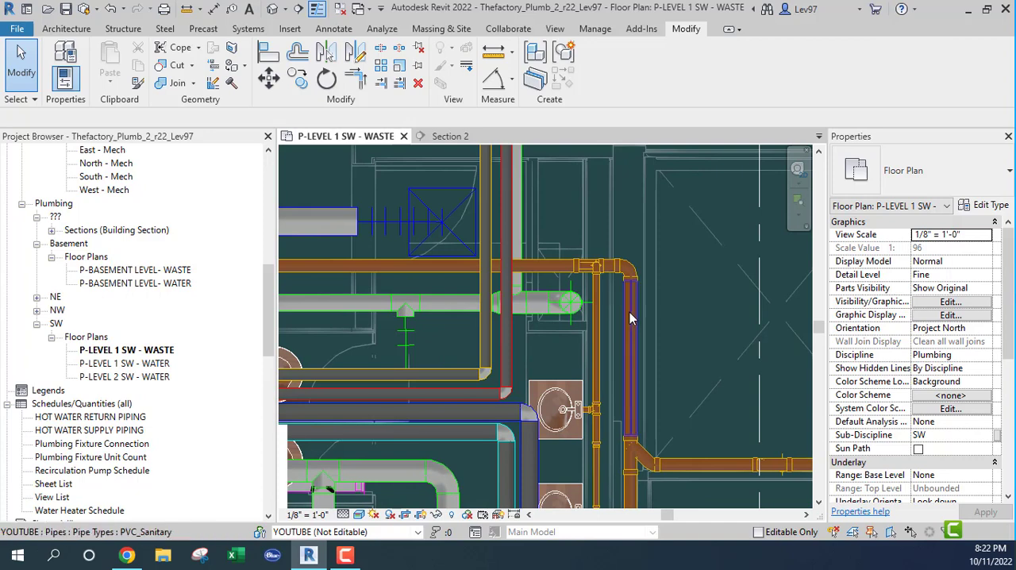
pyautogui.moveTo(639, 319); pyautogui.dragTo(772, 282, button='middle')
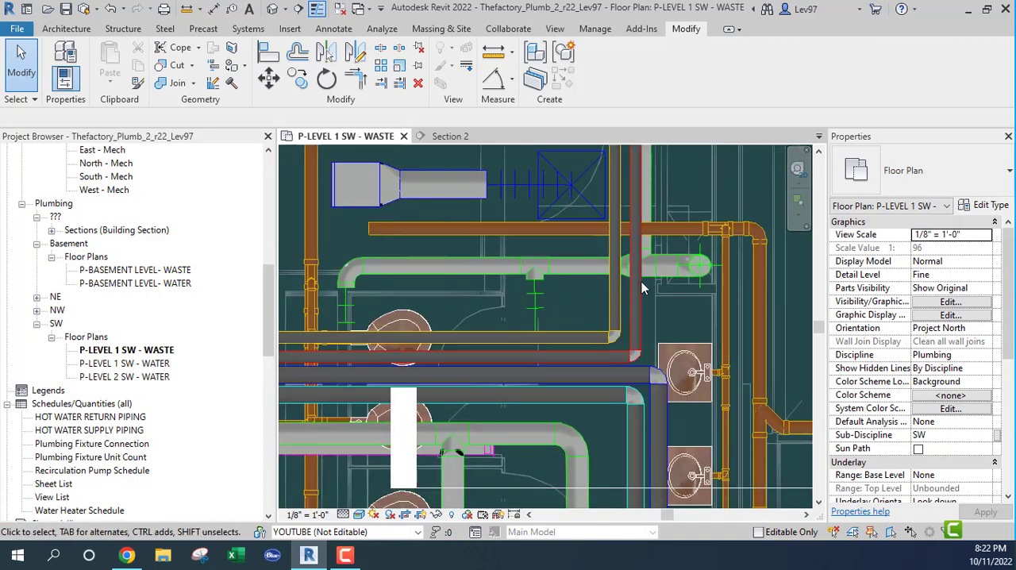
pyautogui.moveTo(696, 321); pyautogui.dragTo(623, 315, button='middle')
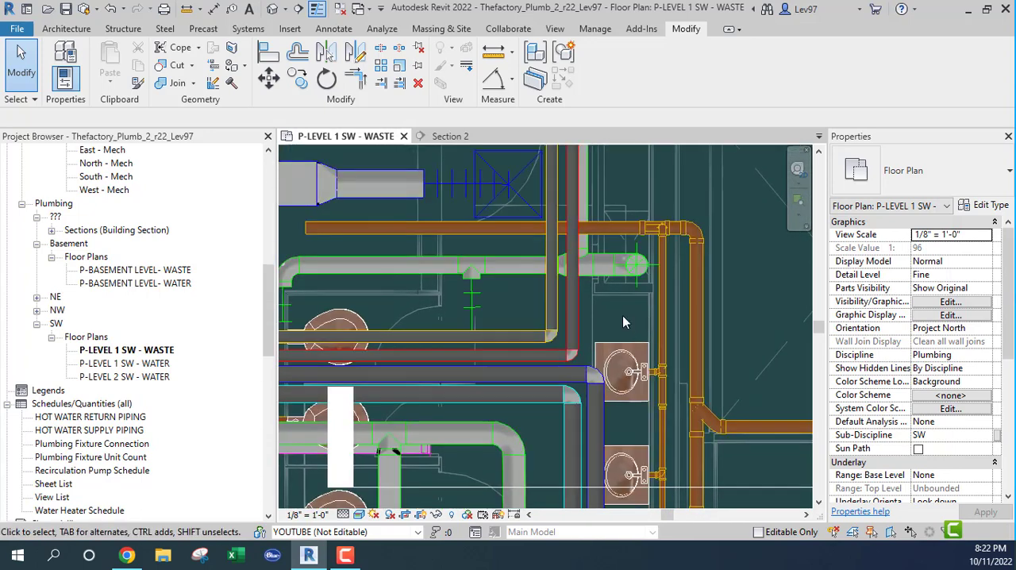
pyautogui.click(472, 228)
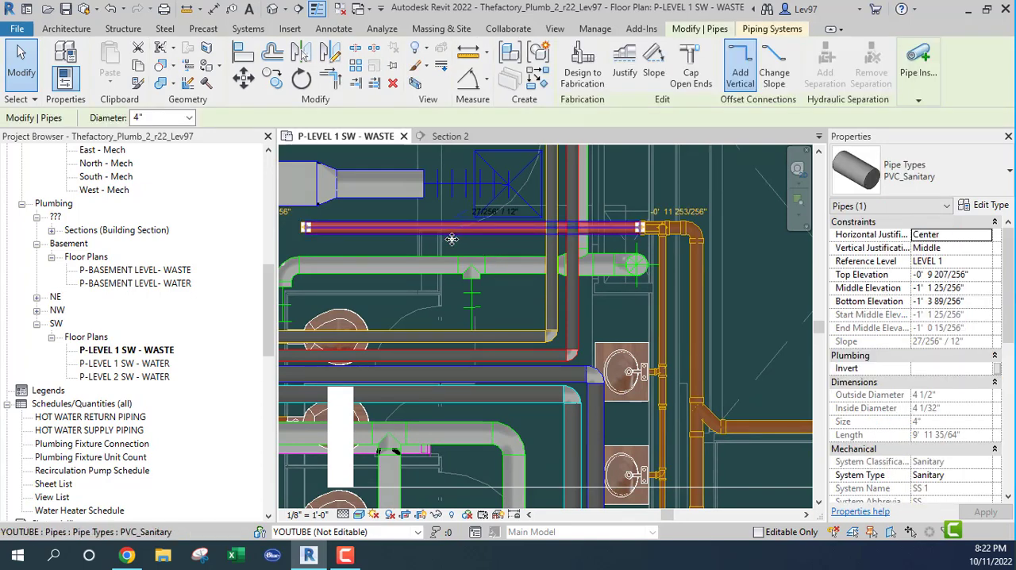
pyautogui.moveTo(451, 239); pyautogui.dragTo(450, 308)
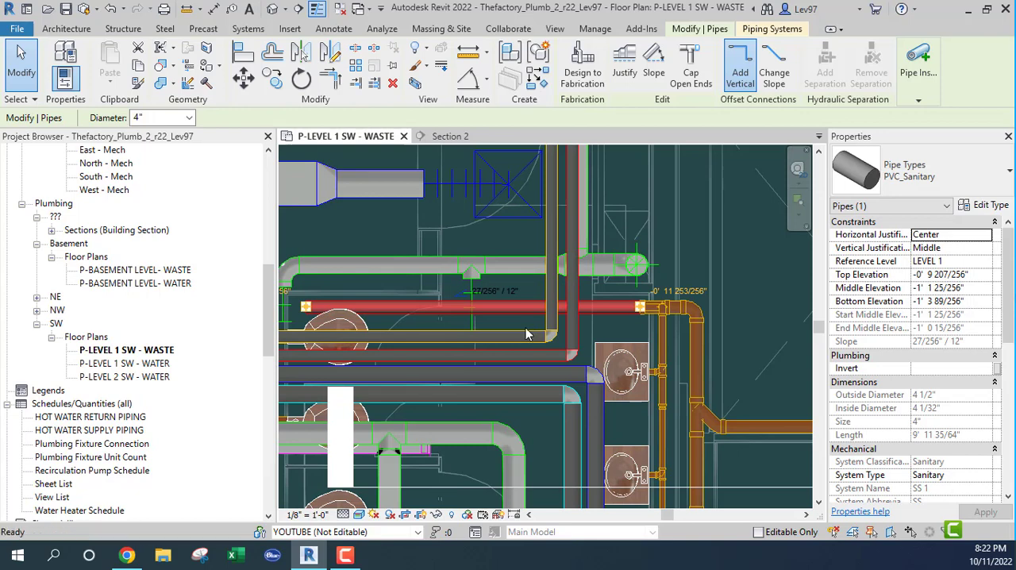
# Move the Section 2 line north in the waste plan to just below the relocated 4" branch
pyautogui.moveTo(516, 323); pyautogui.dragTo(447, 294, button='middle')
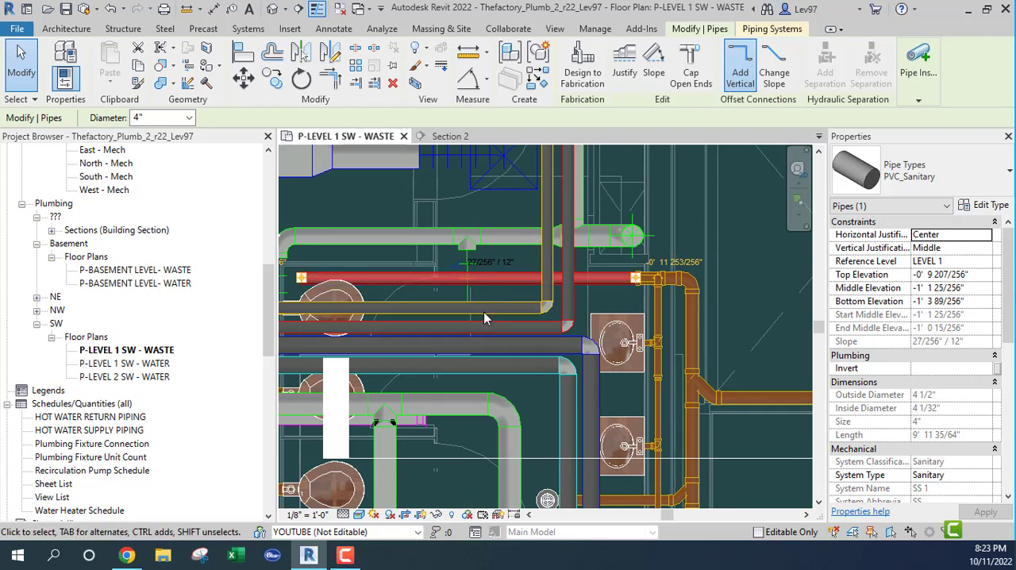
pyautogui.moveTo(482, 310); pyautogui.dragTo(659, 289, button='middle')
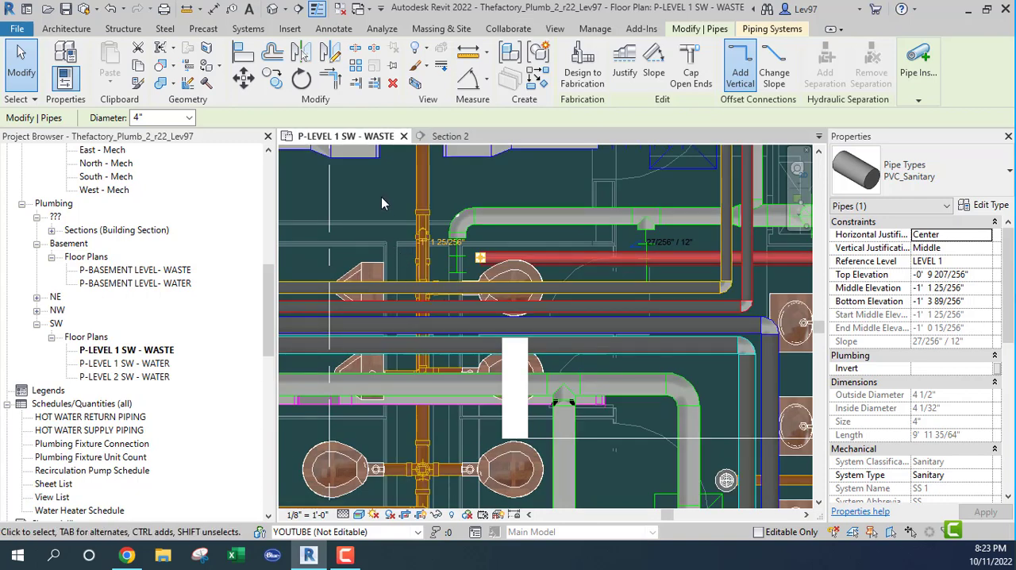
pyautogui.moveTo(454, 200); pyautogui.dragTo(418, 189, button='middle')
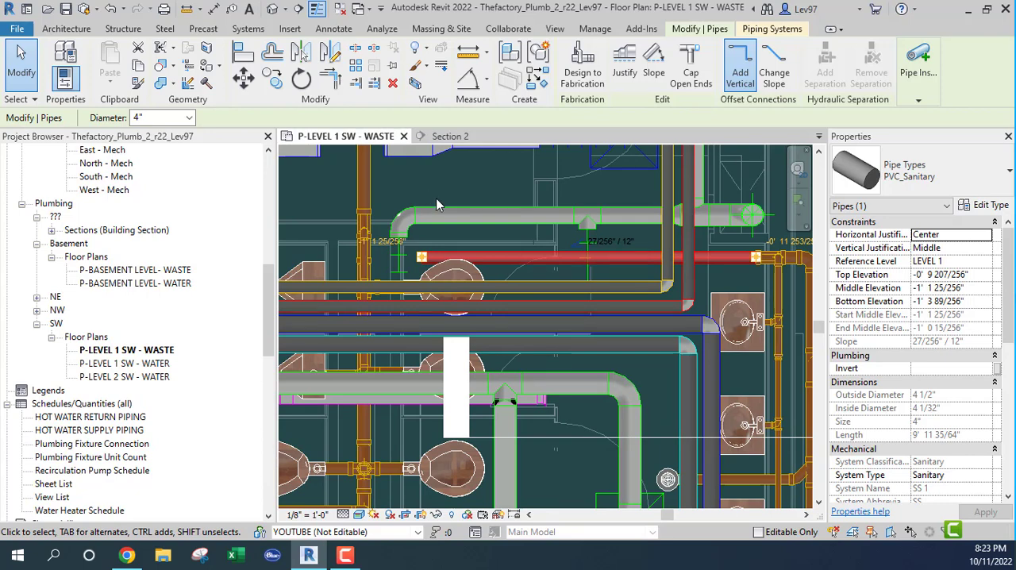
pyautogui.scroll(-2, 438, 209)
pyautogui.click(549, 380)
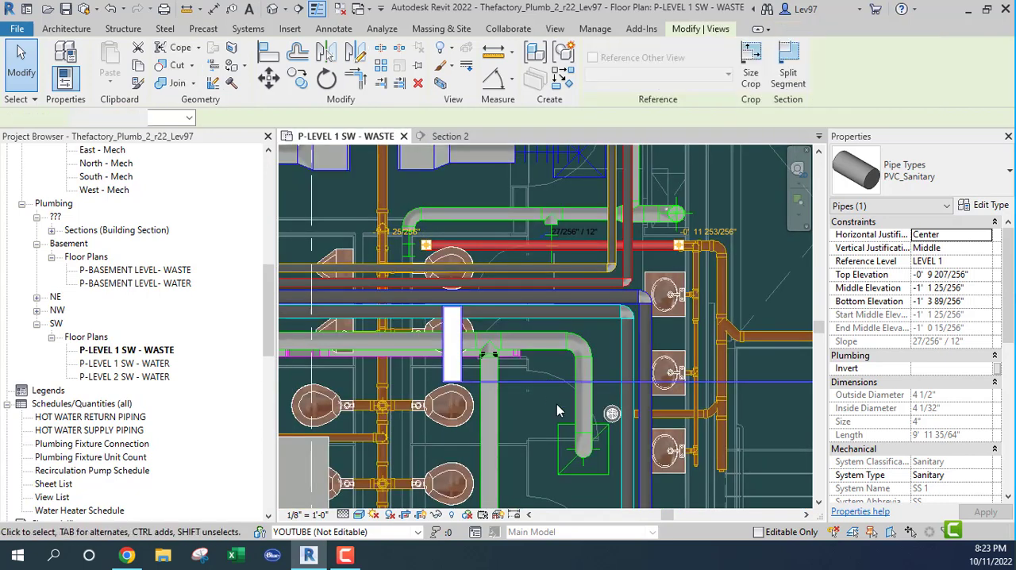
pyautogui.moveTo(608, 383); pyautogui.dragTo(456, 258)
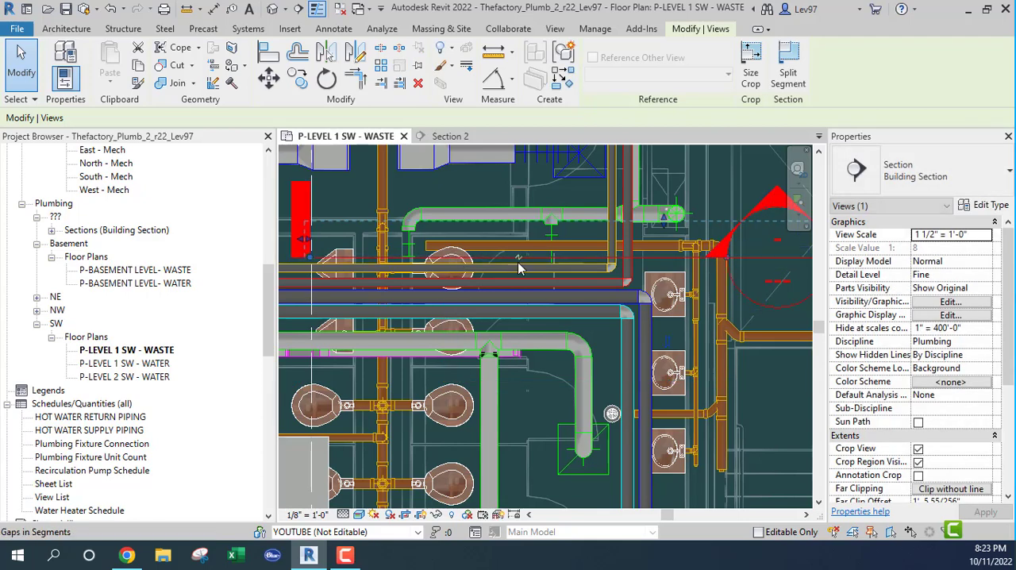
# Rotate the Section 2 line 90° about a point on it, and move it east past the two vertical pipes to cross the branch
pyautogui.scroll(5, 512, 262)
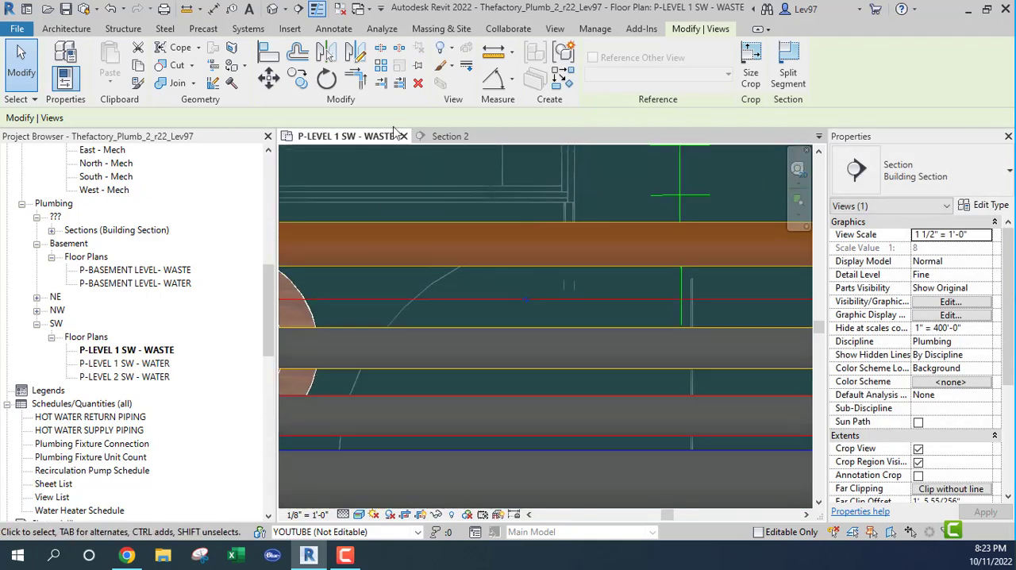
pyautogui.click(327, 79)
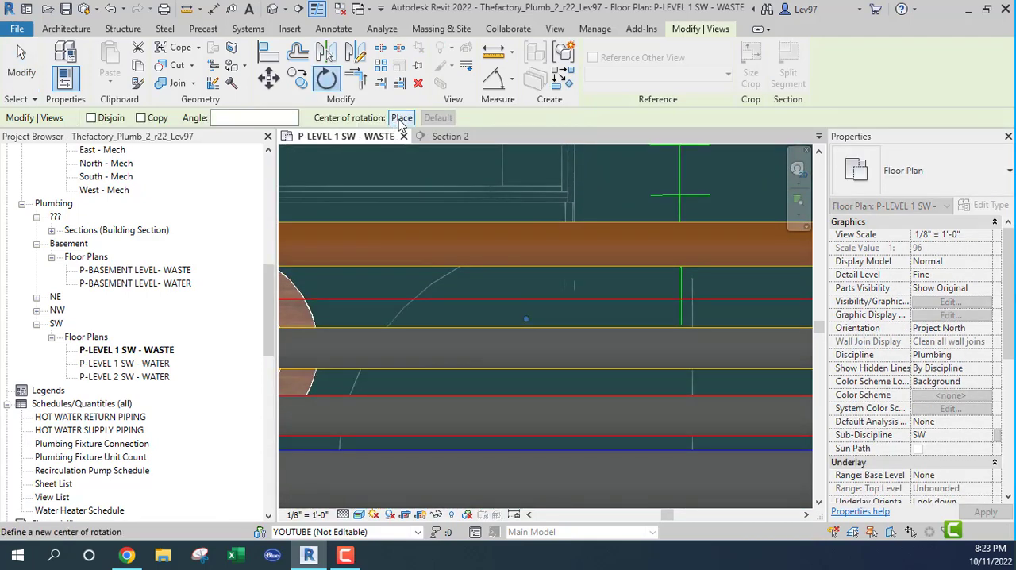
pyautogui.click(401, 118)
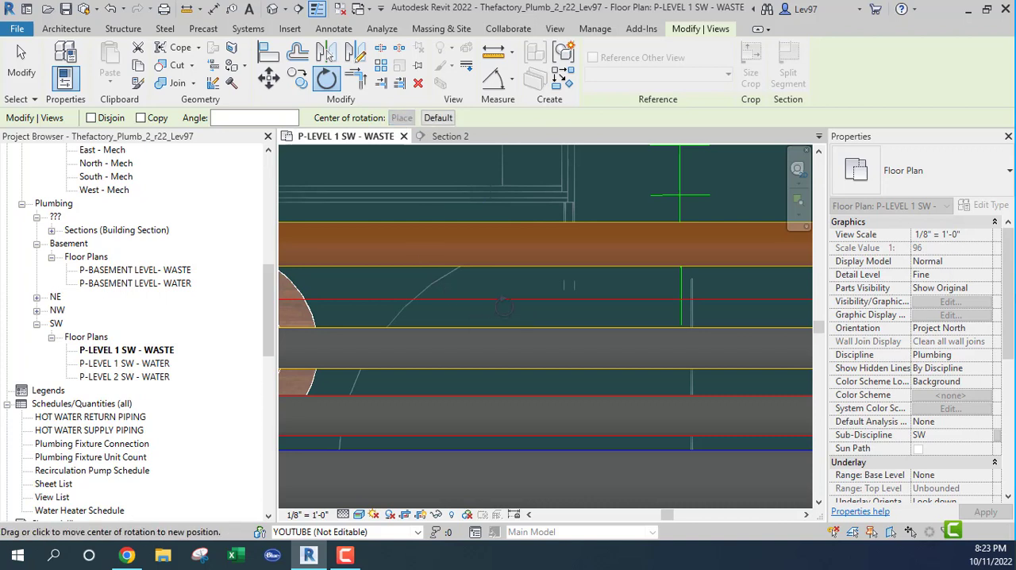
pyautogui.click(457, 299)
pyautogui.click(465, 170)
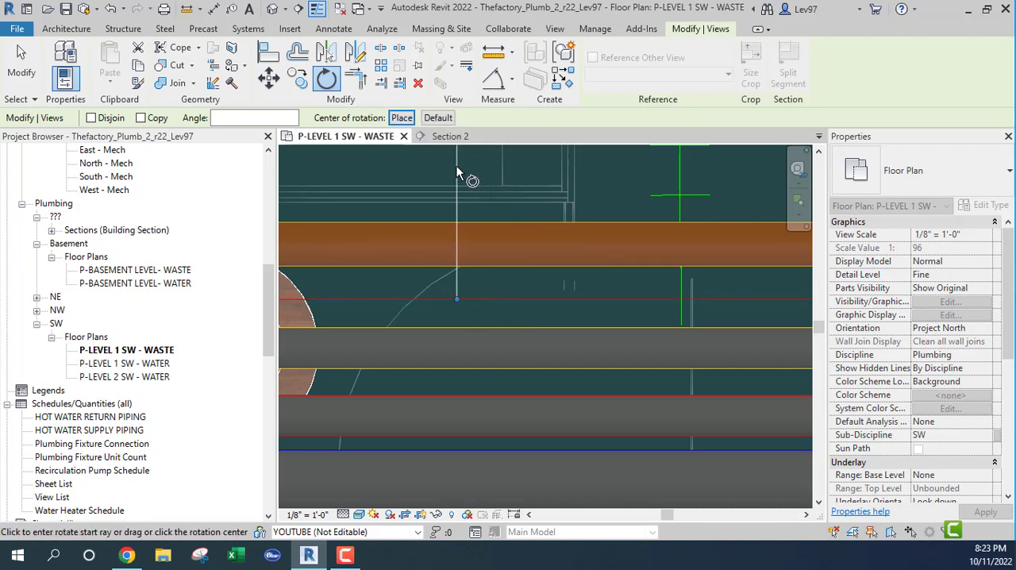
pyautogui.write('90')
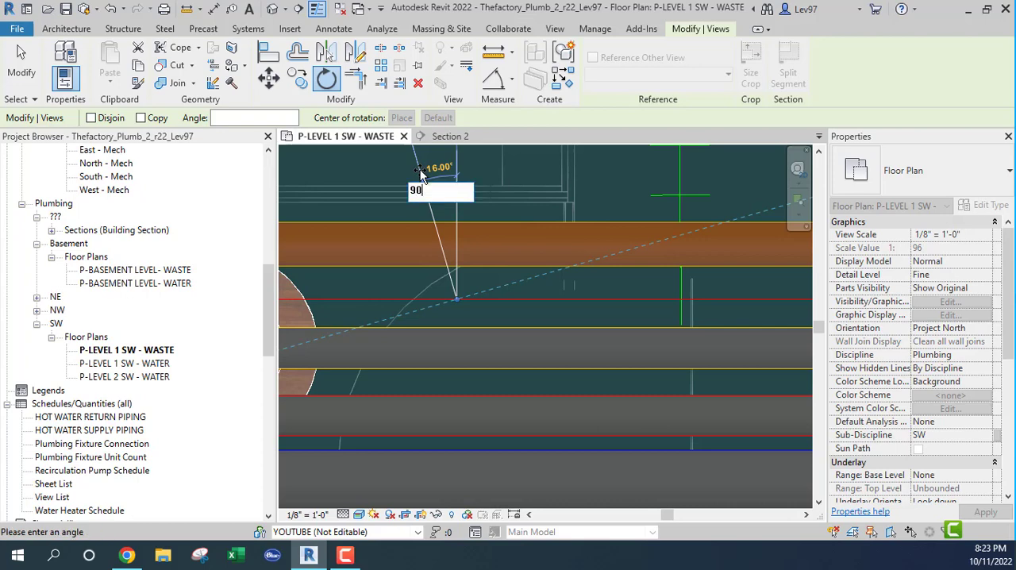
pyautogui.press('Return')
pyautogui.scroll(-3, 455, 271)
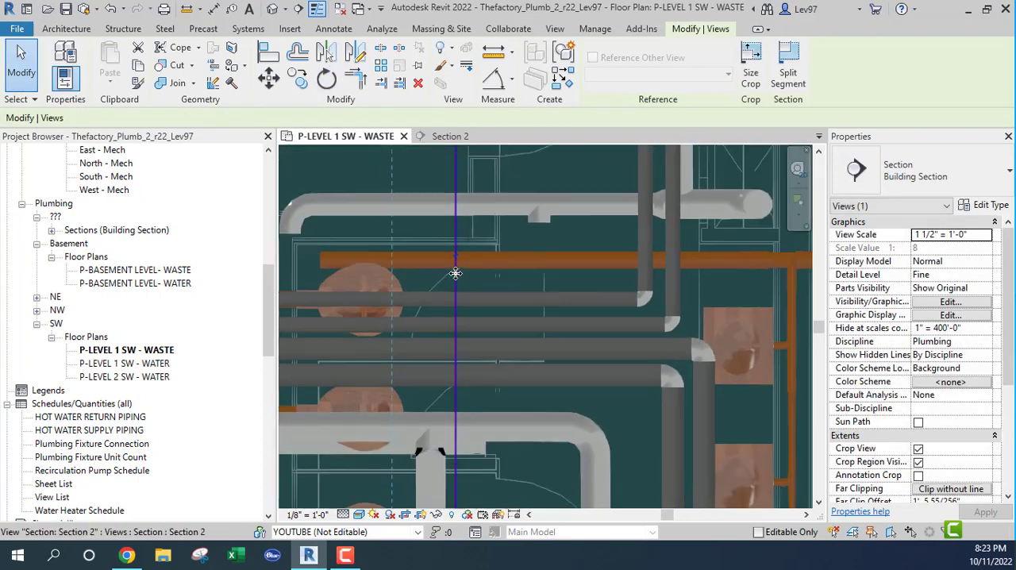
pyautogui.press('Escape')
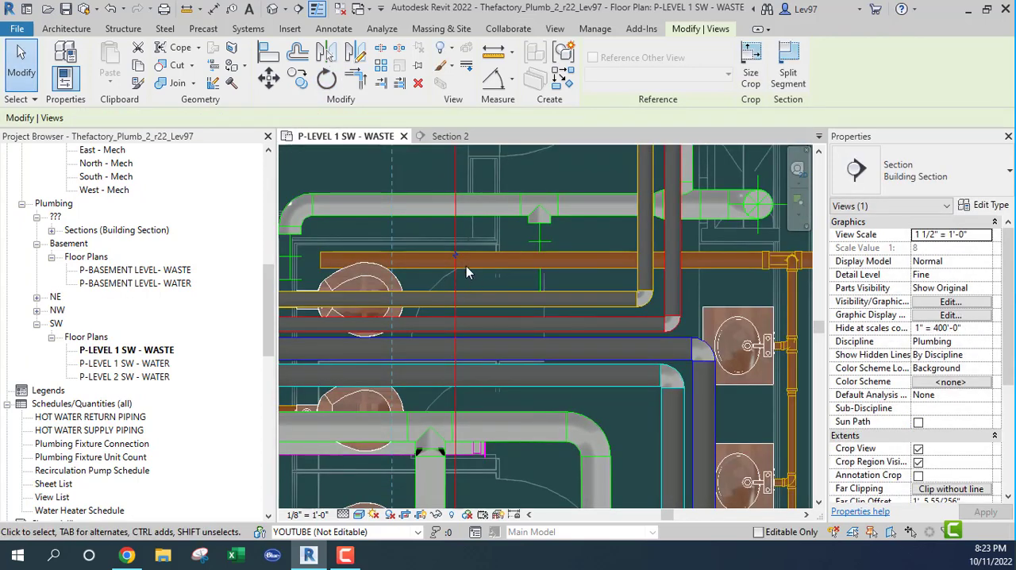
pyautogui.moveTo(457, 282); pyautogui.dragTo(664, 266)
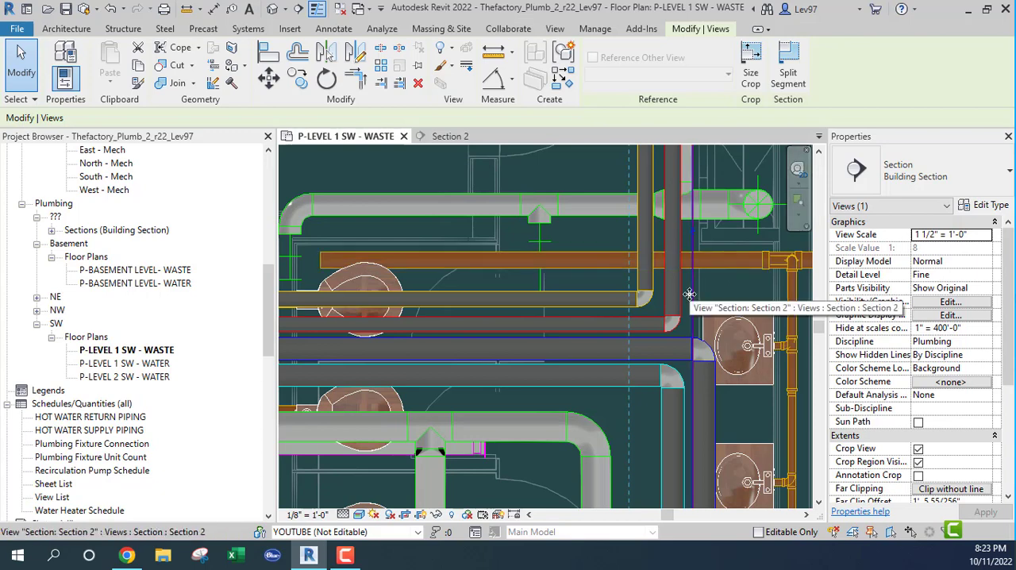
# Select the relocated 4" branch in Section 2 and compare its position between the section and the waste plan
pyautogui.click(451, 139)
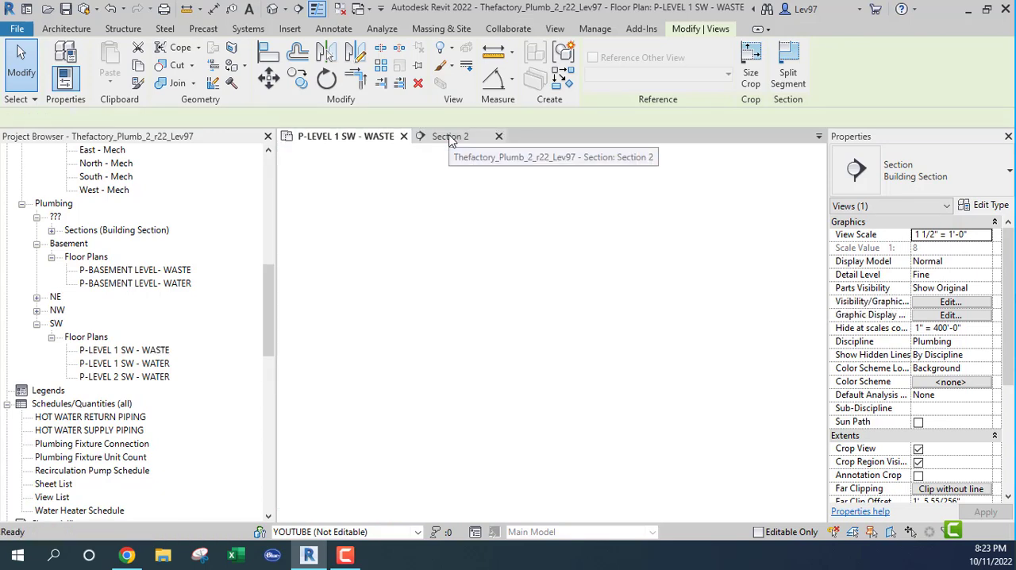
pyautogui.scroll(-3, 512, 270)
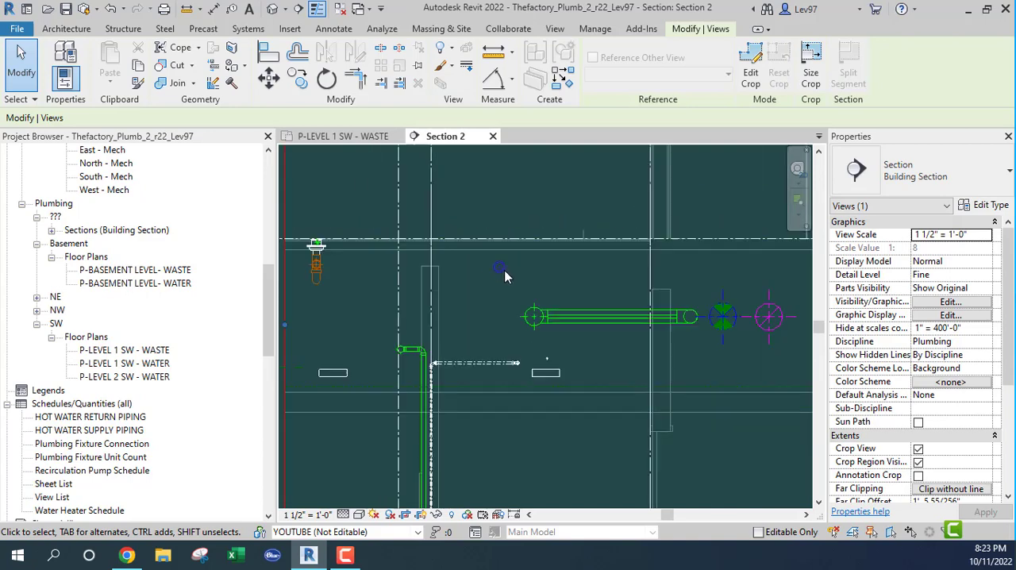
pyautogui.click(501, 274)
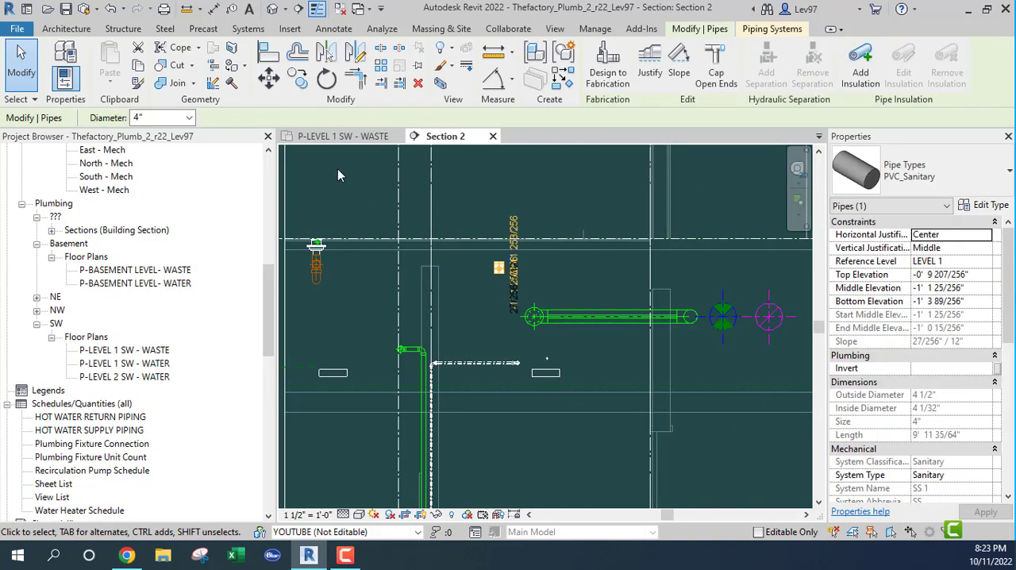
pyautogui.click(323, 138)
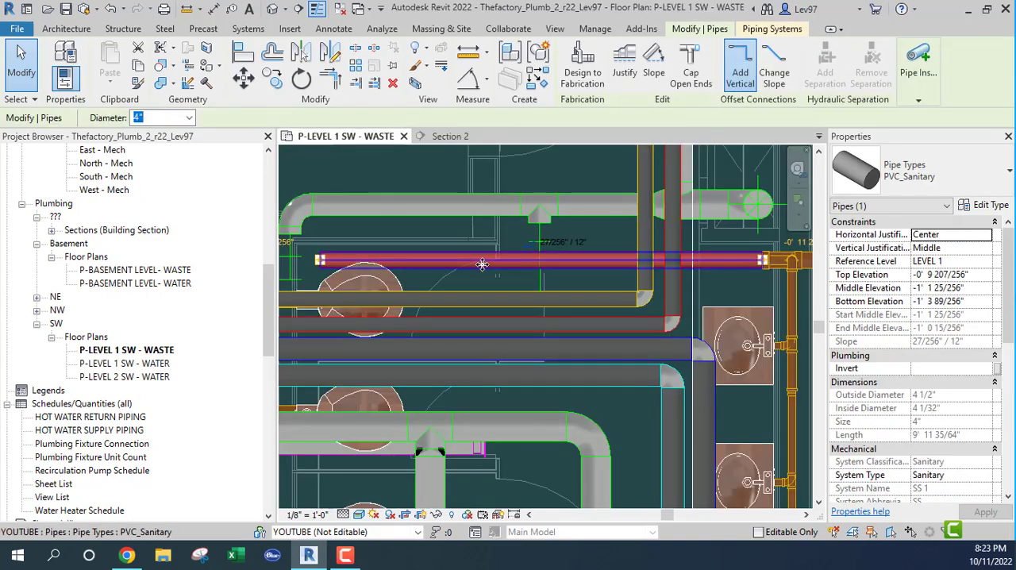
pyautogui.click(439, 138)
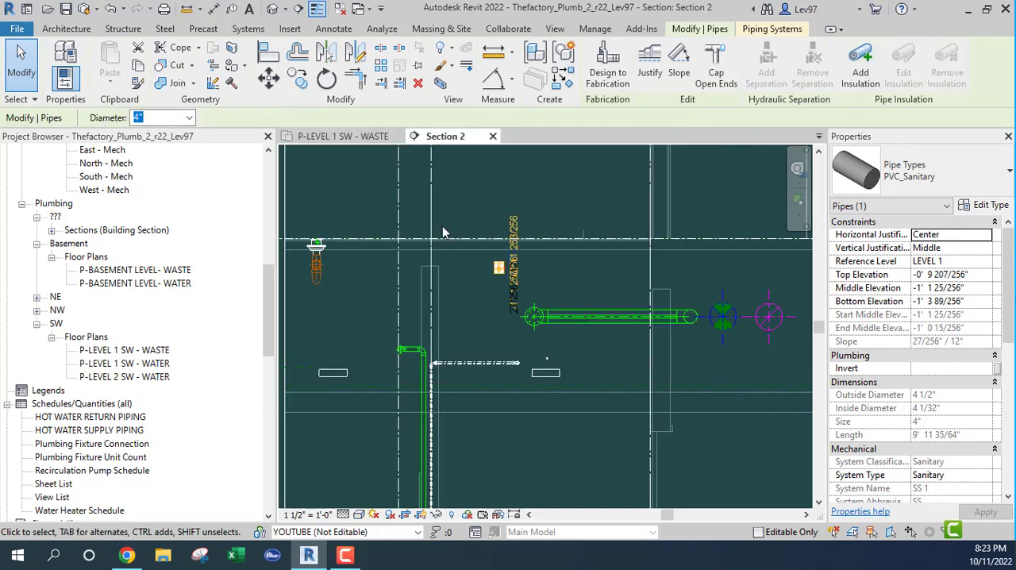
pyautogui.click(328, 138)
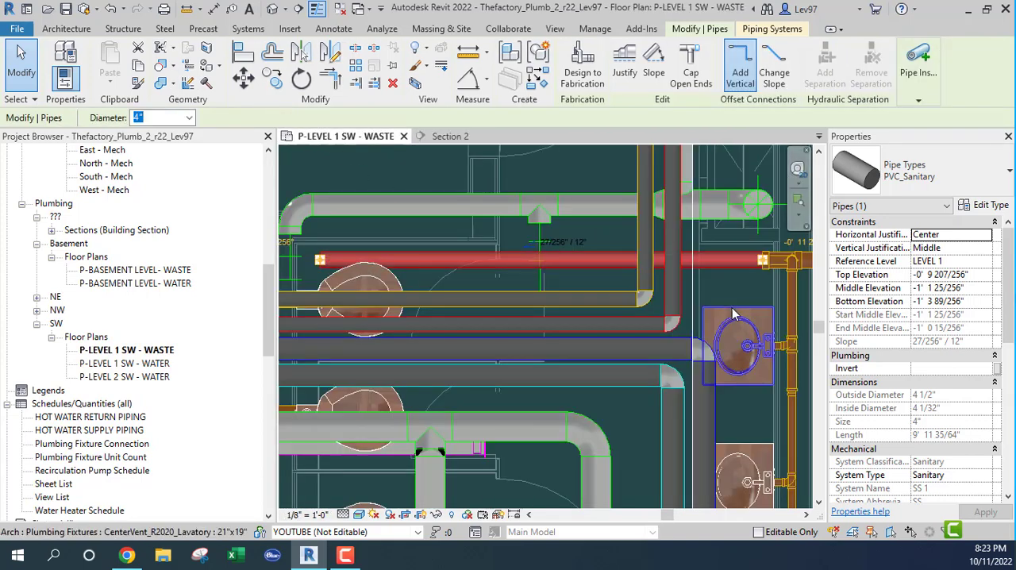
# Extend the Section 2 view depth west in plan, up to the near side of the vertical waste main
pyautogui.click(693, 328)
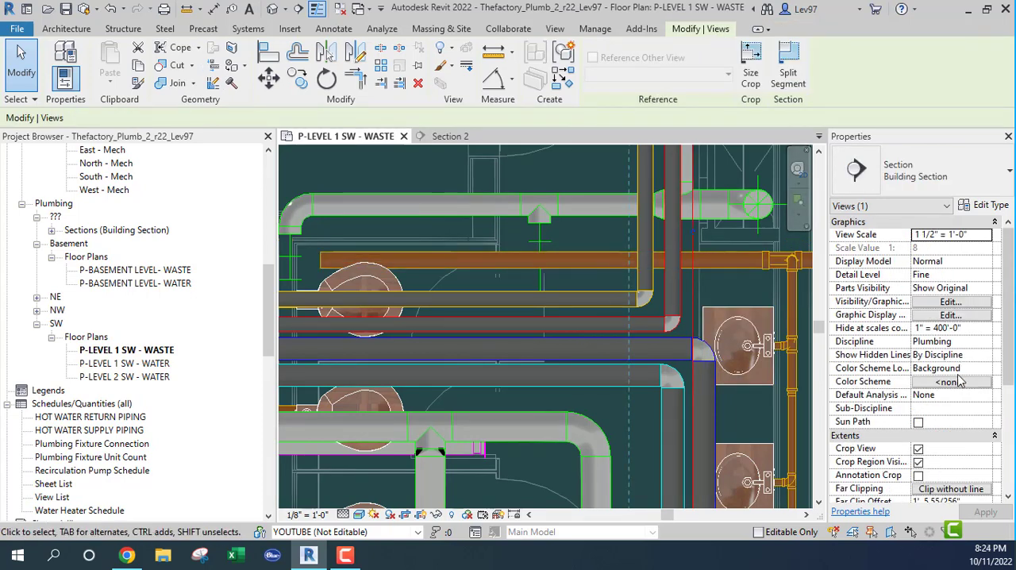
pyautogui.scroll(-5, 960, 382)
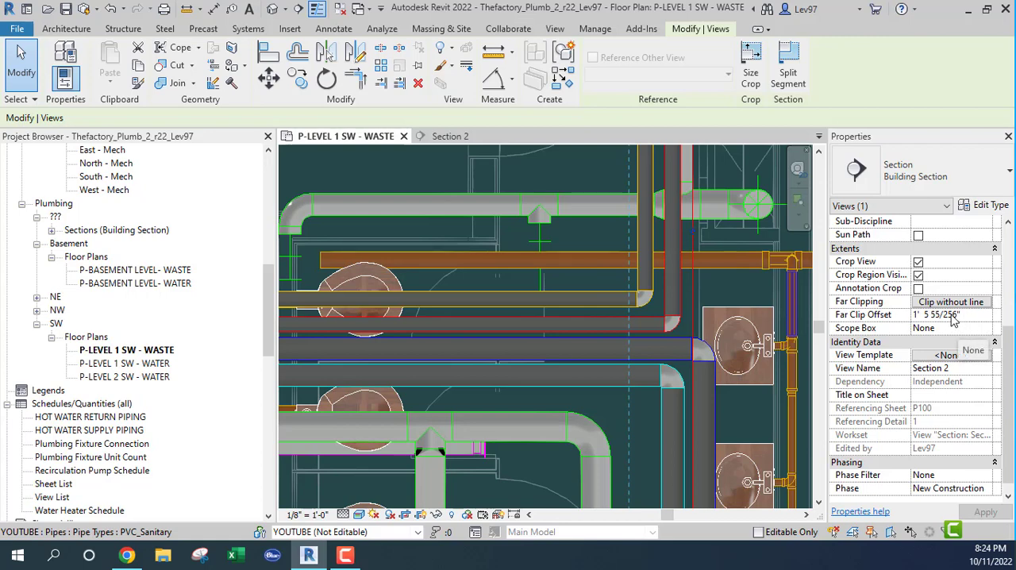
pyautogui.scroll(-2, 592, 214)
pyautogui.moveTo(612, 365); pyautogui.dragTo(612, 494, button='middle')
pyautogui.moveTo(608, 336)
pyautogui.mouseDown(button='middle')
pyautogui.moveTo(608, 499)
pyautogui.moveTo(627, 283)
pyautogui.mouseUp(button='middle')
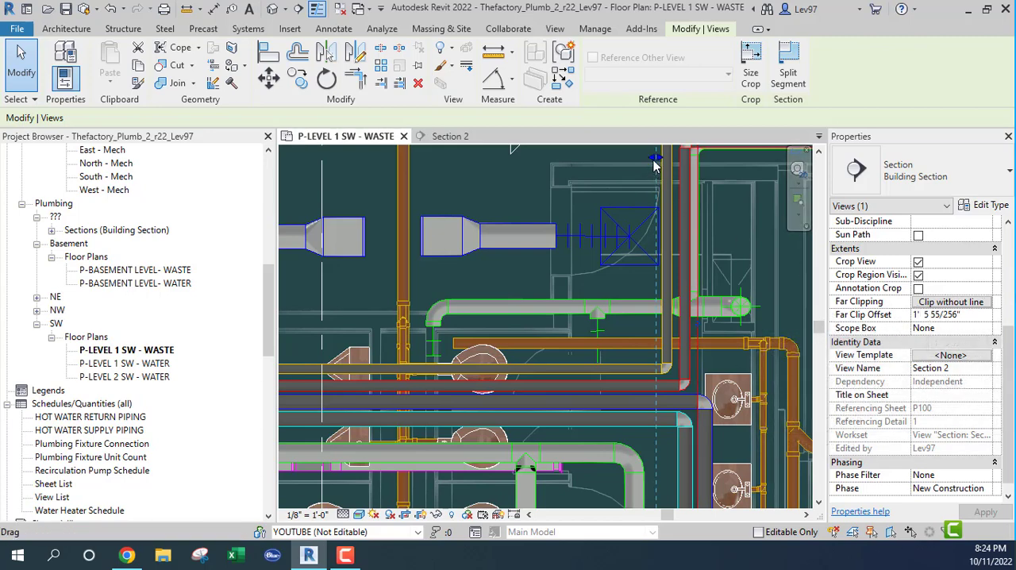
pyautogui.moveTo(654, 158); pyautogui.dragTo(521, 182)
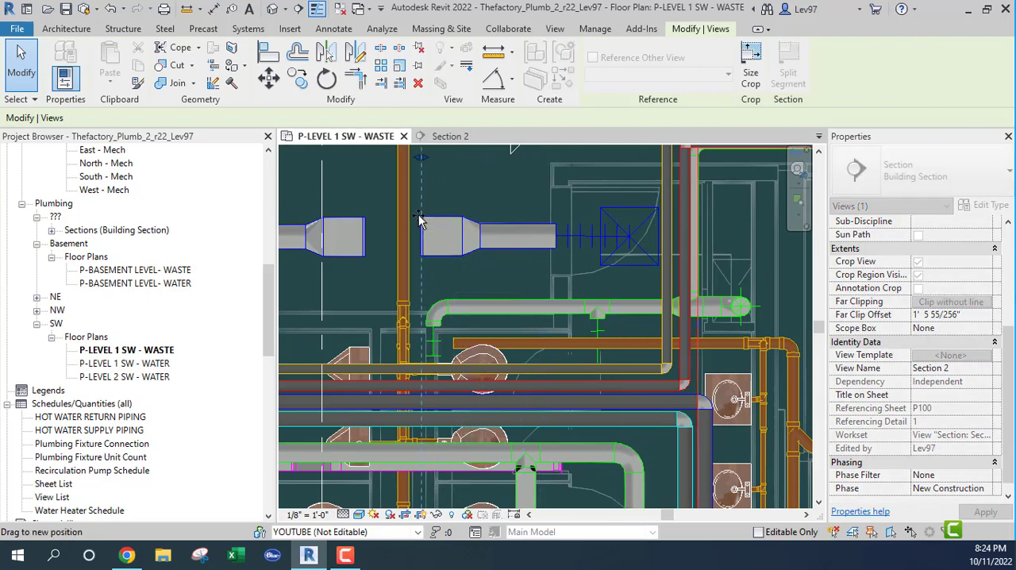
# Finish extending the Section 2 view depth to the near side of the vertical waste main, and examine the 4" branch in Section 2
pyautogui.moveTo(419, 221); pyautogui.dragTo(420, 221)
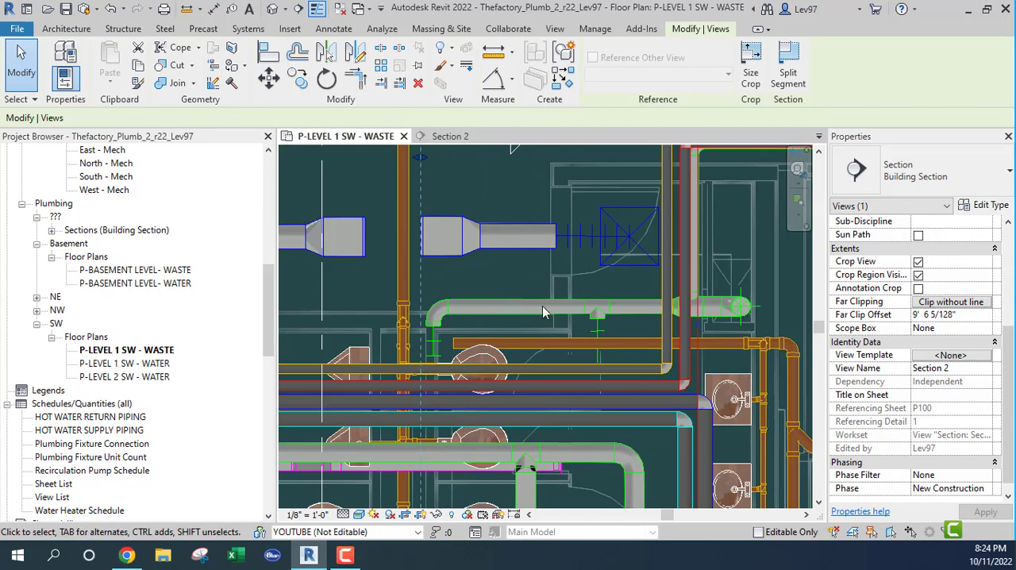
pyautogui.click(451, 139)
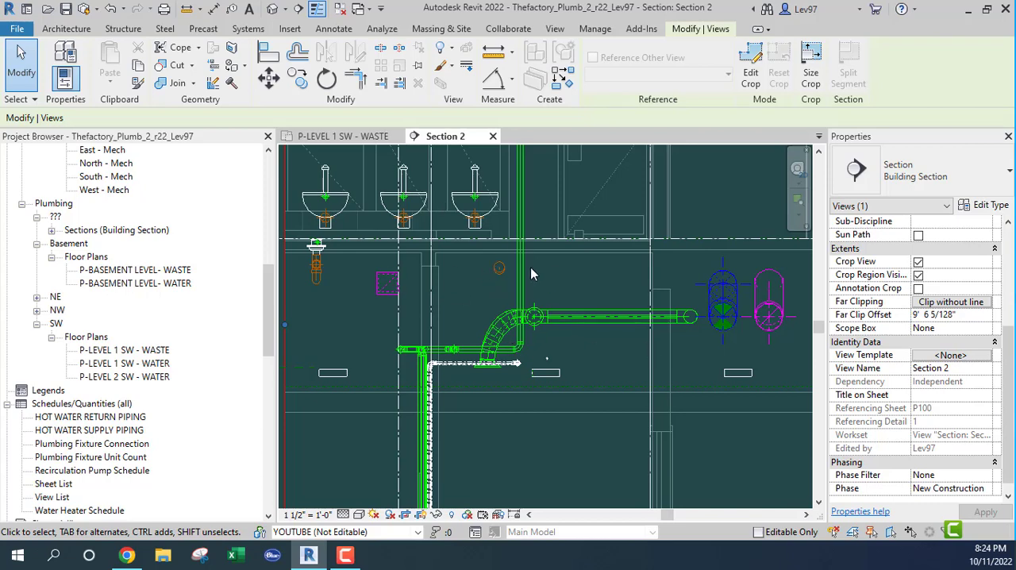
pyautogui.scroll(2, 501, 302)
pyautogui.scroll(1, 501, 301)
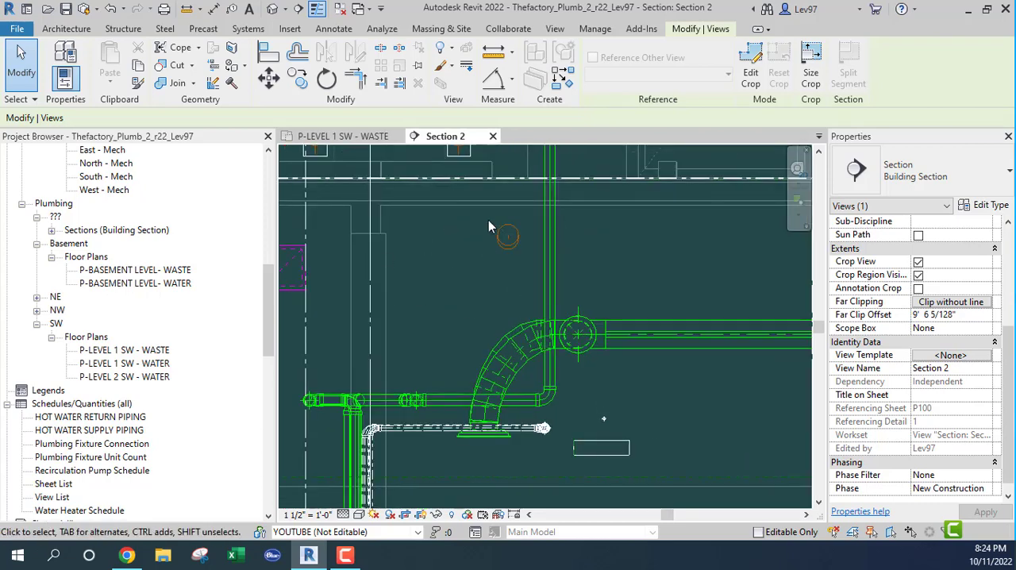
# Hide the linked mechanical model Thefactory_Mech_r22.rvt in the P-LEVEL 1 SW - WASTE plan
pyautogui.click(349, 137)
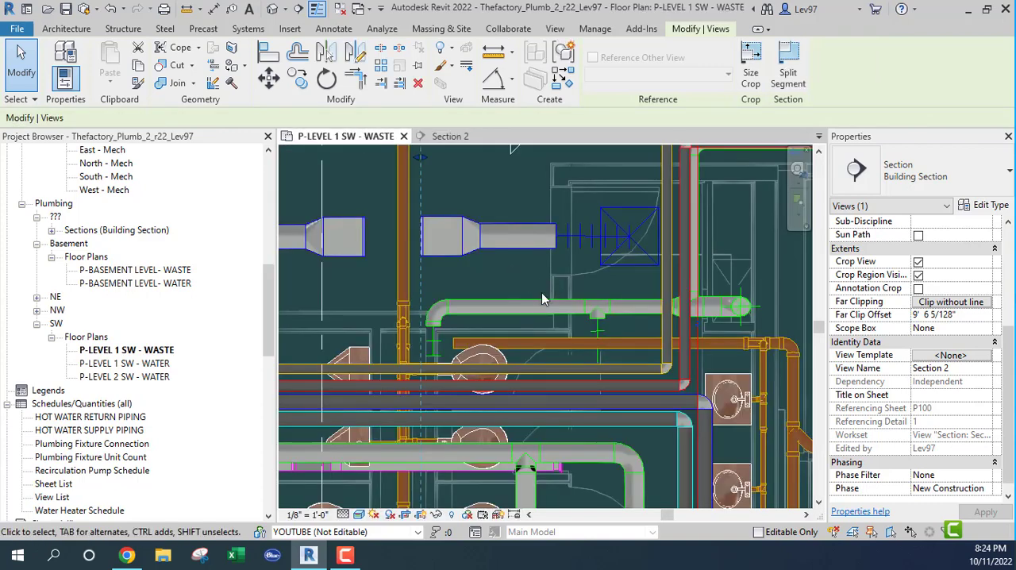
pyautogui.moveTo(530, 286); pyautogui.dragTo(602, 243, button='middle')
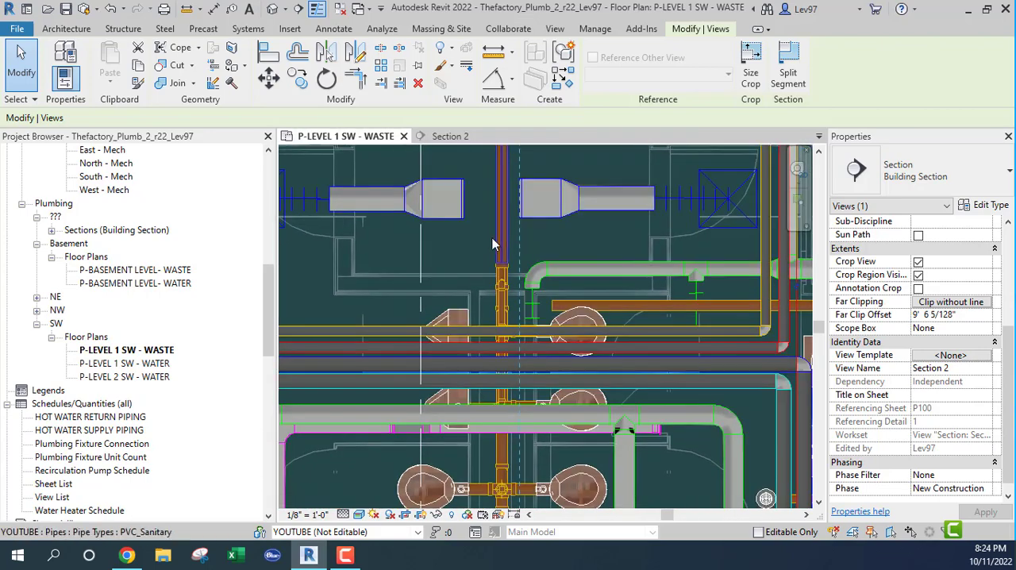
pyautogui.press('v')
pyautogui.press('v')
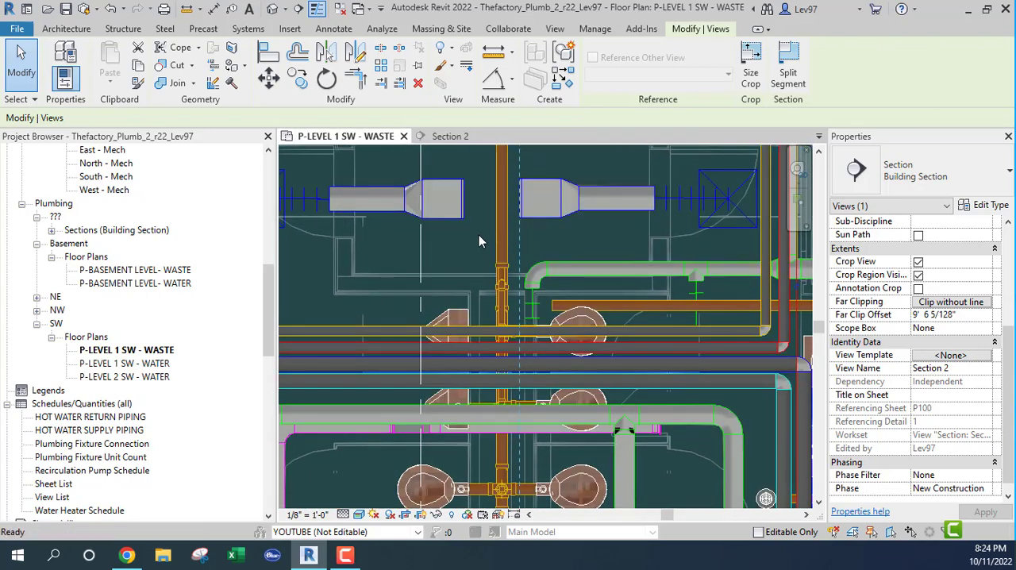
pyautogui.click(579, 105)
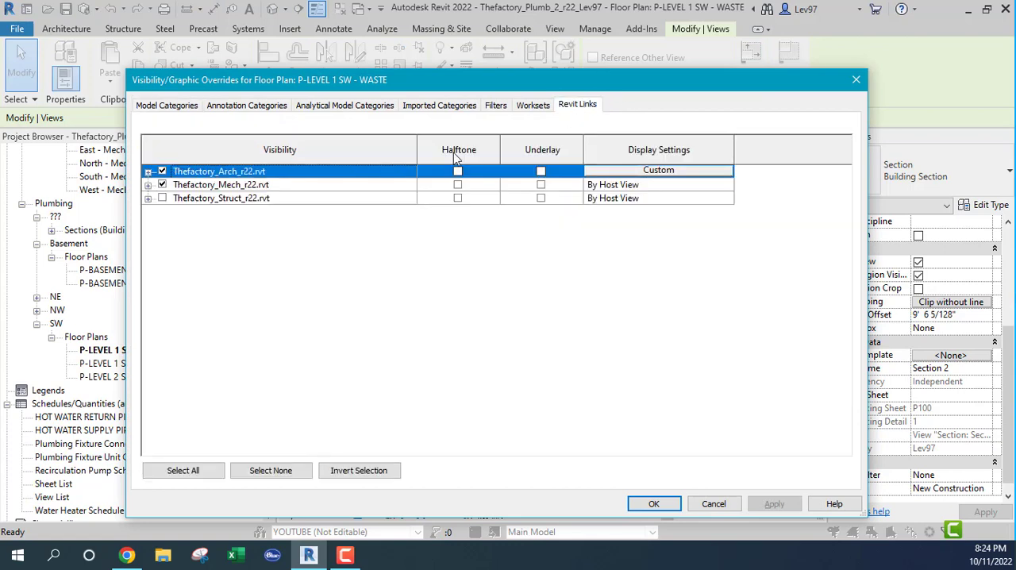
pyautogui.click(163, 185)
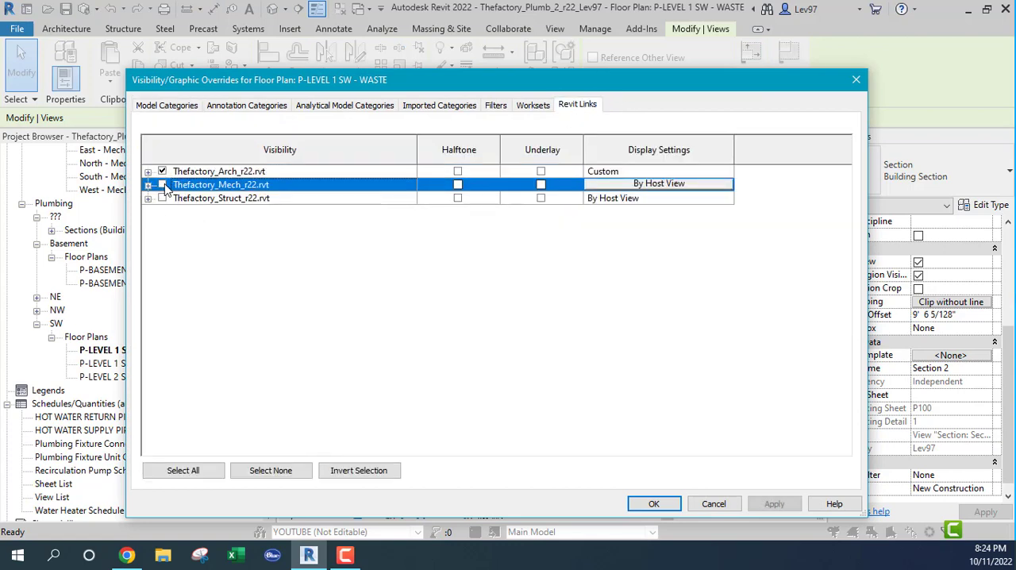
pyautogui.click(663, 503)
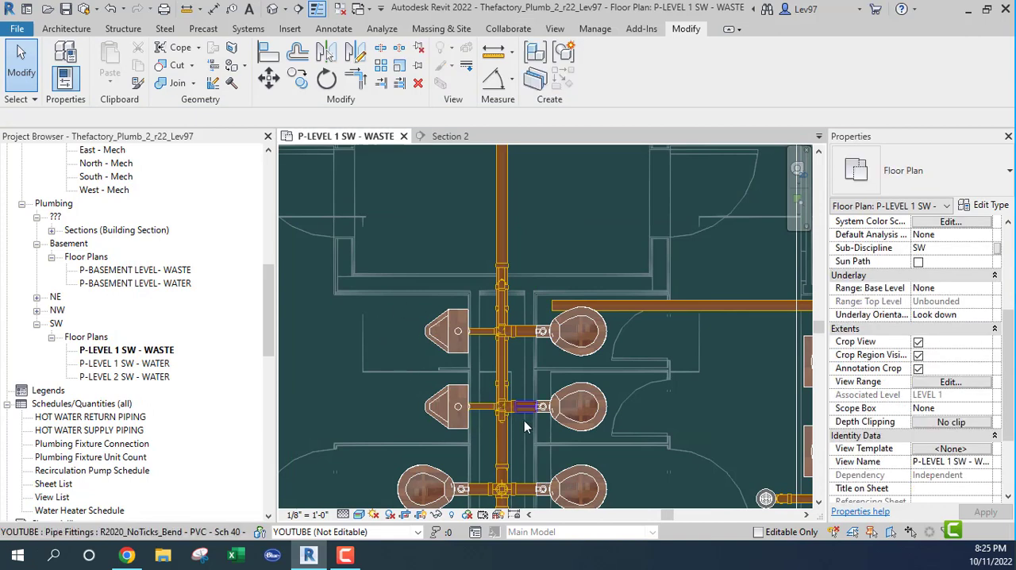
# Inspect the 2" waste pipe of the upper urinal and the 2" pipe it joins along the main in plan
pyautogui.scroll(5, 531, 390)
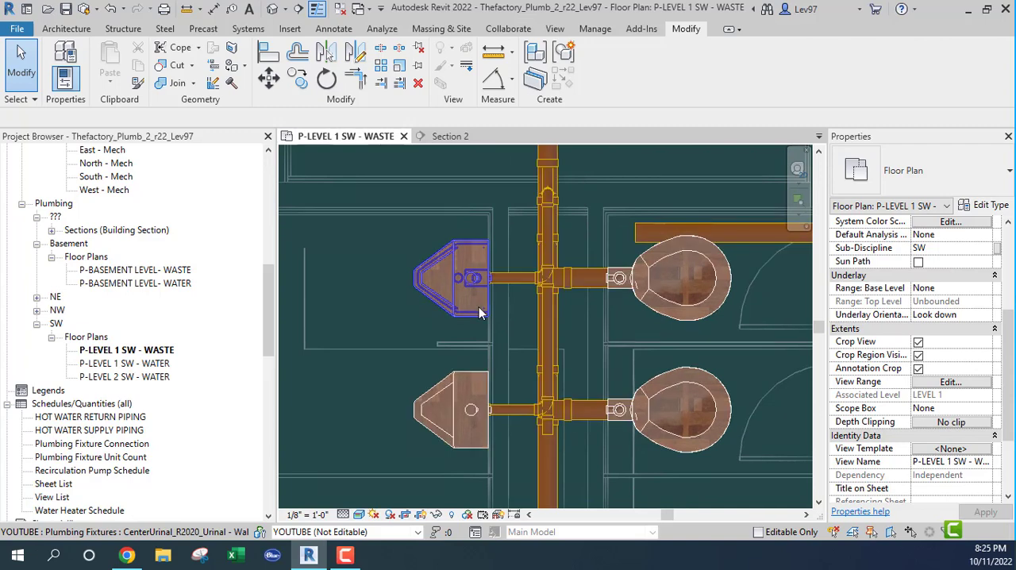
pyautogui.click(536, 328)
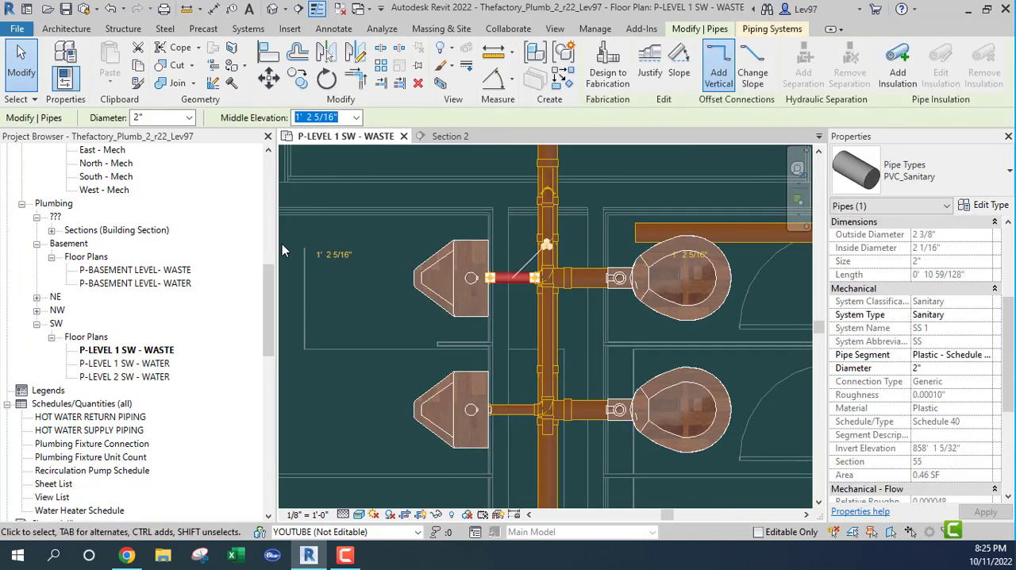
pyautogui.moveTo(265, 286); pyautogui.dragTo(267, 209)
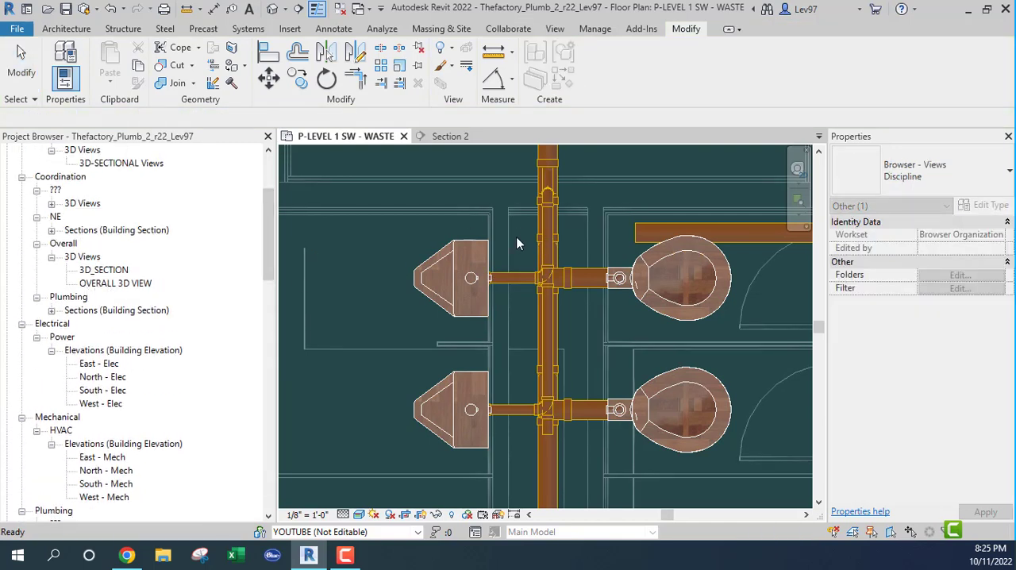
pyautogui.click(507, 280)
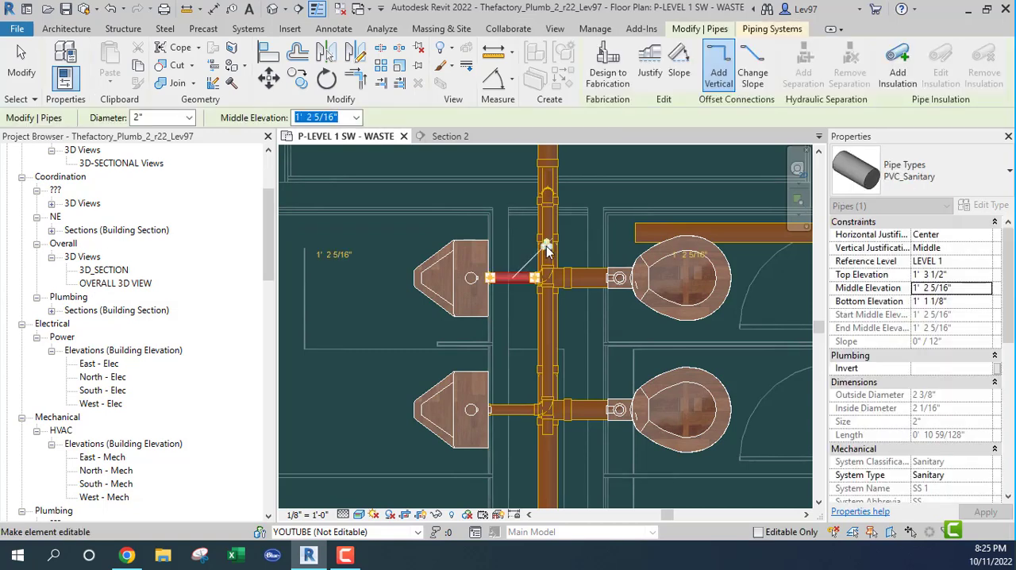
pyautogui.click(446, 335)
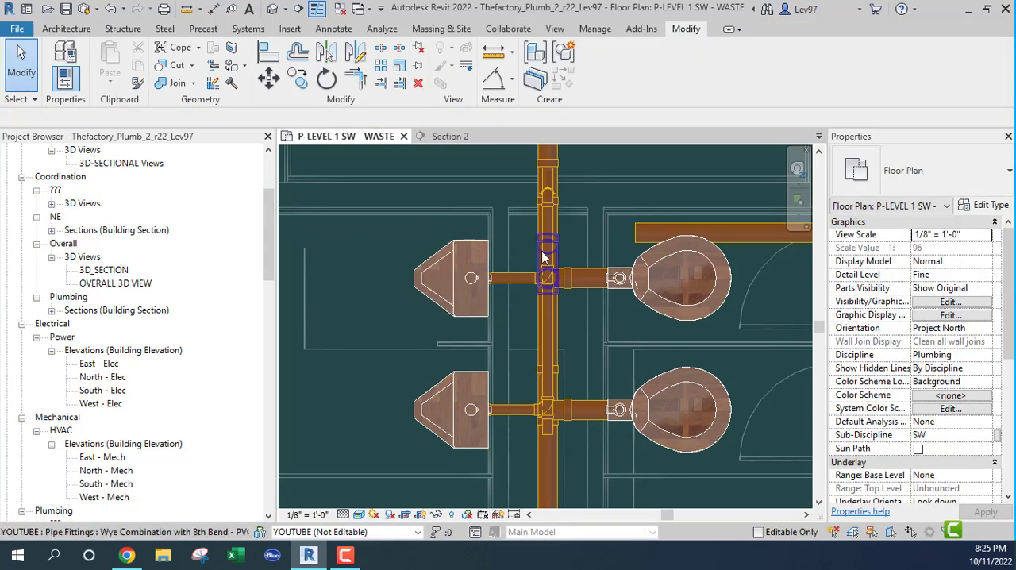
pyautogui.click(548, 253)
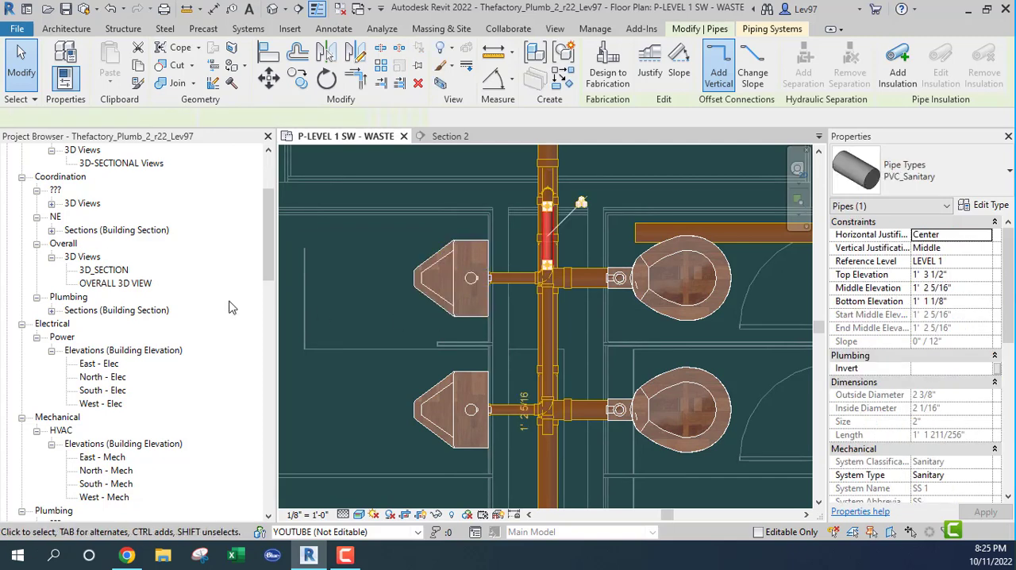
# Open the OVERALL 3D VIEW and orient it from a front view to a corner view
pyautogui.click(111, 286)
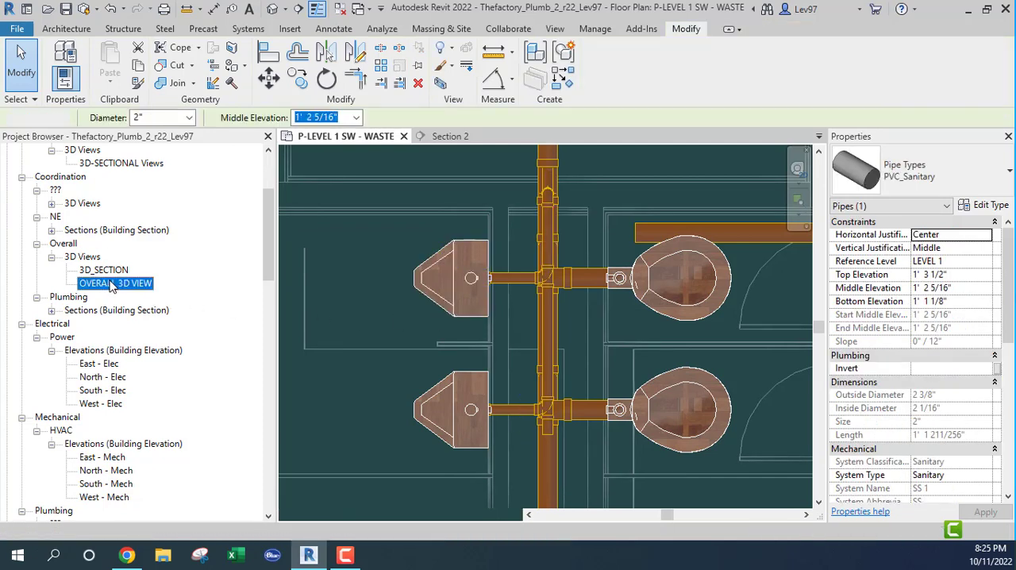
pyautogui.doubleClick(111, 284)
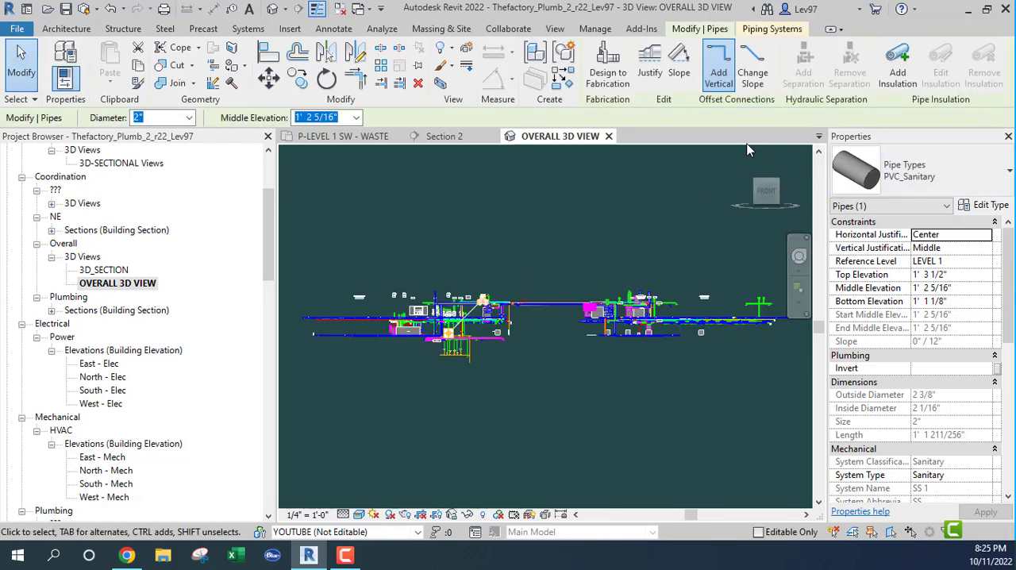
pyautogui.click(744, 163)
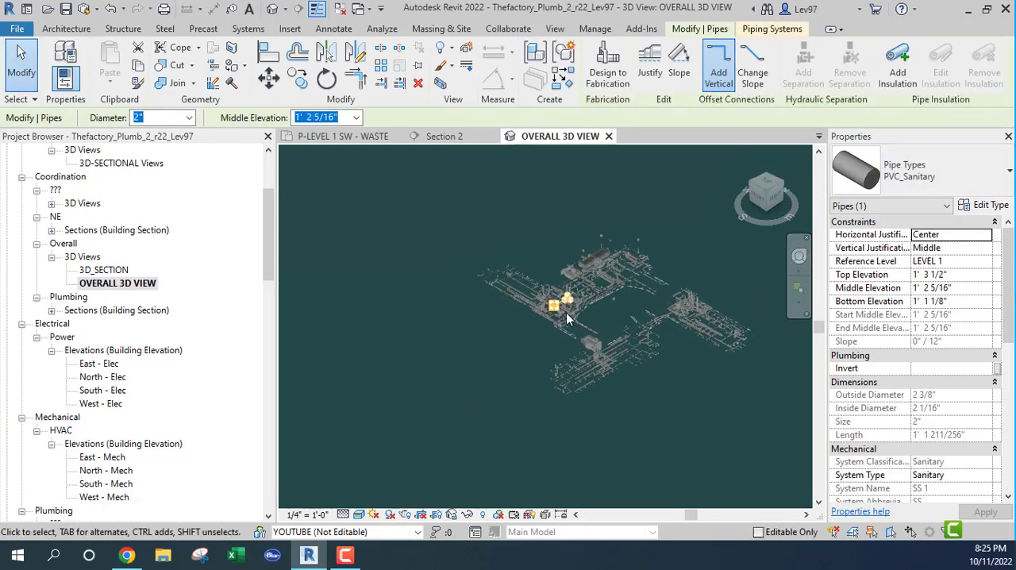
# In the overall 3D view, hide the linked Thefactory_Mech_r22.rvt model and show the linked Thefactory_Arch_r22.rvt model
pyautogui.scroll(4, 567, 320)
pyautogui.press('v')
pyautogui.press('v')
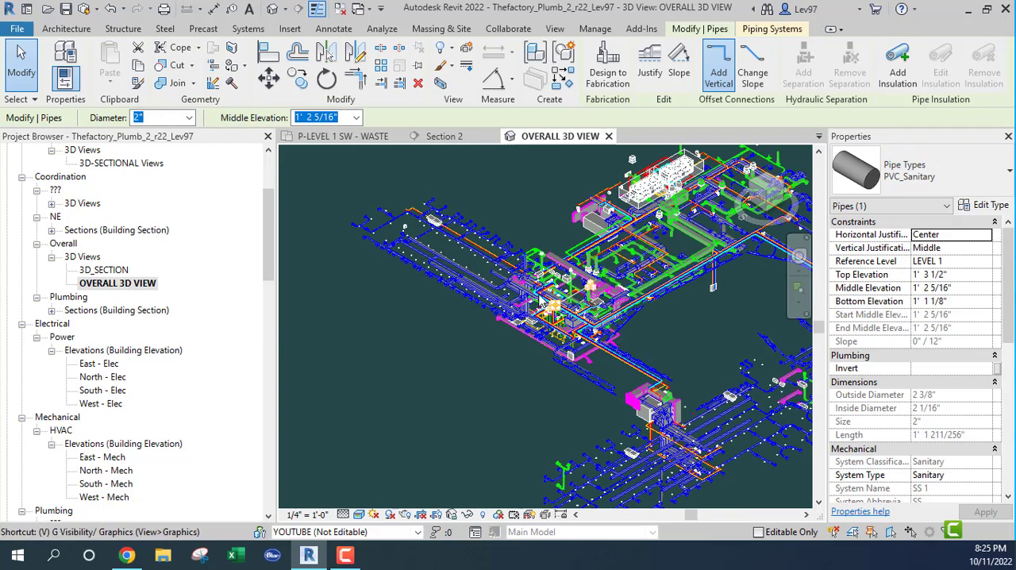
pyautogui.click(575, 105)
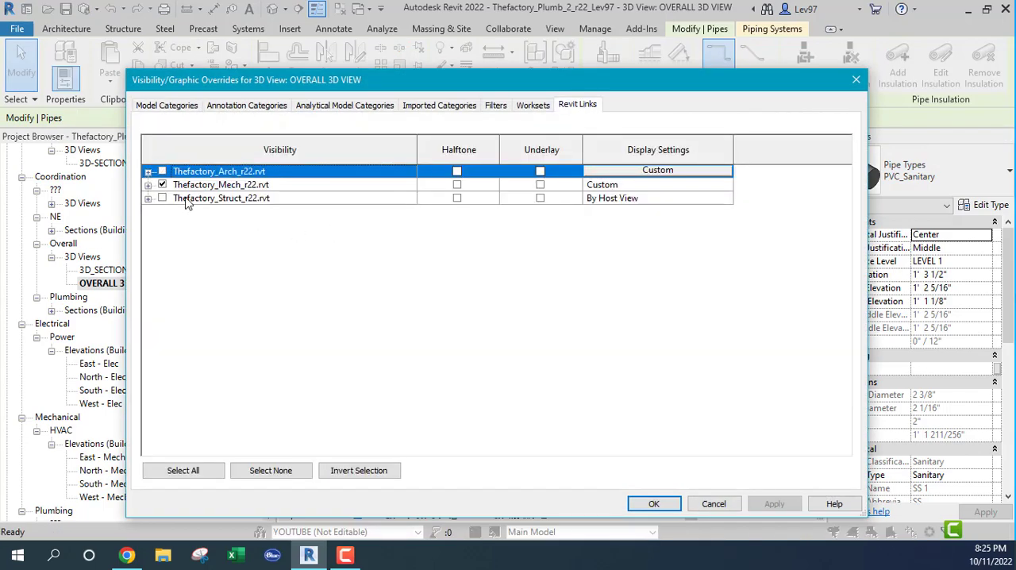
pyautogui.click(162, 184)
pyautogui.click(162, 171)
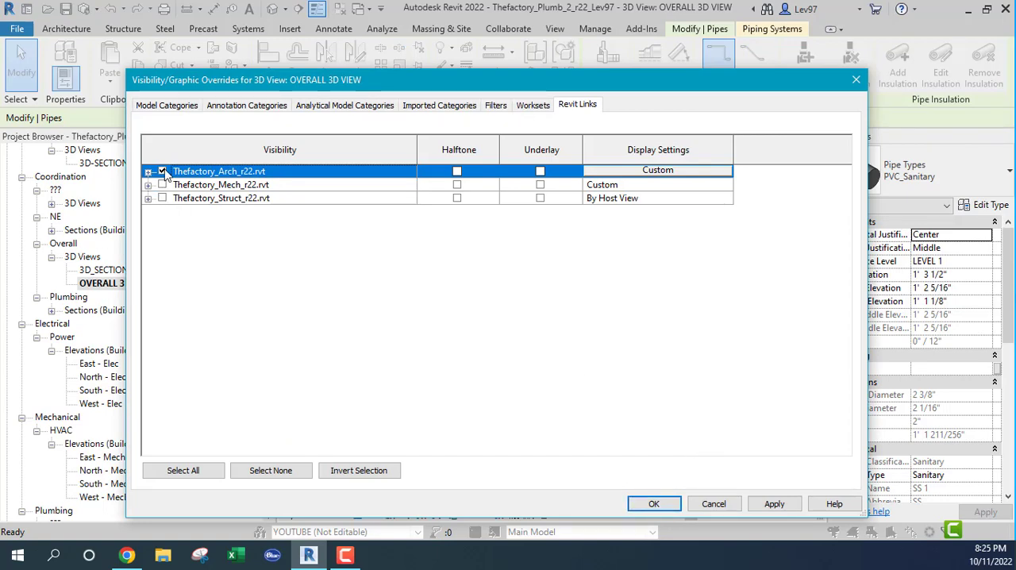
pyautogui.click(667, 505)
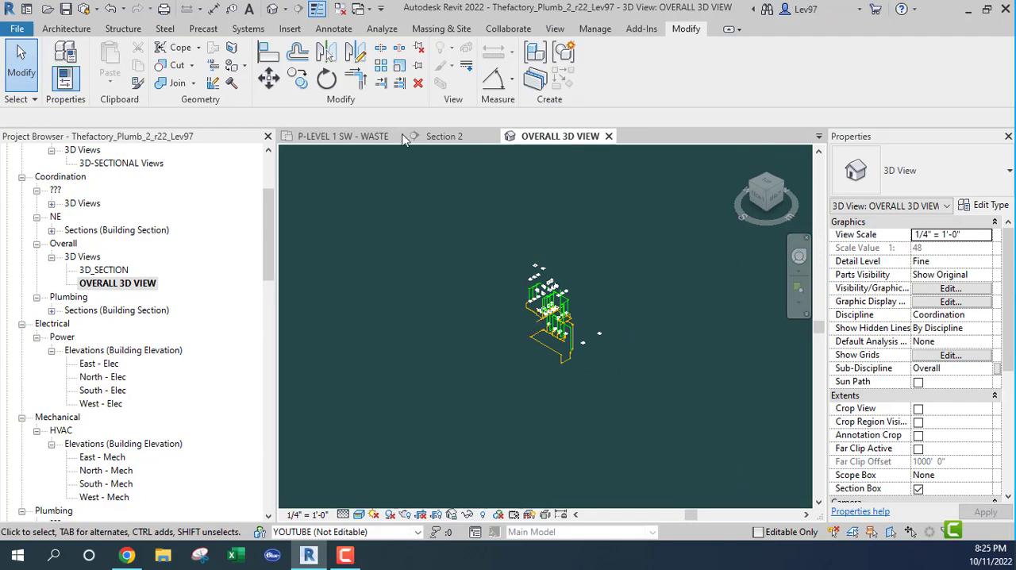
# Select the upper urinal's 2" waste pipe in the waste plan and locate it in the overall 3D view
pyautogui.click(371, 138)
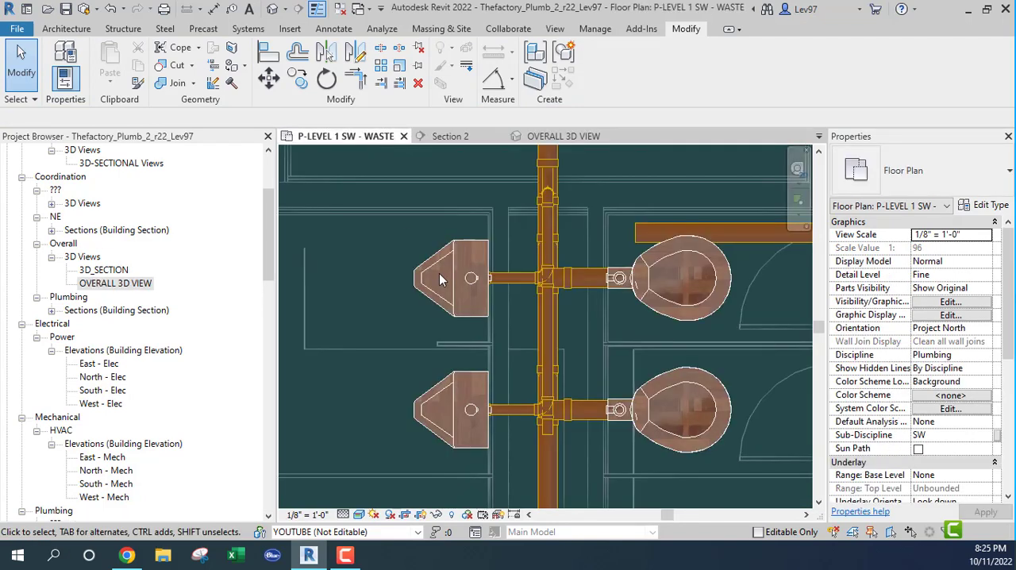
pyautogui.click(521, 279)
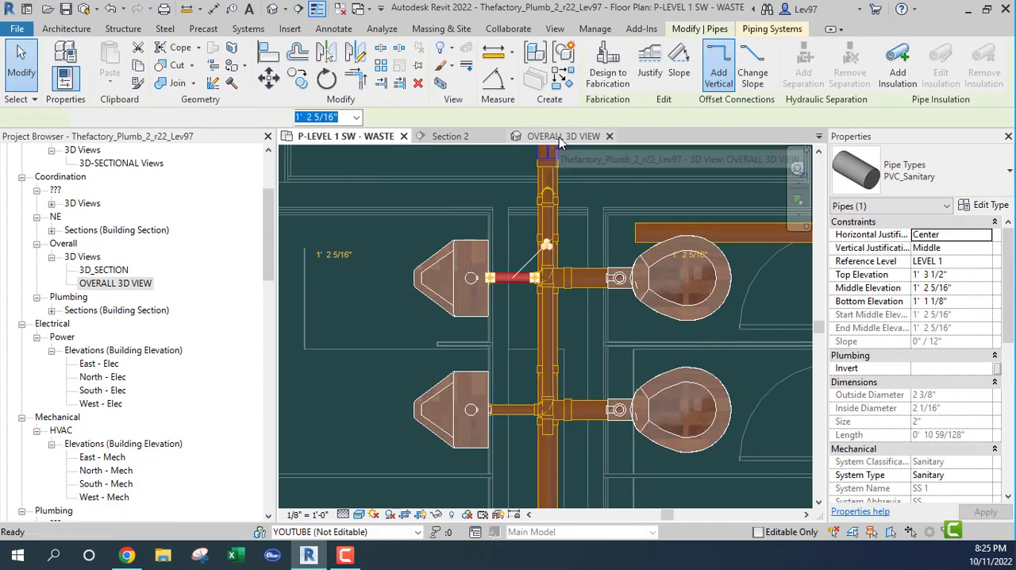
pyautogui.click(559, 136)
pyautogui.scroll(5, 554, 249)
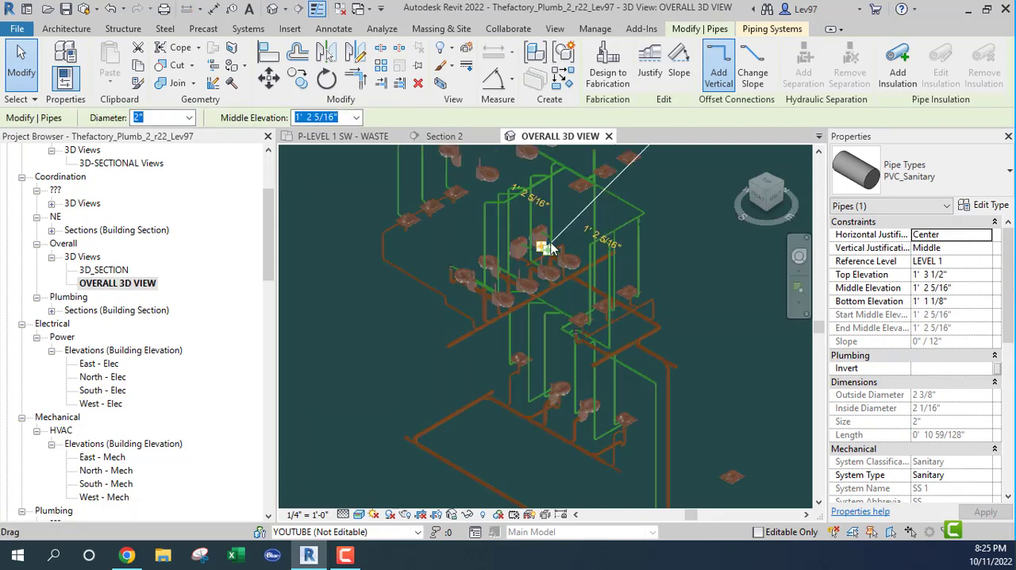
pyautogui.scroll(6, 554, 248)
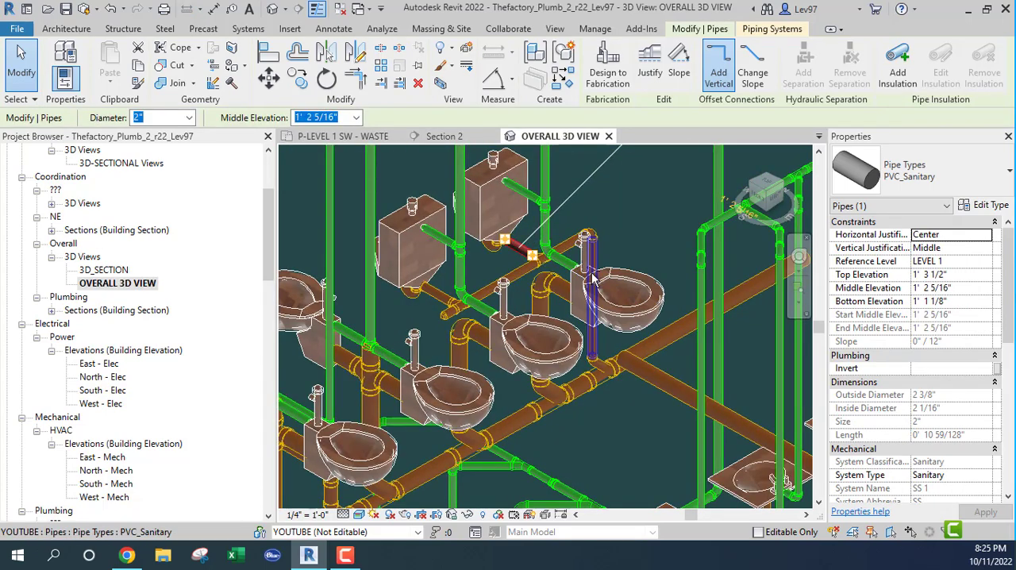
# Examine from several angles in 3D how the urinal waste line drops and connects to the main below the water closets
pyautogui.keyDown('shift'); pyautogui.moveTo(591, 278); pyautogui.dragTo(468, 343, button='middle'); pyautogui.keyUp('shift')
pyautogui.scroll(6, 390, 341)
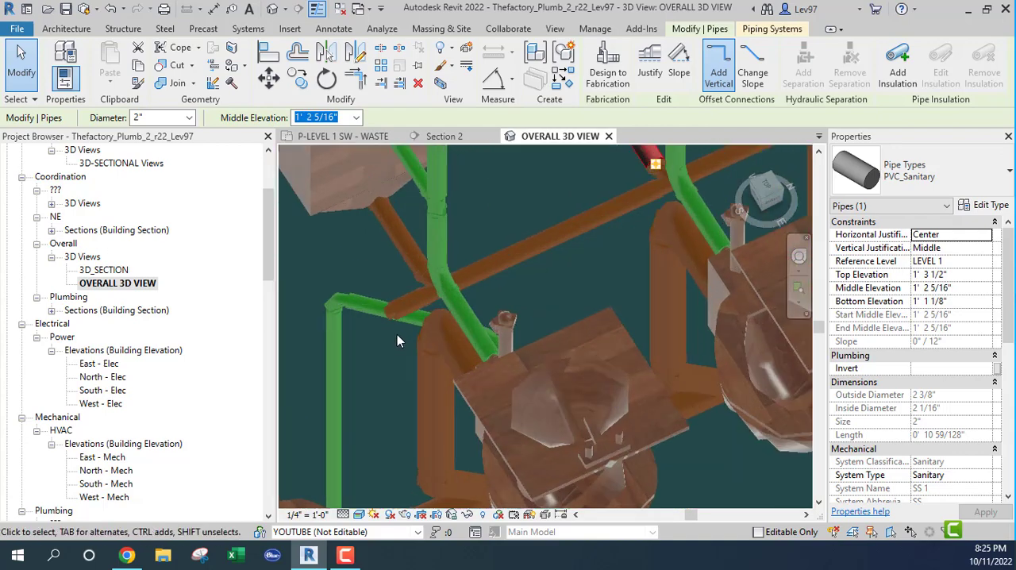
pyautogui.scroll(-4, 397, 340)
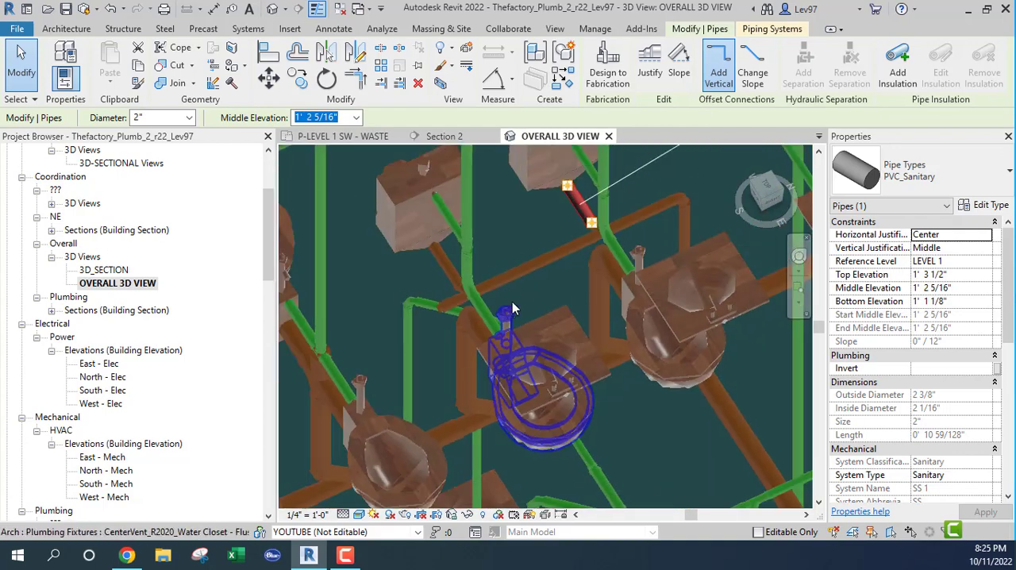
pyautogui.keyDown('shift'); pyautogui.moveTo(512, 309); pyautogui.dragTo(531, 293, button='middle'); pyautogui.keyUp('shift')
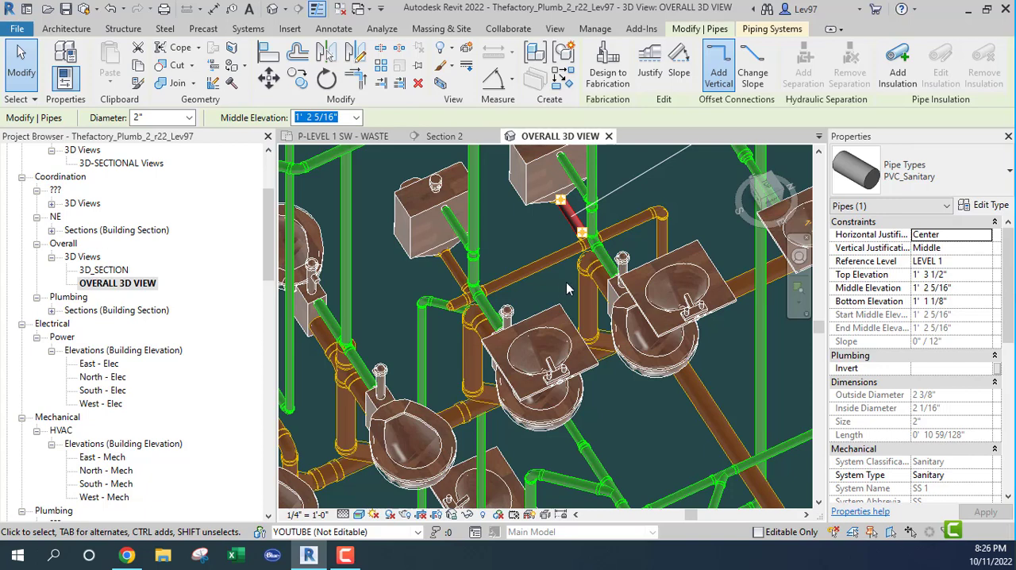
pyautogui.moveTo(565, 286); pyautogui.dragTo(481, 246, button='middle')
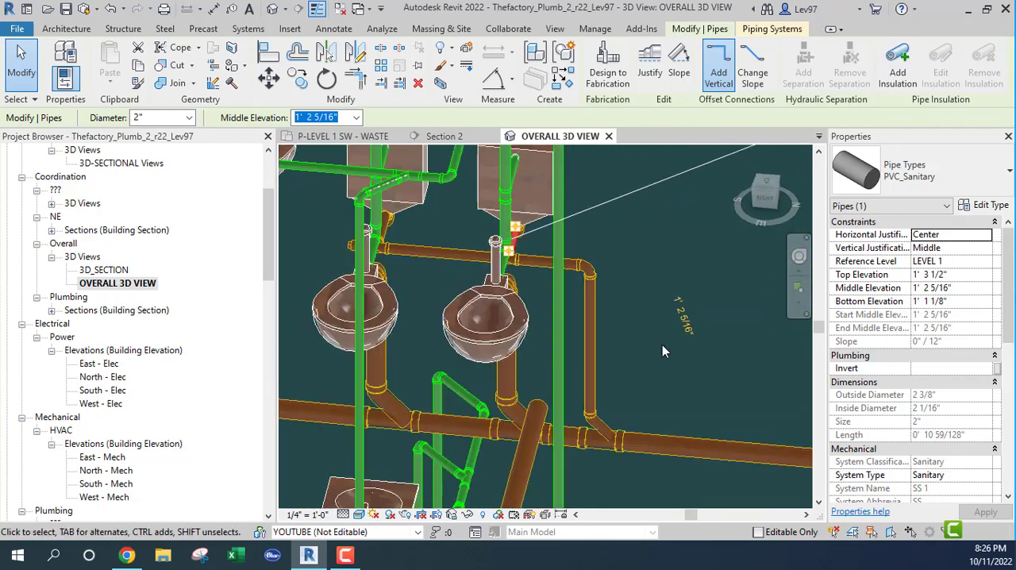
pyautogui.moveTo(664, 345); pyautogui.dragTo(701, 217, button='middle')
pyautogui.keyDown('shift'); pyautogui.moveTo(699, 290); pyautogui.dragTo(742, 430, button='middle'); pyautogui.keyUp('shift')
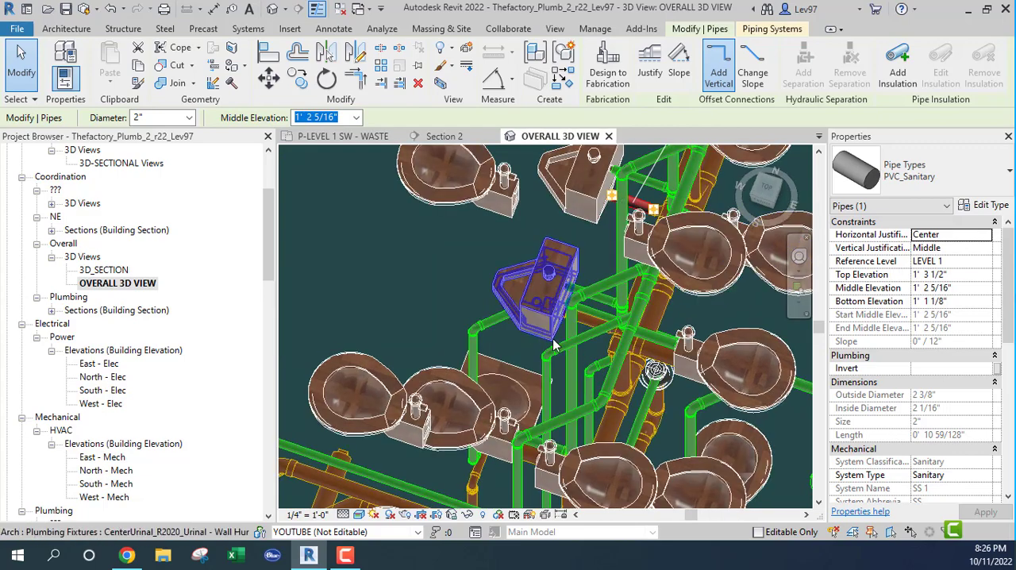
pyautogui.moveTo(543, 362); pyautogui.dragTo(437, 445, button='middle')
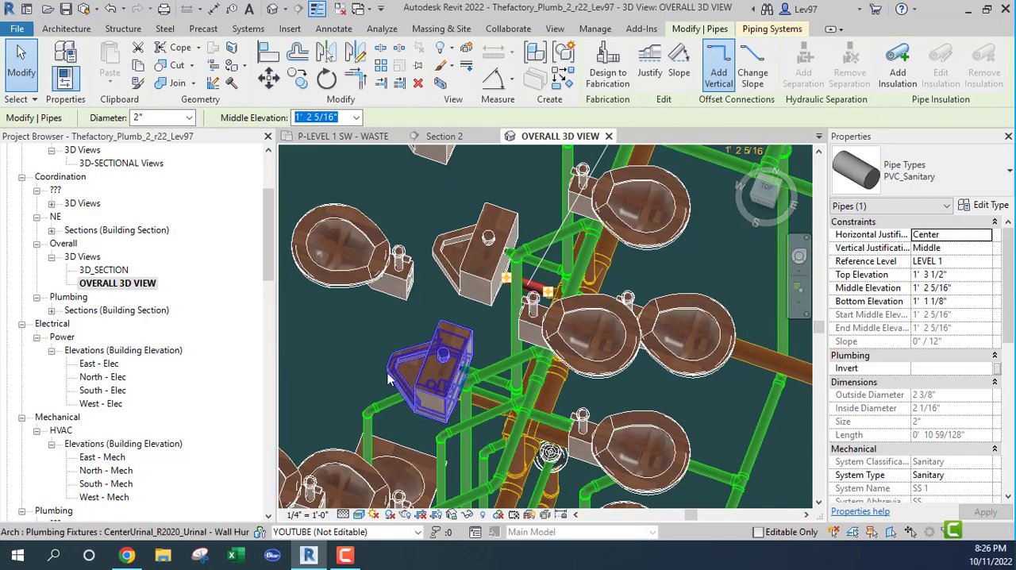
# Select the relocated 4" branch in the waste plan and examine its open end relative to the main and the nearby fixtures
pyautogui.click(362, 137)
pyautogui.moveTo(510, 242); pyautogui.dragTo(433, 303, button='middle')
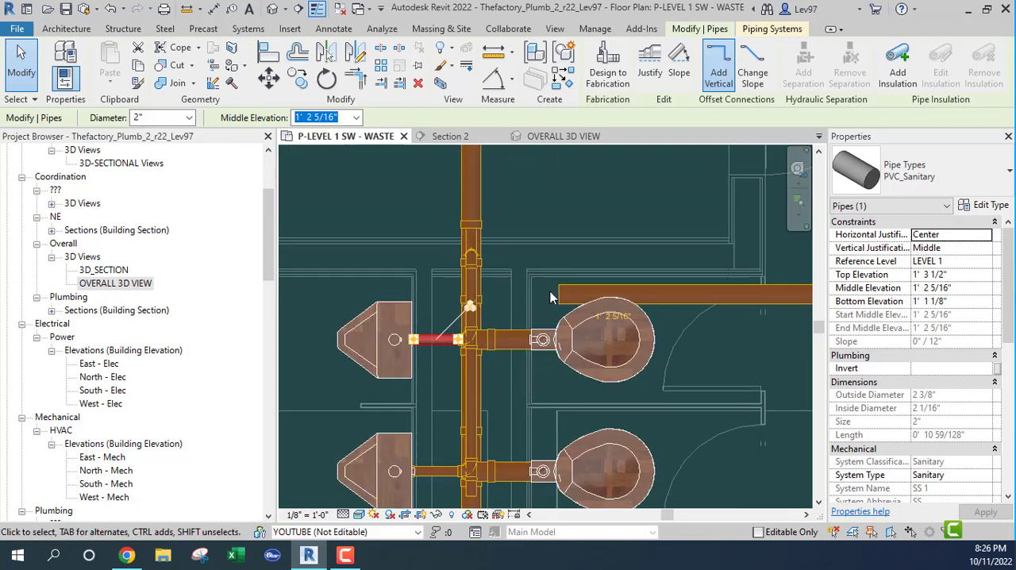
pyautogui.click(563, 295)
pyautogui.moveTo(559, 213); pyautogui.dragTo(386, 222, button='middle')
pyautogui.moveTo(567, 310); pyautogui.dragTo(681, 243, button='middle')
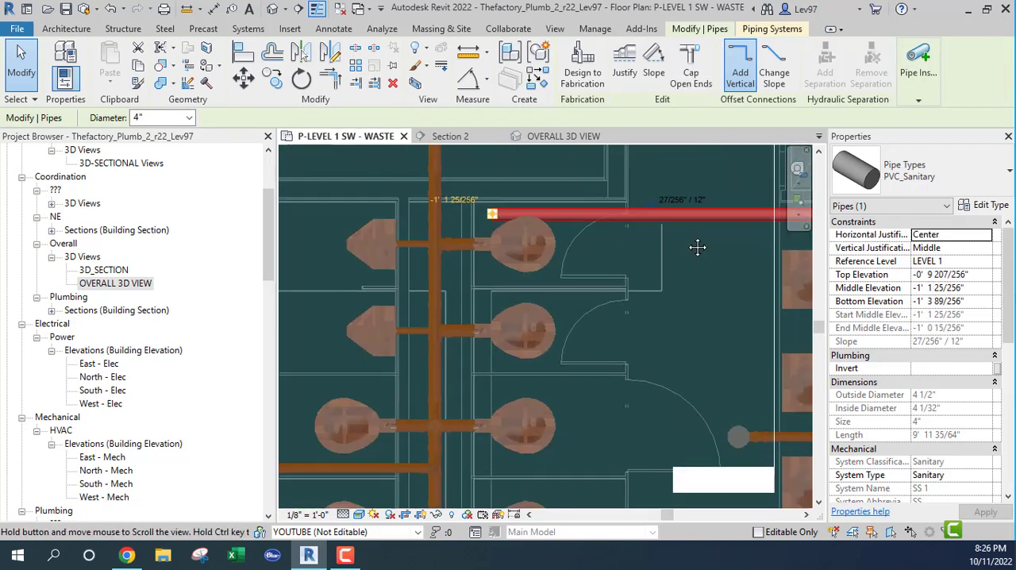
pyautogui.moveTo(617, 308); pyautogui.dragTo(401, 337, button='middle')
pyautogui.moveTo(548, 304); pyautogui.dragTo(795, 210, button='middle')
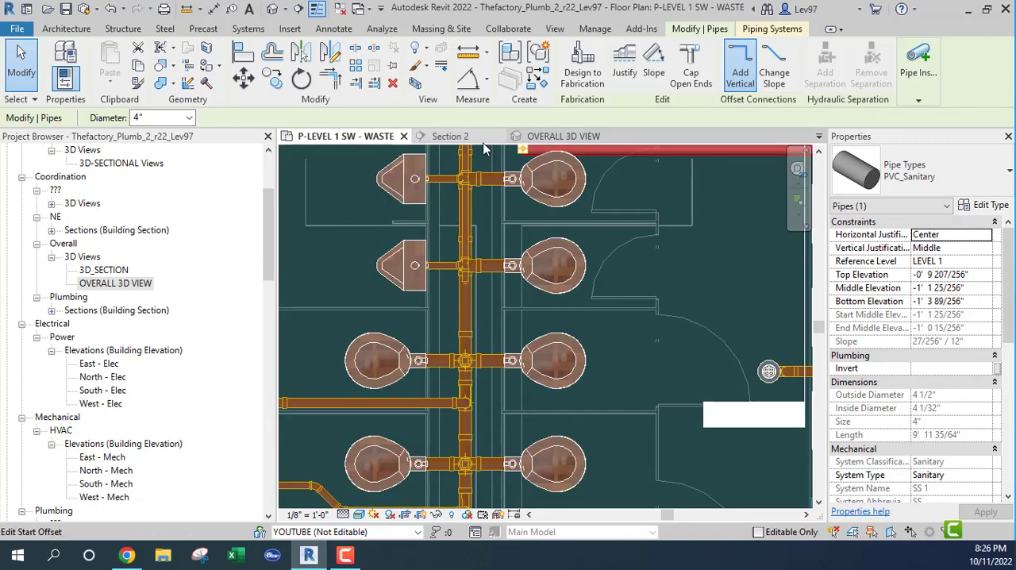
# In the overall 3D view, turn off visibility of the Plumbing - Vent filter
pyautogui.click(577, 138)
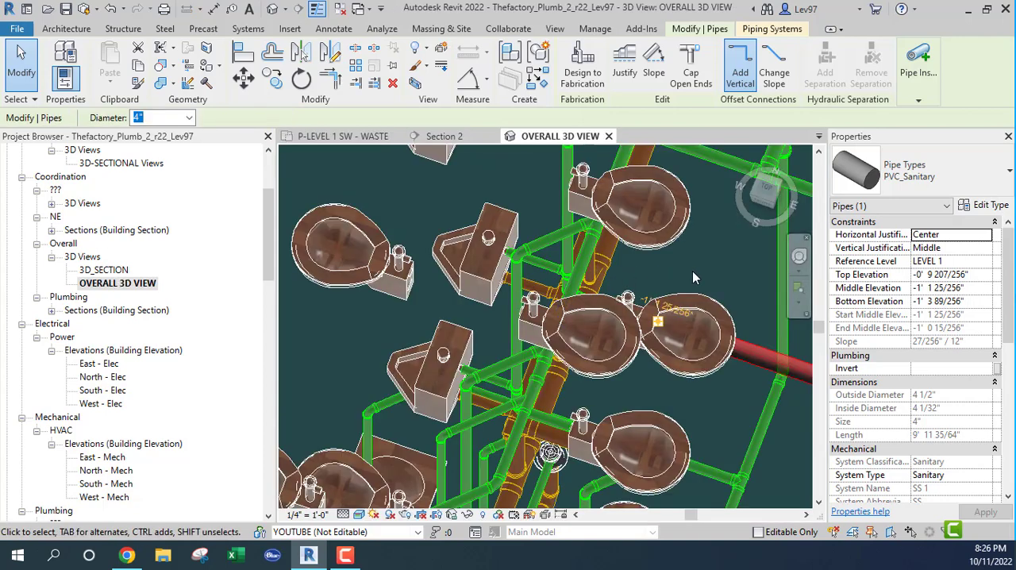
pyautogui.keyDown('shift'); pyautogui.moveTo(693, 271); pyautogui.dragTo(624, 283, button='middle'); pyautogui.keyUp('shift')
pyautogui.press('v')
pyautogui.press('g')
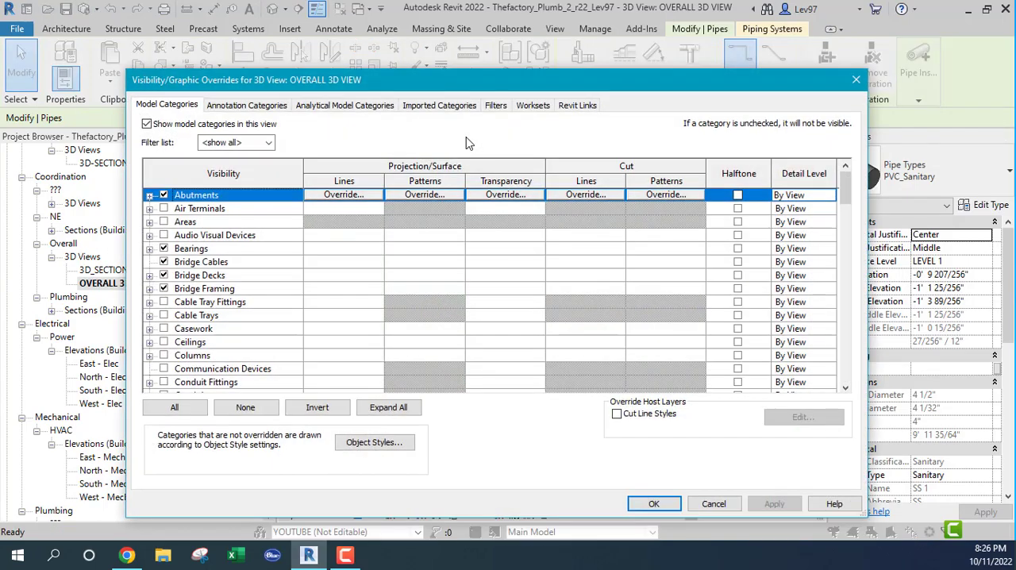
pyautogui.click(494, 106)
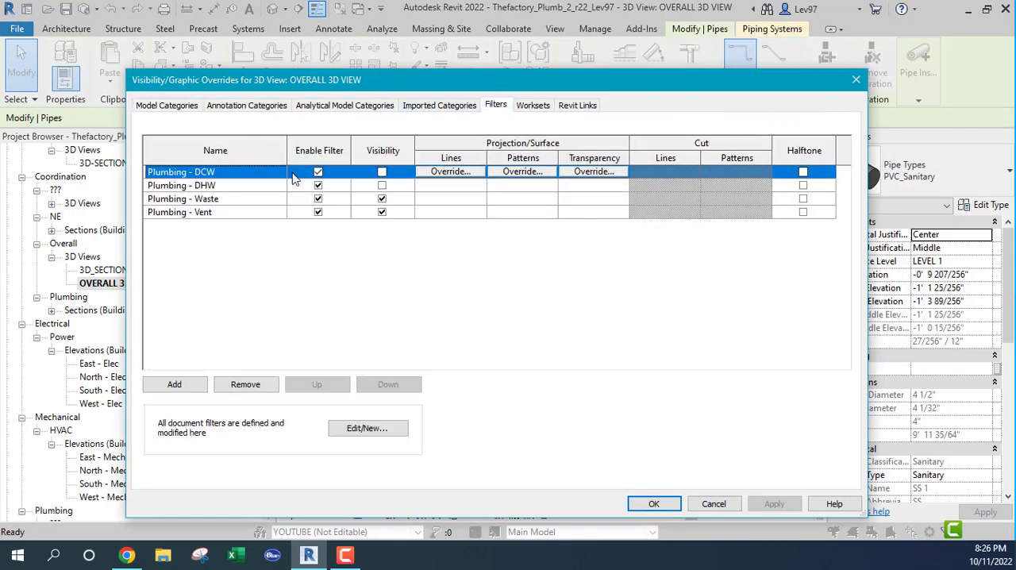
pyautogui.click(382, 213)
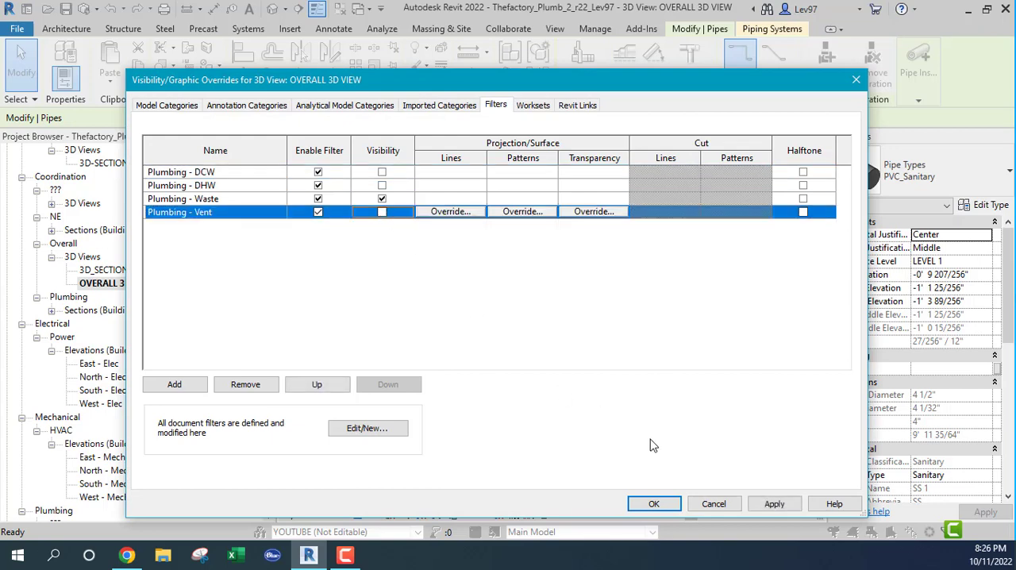
pyautogui.click(654, 504)
pyautogui.click(583, 432)
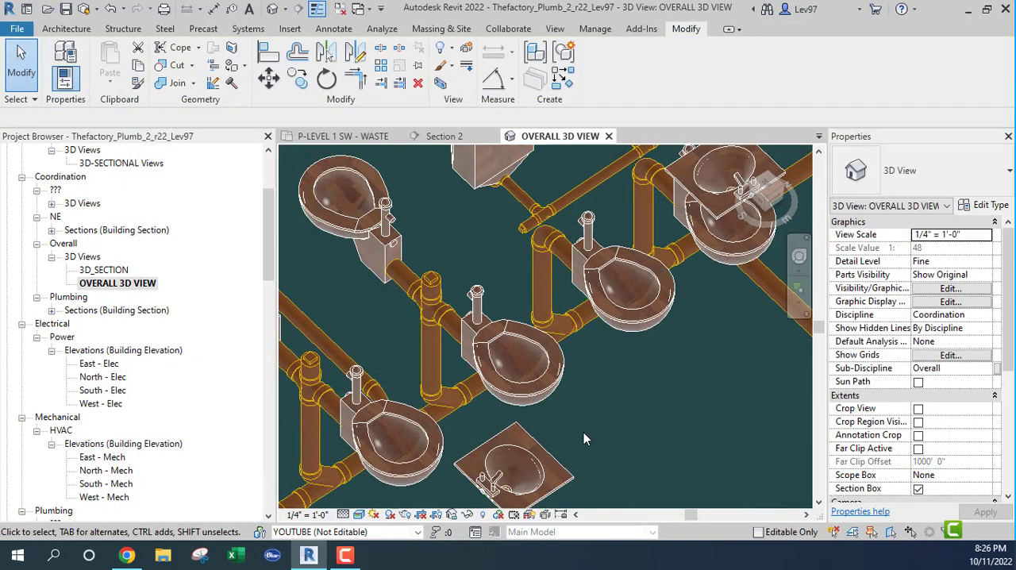
# Select the 4" waste main segment between the water closet connections in 3D and locate it in the waste plan
pyautogui.keyDown('shift'); pyautogui.moveTo(622, 396); pyautogui.dragTo(718, 318, button='middle'); pyautogui.keyUp('shift')
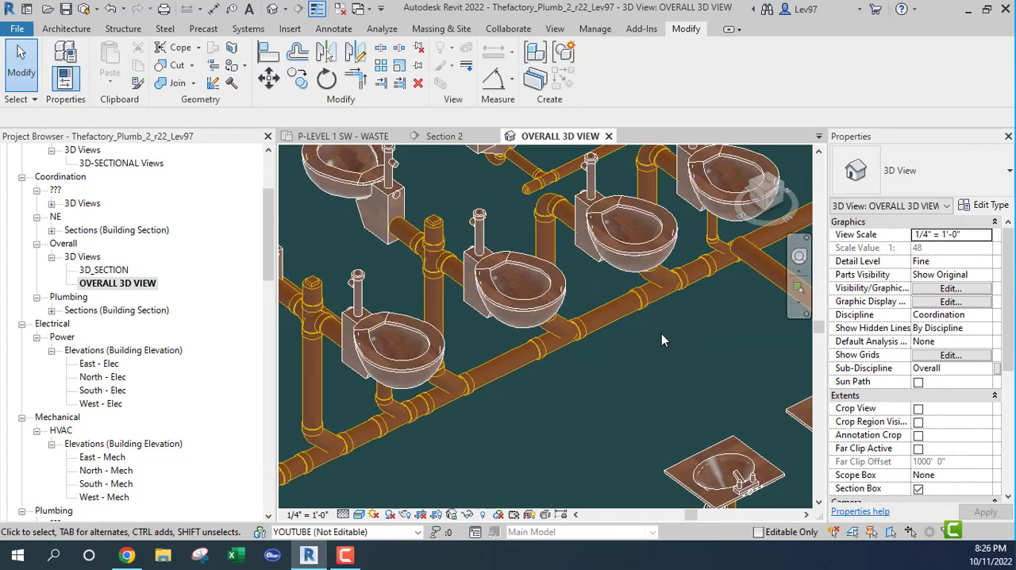
pyautogui.click(613, 319)
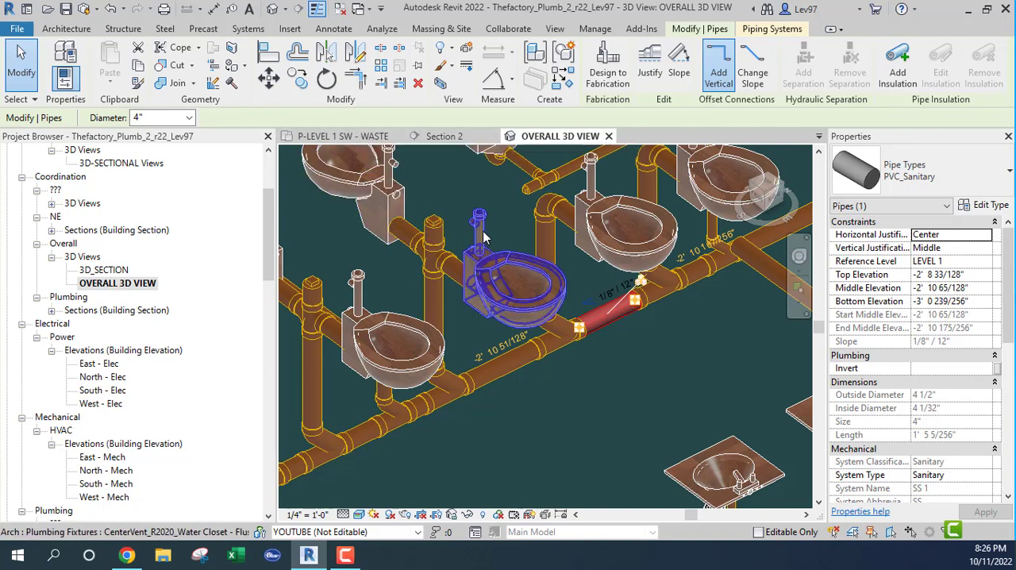
pyautogui.click(359, 138)
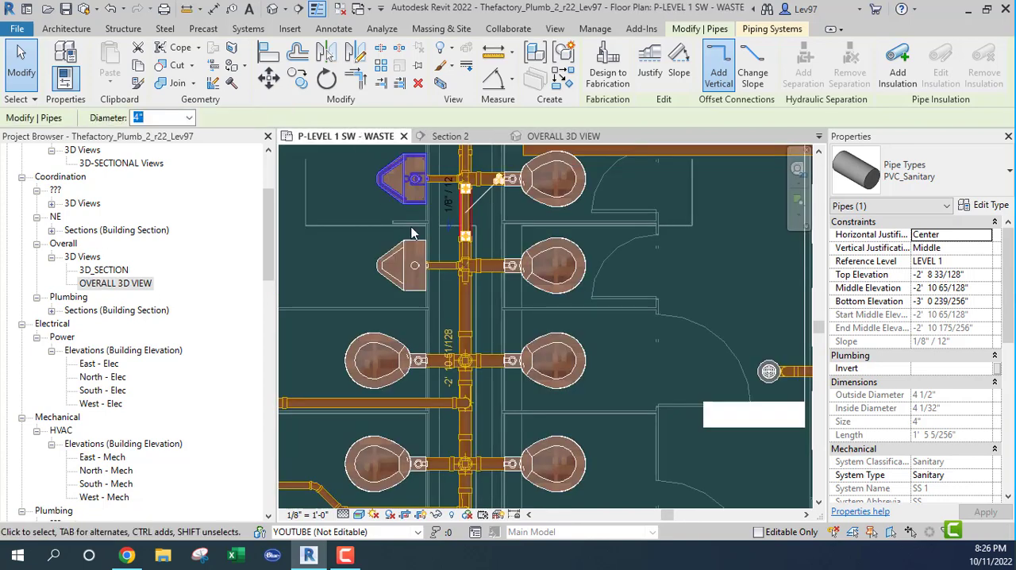
# In the waste plan, shorten the relocated 4" branch to about 3'-10" by pulling its open end back from the main
pyautogui.scroll(-2, 687, 292)
pyautogui.moveTo(690, 287); pyautogui.dragTo(686, 435, button='middle')
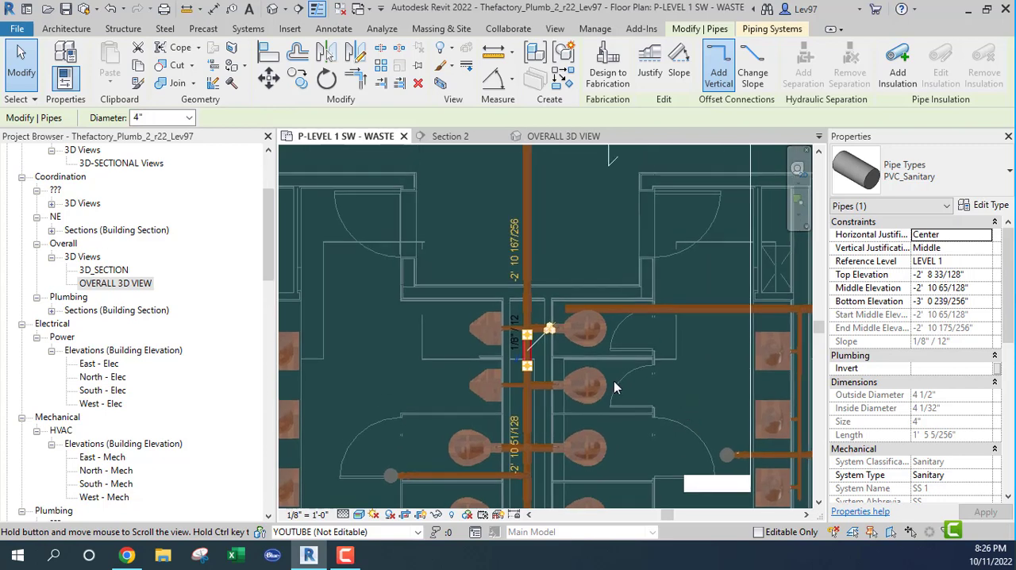
pyautogui.click(624, 312)
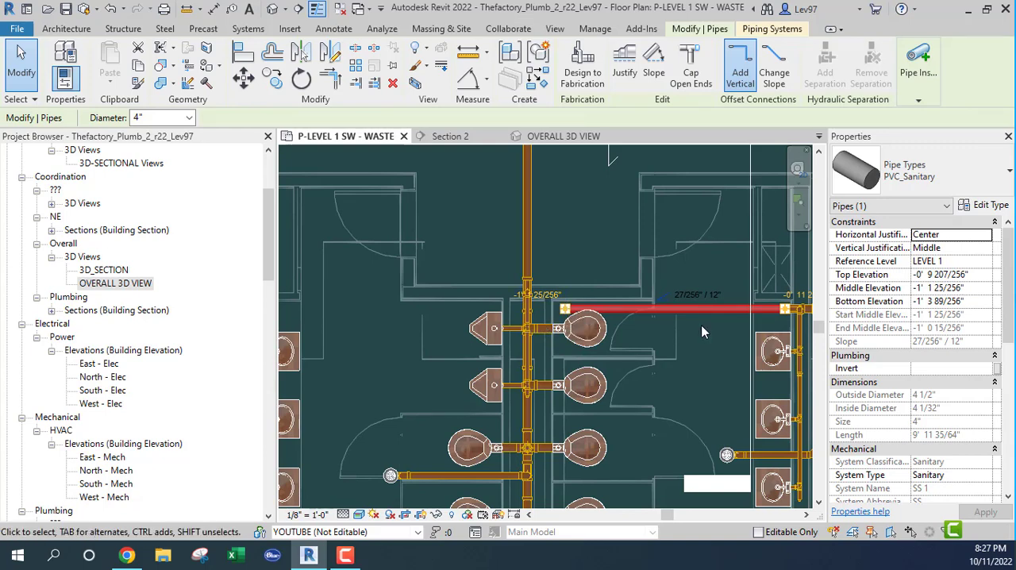
pyautogui.moveTo(564, 309); pyautogui.dragTo(700, 309)
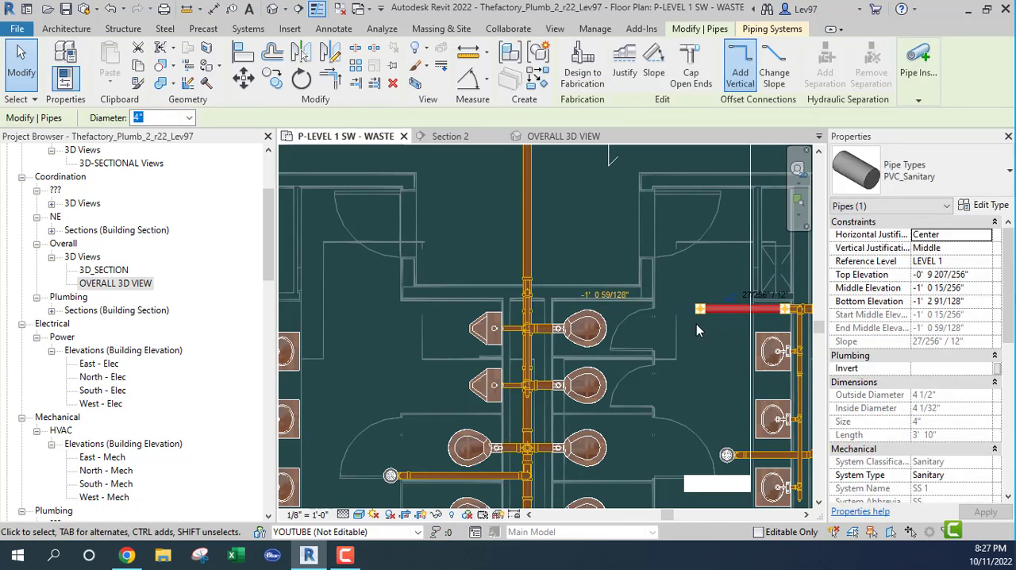
# Draw a 4" pipe from the branch's open end with a 45° diagonal and a straight run about 4'-10" long, ending short of the main
pyautogui.rightClick(699, 324)
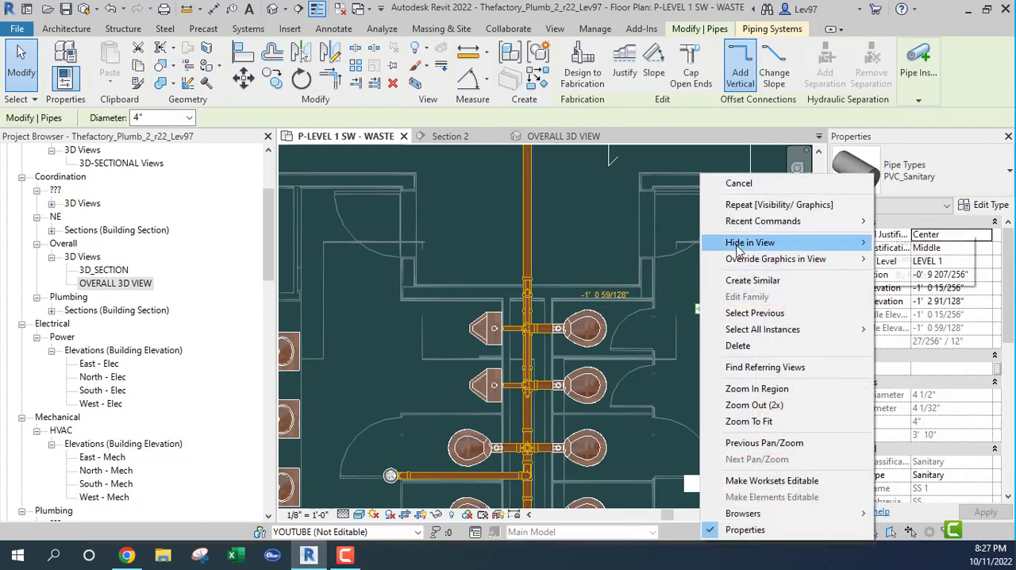
pyautogui.click(641, 303)
pyautogui.click(689, 309)
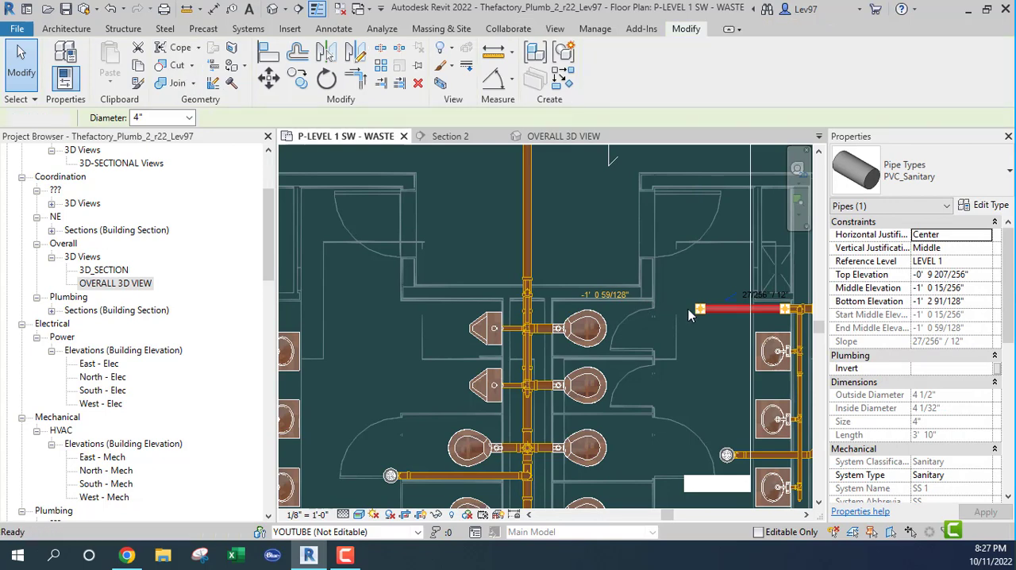
pyautogui.click(702, 310)
pyautogui.click(698, 318)
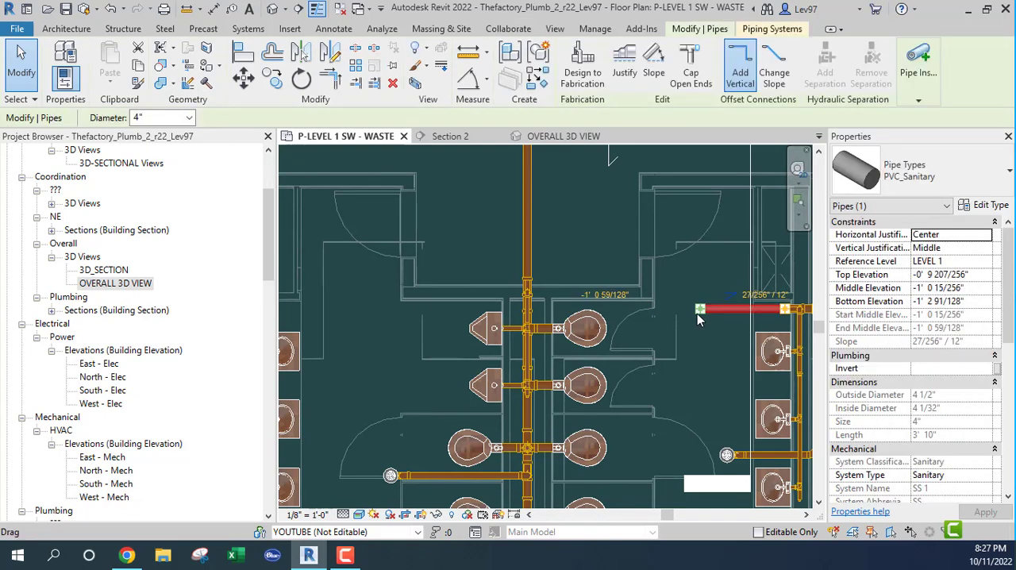
pyautogui.rightClick(698, 317)
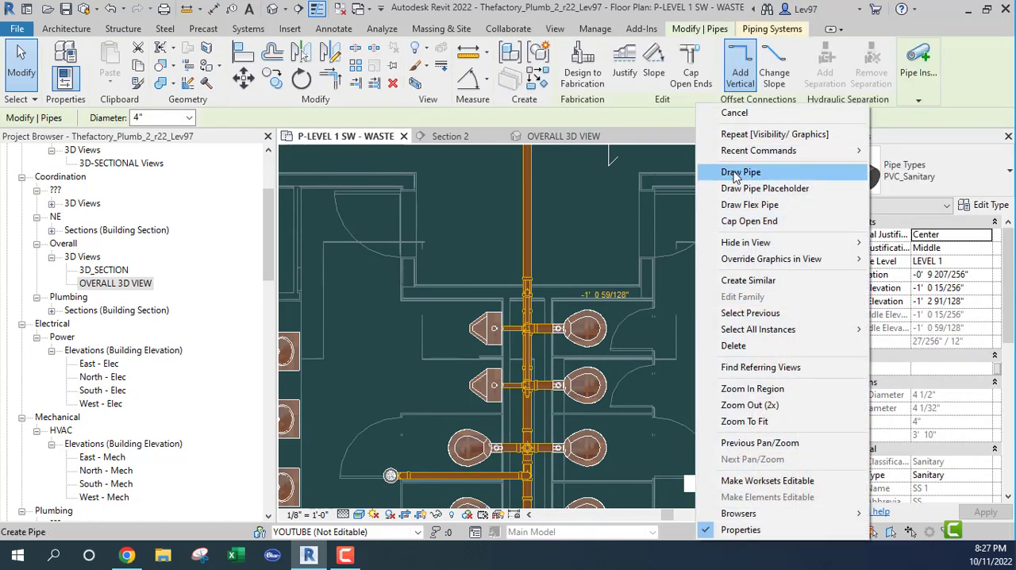
pyautogui.press('Escape')
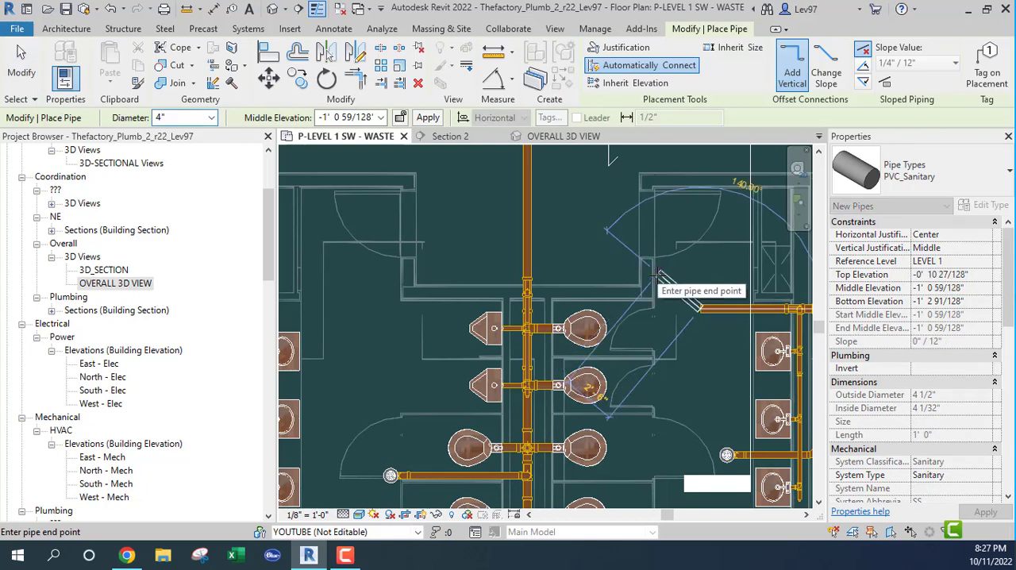
pyautogui.moveTo(655, 279); pyautogui.dragTo(636, 292, button='middle')
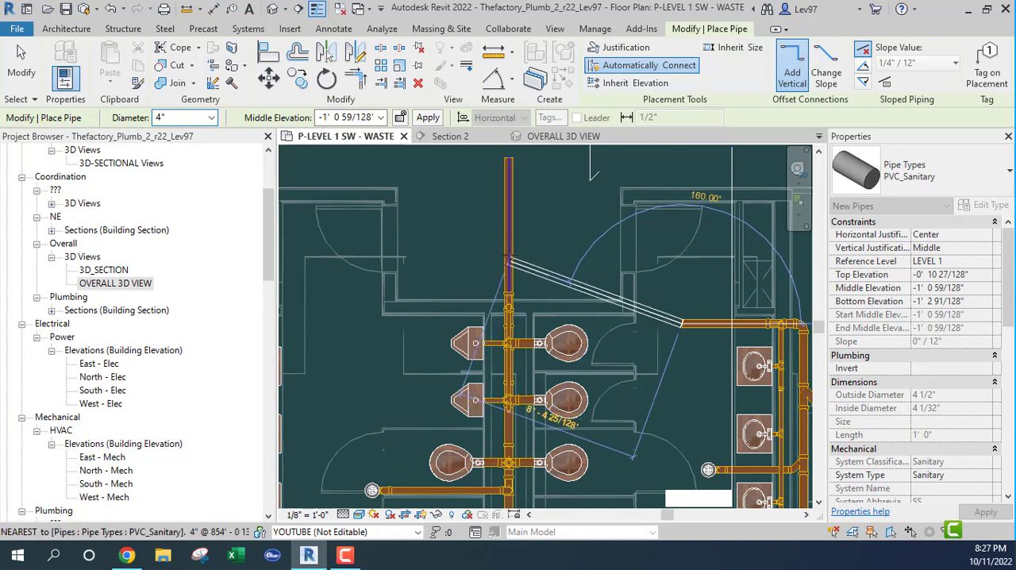
pyautogui.click(650, 290)
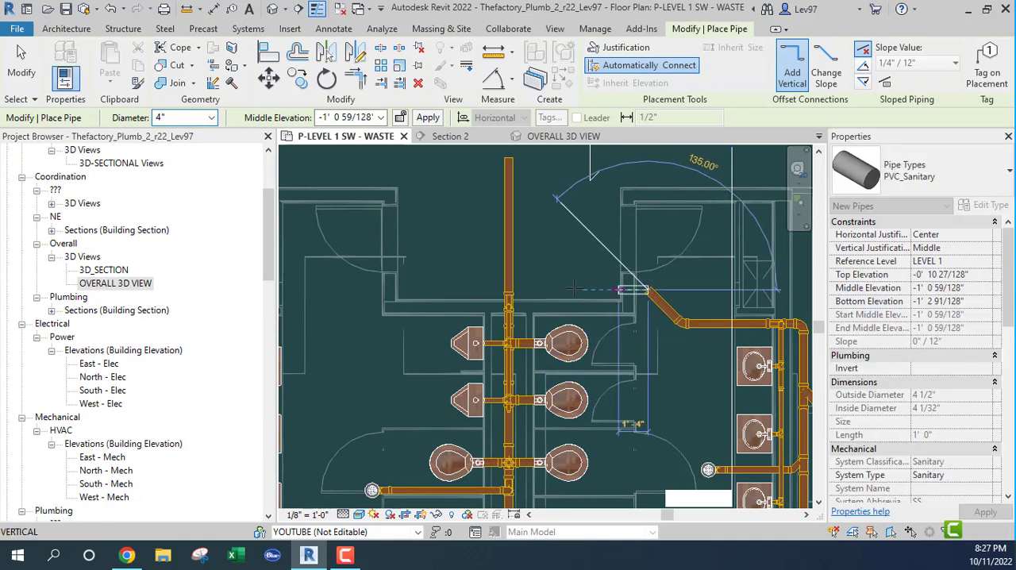
pyautogui.click(535, 289)
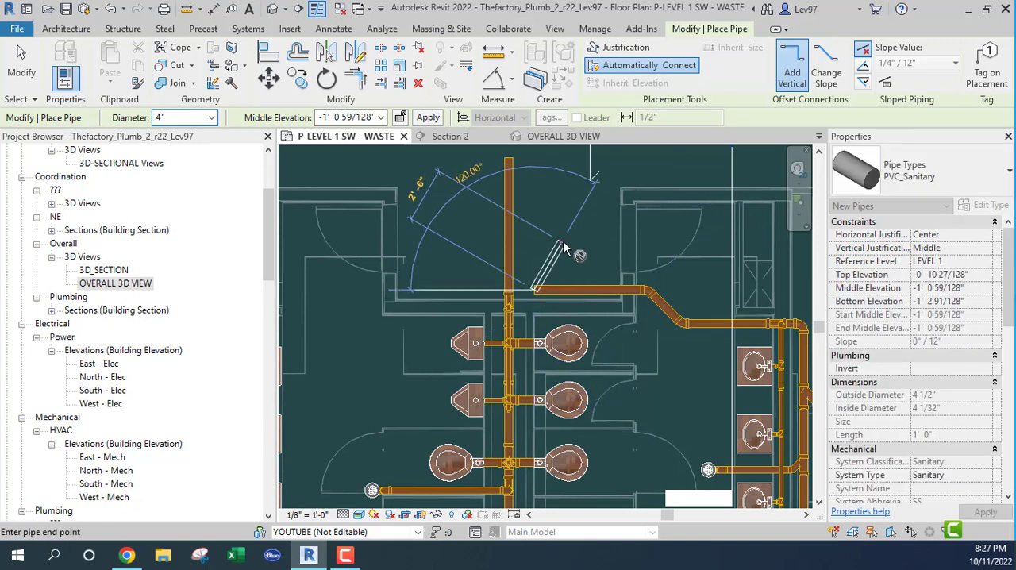
pyautogui.press('Escape')
pyautogui.press('Escape')
# Nudge the new straight run farther away from the water closets, leaving it about 3'-8" long
pyautogui.click(584, 289)
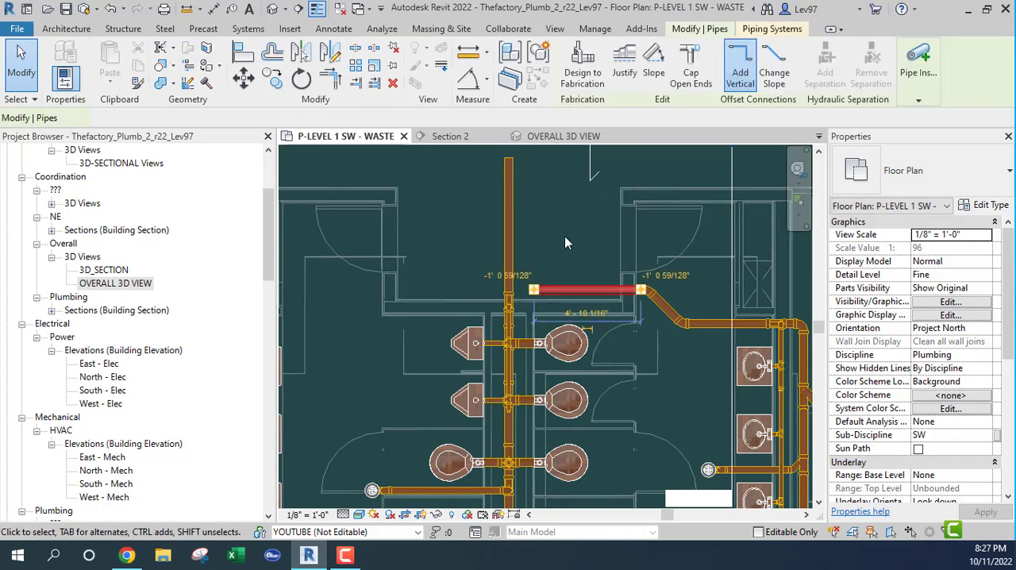
pyautogui.press('Up')
pyautogui.press('Up')
pyautogui.press('Up')
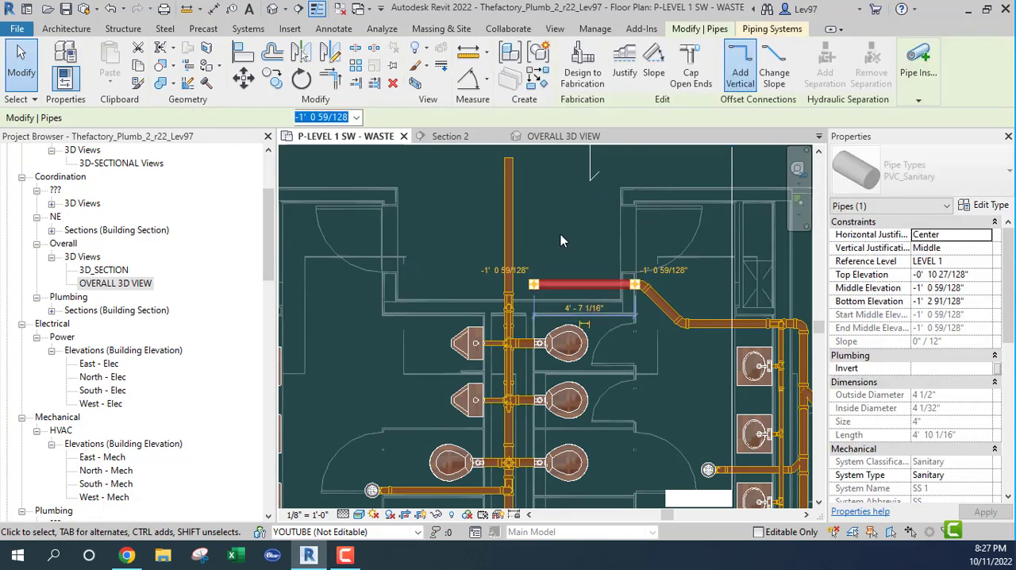
pyautogui.press('Up')
pyautogui.press('Up')
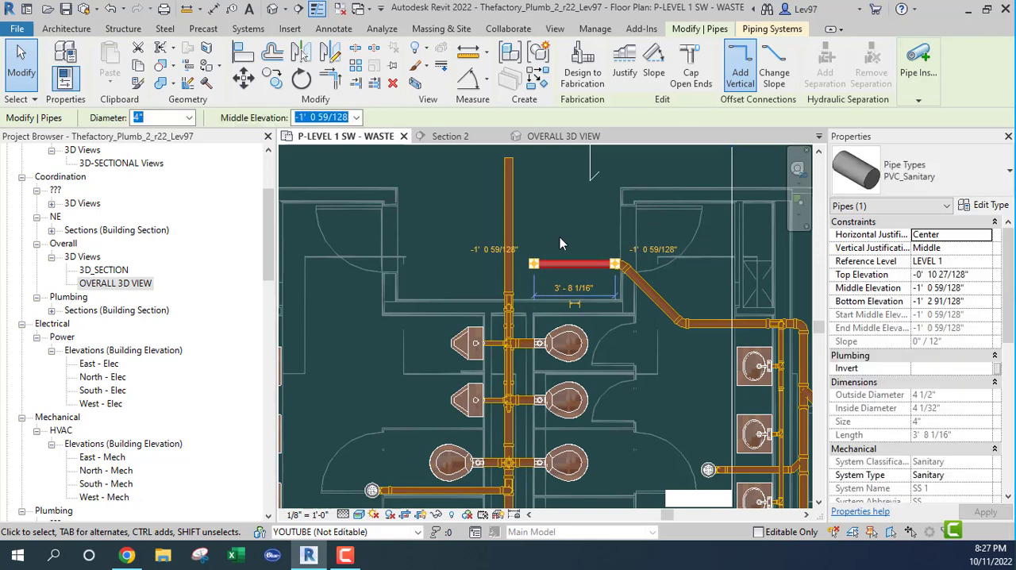
pyautogui.click(559, 236)
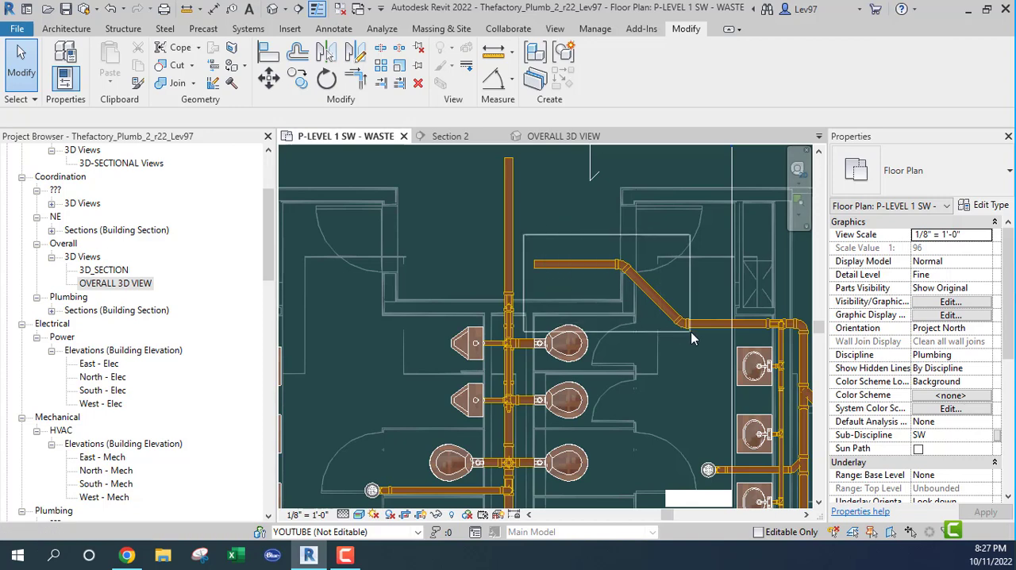
# Select the diagonal and straight pipes of the new 4" run and start an interference check on them
pyautogui.click(659, 296)
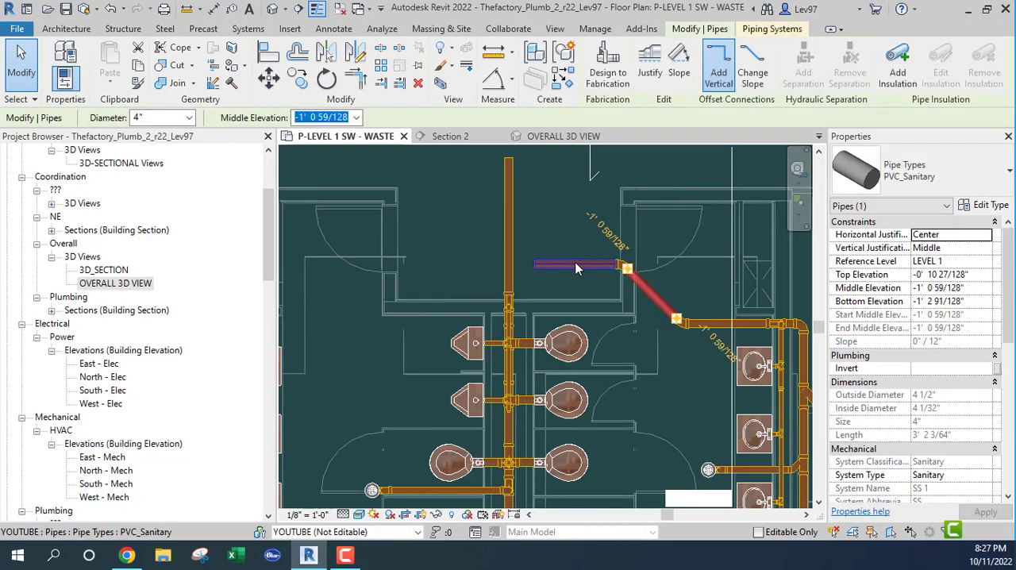
pyautogui.keyDown('ctrl'); pyautogui.click(576, 264); pyautogui.keyUp('ctrl')
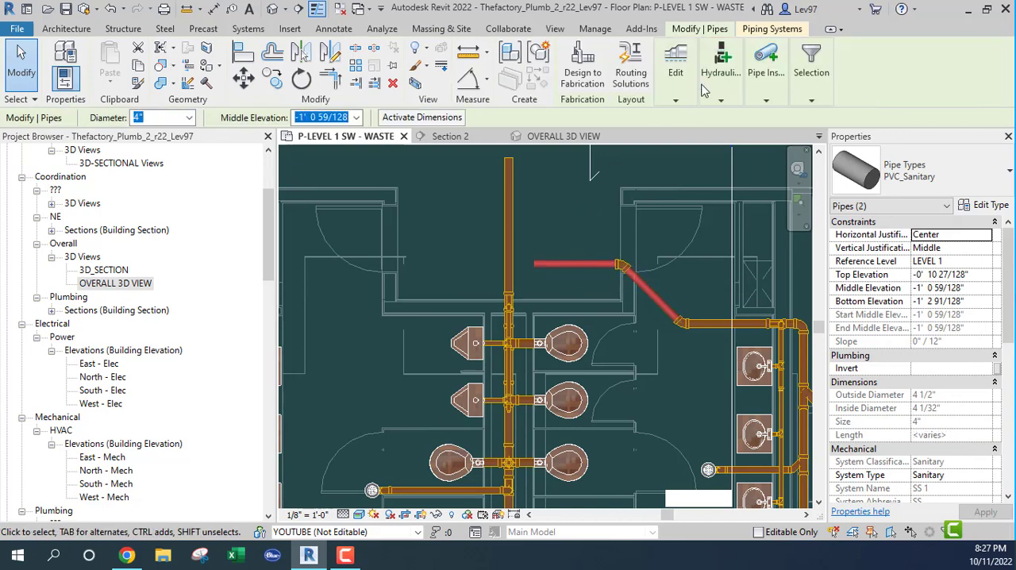
pyautogui.click(676, 75)
pyautogui.click(508, 29)
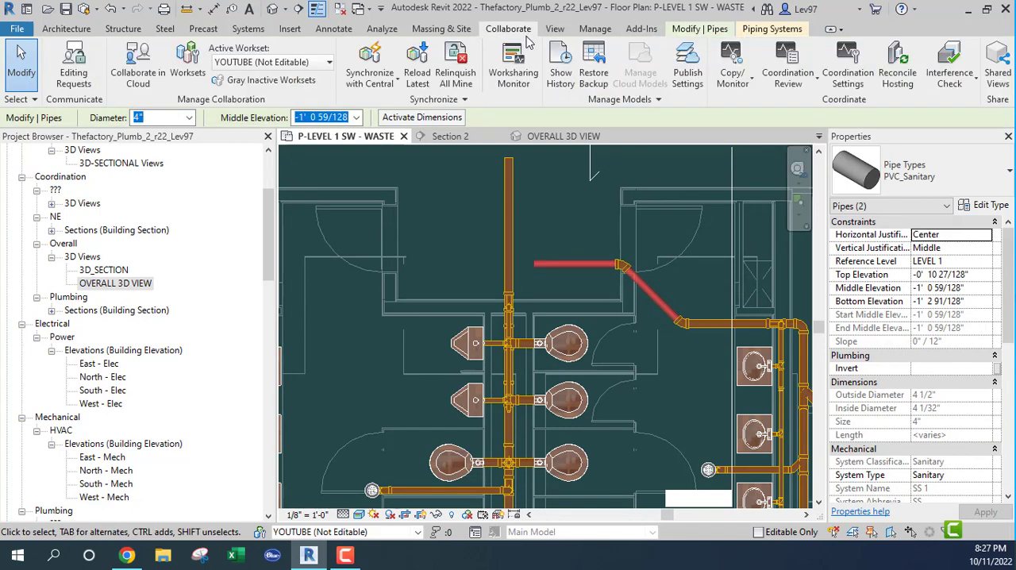
pyautogui.click(791, 83)
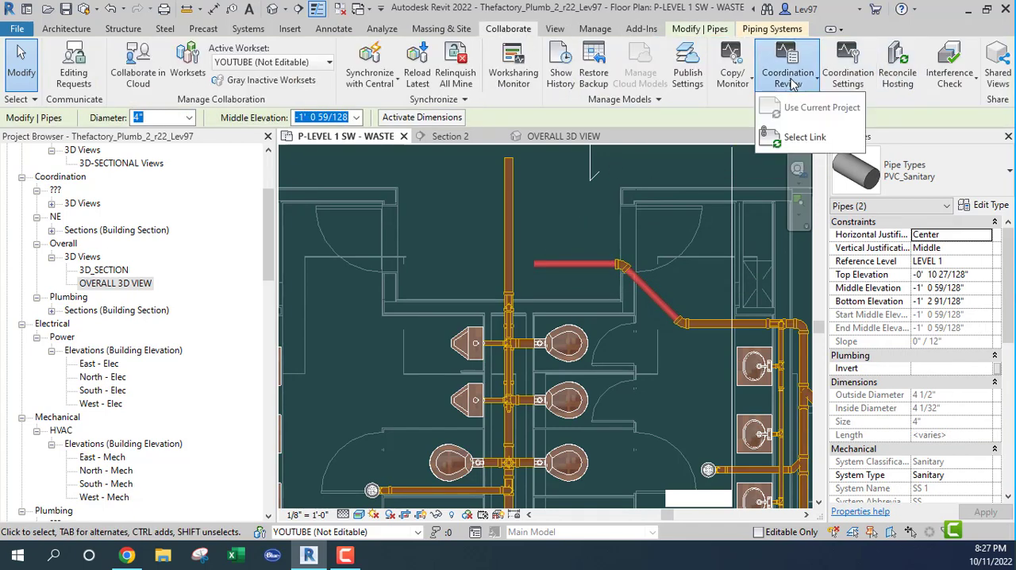
pyautogui.click(958, 86)
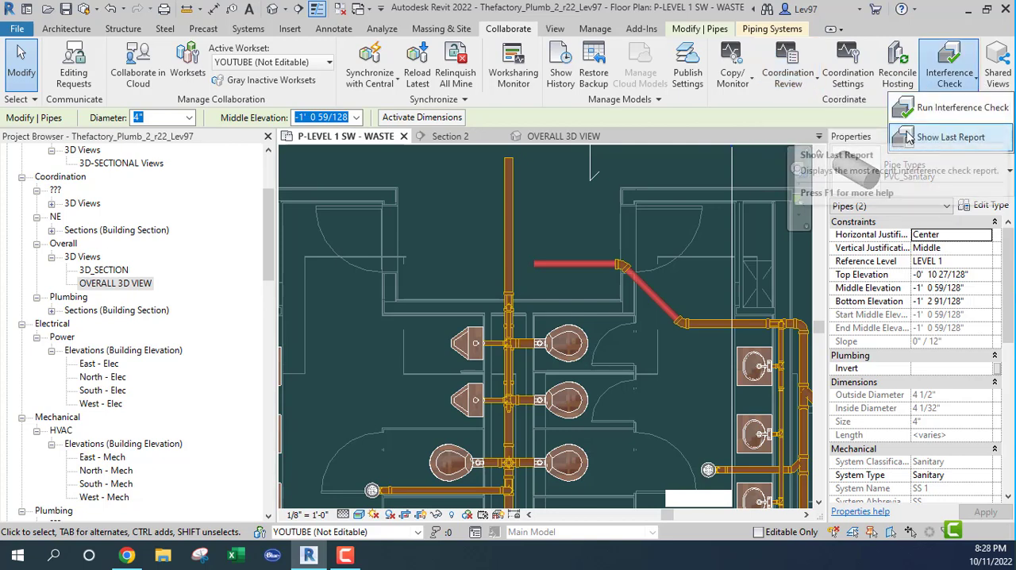
pyautogui.click(946, 111)
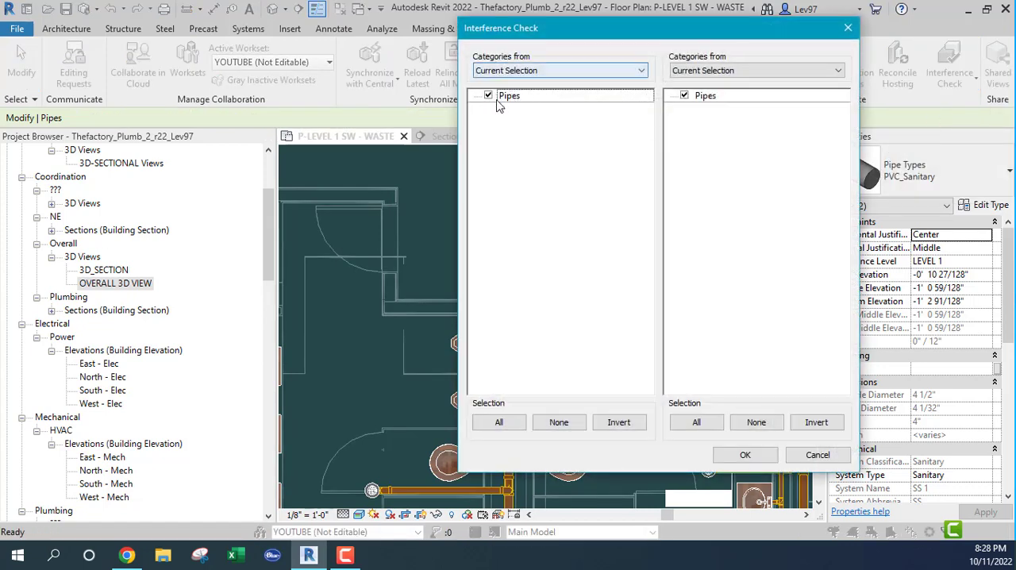
# Check the selected pipes for interference with Thefactory_Mech_r22.rvt's duct accessories, duct fittings, ducts, flex ducts and mechanical equipment
pyautogui.click(738, 71)
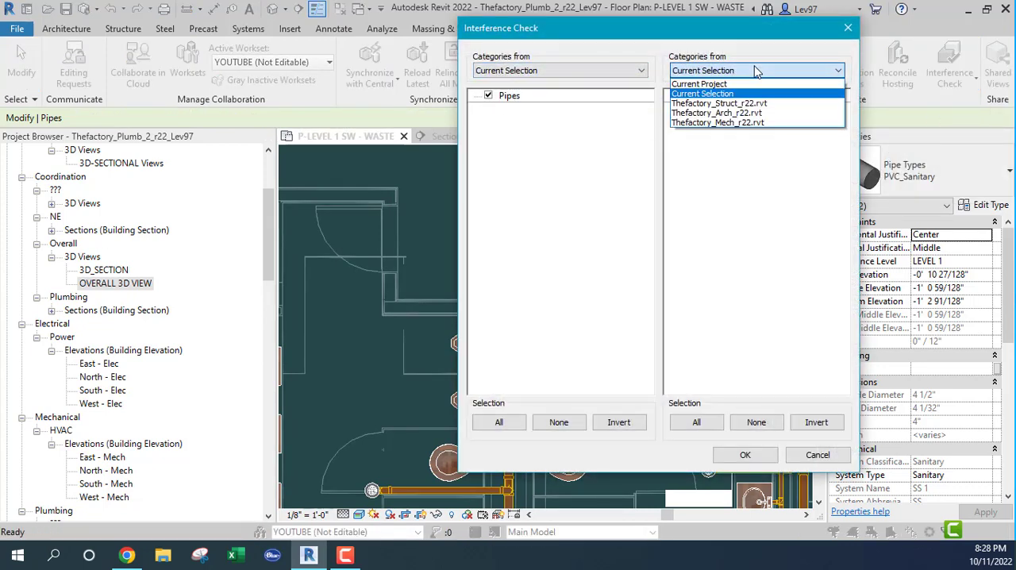
pyautogui.click(736, 125)
pyautogui.click(685, 109)
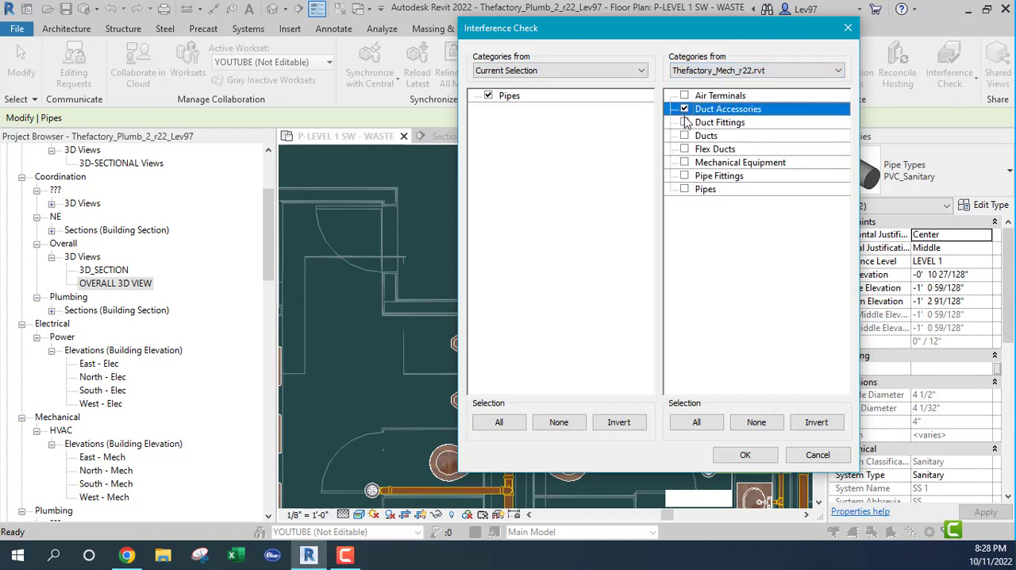
pyautogui.click(684, 122)
pyautogui.click(684, 135)
pyautogui.click(684, 150)
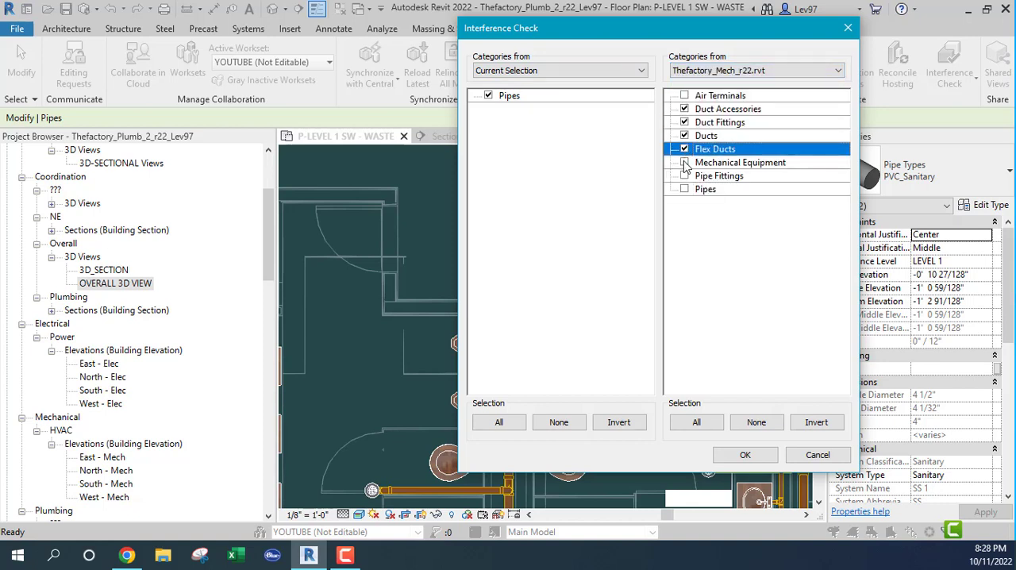
pyautogui.click(685, 162)
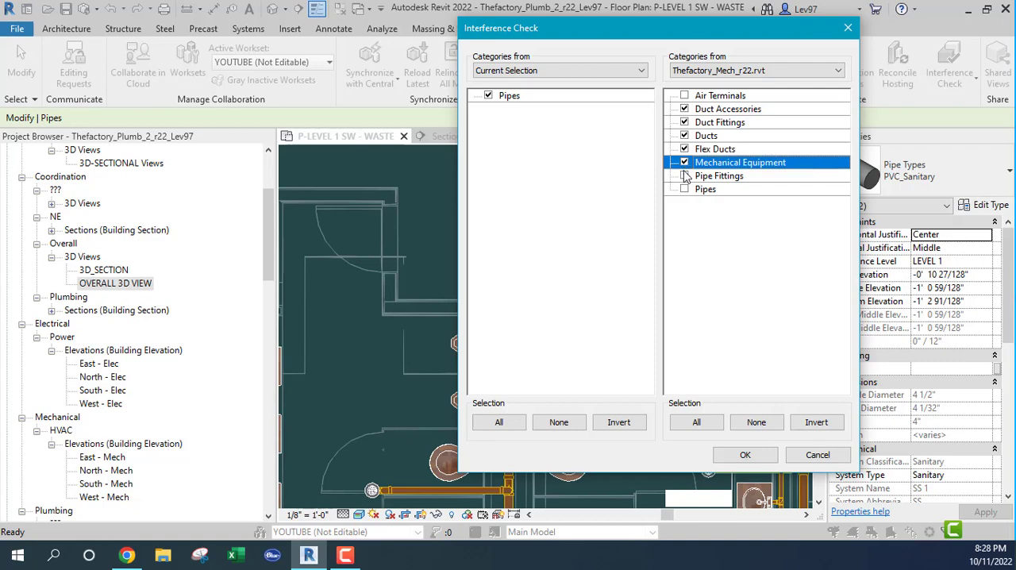
pyautogui.click(753, 456)
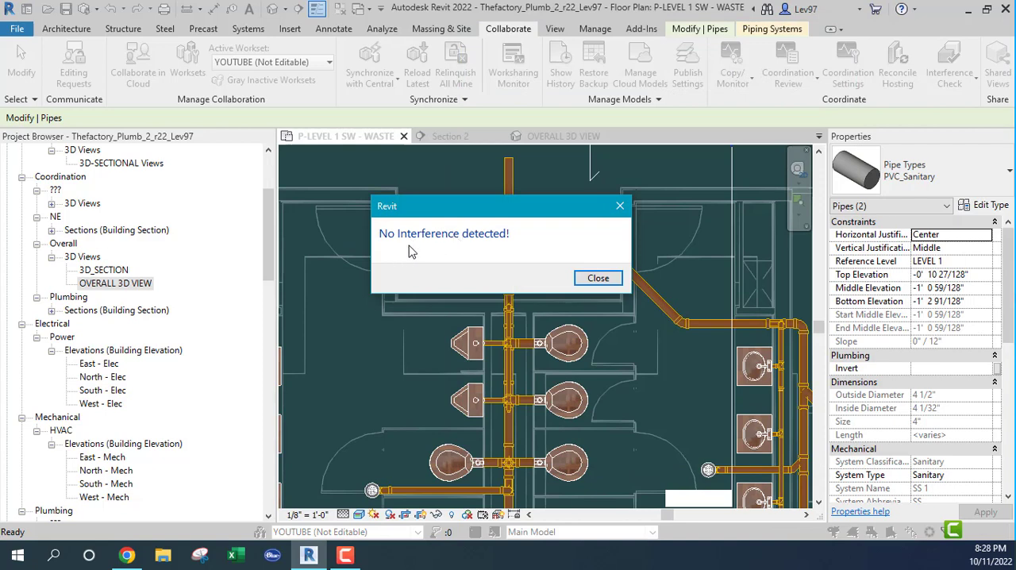
pyautogui.click(598, 278)
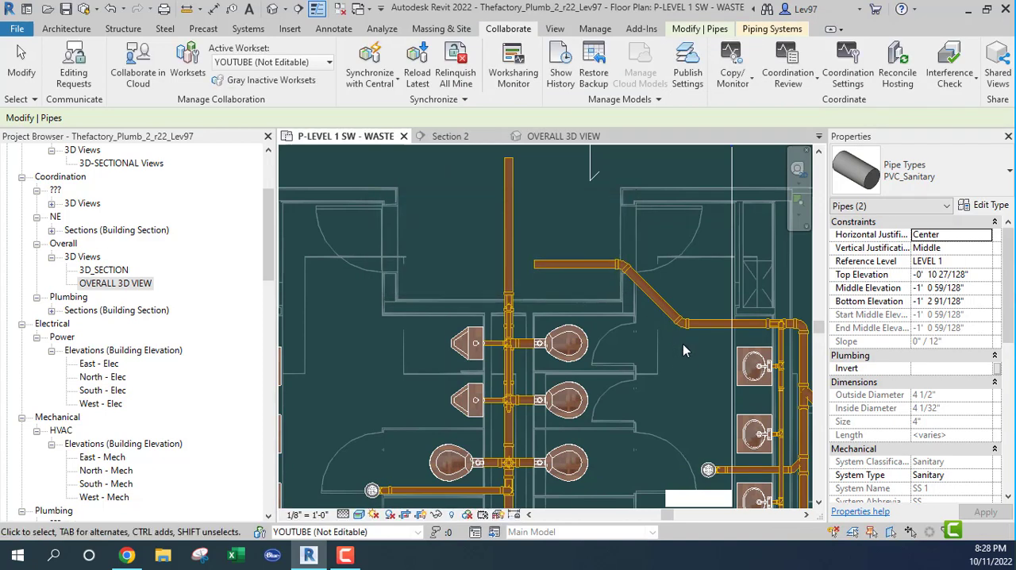
# Clear the pipe selection and select the Section 2 line in the waste plan
pyautogui.press('Escape')
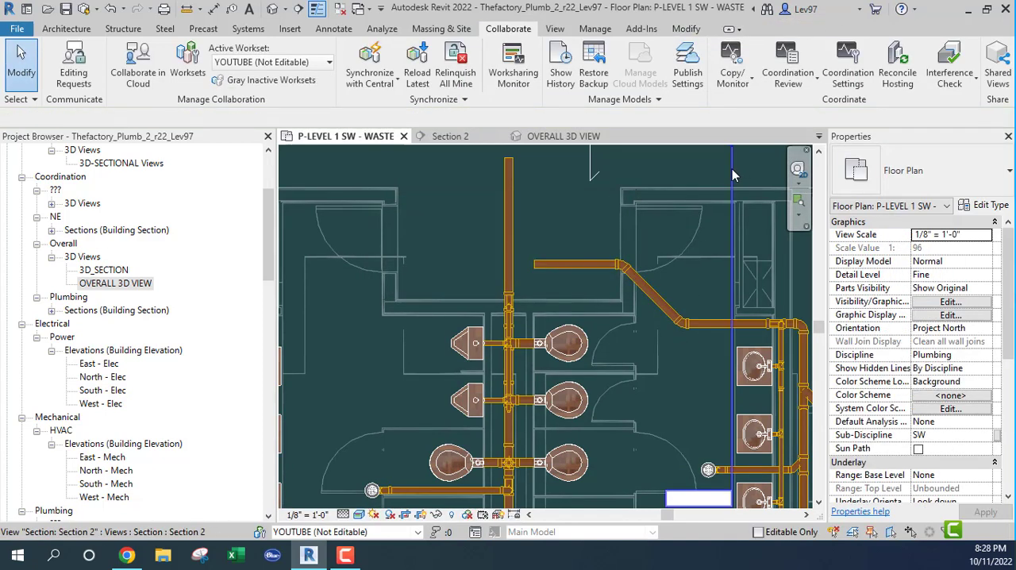
pyautogui.click(729, 188)
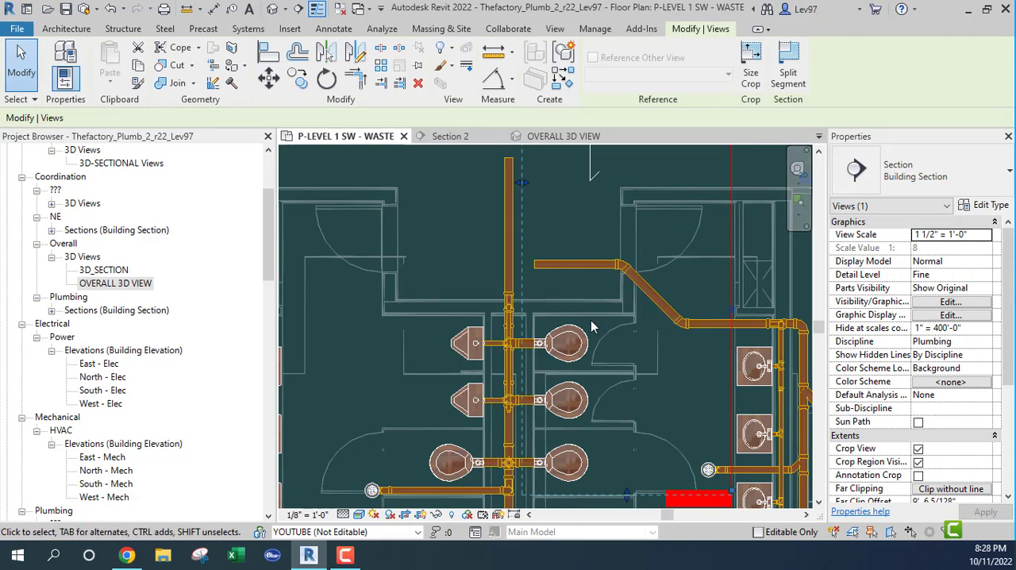
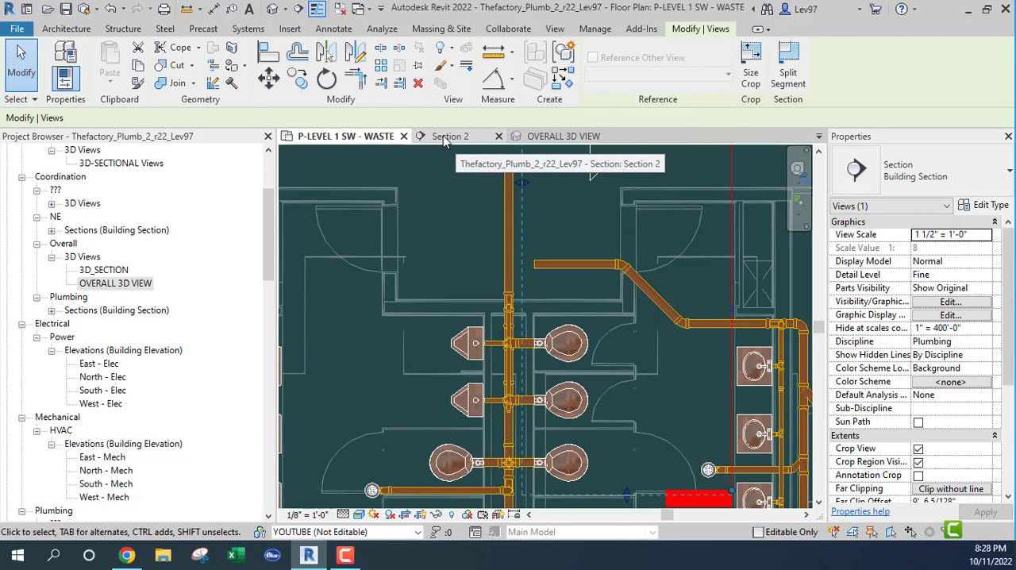
# Inspect the new 4" branch and its open straight pipe beside the main in the overall 3D view, then return to the waste plan
pyautogui.click(559, 141)
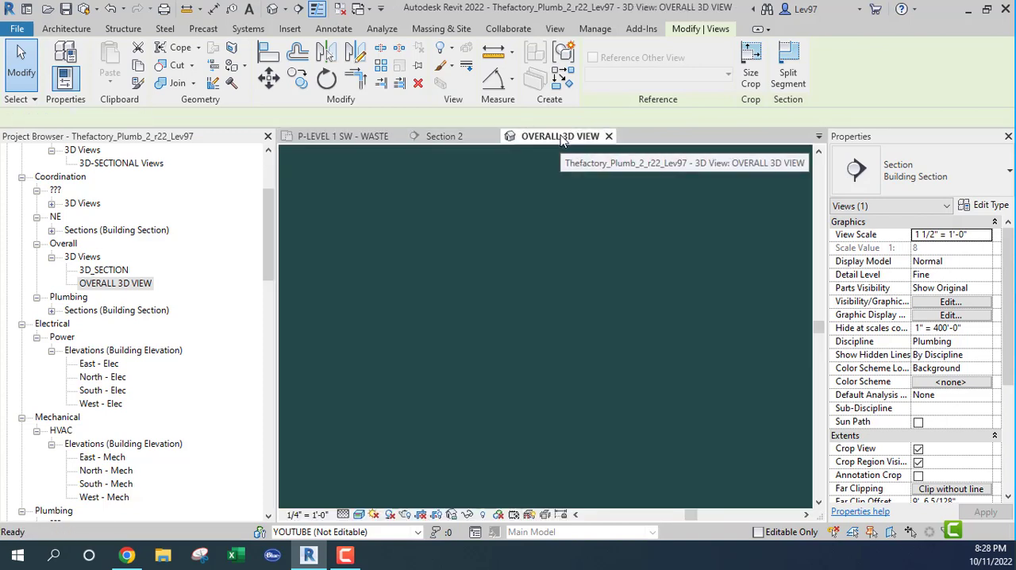
pyautogui.scroll(-6, 641, 393)
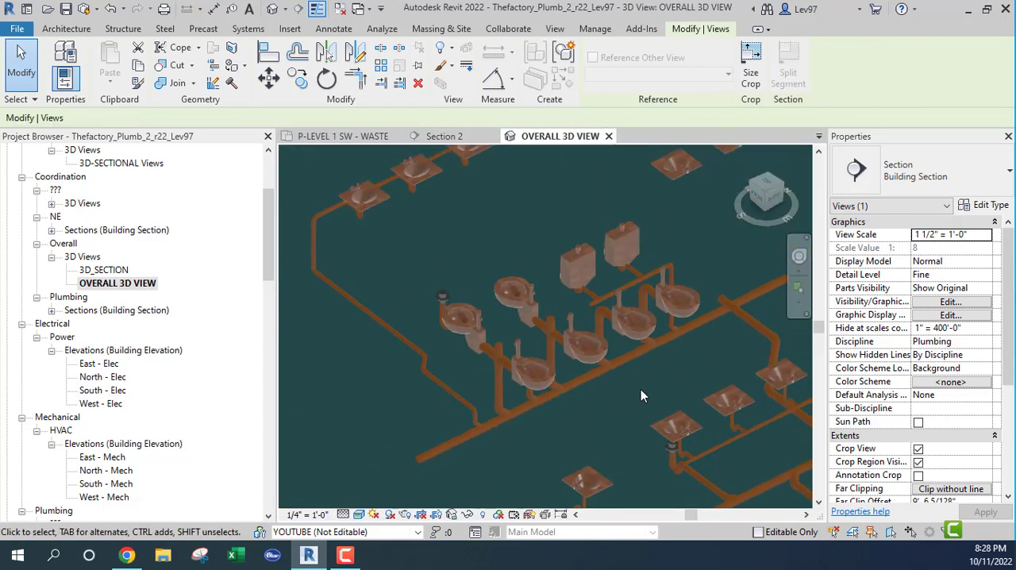
pyautogui.scroll(3, 612, 334)
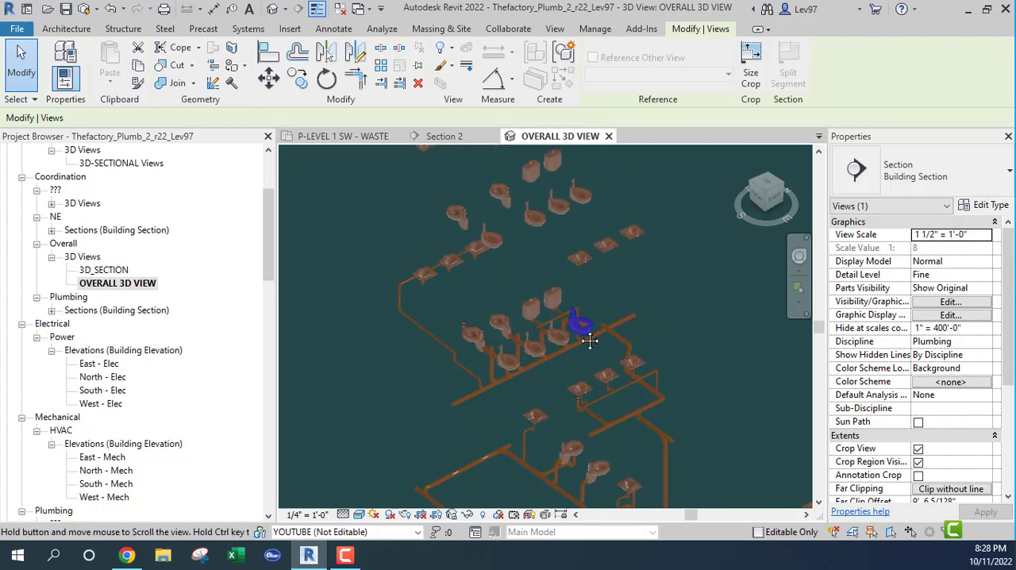
pyautogui.click(614, 341)
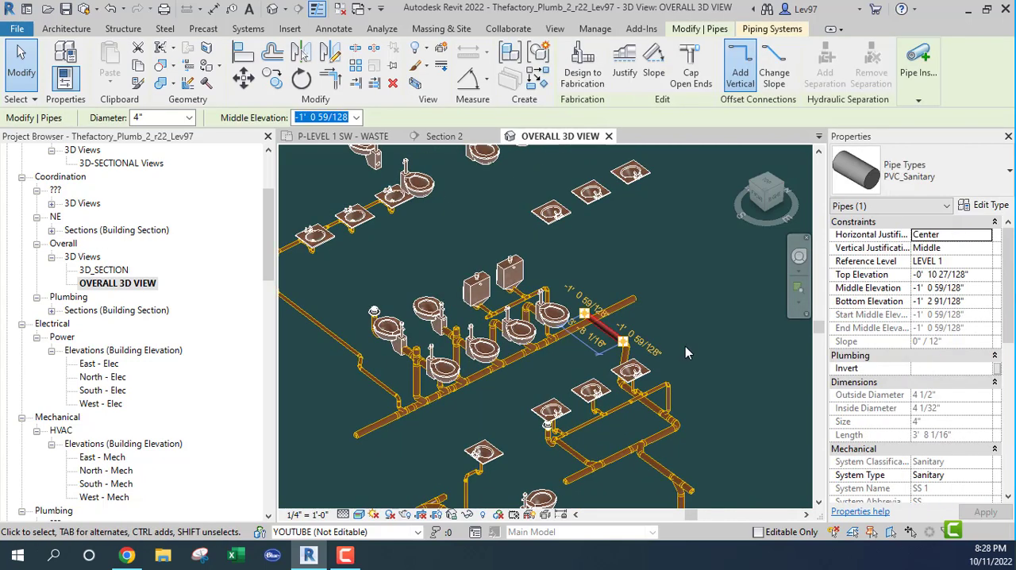
pyautogui.keyDown('shift'); pyautogui.moveTo(685, 345); pyautogui.dragTo(612, 354, button='middle'); pyautogui.keyUp('shift')
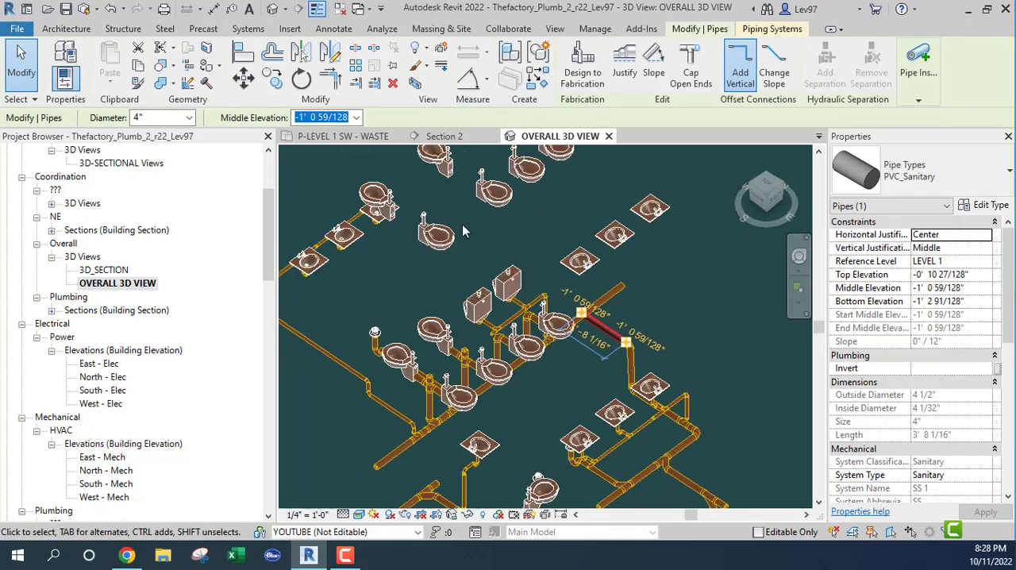
pyautogui.click(361, 139)
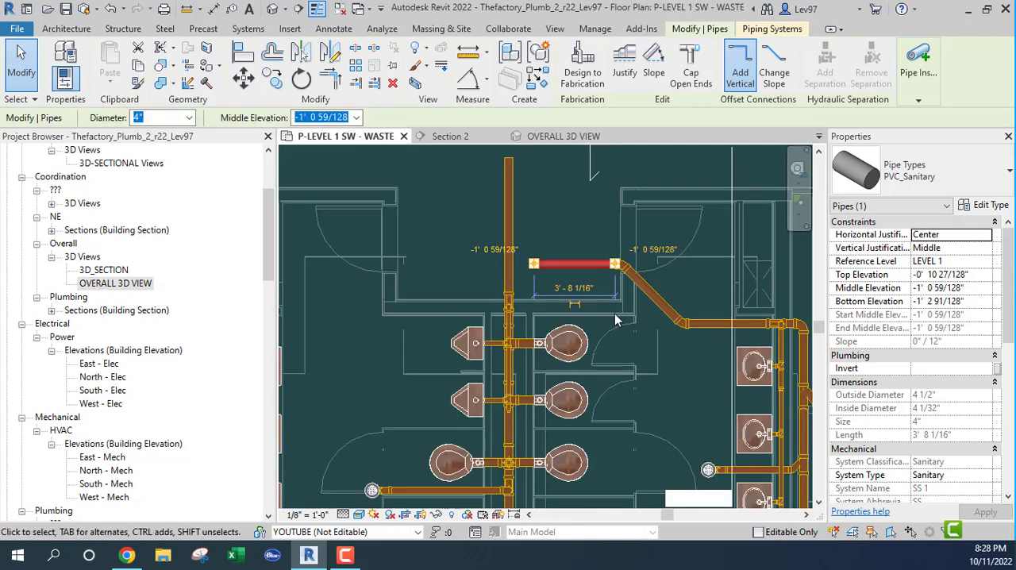
# Select the Section 2 line in the waste plan, then open the 3D_SECTION view and orient it to Section 2
pyautogui.press('Escape')
pyautogui.click(730, 235)
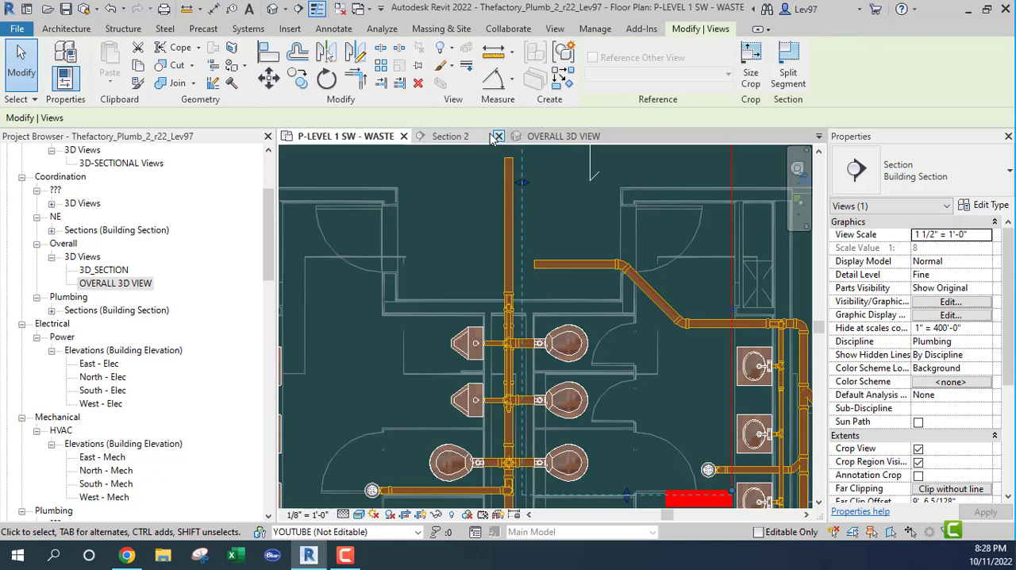
pyautogui.doubleClick(110, 271)
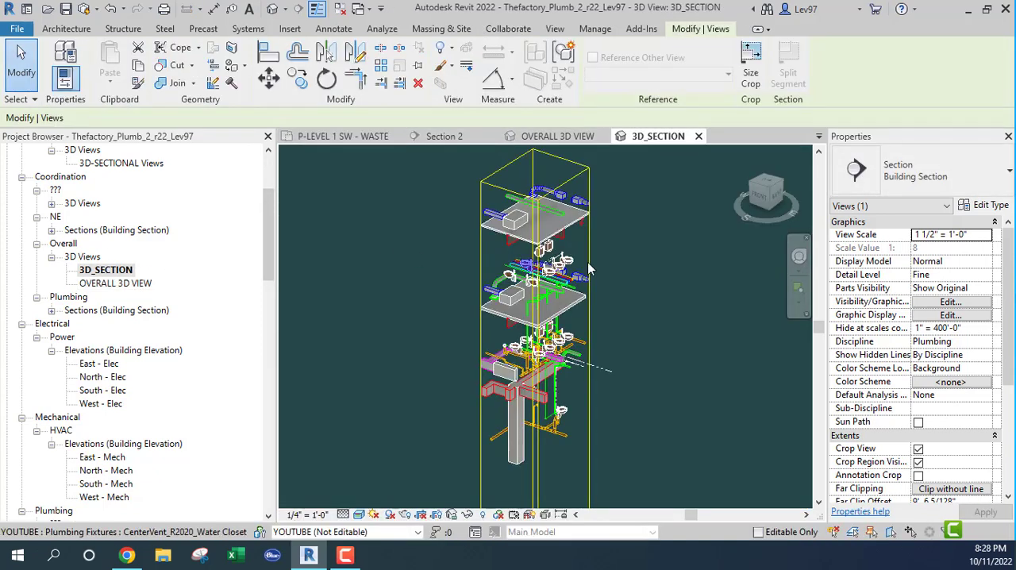
pyautogui.click(744, 153)
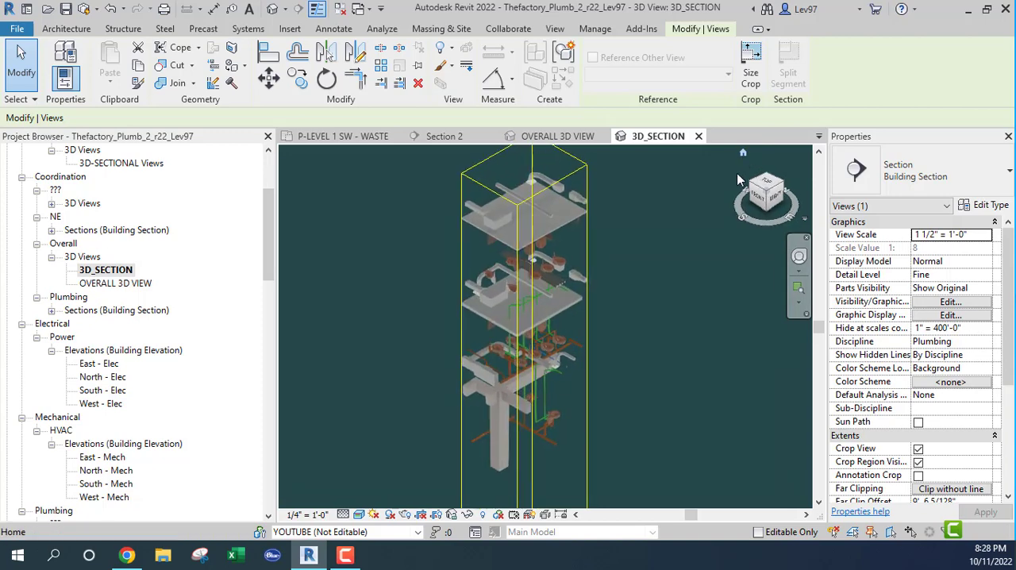
pyautogui.rightClick(760, 201)
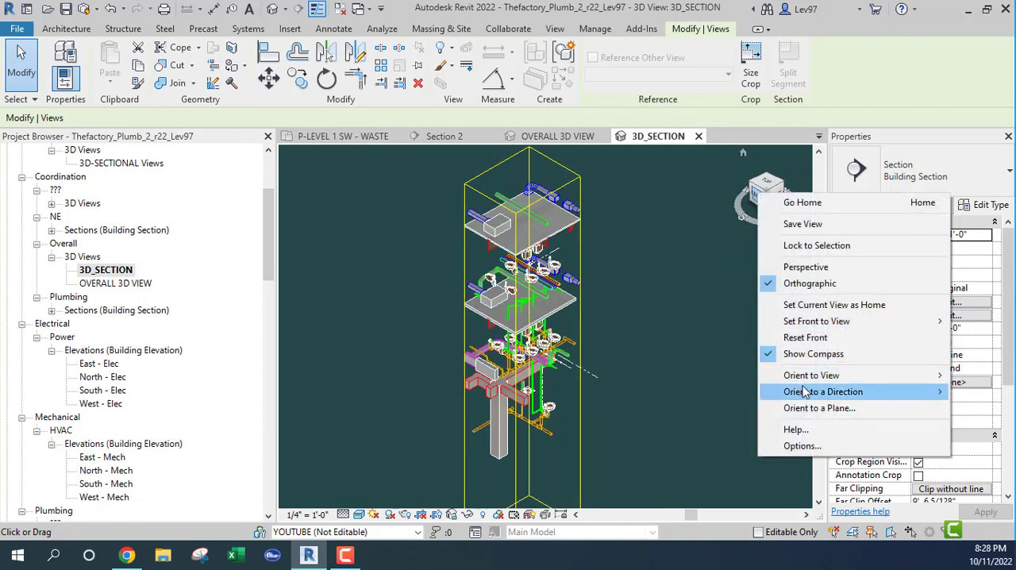
pyautogui.moveTo(806, 375)
pyautogui.moveTo(740, 405)
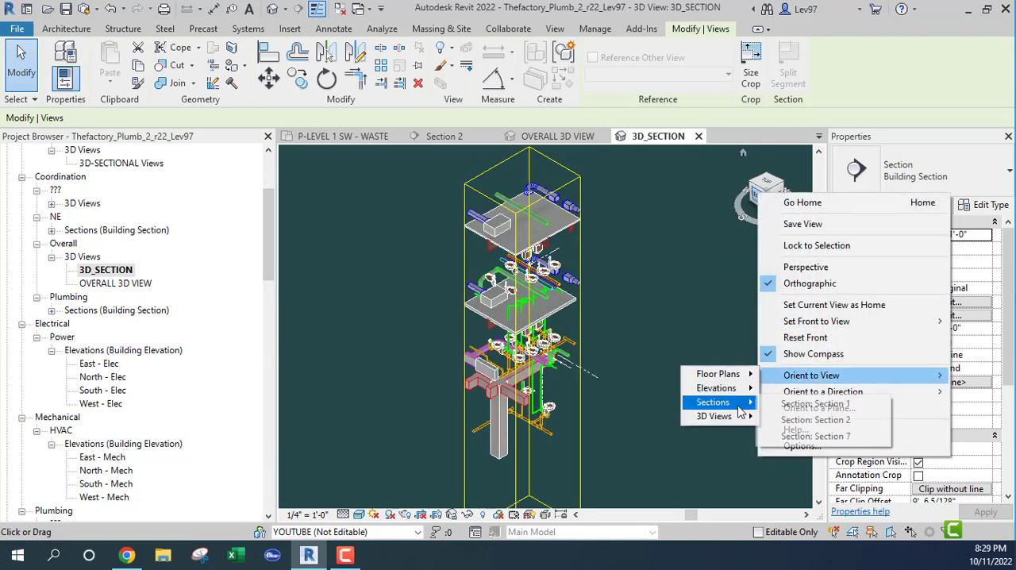
pyautogui.click(818, 420)
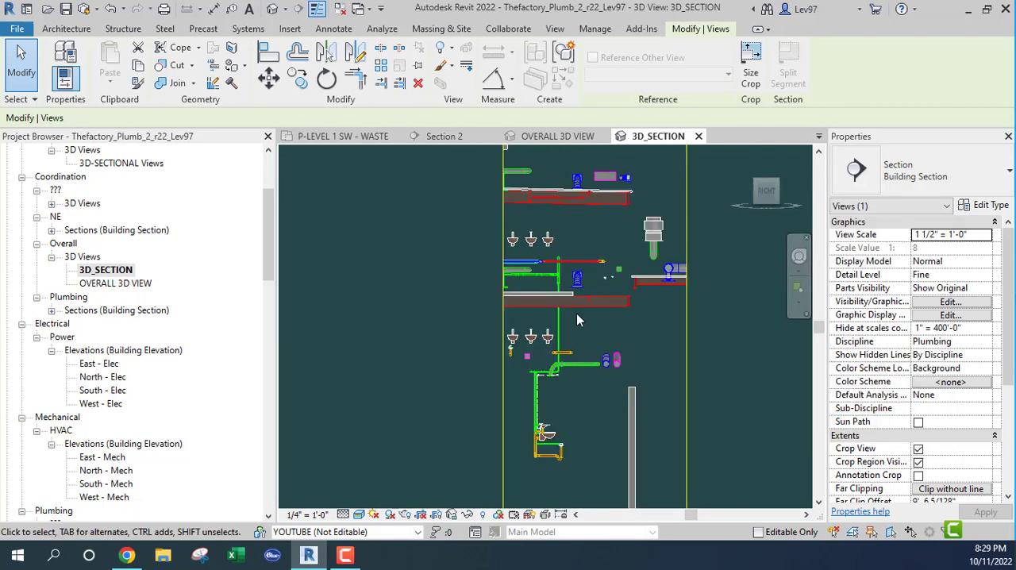
# Examine the piping and ducts in the reoriented 3D section from an isometric angle, then close that view
pyautogui.click(744, 155)
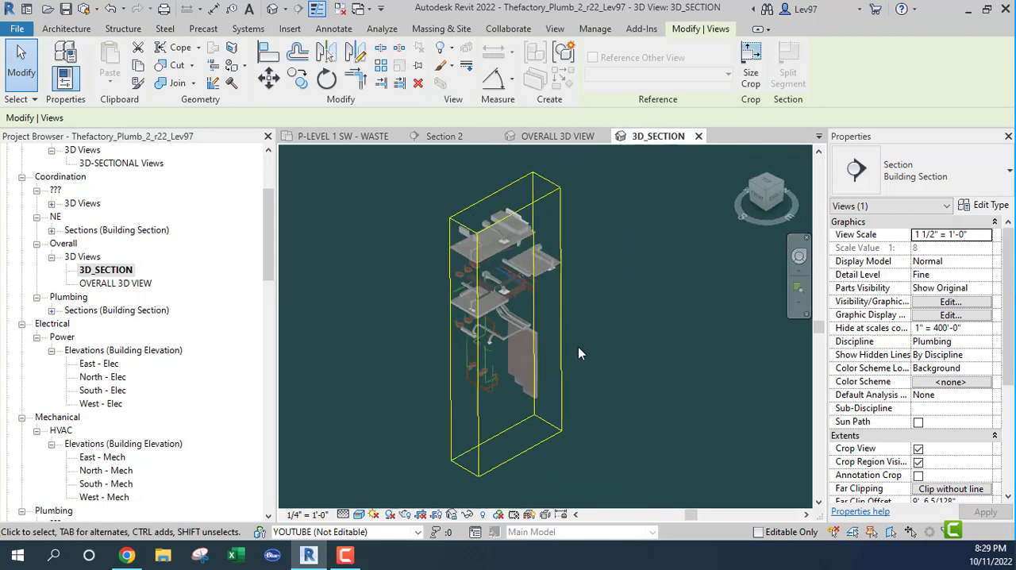
pyautogui.scroll(5, 487, 388)
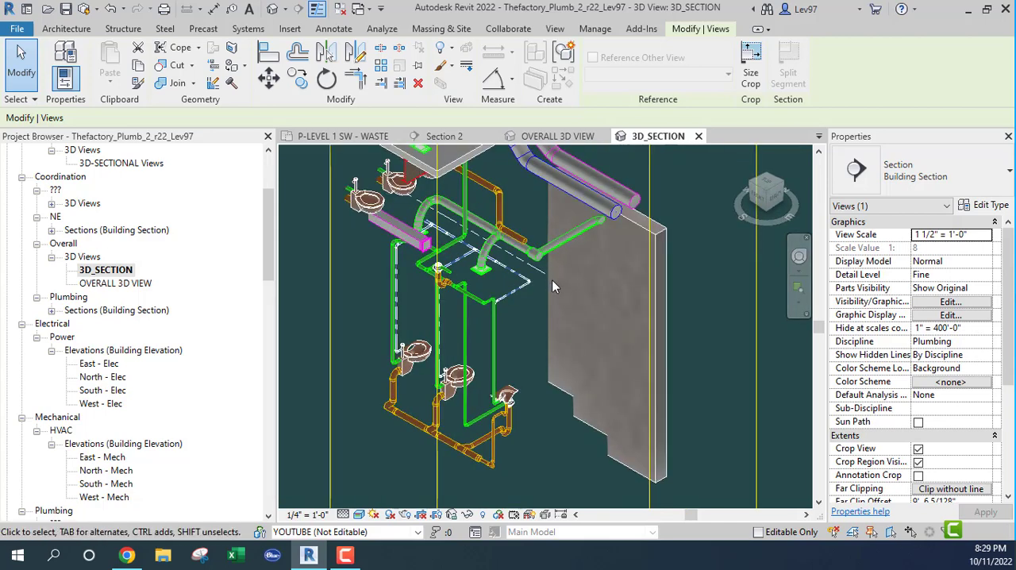
pyautogui.keyDown('shift'); pyautogui.moveTo(553, 299); pyautogui.dragTo(571, 270, button='middle'); pyautogui.keyUp('shift')
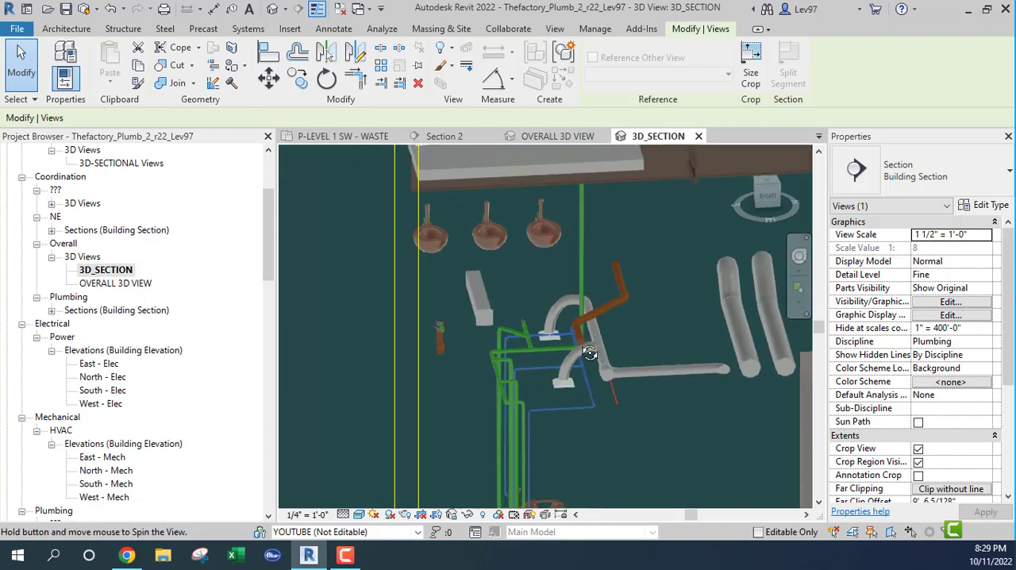
pyautogui.click(699, 137)
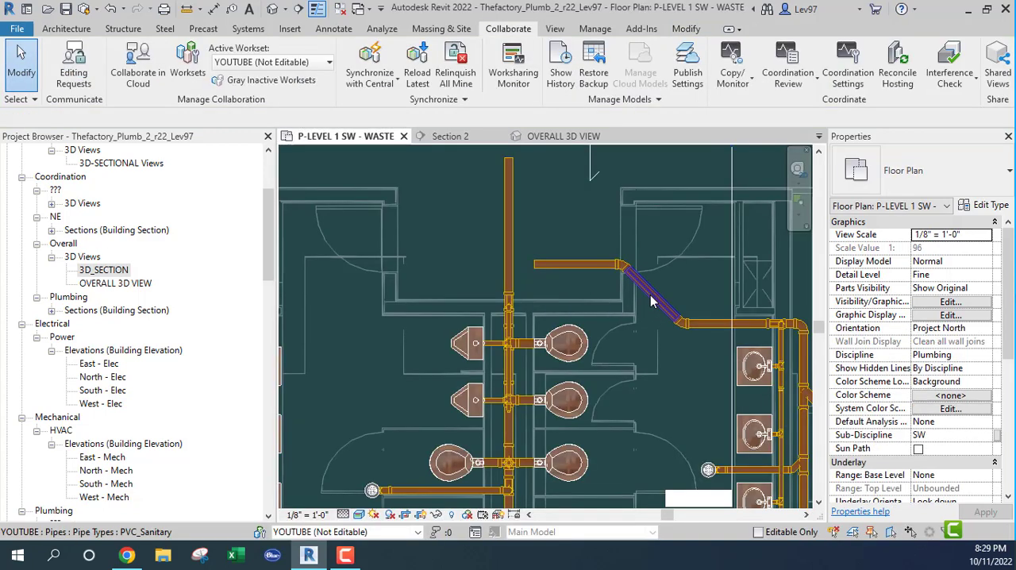
# Move the Section 2 line in the waste plan across so it cuts through the new straight run near its open end
pyautogui.scroll(-2, 560, 270)
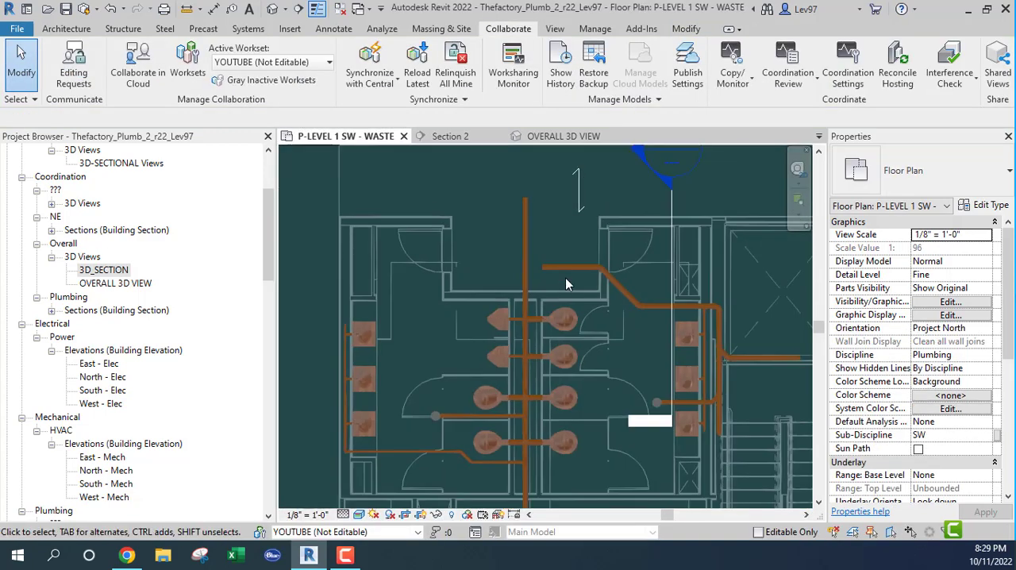
pyautogui.moveTo(674, 205); pyautogui.dragTo(548, 204)
pyautogui.scroll(8, 528, 270)
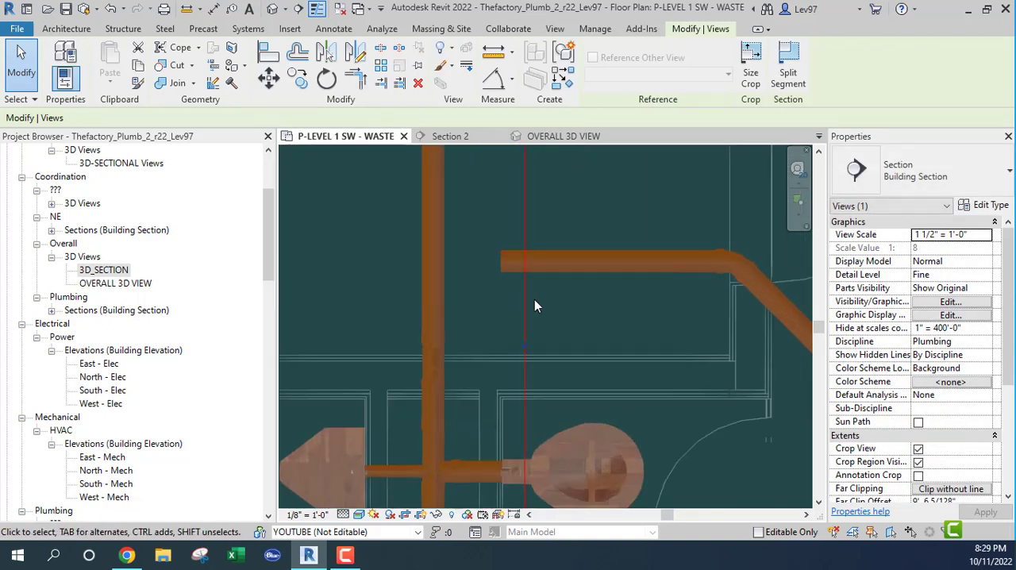
pyautogui.scroll(-4, 381, 270)
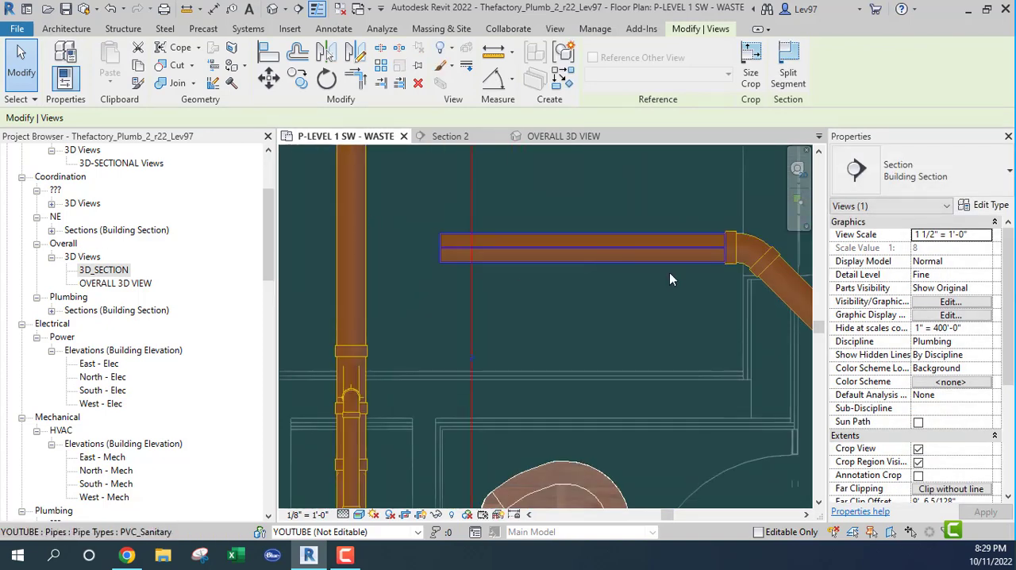
pyautogui.moveTo(673, 318); pyautogui.dragTo(653, 259, button='middle')
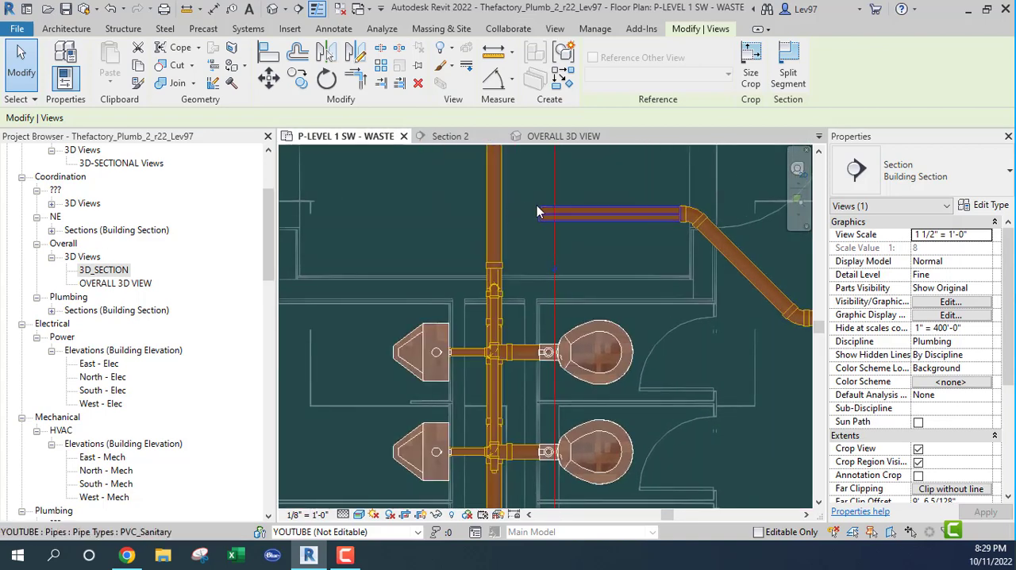
pyautogui.moveTo(534, 226); pyautogui.dragTo(532, 269, button='middle')
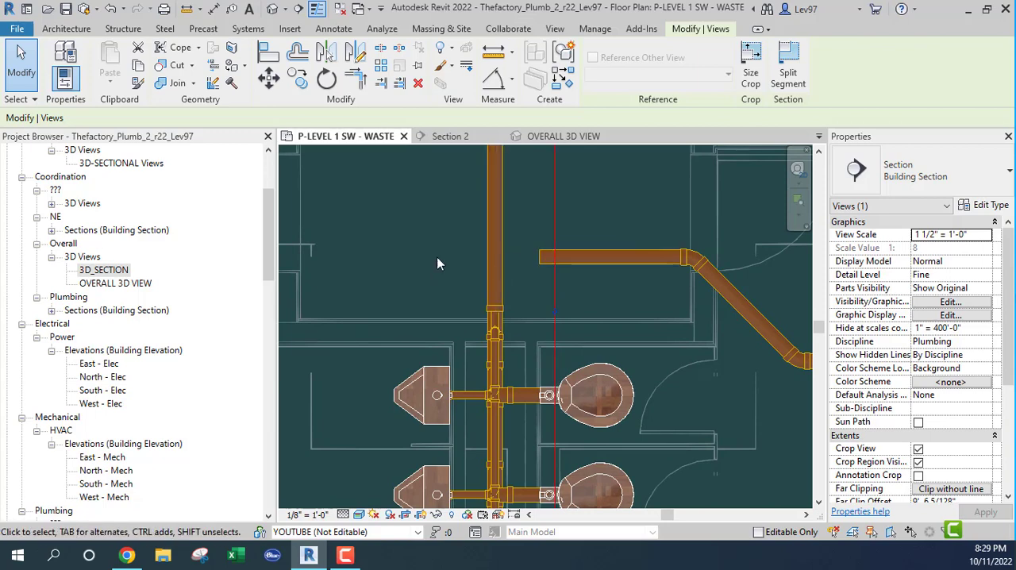
pyautogui.click(328, 80)
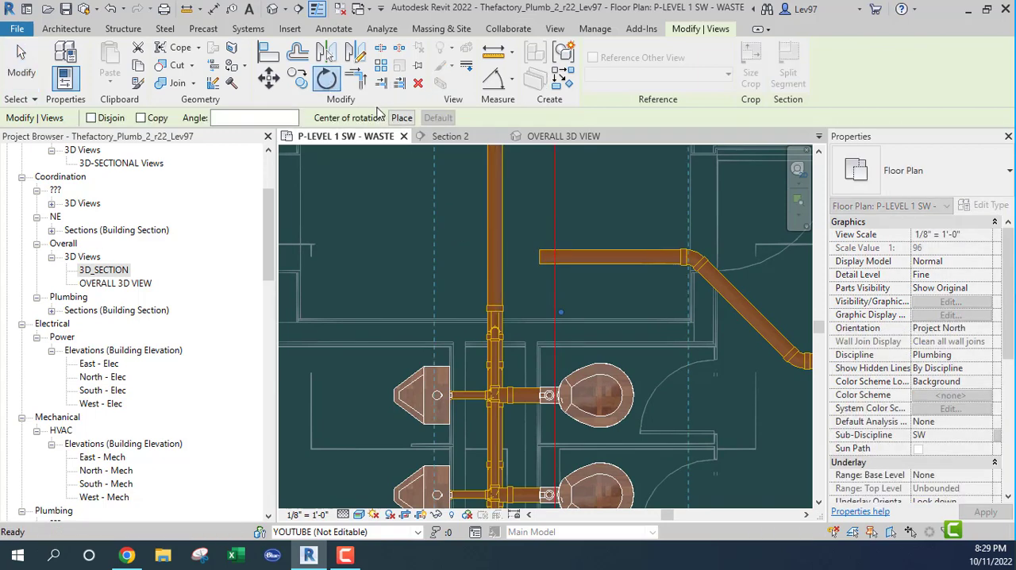
pyautogui.click(403, 118)
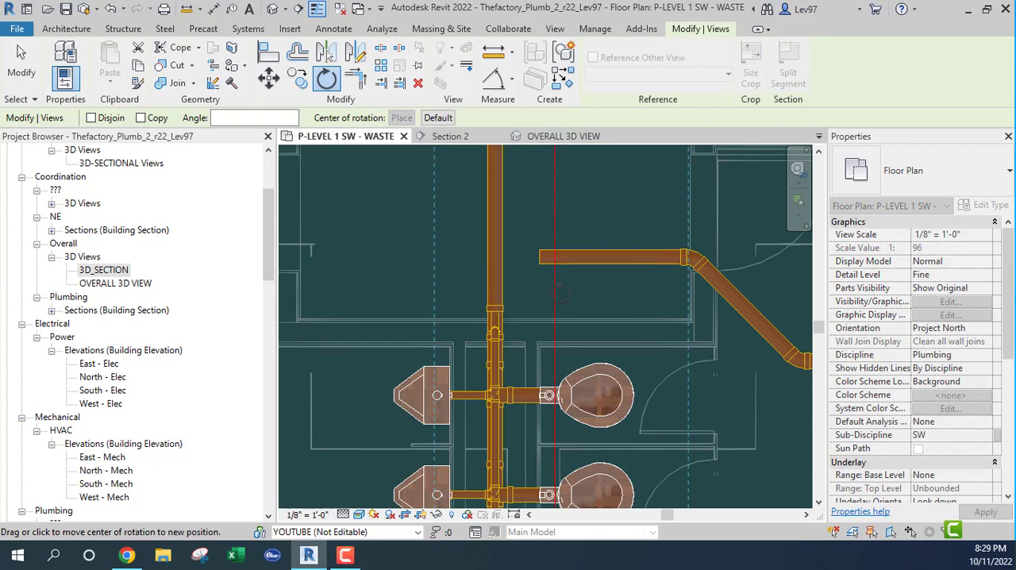
pyautogui.click(556, 287)
pyautogui.press('Escape')
pyautogui.press('Escape')
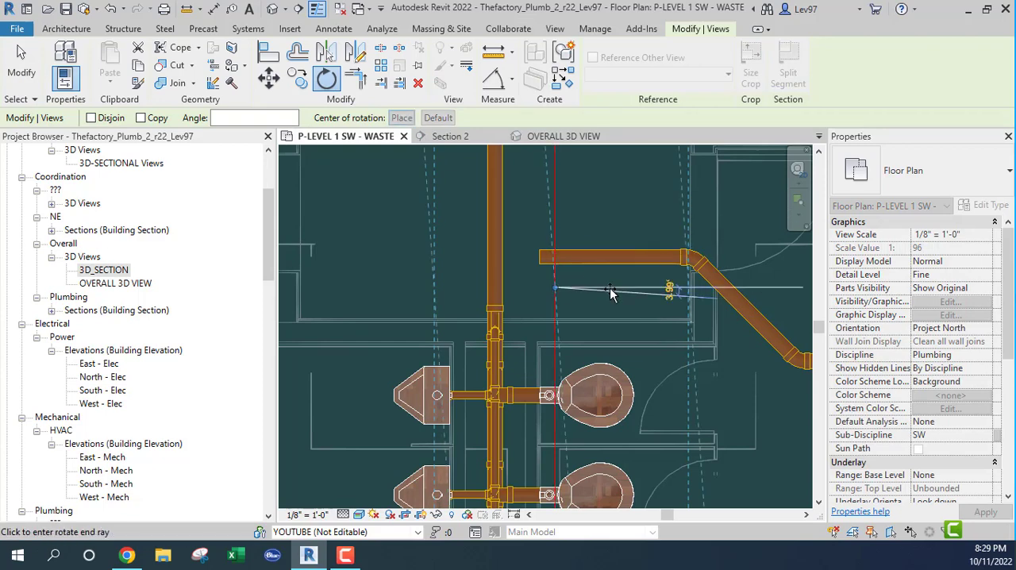
pyautogui.click(554, 292)
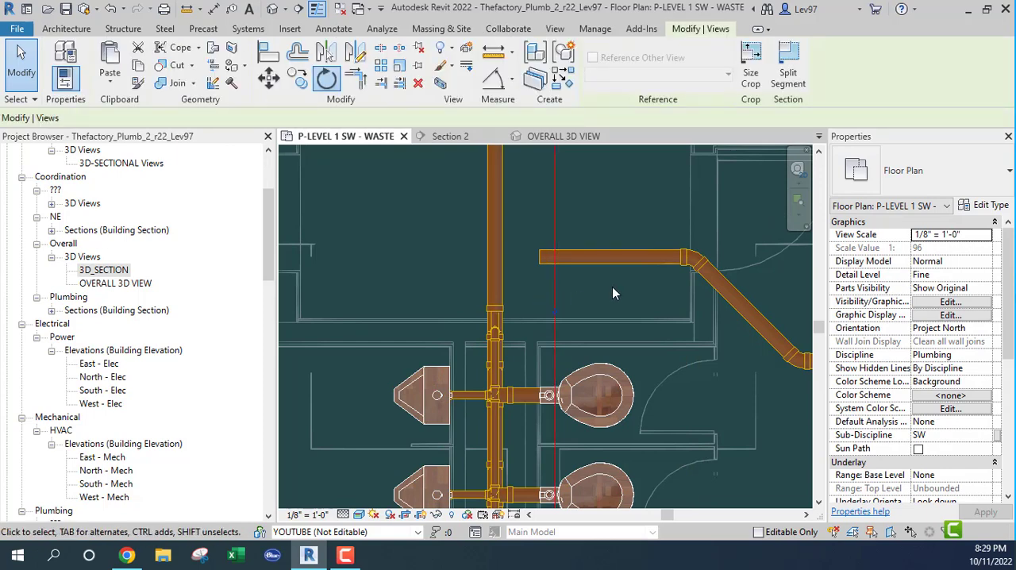
# Rotate the Section 2 line 90° about a point on it and move it alongside the new straight run, on the water-closet side
pyautogui.click(325, 79)
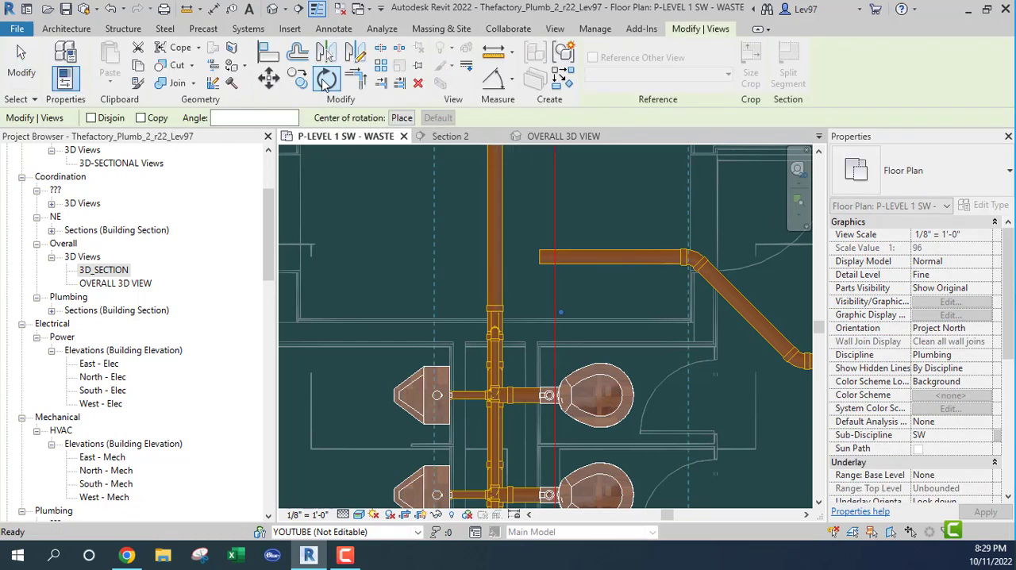
pyautogui.click(402, 119)
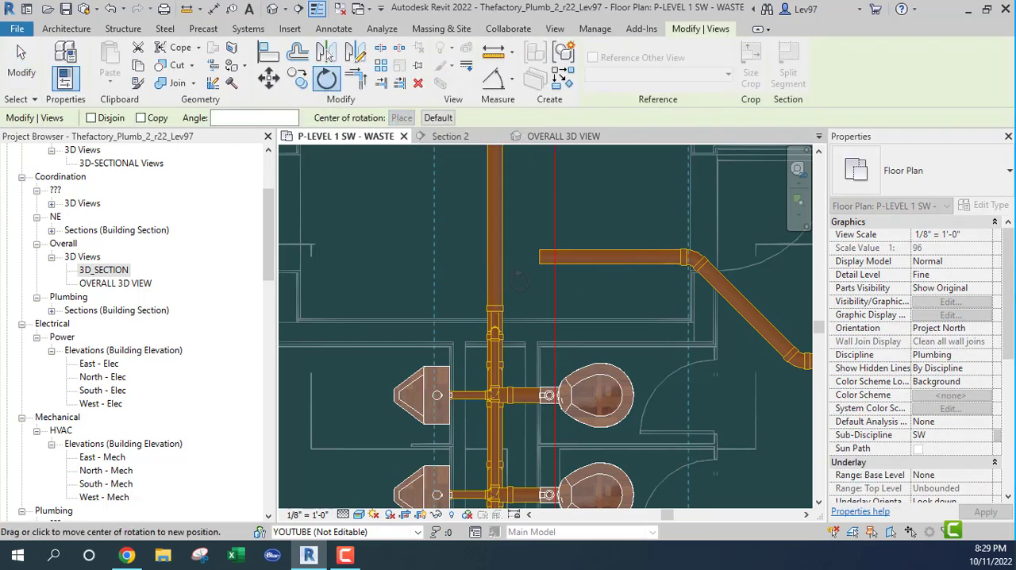
pyautogui.click(556, 295)
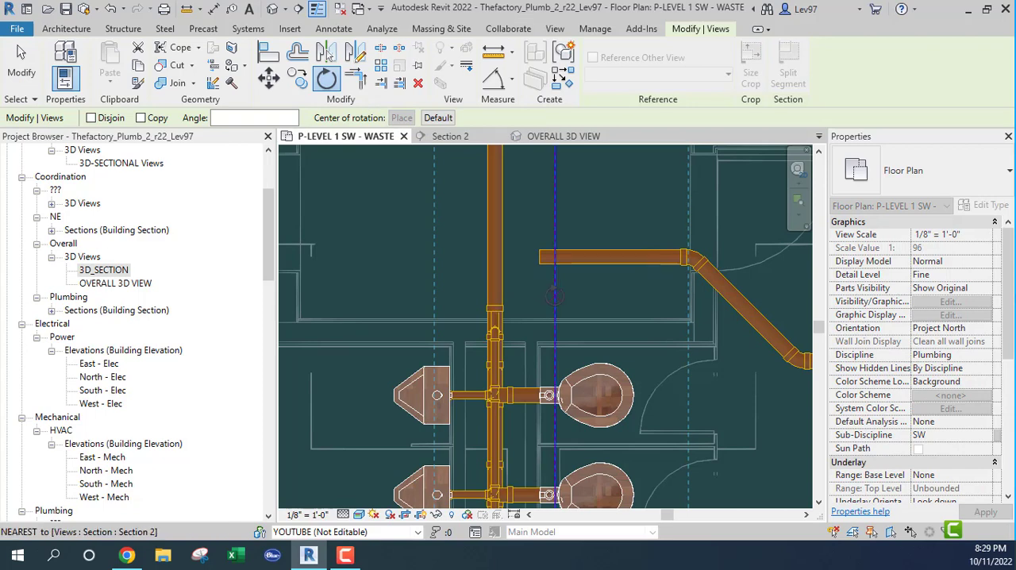
pyautogui.click(631, 295)
pyautogui.write('90')
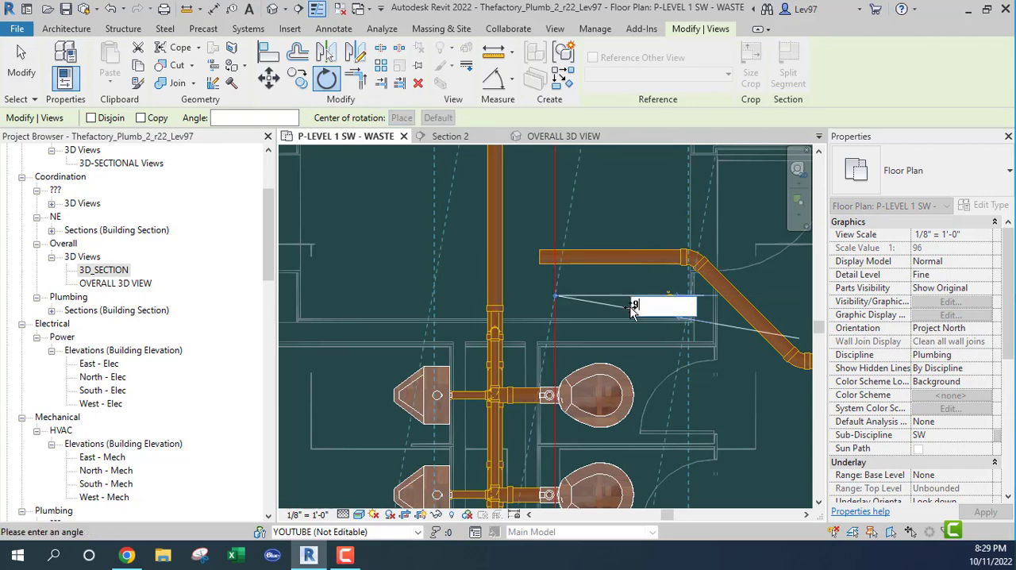
pyautogui.press('Return')
pyautogui.moveTo(581, 294); pyautogui.dragTo(563, 267)
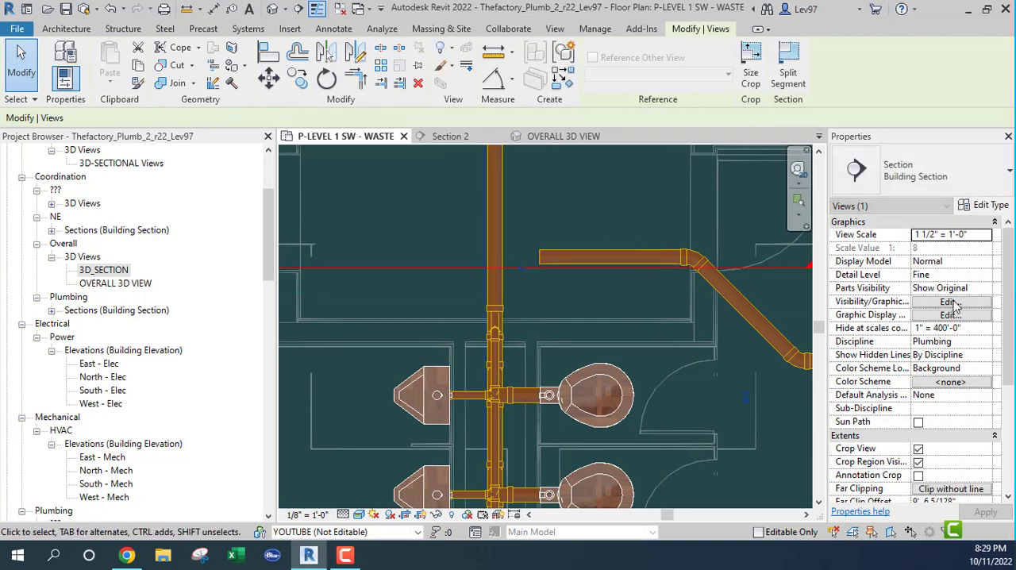
# Set the Far Clip Offset of Section 2 to 0' 10"
pyautogui.scroll(-5, 961, 343)
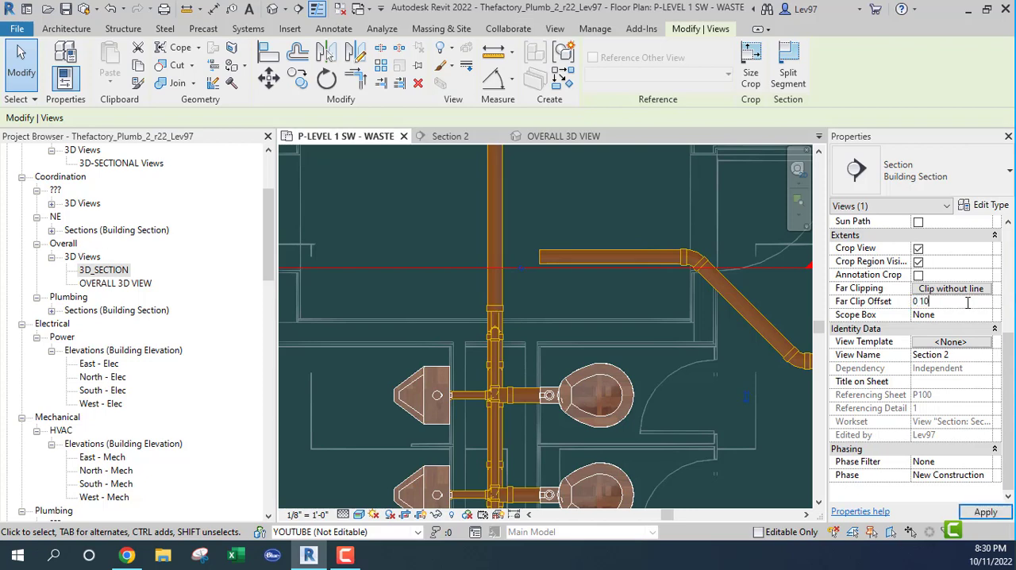
pyautogui.click(567, 205)
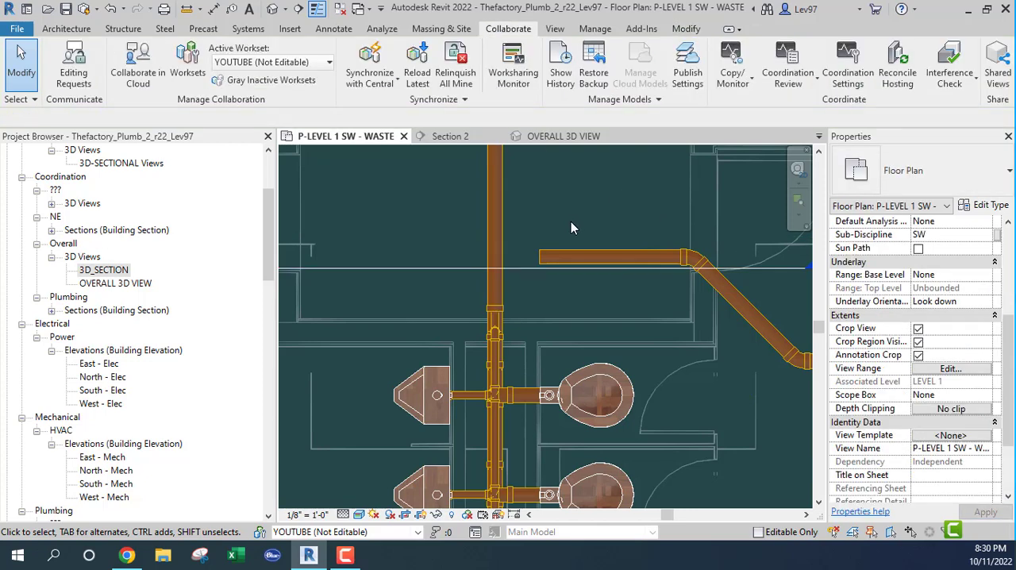
pyautogui.click(525, 269)
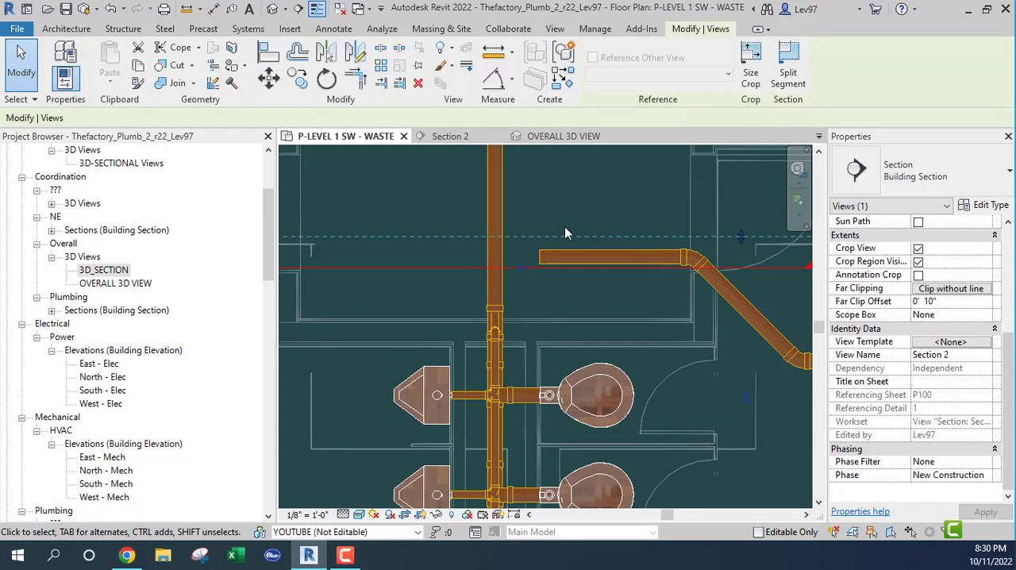
# Open Section 2 and select the 4" waste main shown in cross-section below the new branch
pyautogui.click(451, 137)
pyautogui.scroll(-2, 524, 287)
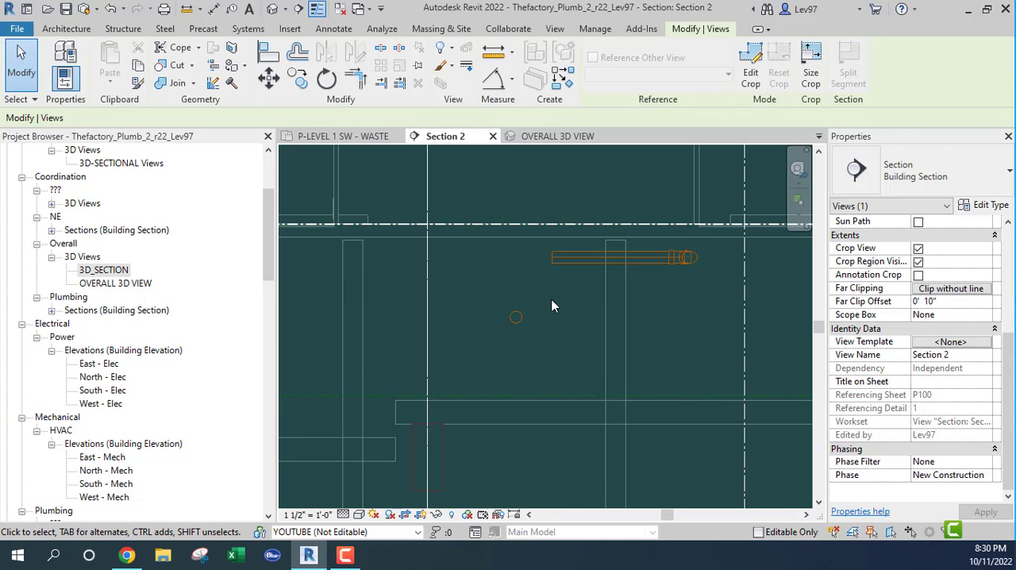
pyautogui.click(514, 325)
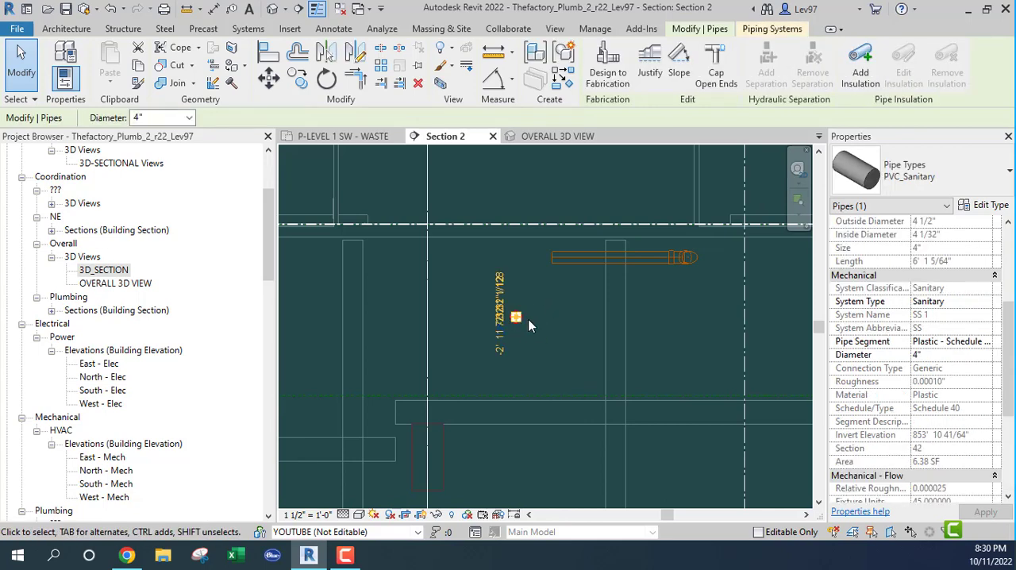
# In the P-LEVEL 1 SW - WASTE plan, draw a 4" pipe from the straight run's open end to the centerline of the main
pyautogui.click(352, 137)
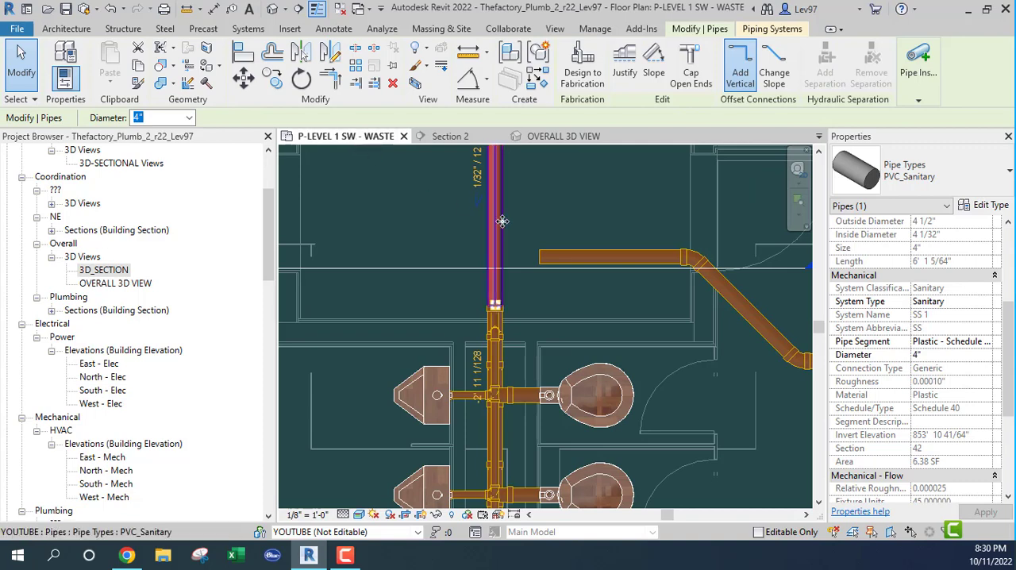
pyautogui.press('Escape')
pyautogui.click(558, 243)
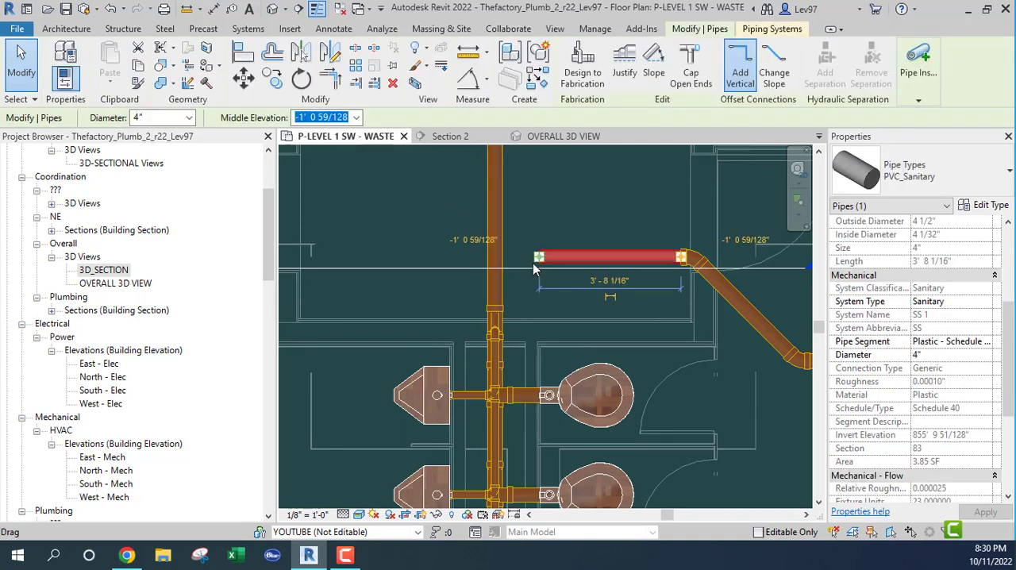
pyautogui.rightClick(540, 262)
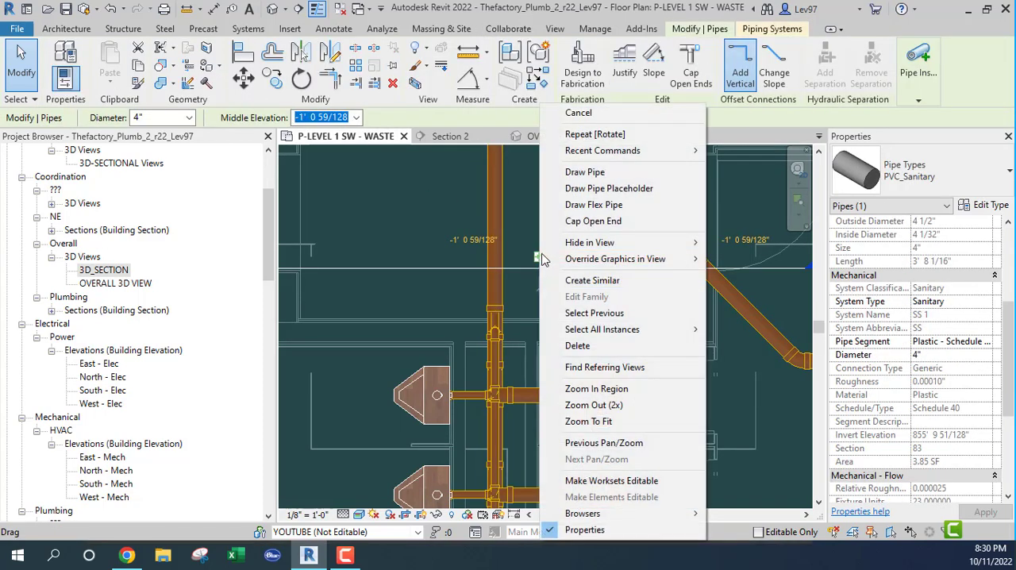
pyautogui.click(580, 171)
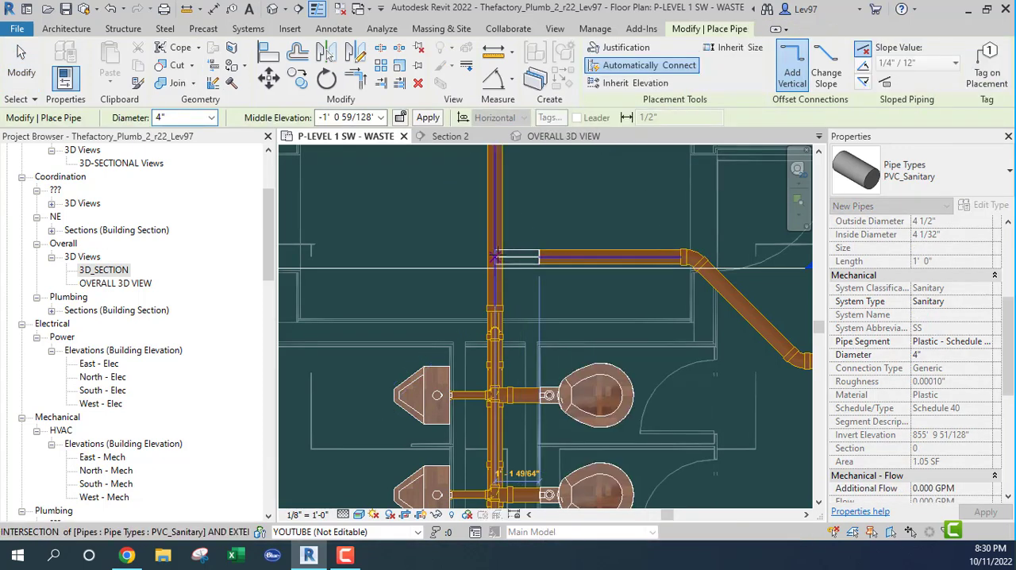
pyautogui.press('Escape')
pyautogui.press('Escape')
# Examine the new branch's tie-in to the main in plan and in the OVERALL 3D VIEW
pyautogui.moveTo(607, 229); pyautogui.dragTo(661, 198, button='middle')
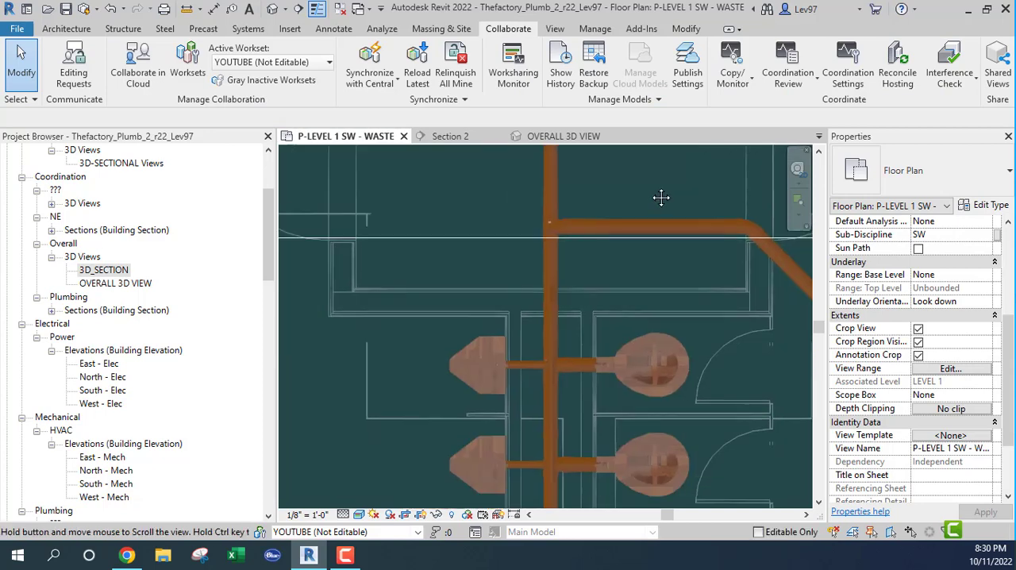
pyautogui.scroll(2, 498, 177)
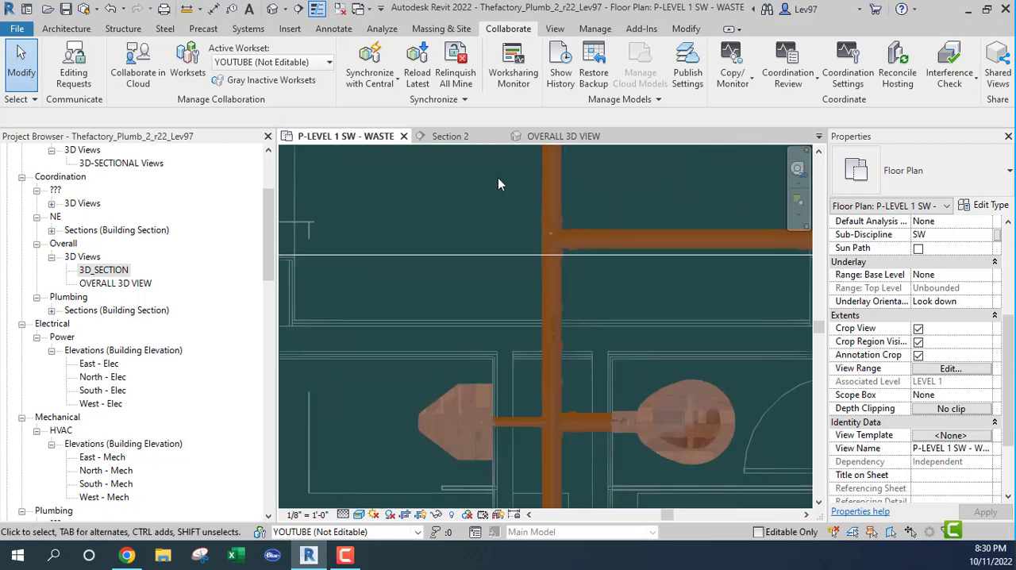
pyautogui.click(529, 224)
pyautogui.click(452, 236)
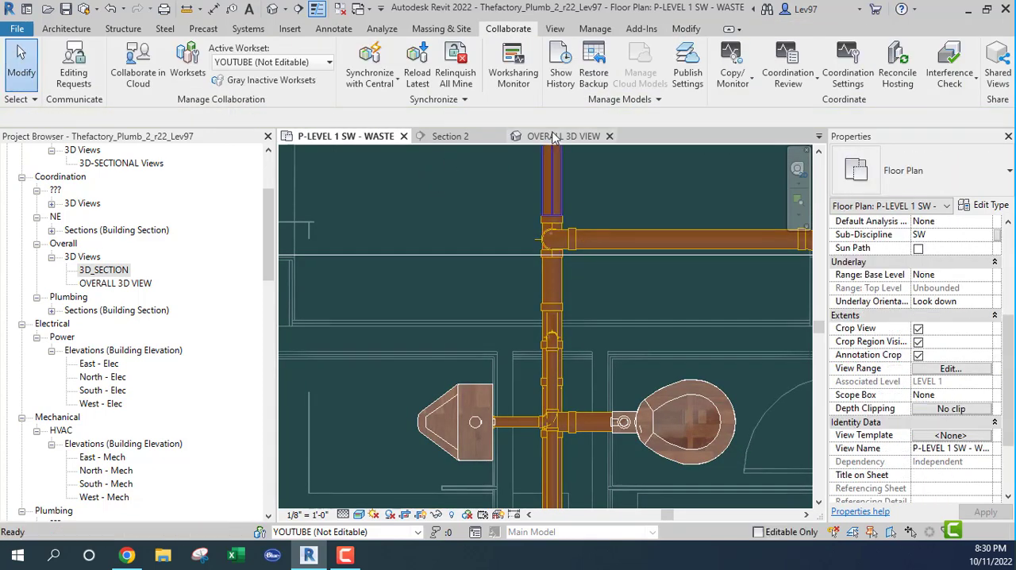
pyautogui.click(554, 138)
pyautogui.scroll(2, 478, 361)
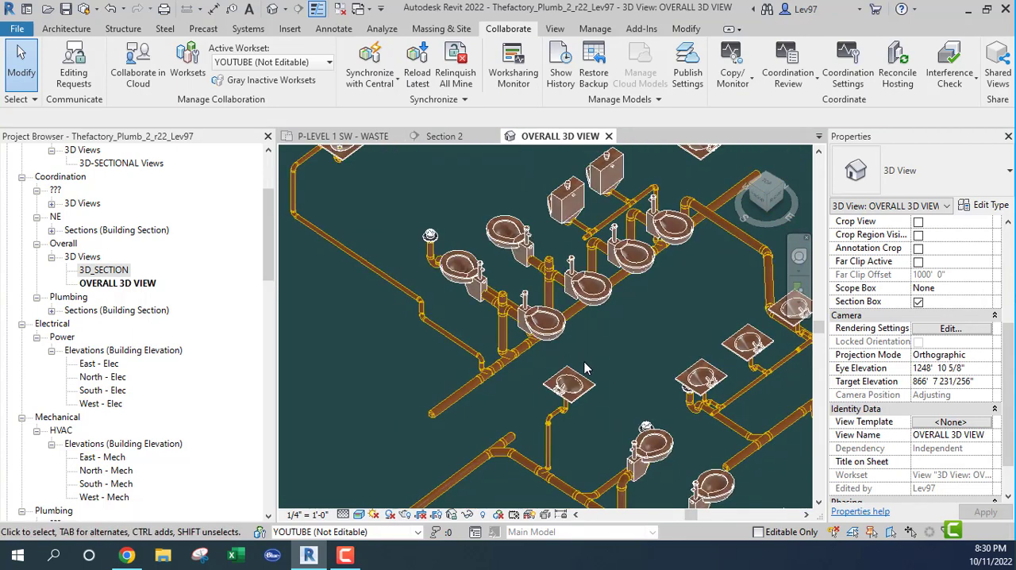
pyautogui.moveTo(601, 365); pyautogui.dragTo(367, 349, button='middle')
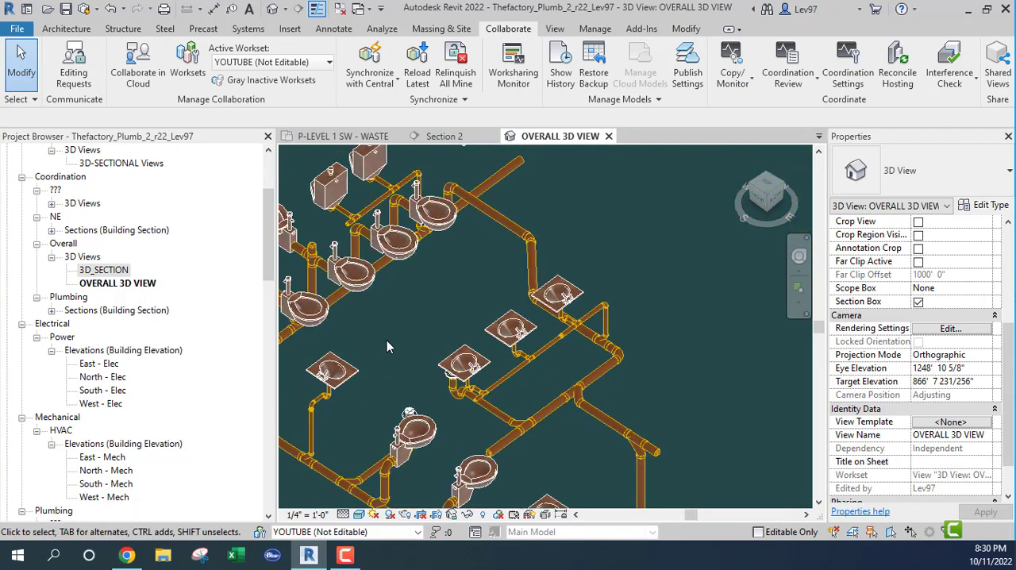
pyautogui.click(500, 225)
pyautogui.keyDown('shift'); pyautogui.moveTo(609, 214); pyautogui.dragTo(468, 189, button='middle'); pyautogui.keyUp('shift')
pyautogui.scroll(5, 515, 244)
pyautogui.scroll(-3, 514, 264)
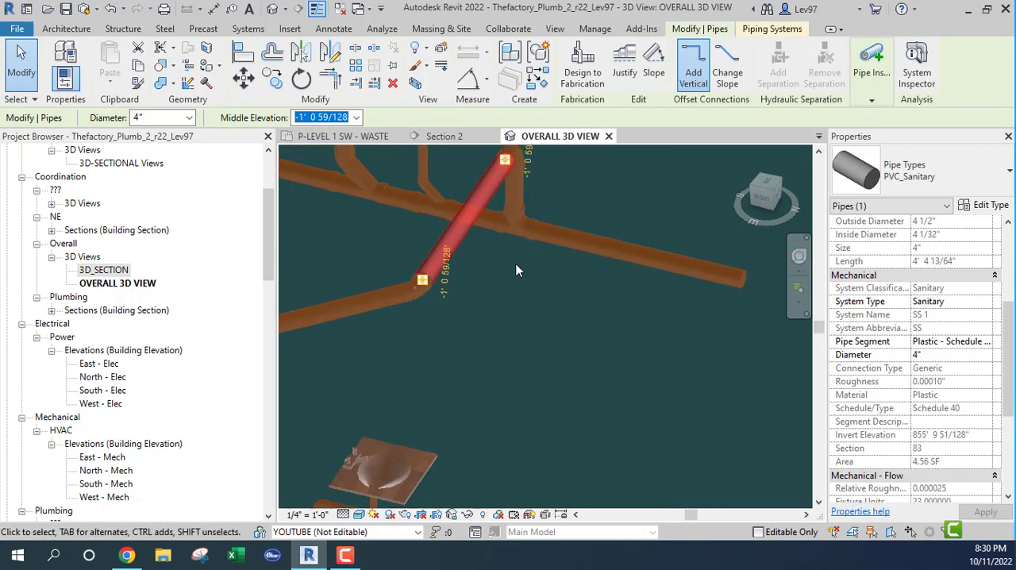
pyautogui.click(515, 266)
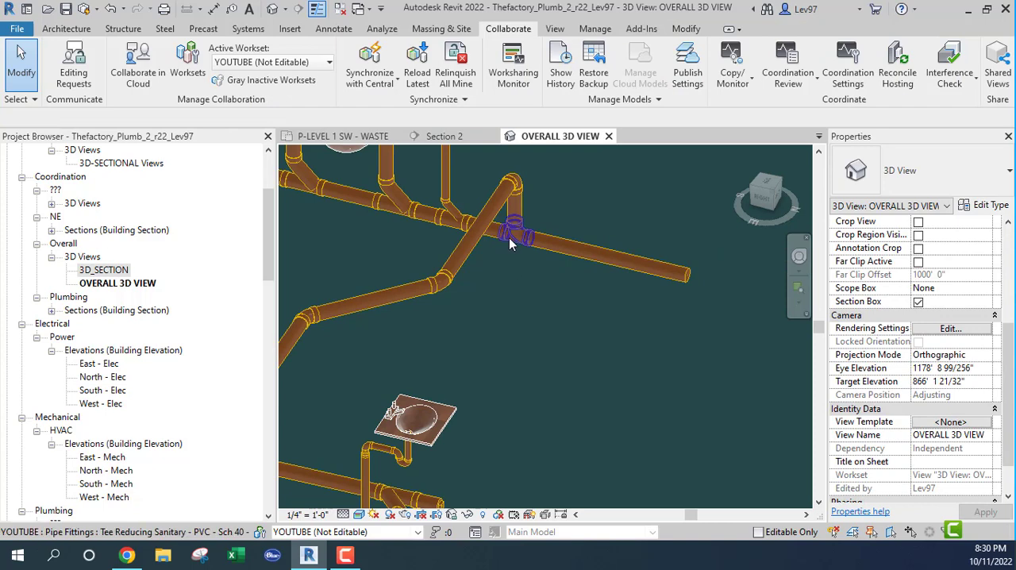
# Change the sanitary tee joining the new branch to the main to the Wye Combination with 8th Bend - PVC - Sch 40 - DWV type
pyautogui.click(509, 237)
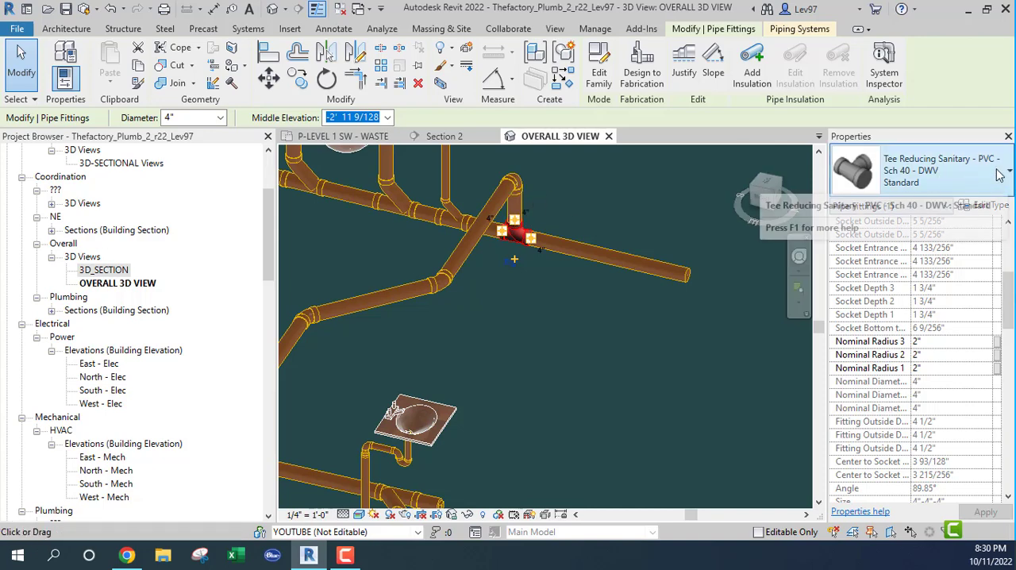
pyautogui.click(977, 184)
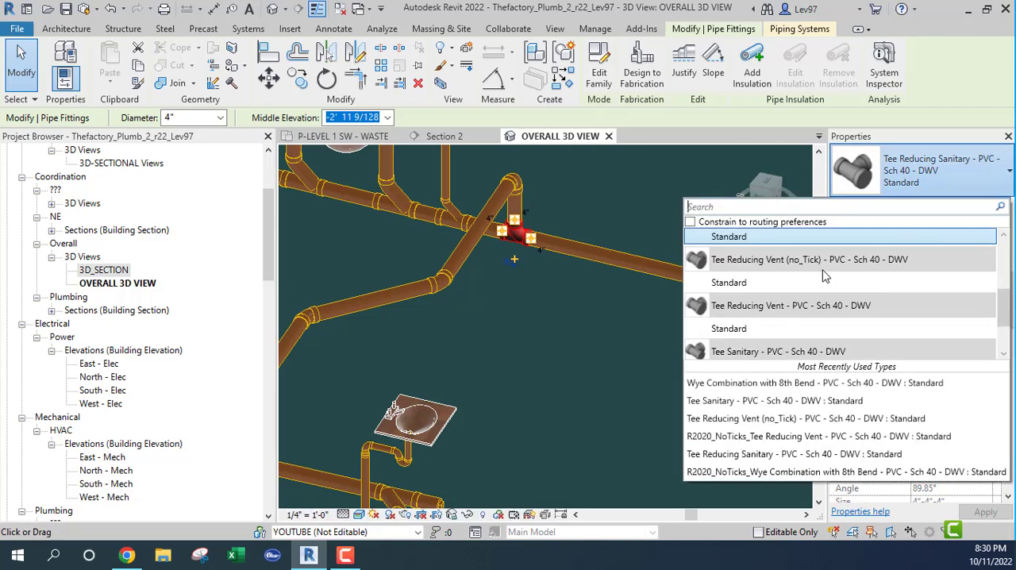
pyautogui.scroll(-1, 714, 333)
pyautogui.click(729, 352)
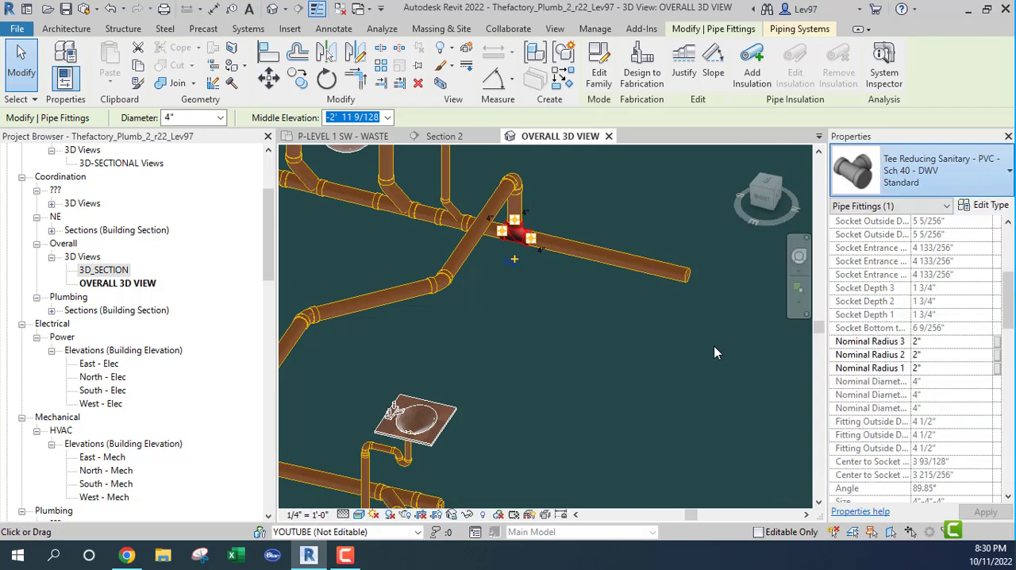
pyautogui.click(530, 297)
pyautogui.keyDown('shift'); pyautogui.moveTo(548, 260); pyautogui.dragTo(534, 316, button='middle'); pyautogui.keyUp('shift')
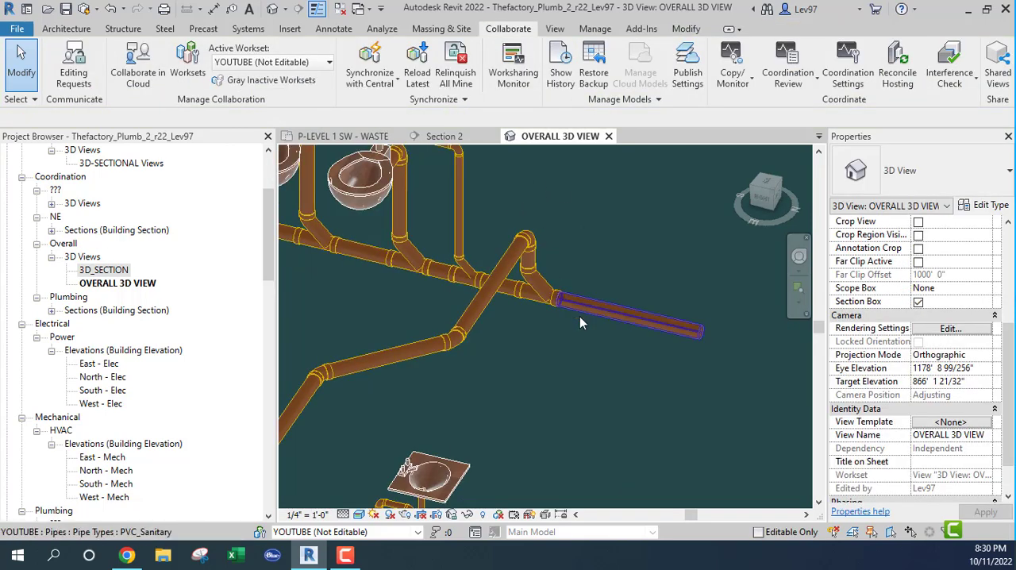
# Select the main's end pipe beyond the new wye and check its Fixture Units value
pyautogui.click(644, 317)
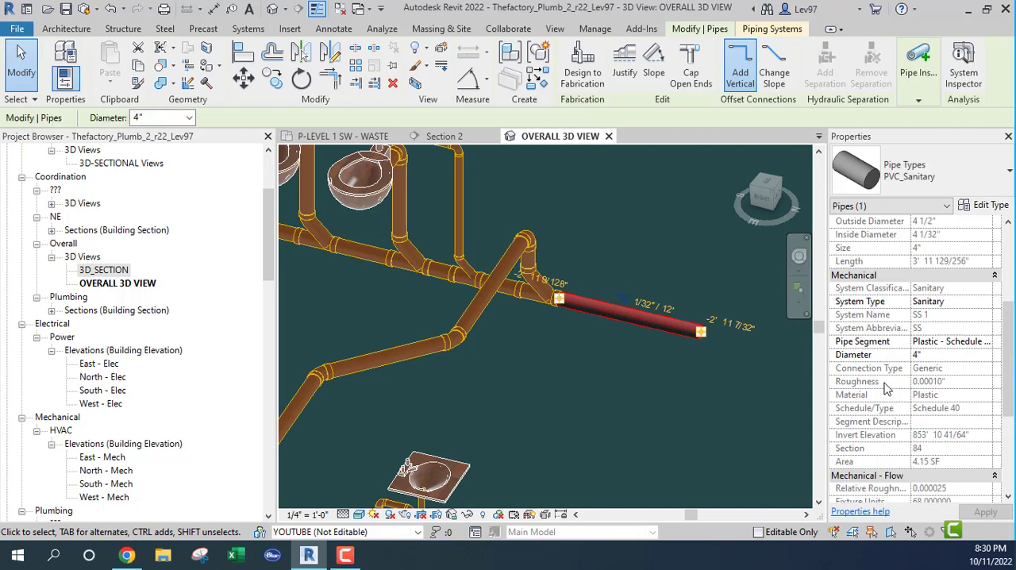
pyautogui.scroll(-3, 881, 384)
pyautogui.scroll(-2, 881, 385)
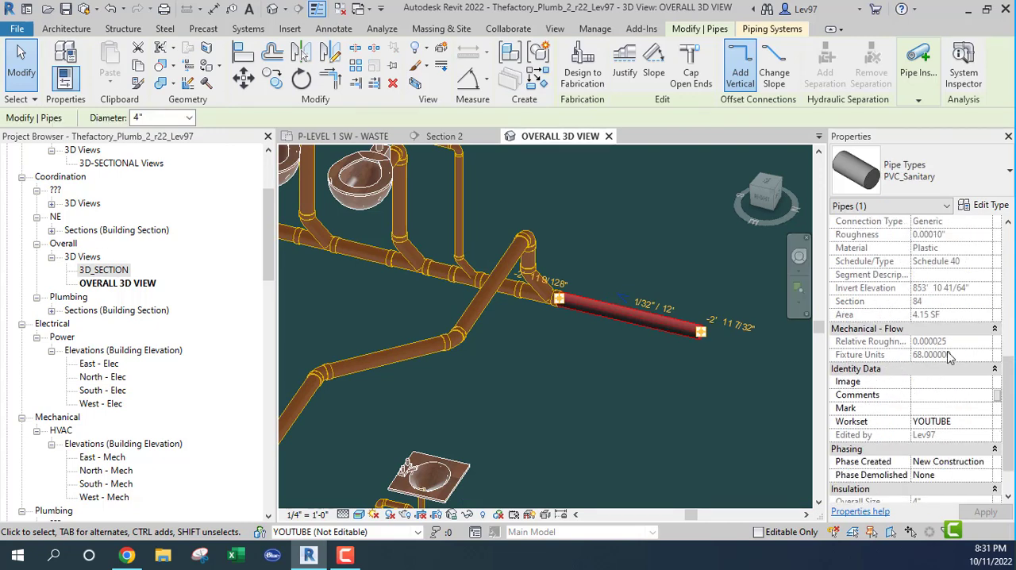
pyautogui.click(606, 361)
# Inspect the whole sanitary system in 3D from several angles, covering the fixture groups, branches and mains
pyautogui.scroll(-4, 579, 350)
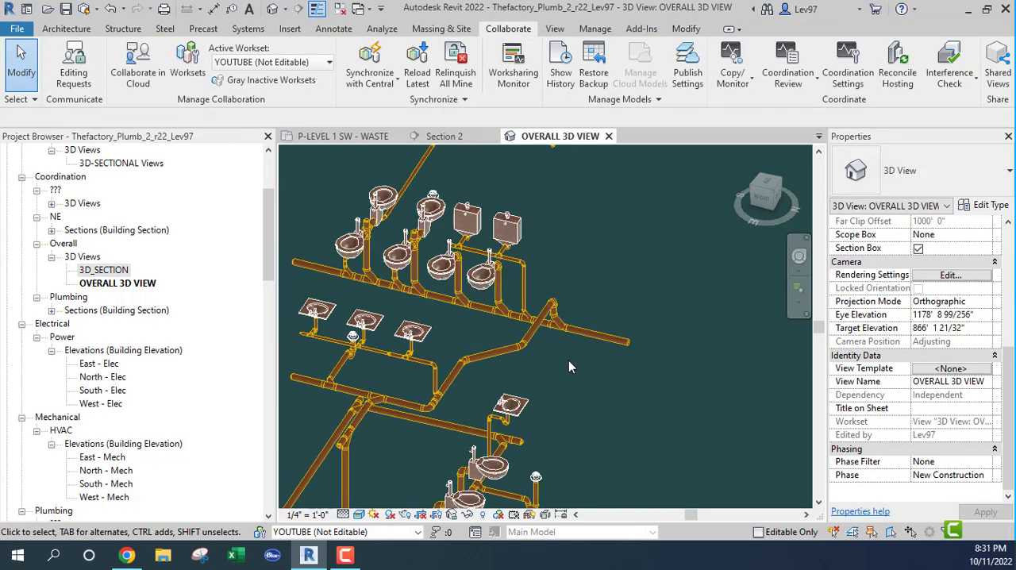
pyautogui.moveTo(591, 370); pyautogui.dragTo(649, 320, button='middle')
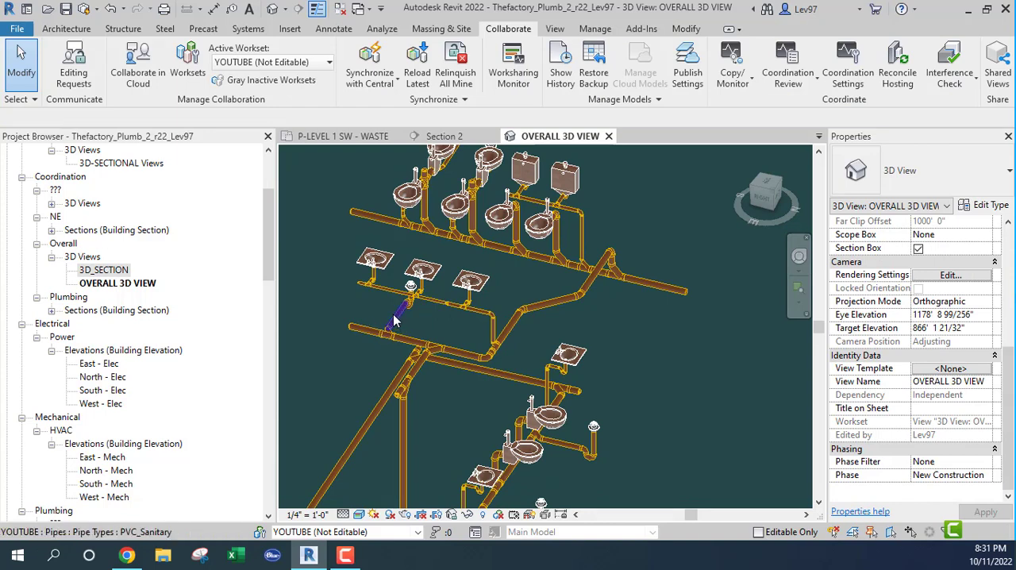
pyautogui.click(396, 319)
pyautogui.keyDown('shift'); pyautogui.moveTo(473, 312); pyautogui.dragTo(528, 258, button='middle'); pyautogui.keyUp('shift')
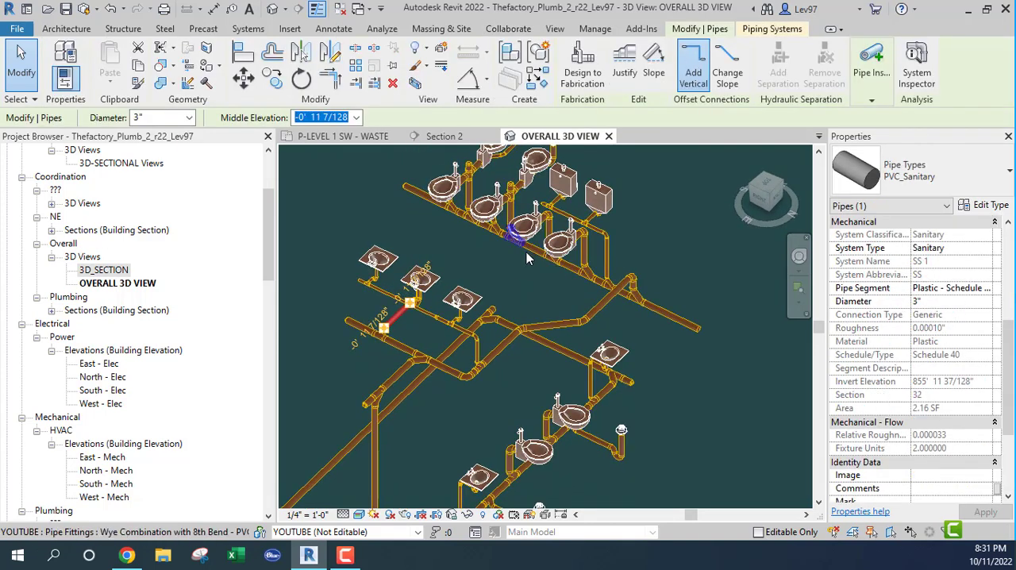
pyautogui.keyDown('shift'); pyautogui.moveTo(648, 382); pyautogui.dragTo(702, 305, button='middle'); pyautogui.keyUp('shift')
pyautogui.scroll(1, 621, 396)
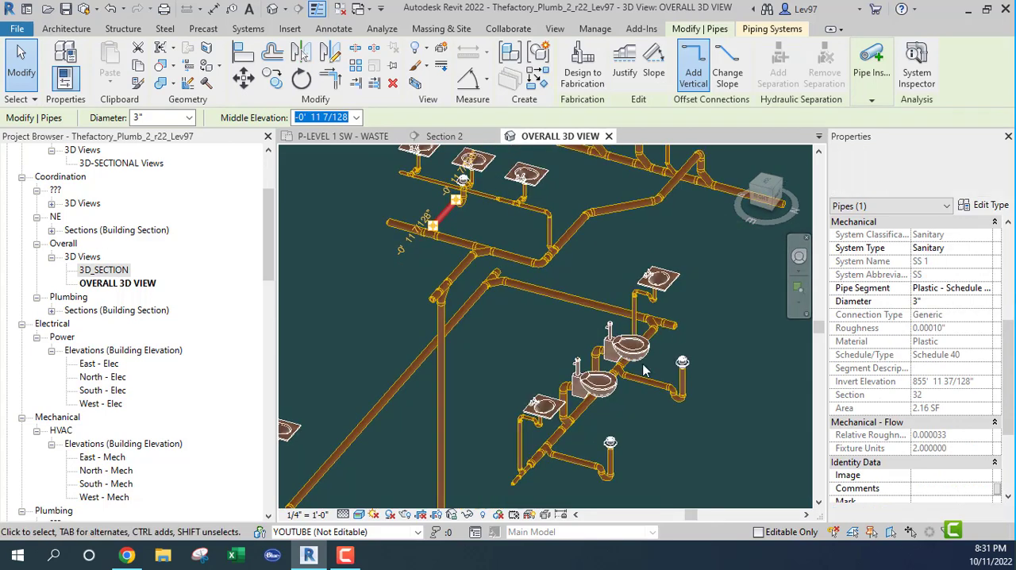
pyautogui.moveTo(550, 360); pyautogui.dragTo(759, 264, button='middle')
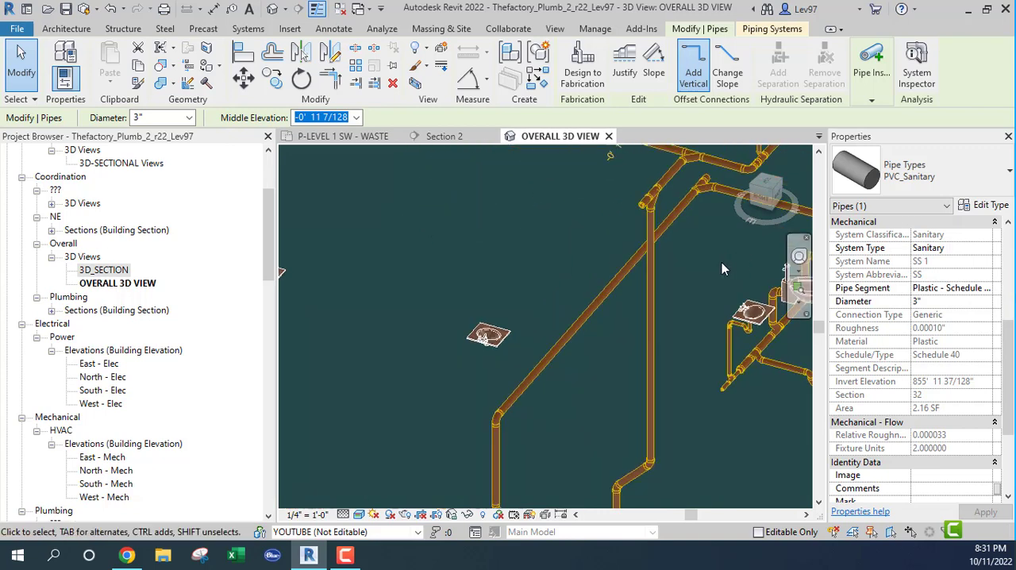
pyautogui.scroll(-3, 717, 268)
pyautogui.moveTo(640, 361); pyautogui.dragTo(569, 432, button='middle')
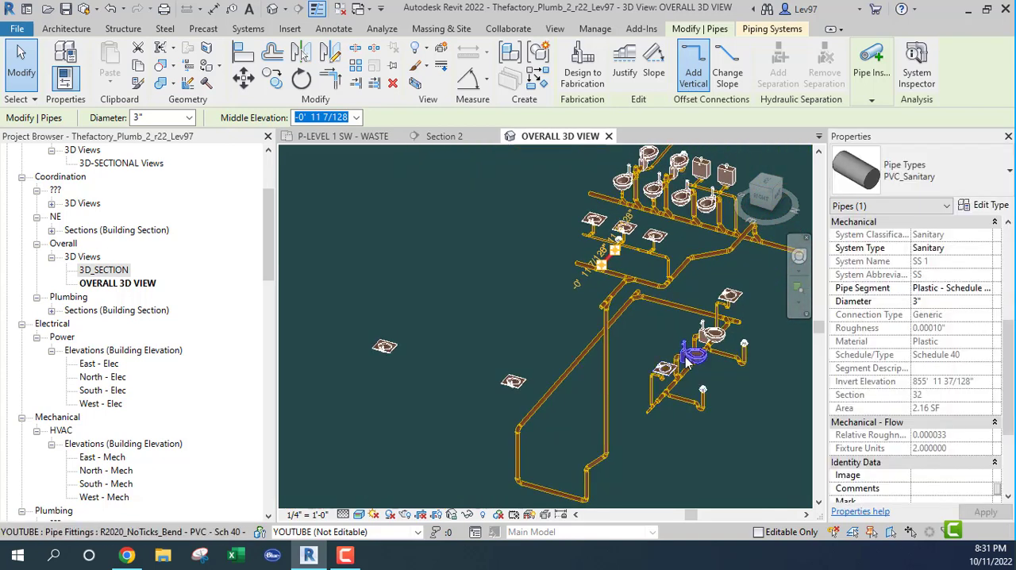
pyautogui.keyDown('shift'); pyautogui.moveTo(664, 336); pyautogui.dragTo(760, 364, button='middle'); pyautogui.keyUp('shift')
pyautogui.keyDown('shift'); pyautogui.moveTo(648, 367); pyautogui.dragTo(664, 376, button='middle'); pyautogui.keyUp('shift')
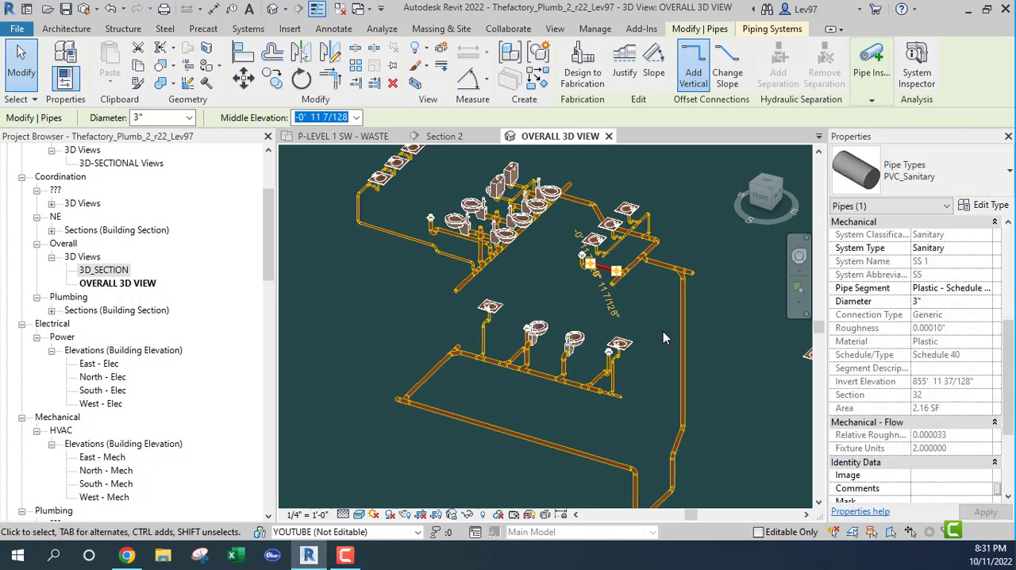
pyautogui.moveTo(669, 319); pyautogui.dragTo(668, 399, button='middle')
pyautogui.scroll(2, 647, 307)
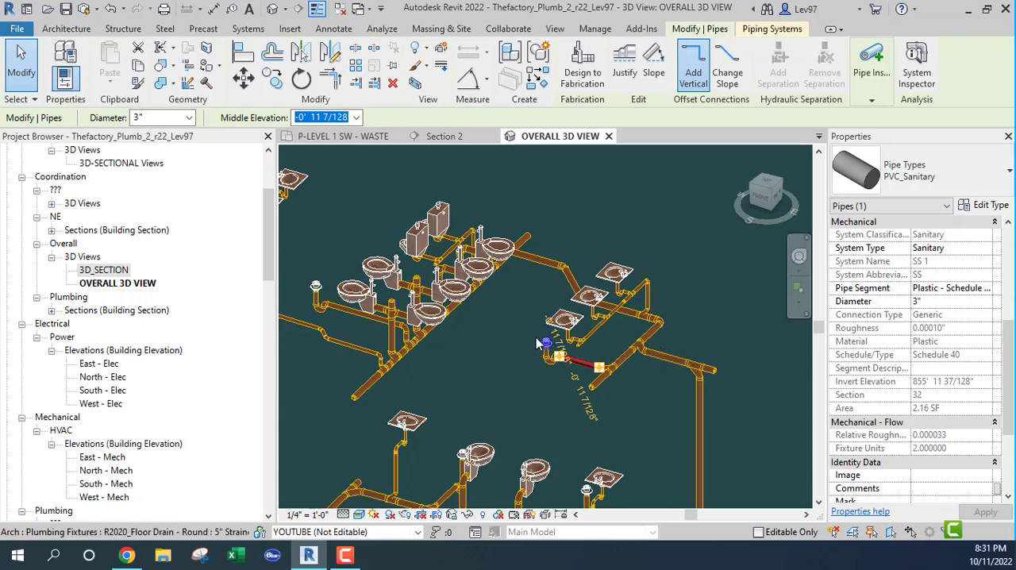
pyautogui.keyDown('shift'); pyautogui.moveTo(537, 343); pyautogui.dragTo(560, 310, button='middle'); pyautogui.keyUp('shift')
pyautogui.keyDown('shift'); pyautogui.moveTo(569, 280); pyautogui.dragTo(674, 351, button='middle'); pyautogui.keyUp('shift')
pyautogui.keyDown('shift'); pyautogui.moveTo(528, 305); pyautogui.dragTo(543, 330, button='middle'); pyautogui.keyUp('shift')
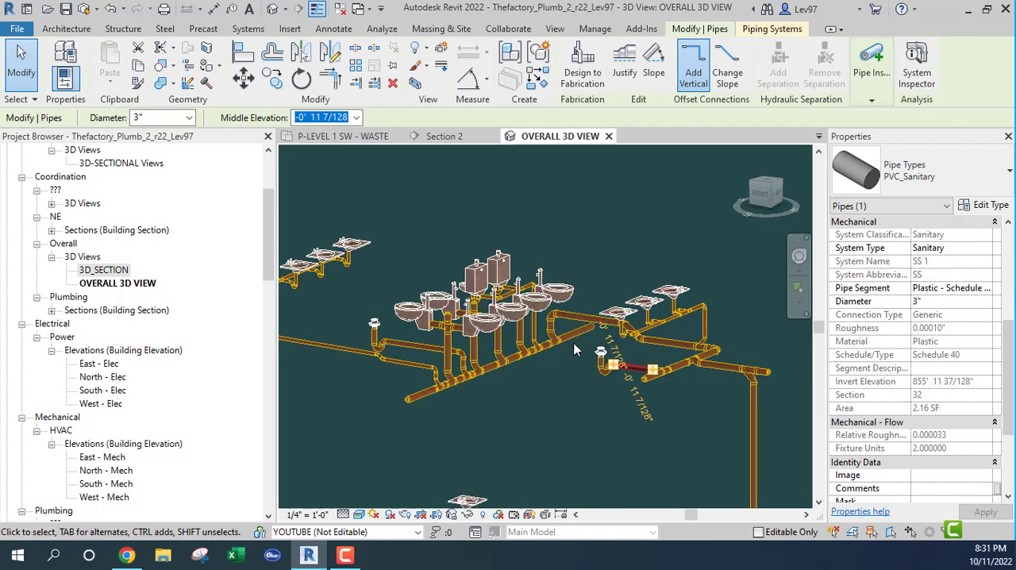
pyautogui.keyDown('shift'); pyautogui.moveTo(420, 376); pyautogui.dragTo(491, 344, button='middle'); pyautogui.keyUp('shift')
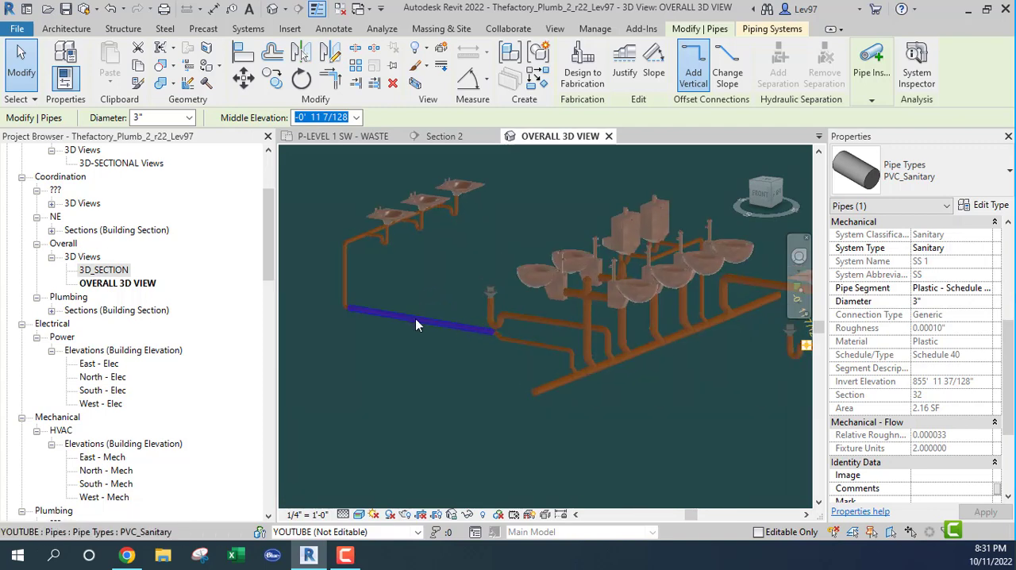
pyautogui.scroll(-3, 416, 303)
pyautogui.scroll(2, 525, 344)
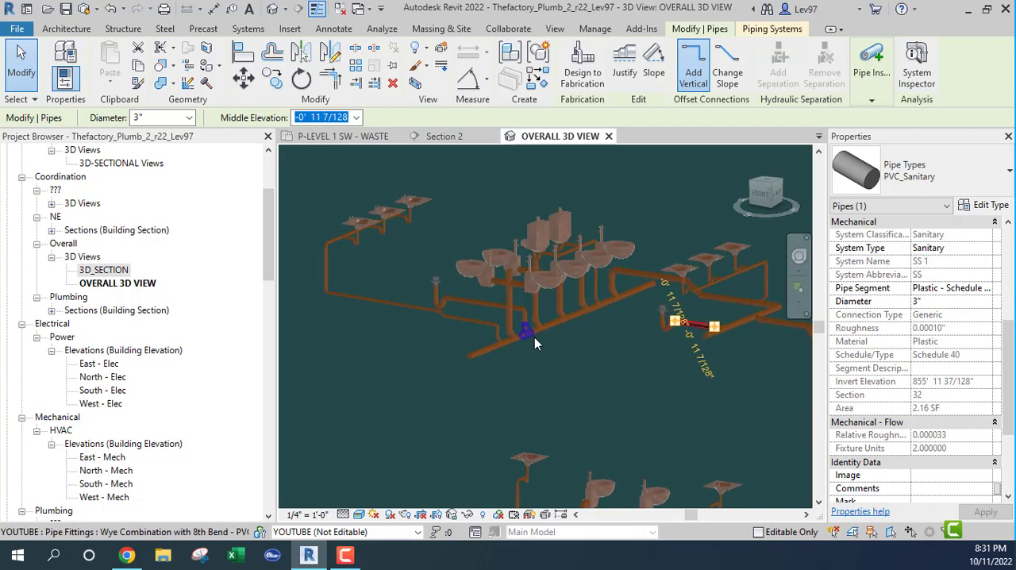
pyautogui.press('Escape')
# Select the entire connected sanitary pipe network, starting from the vertical pipe below the three end lavatories
pyautogui.scroll(-1, 603, 355)
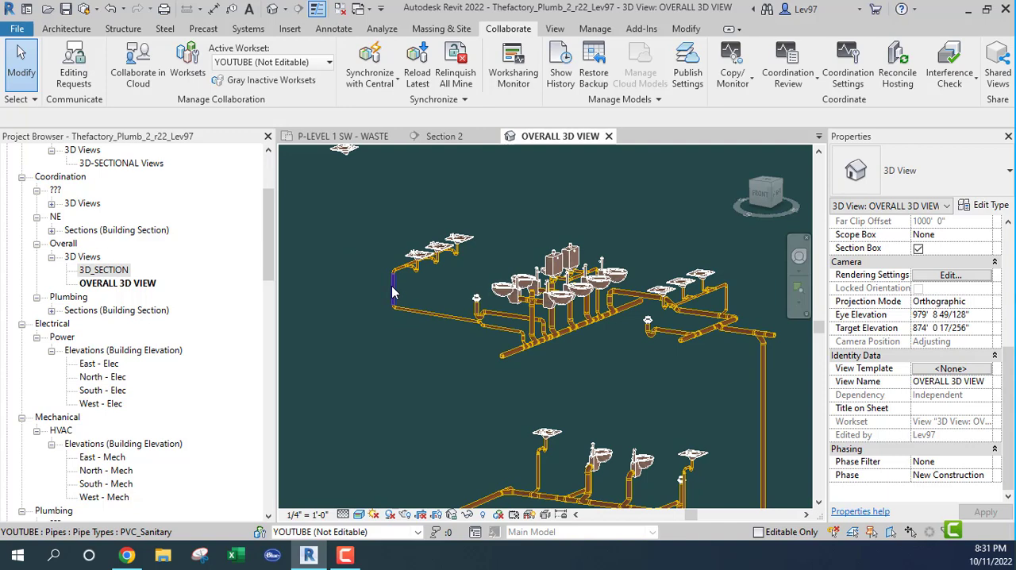
pyautogui.press('Tab')
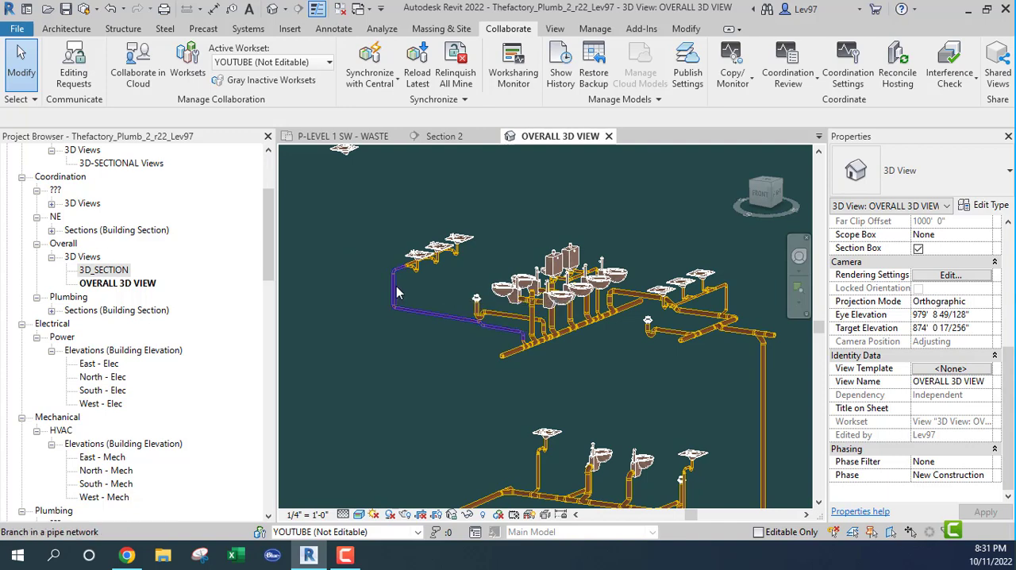
pyautogui.press('Tab')
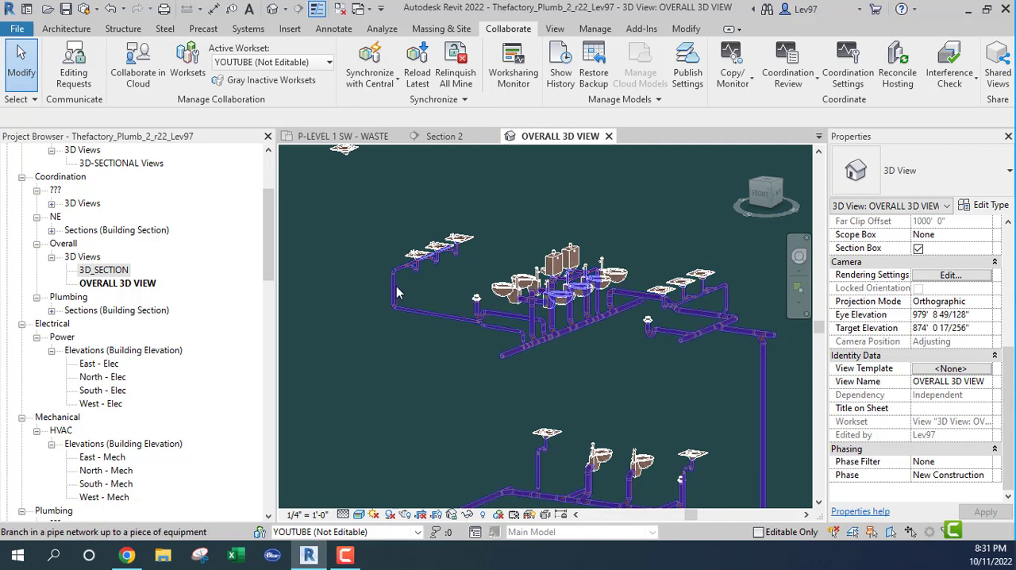
pyautogui.click(444, 284)
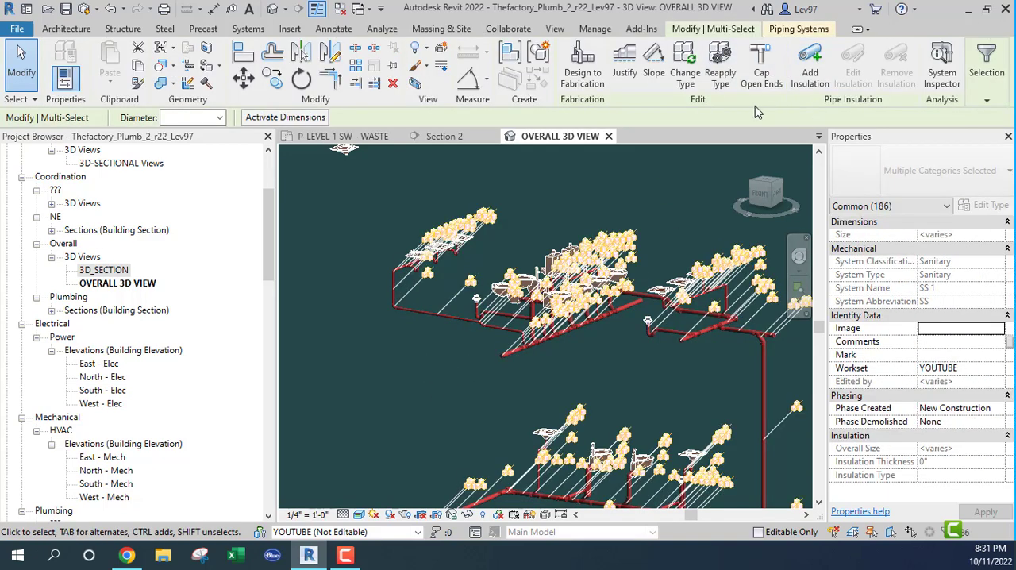
# Start an interference check of the selected pipes and pipe fittings against the linked Thefactory_Mech_r22.rvt model
pyautogui.click(499, 31)
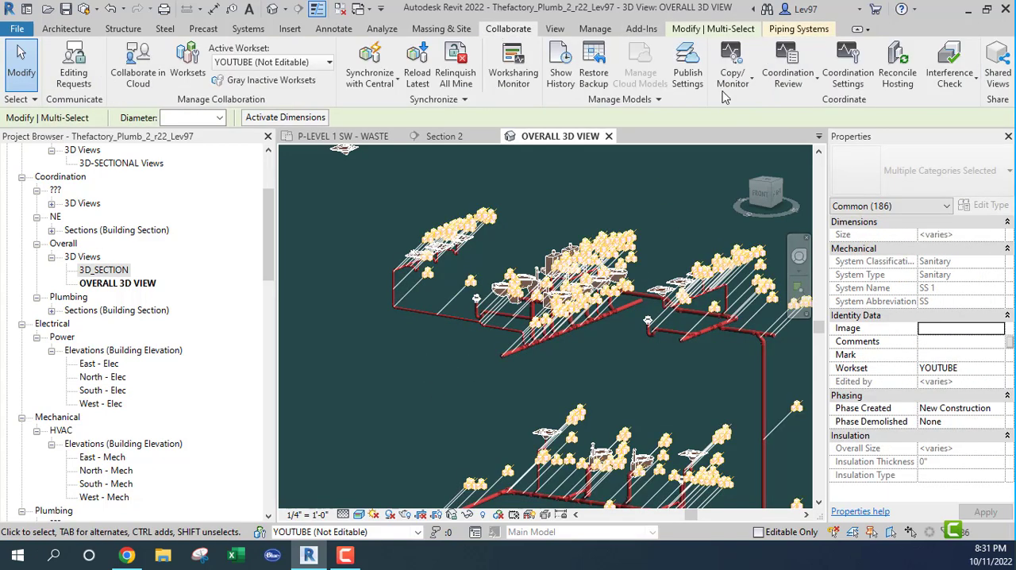
pyautogui.click(950, 75)
pyautogui.click(958, 106)
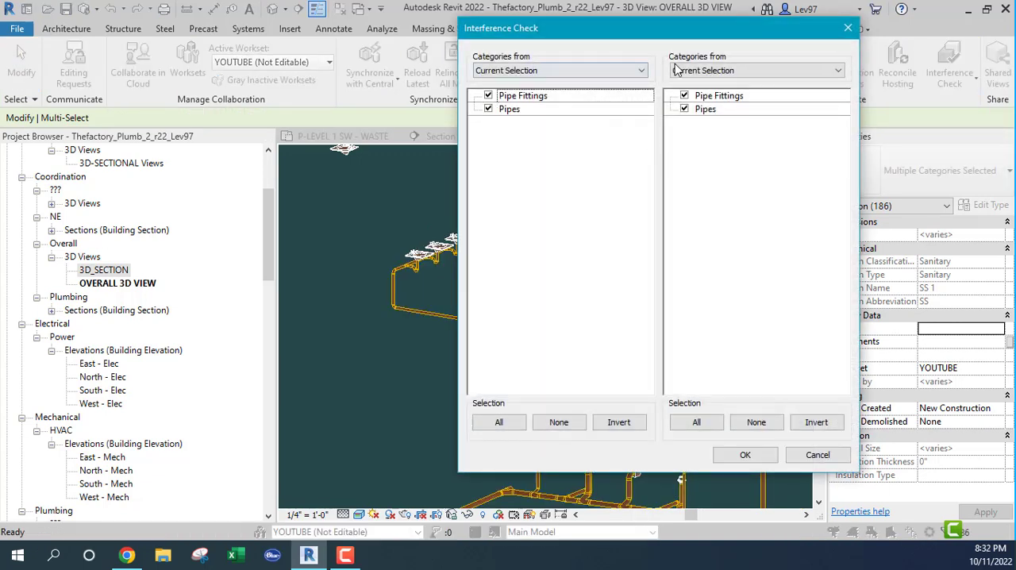
pyautogui.click(770, 71)
pyautogui.click(724, 123)
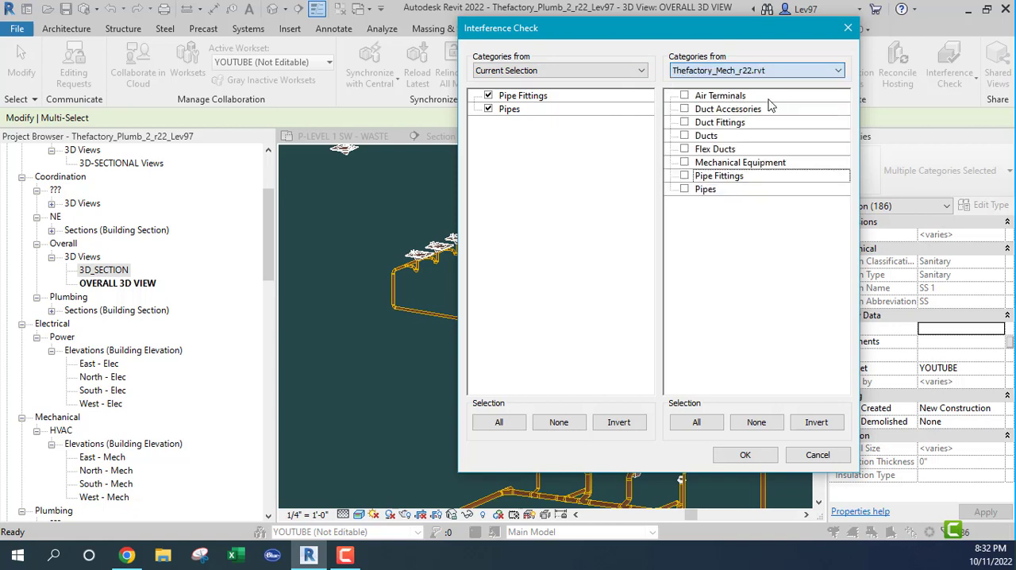
# Run the check against Duct Accessories, Duct Fittings, Ducts, Flex Ducts and Mechanical Equipment, and clear the pipe selection
pyautogui.click(684, 111)
pyautogui.click(685, 122)
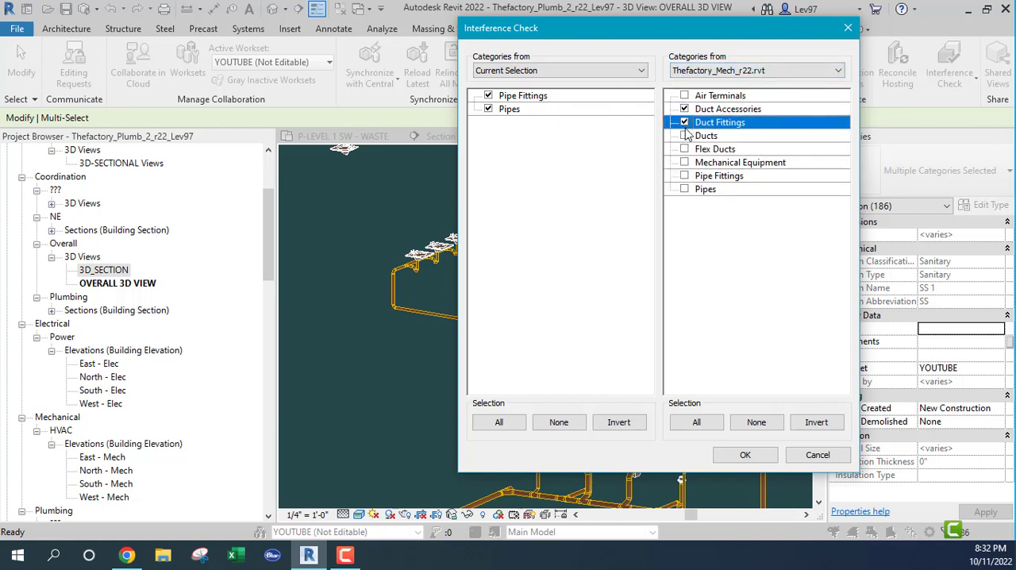
pyautogui.click(685, 135)
pyautogui.click(685, 149)
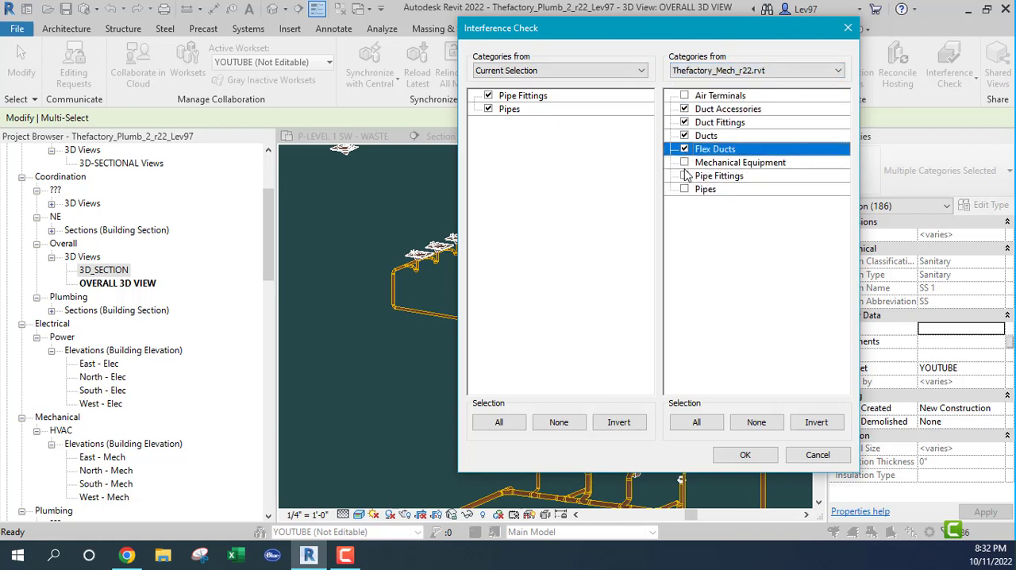
pyautogui.click(685, 163)
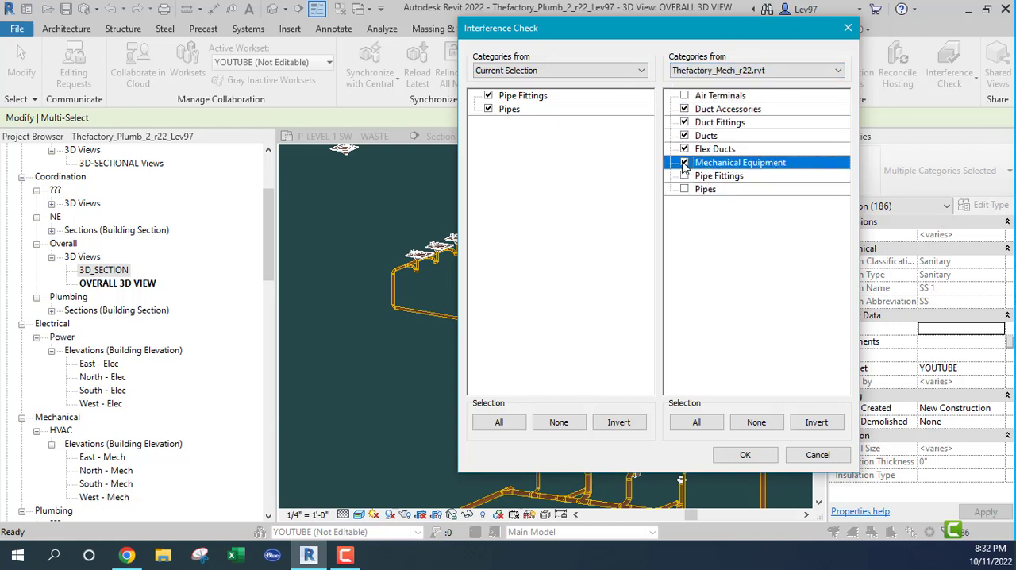
pyautogui.click(743, 454)
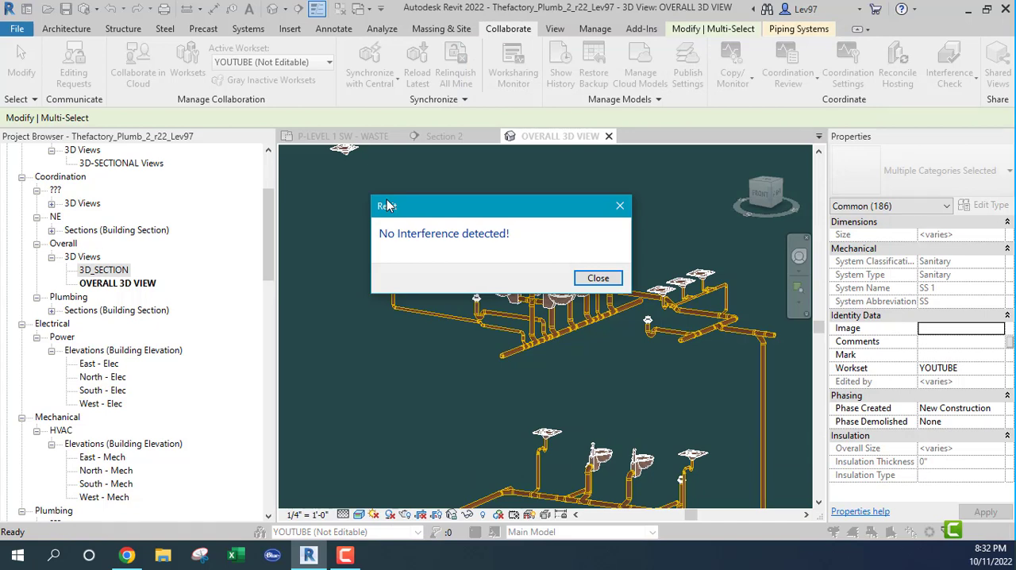
pyautogui.click(620, 206)
pyautogui.press('Escape')
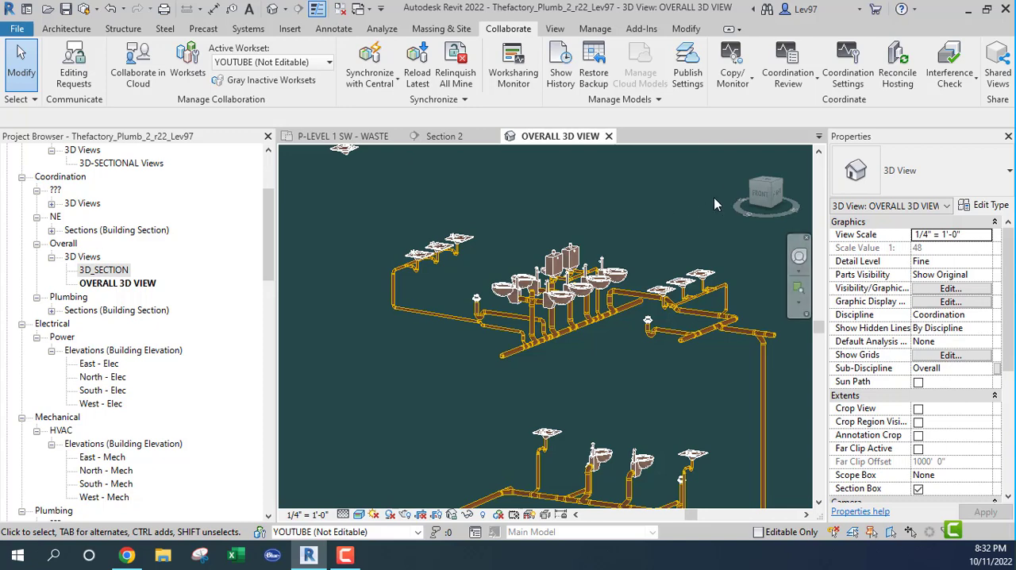
# Make the Thefactory_Mech_r22.rvt link visible in the P-LEVEL 1 SW - WASTE floor plan
pyautogui.moveTo(657, 189); pyautogui.dragTo(503, 318, button='middle')
pyautogui.scroll(-3, 583, 237)
pyautogui.scroll(3, 516, 366)
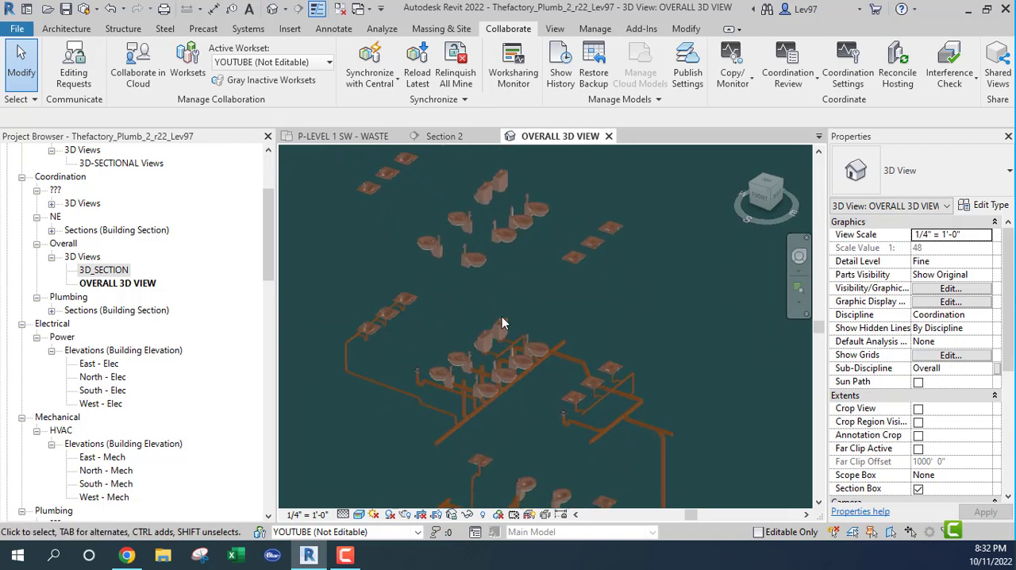
pyautogui.click(349, 137)
pyautogui.scroll(-2, 587, 321)
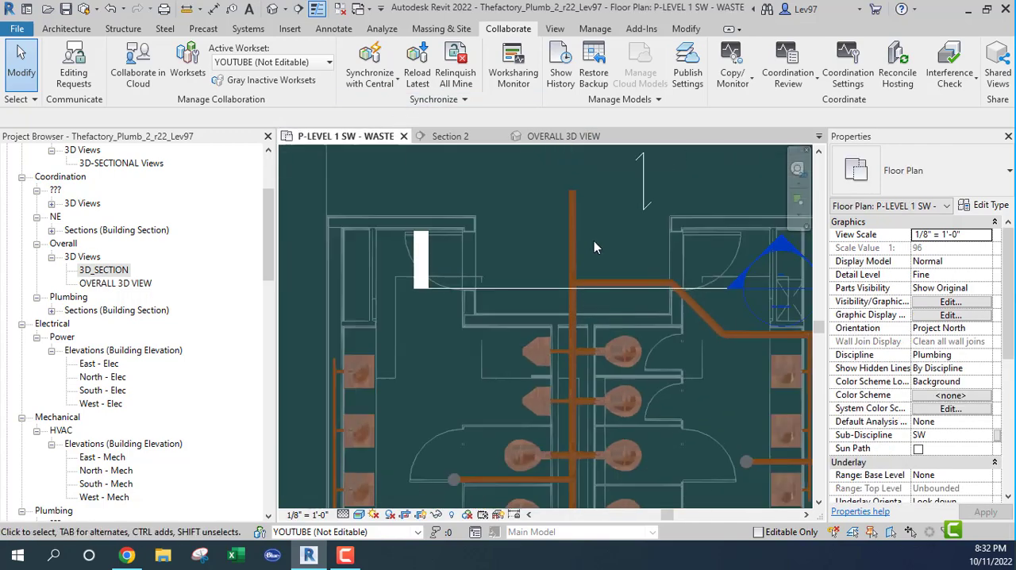
pyautogui.press('v')
pyautogui.press('v')
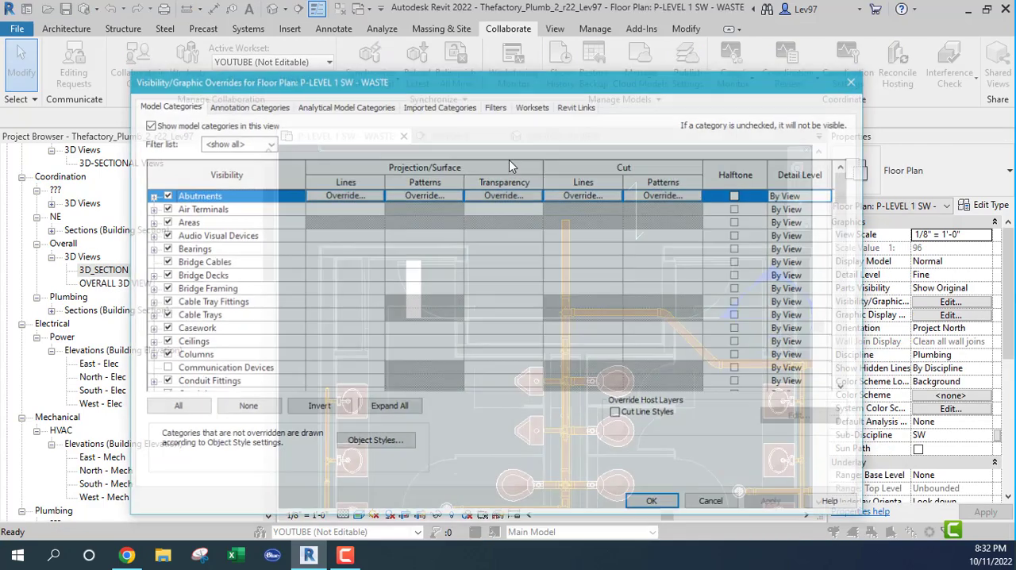
pyautogui.click(577, 104)
pyautogui.click(162, 184)
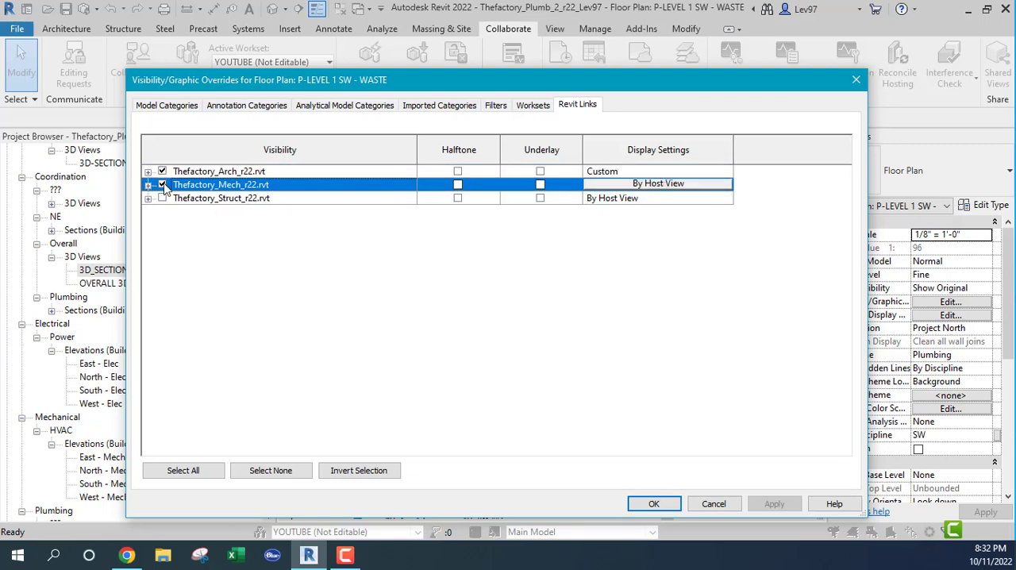
pyautogui.click(654, 504)
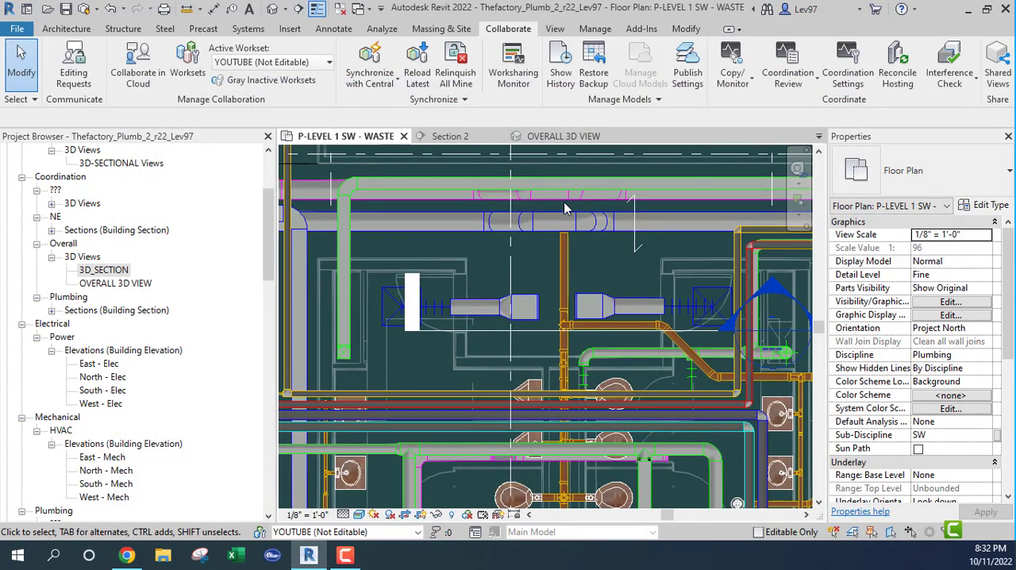
# Examine in plan where the linked ducts and mechanical pipes cross the restroom sanitary main, fixtures and branches
pyautogui.moveTo(598, 267); pyautogui.dragTo(606, 170, button='middle')
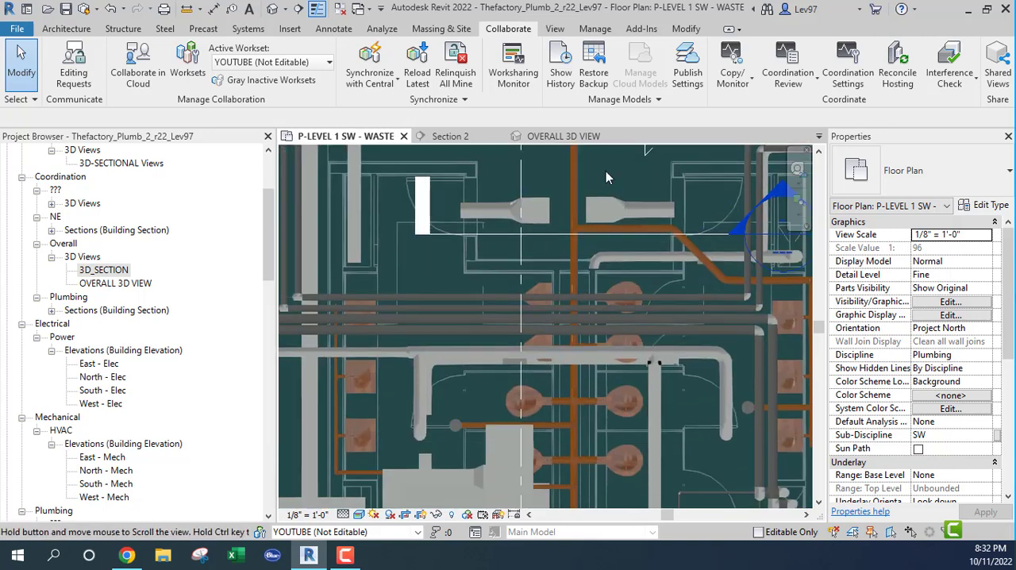
pyautogui.scroll(2, 512, 372)
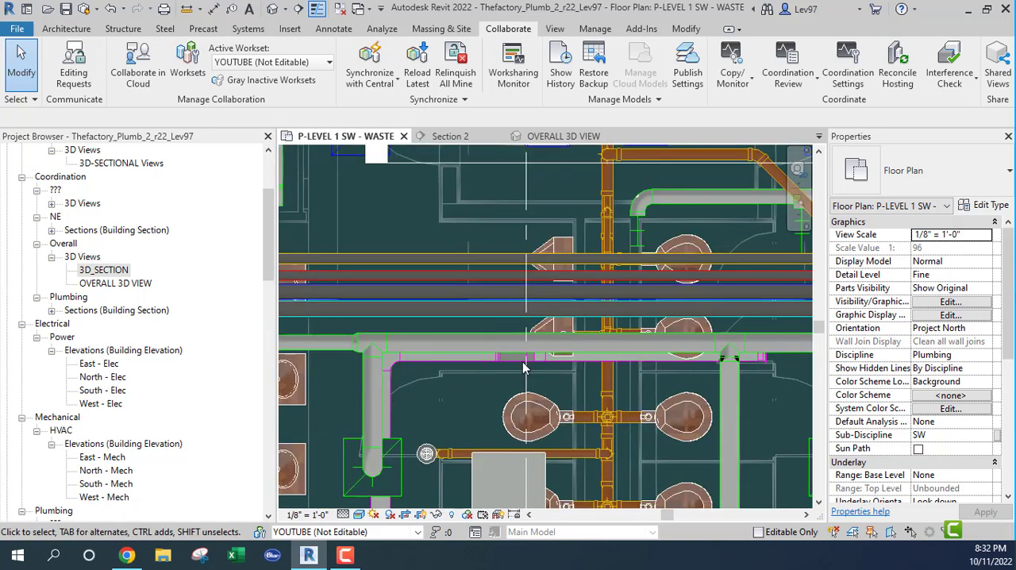
pyautogui.scroll(4, 520, 365)
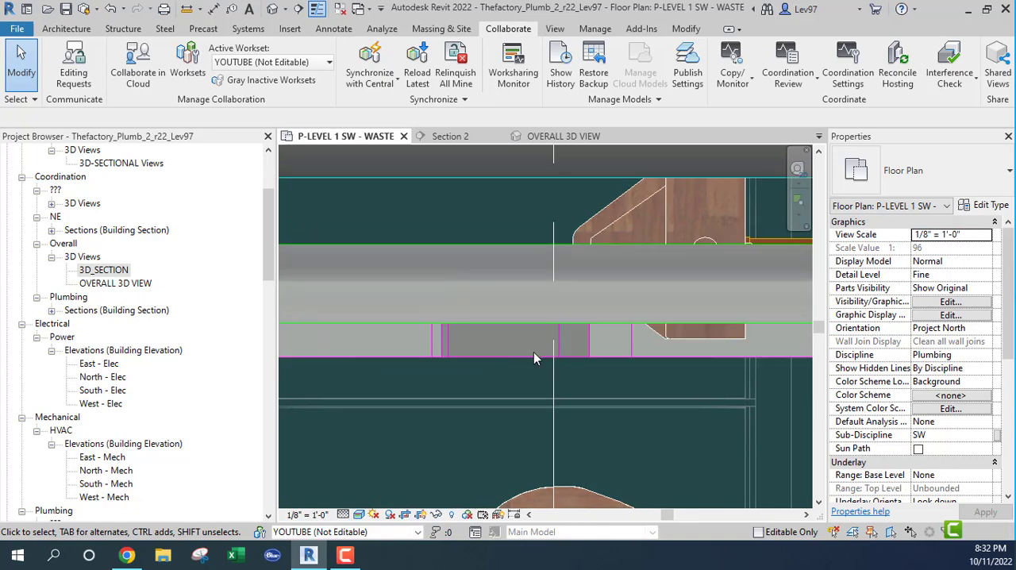
pyautogui.scroll(-5, 512, 372)
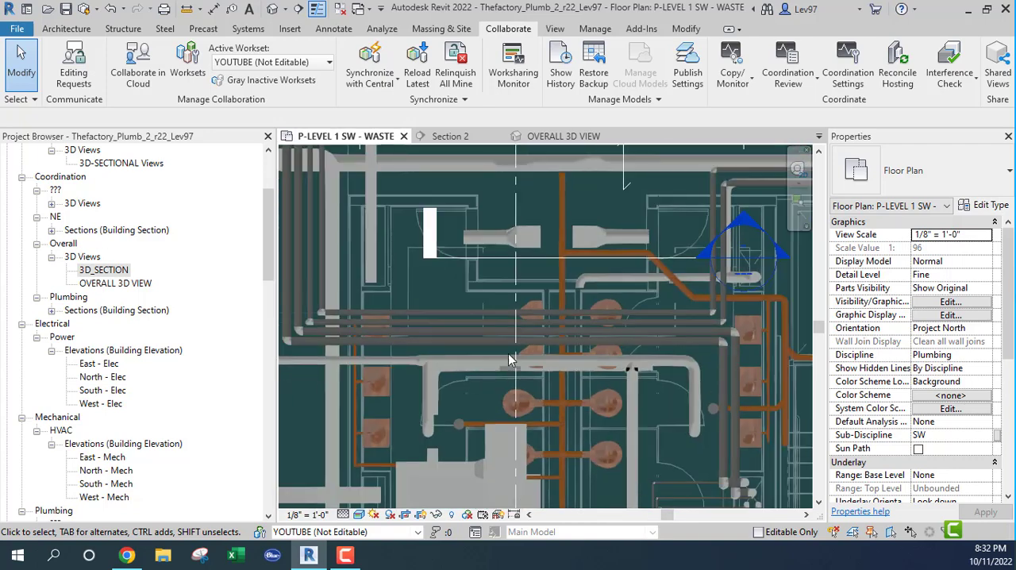
pyautogui.moveTo(509, 372)
pyautogui.mouseDown(button='middle')
pyautogui.moveTo(509, 359)
pyautogui.moveTo(508, 372)
pyautogui.mouseUp(button='middle')
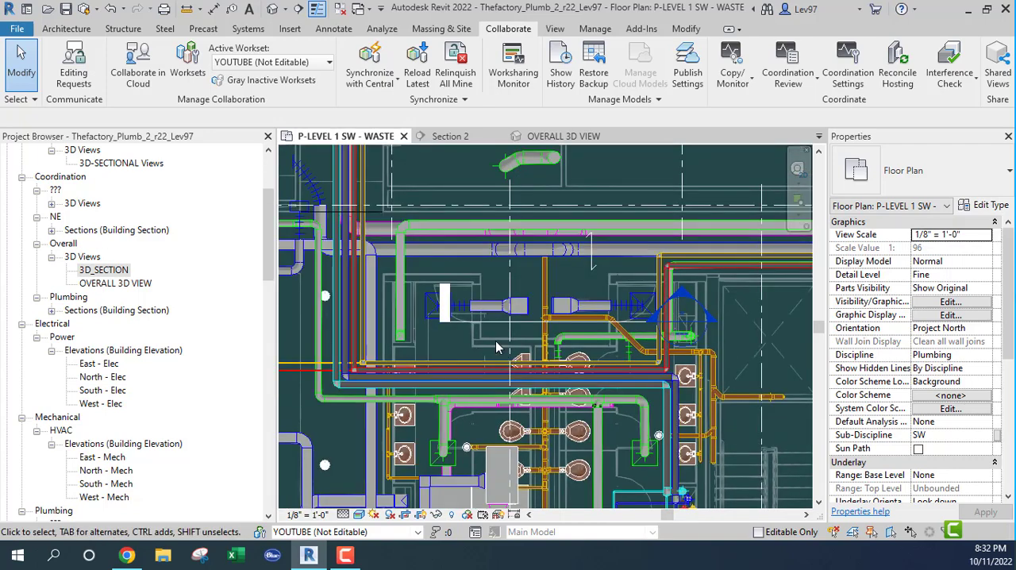
pyautogui.scroll(4, 552, 260)
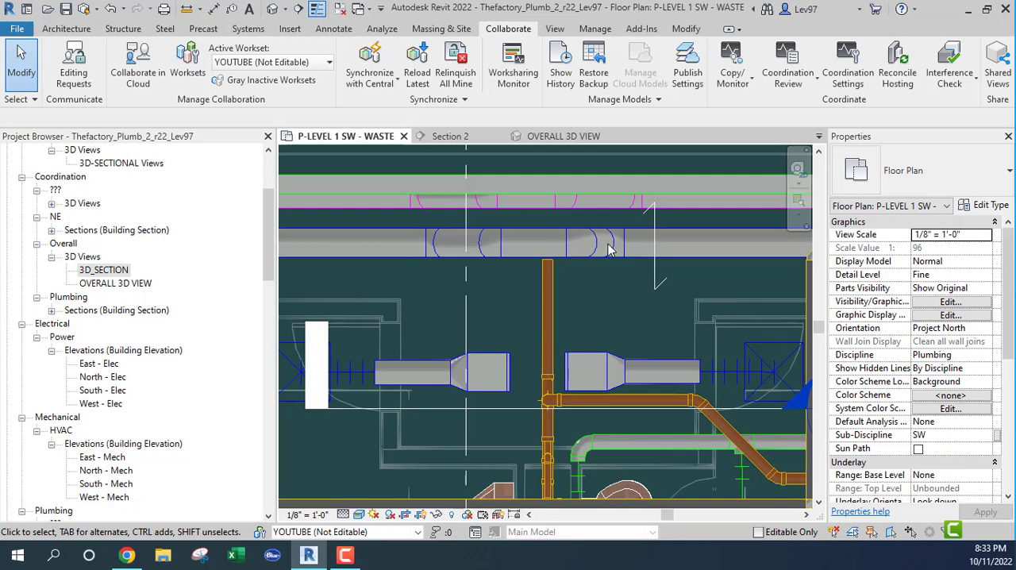
pyautogui.scroll(-1, 617, 284)
pyautogui.moveTo(617, 287); pyautogui.dragTo(651, 347, button='middle')
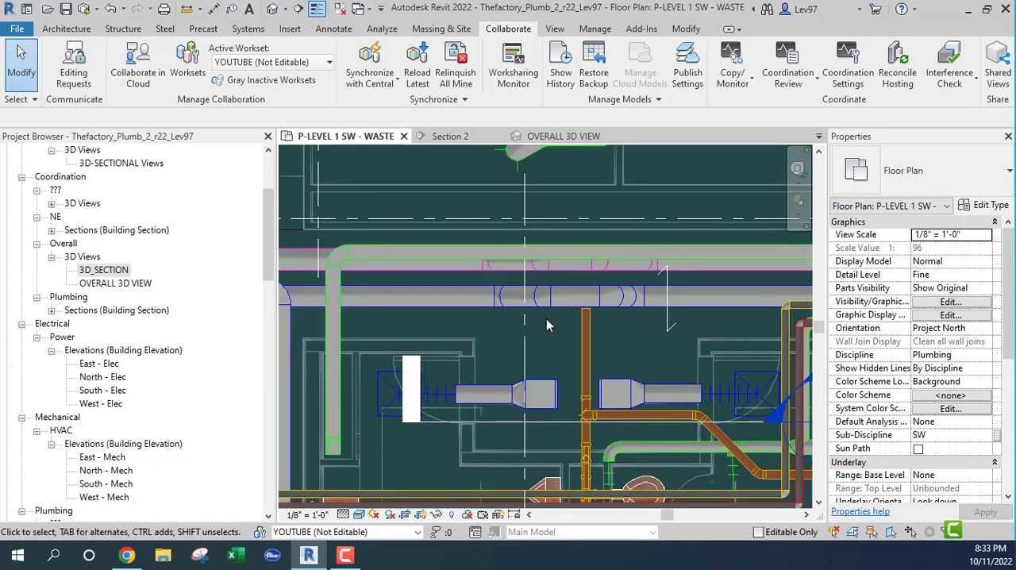
pyautogui.scroll(-4, 625, 338)
pyautogui.moveTo(572, 350); pyautogui.dragTo(485, 306, button='middle')
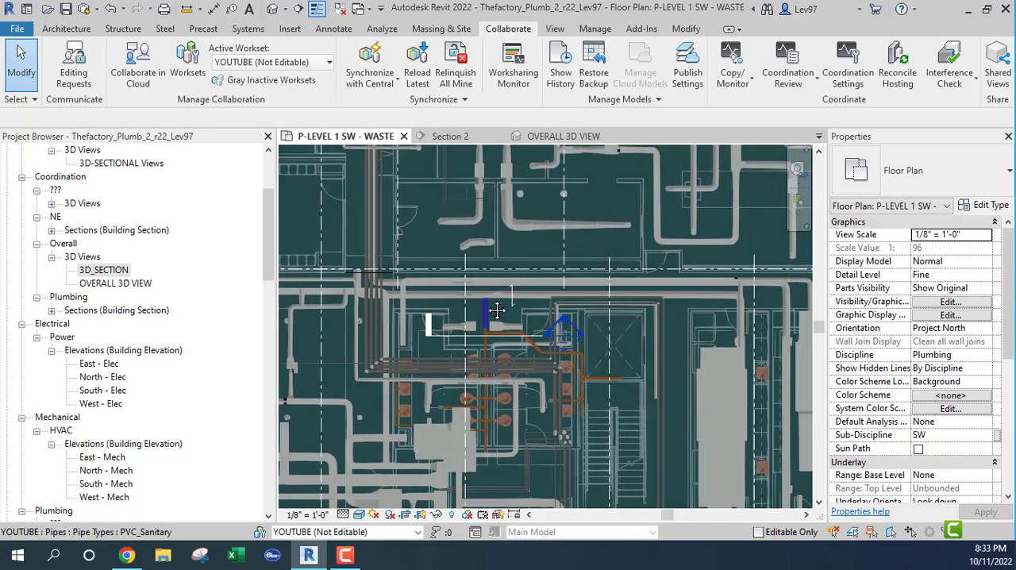
pyautogui.scroll(2, 508, 314)
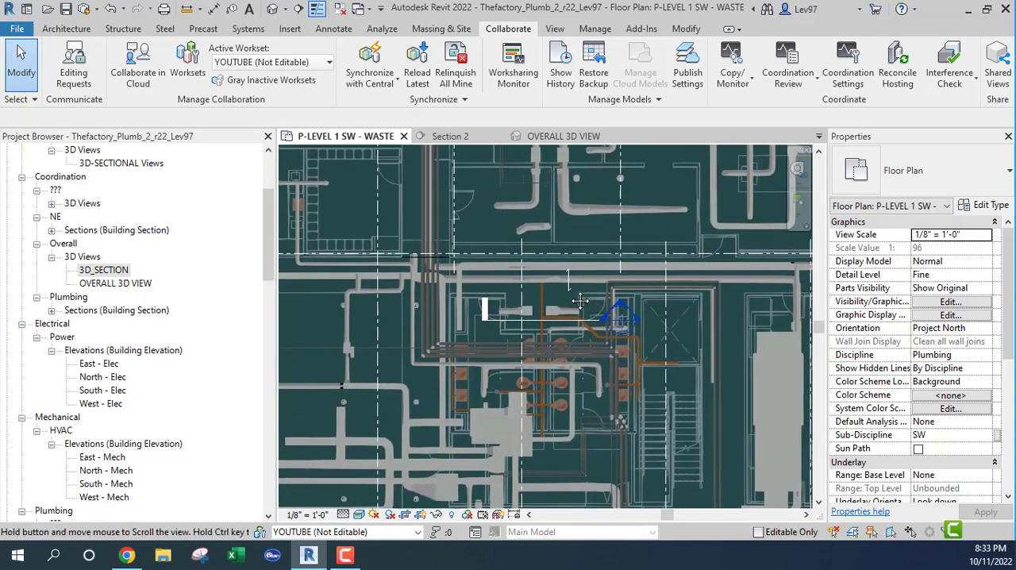
pyautogui.scroll(1, 527, 333)
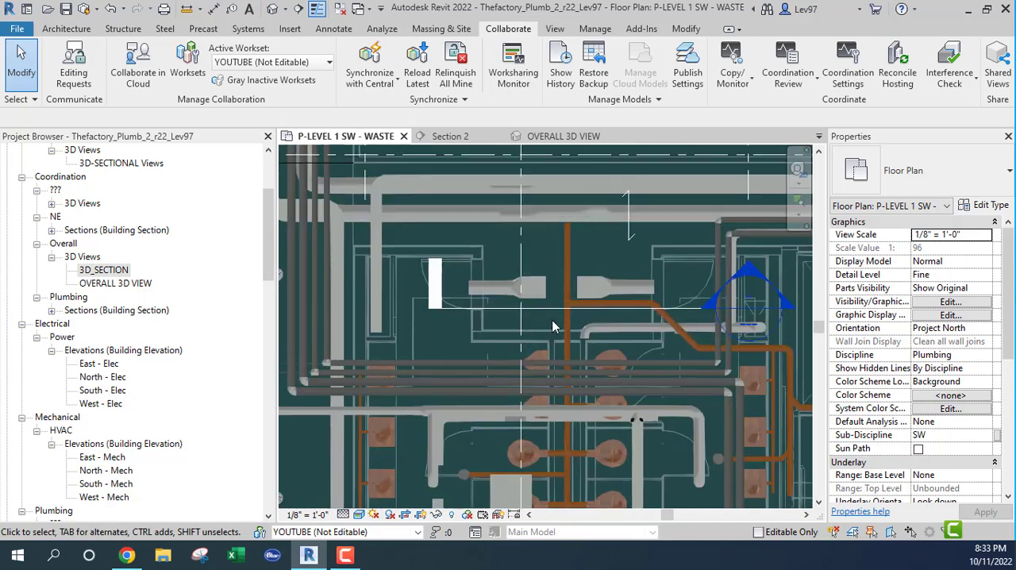
# Move the Section 2 line to just before the main's capped end and extend its view depth past the nearest duct
pyautogui.click(549, 306)
pyautogui.moveTo(550, 306); pyautogui.dragTo(544, 254)
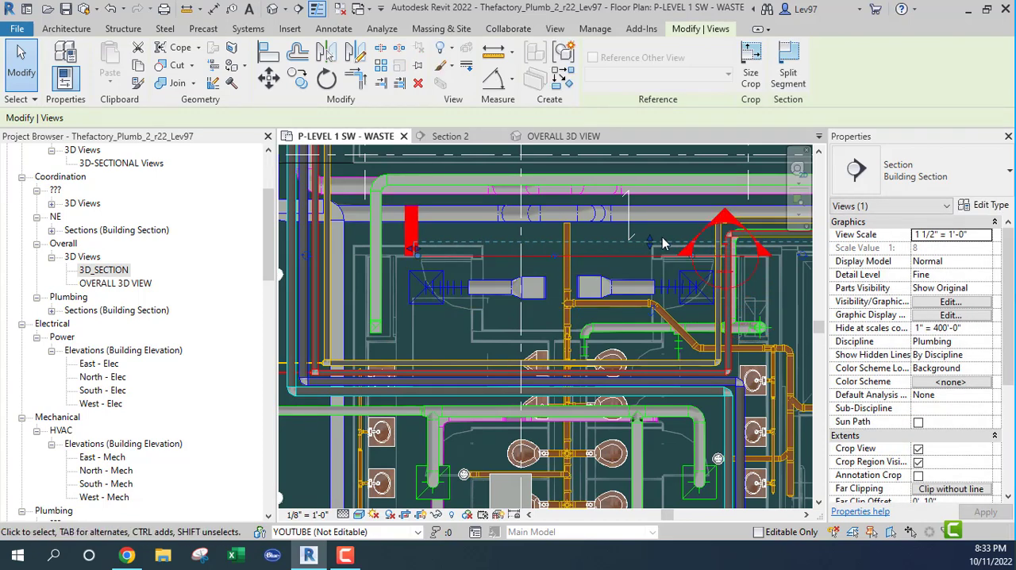
pyautogui.moveTo(650, 240); pyautogui.dragTo(645, 199)
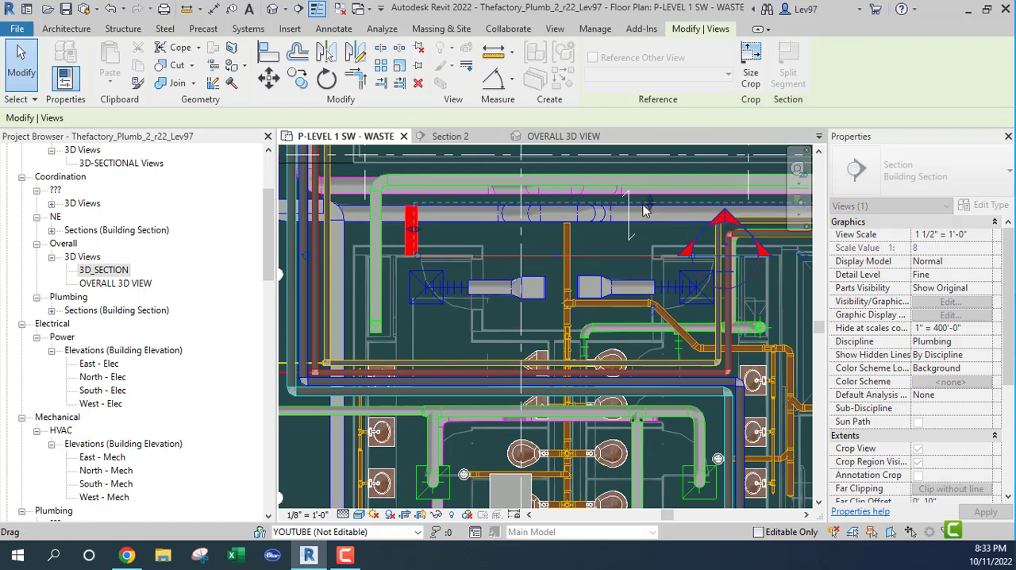
# Examine in Section 2 the duct's raised offset relative to the sanitary main, and the duct run beyond it
pyautogui.click(447, 138)
pyautogui.scroll(-3, 560, 361)
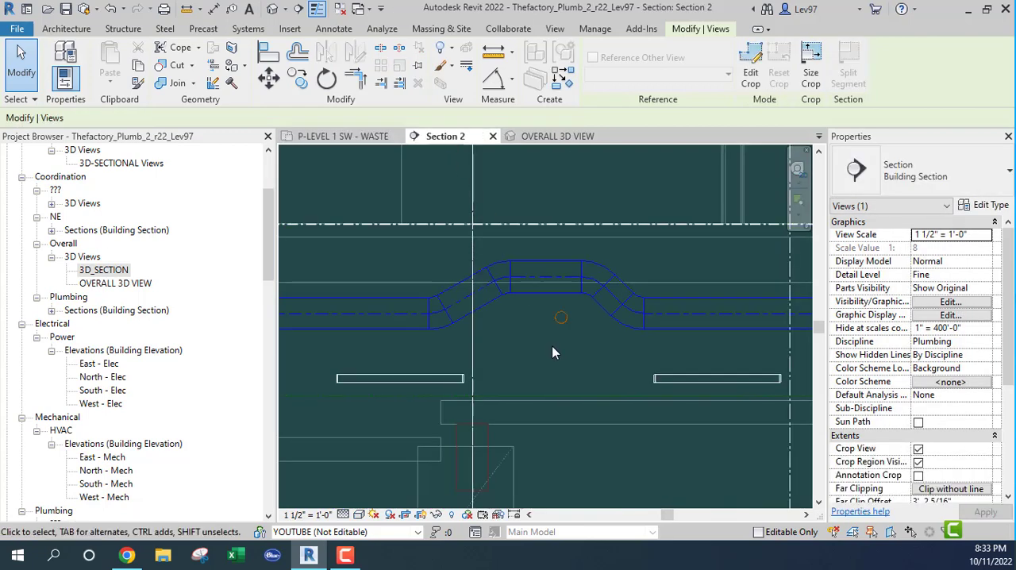
pyautogui.moveTo(564, 367); pyautogui.dragTo(571, 361, button='middle')
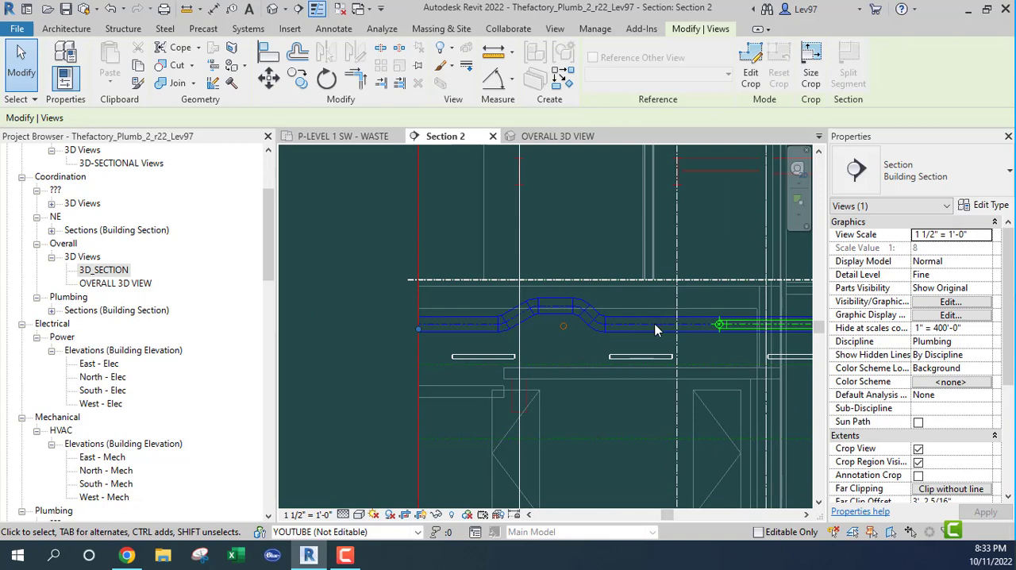
pyautogui.moveTo(656, 330); pyautogui.dragTo(526, 326, button='middle')
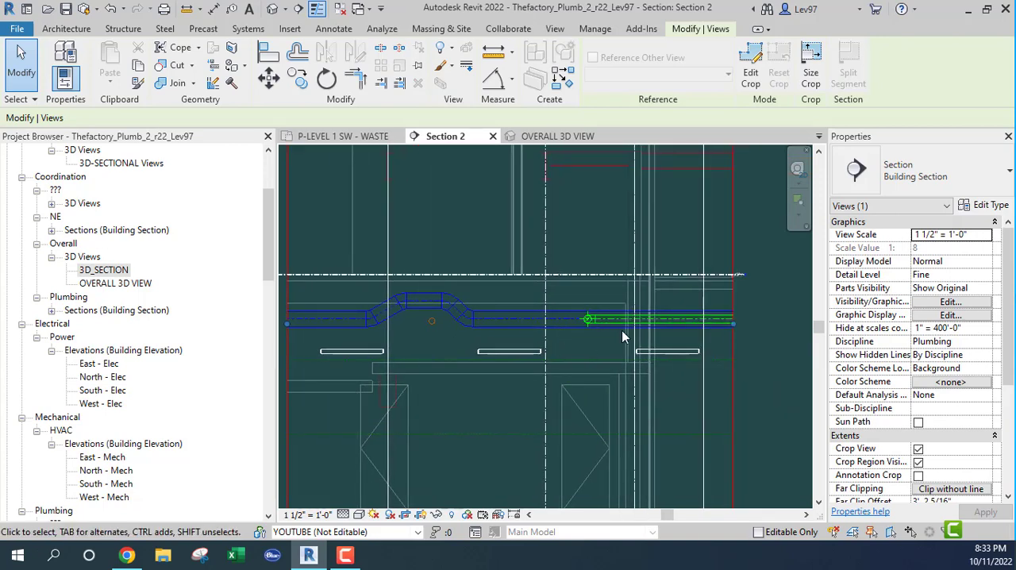
pyautogui.scroll(3, 580, 326)
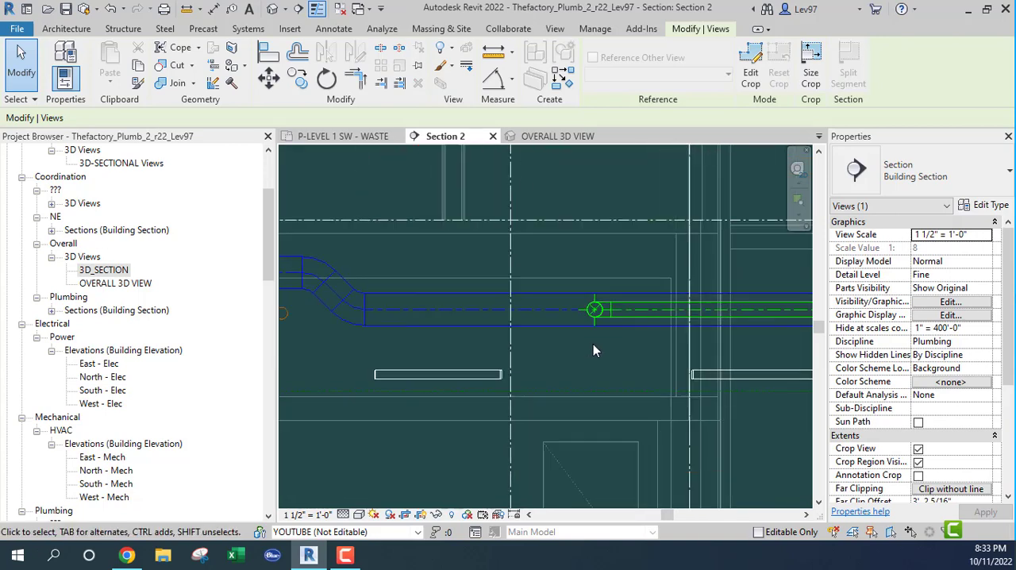
pyautogui.moveTo(593, 344); pyautogui.dragTo(553, 322, button='middle')
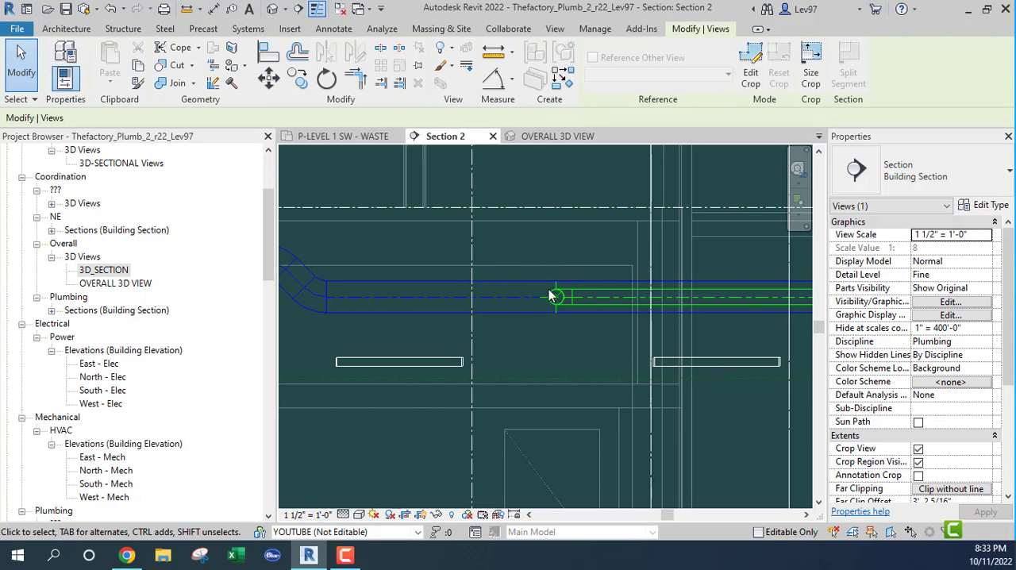
pyautogui.moveTo(516, 338); pyautogui.dragTo(626, 334, button='middle')
pyautogui.scroll(-1, 603, 323)
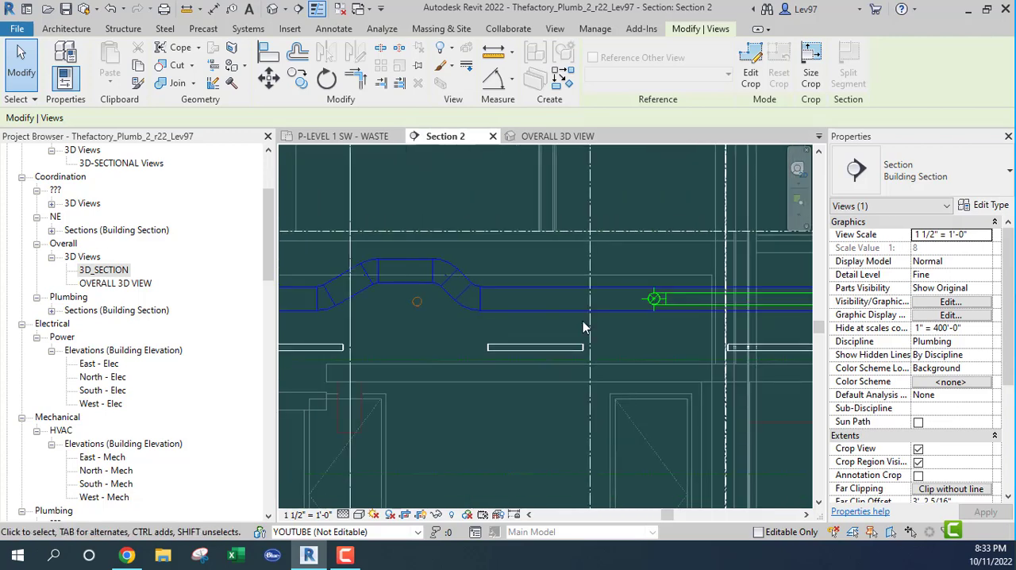
pyautogui.scroll(1, 426, 310)
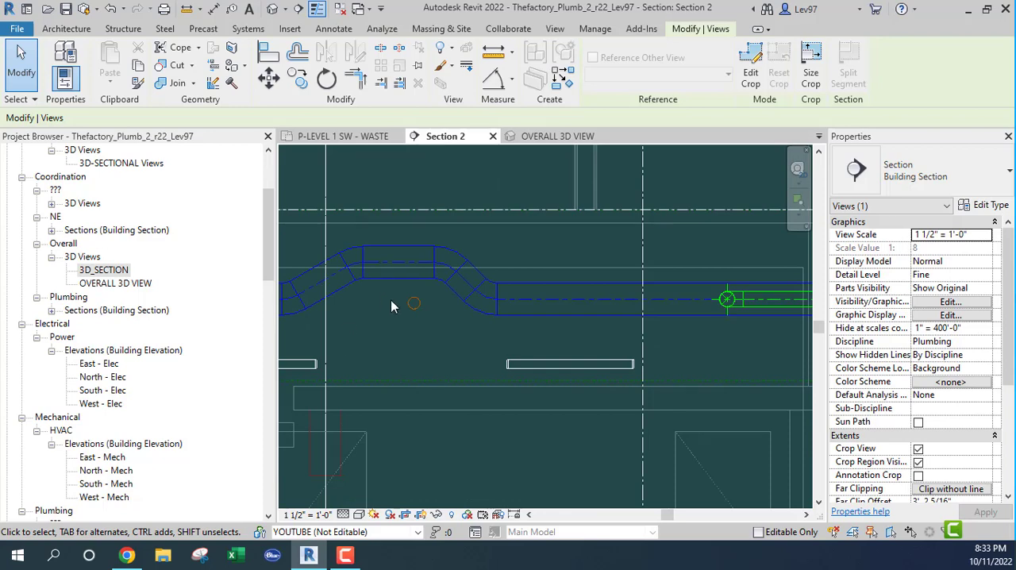
pyautogui.moveTo(390, 301); pyautogui.dragTo(434, 311, button='middle')
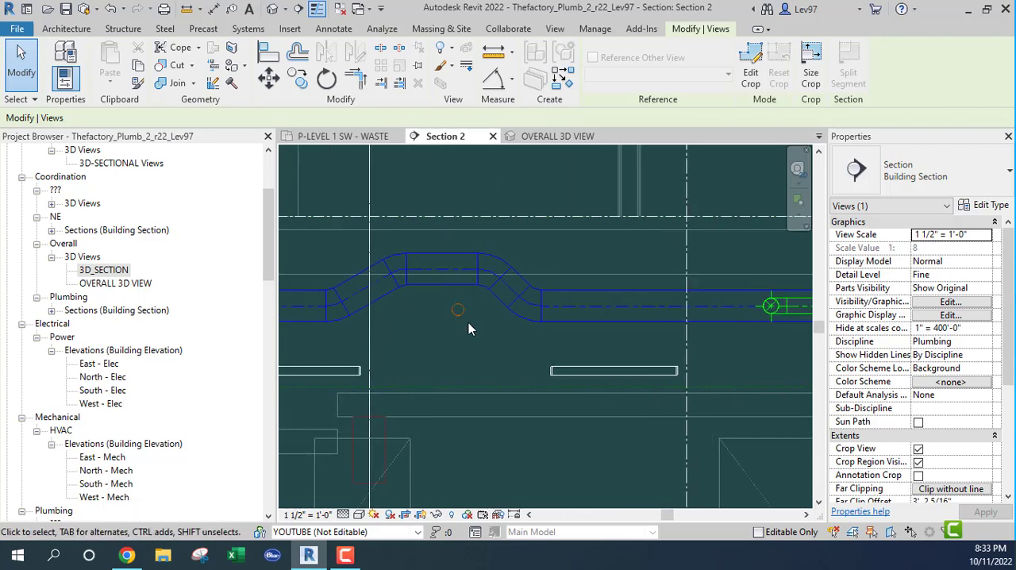
pyautogui.scroll(-3, 514, 334)
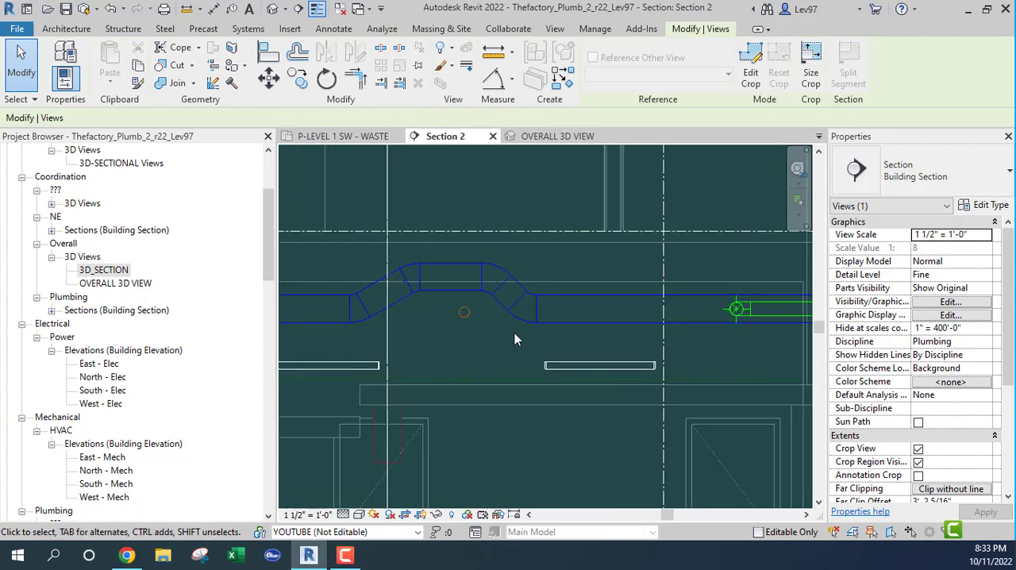
pyautogui.moveTo(534, 347); pyautogui.dragTo(363, 343, button='middle')
pyautogui.moveTo(431, 315); pyautogui.dragTo(514, 306, button='middle')
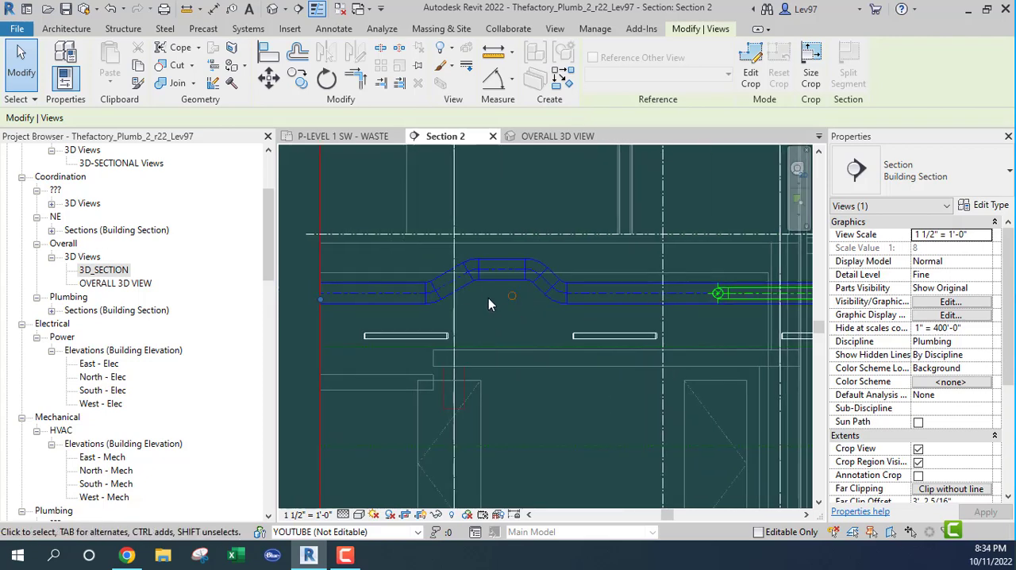
# Move the Section 2 line in the waste floor plan back across the main, just below the new branch's wye connection
pyautogui.click(347, 139)
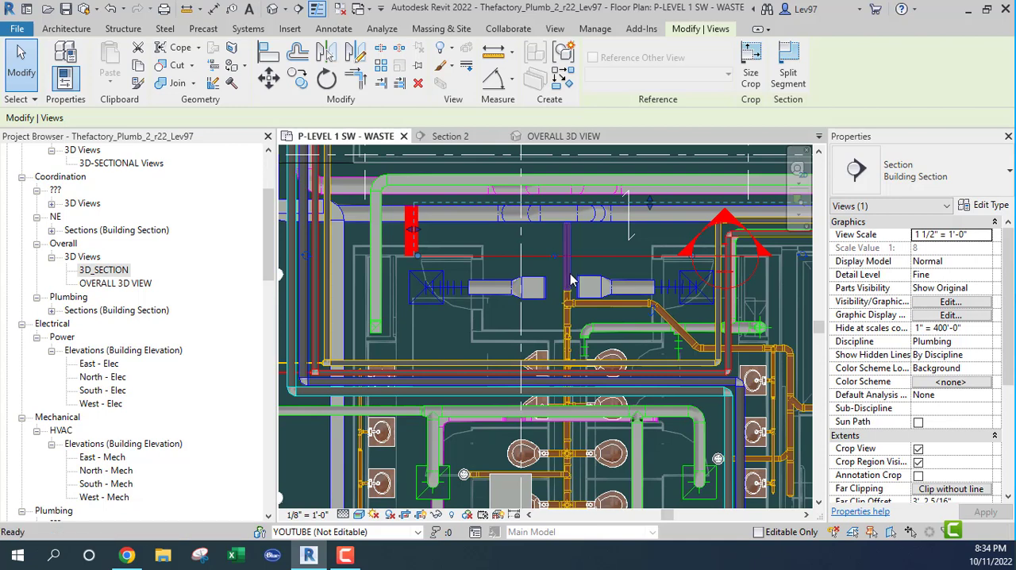
pyautogui.press('Escape')
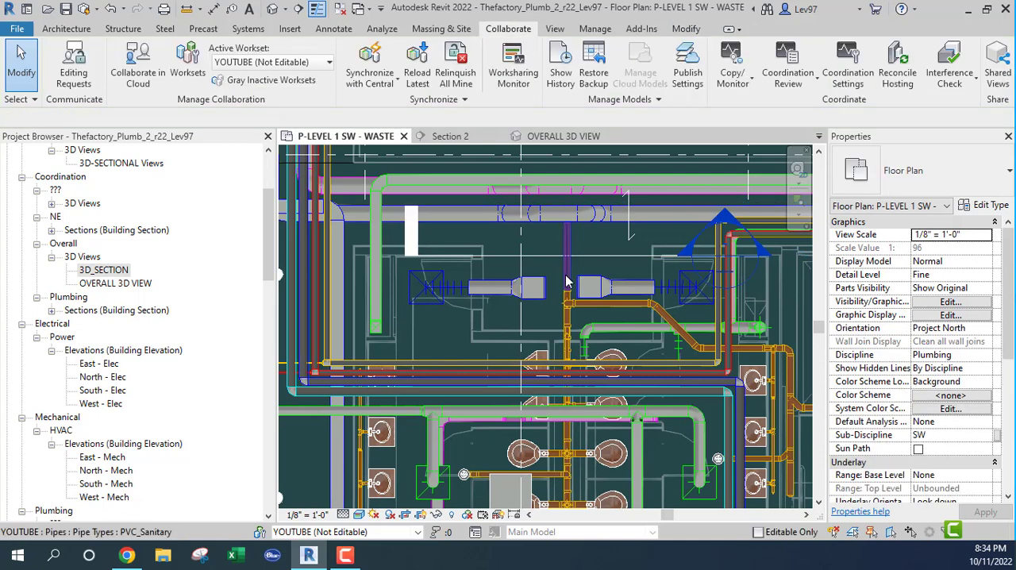
pyautogui.click(620, 261)
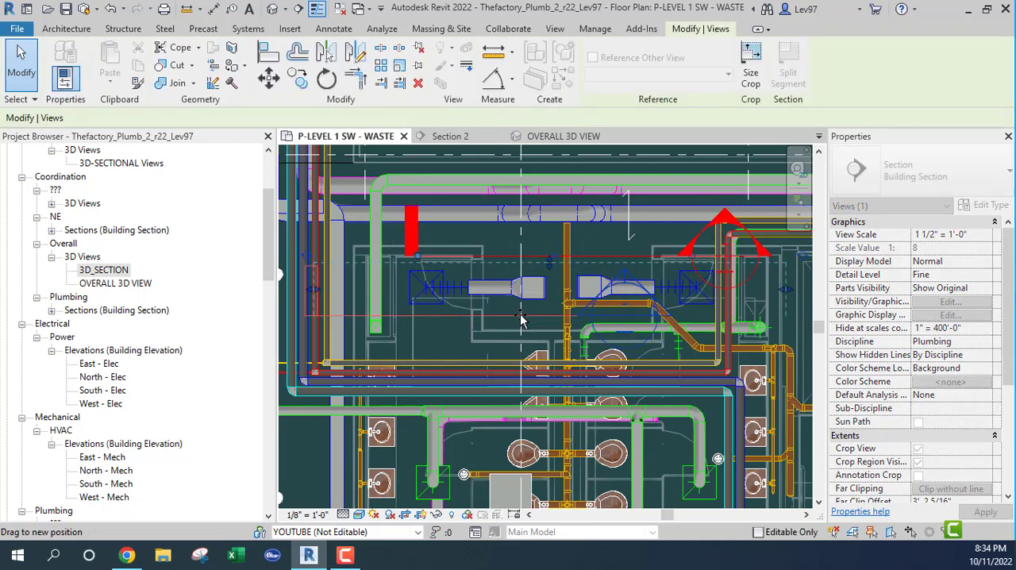
pyautogui.moveTo(520, 318); pyautogui.dragTo(582, 309)
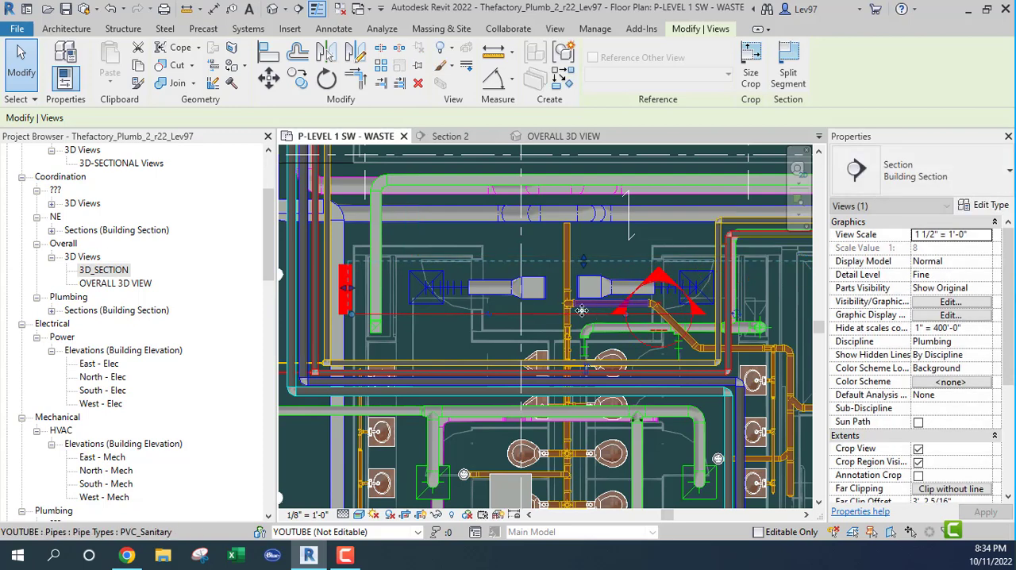
pyautogui.click(595, 244)
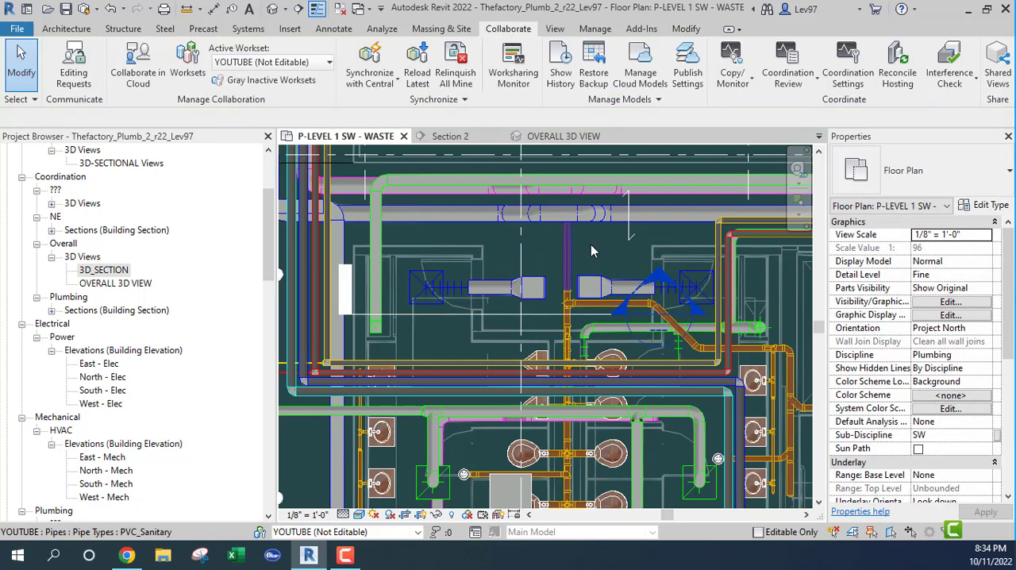